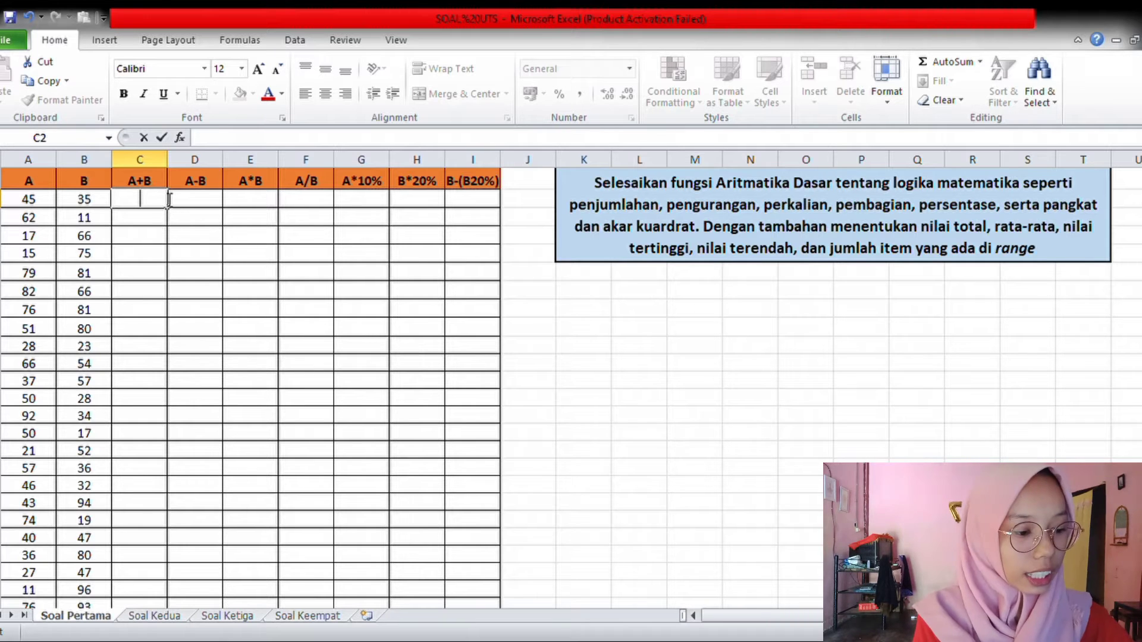
# Step: Enter the formula =A2+B2 in cell C2 of the A+B column
pyautogui.write('=')
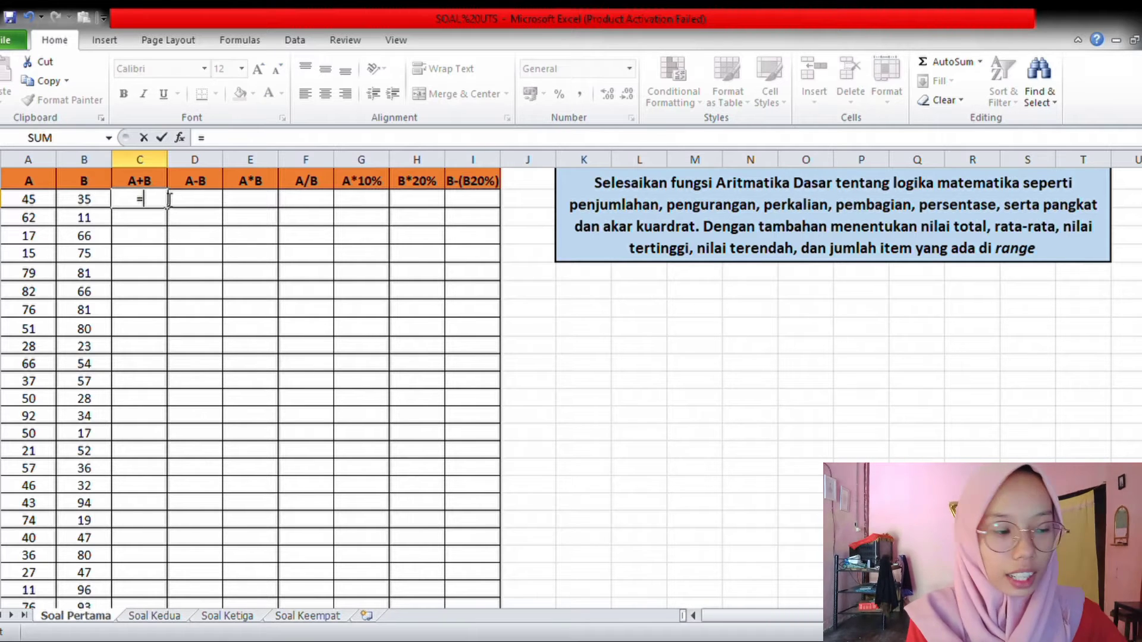
pyautogui.click(39, 209)
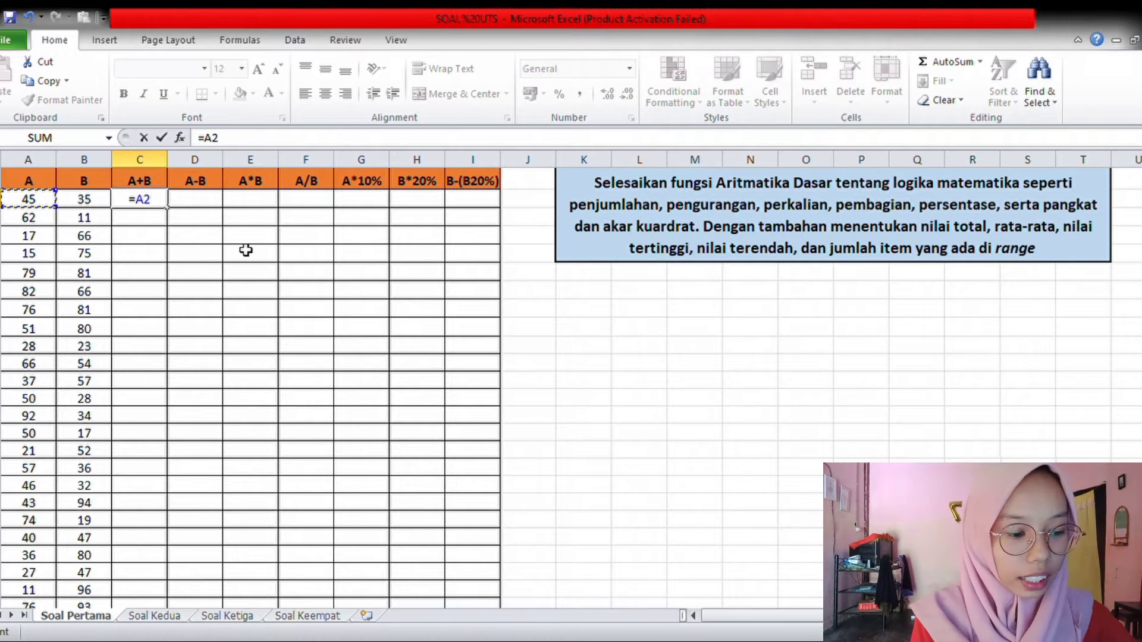
pyautogui.write('+')
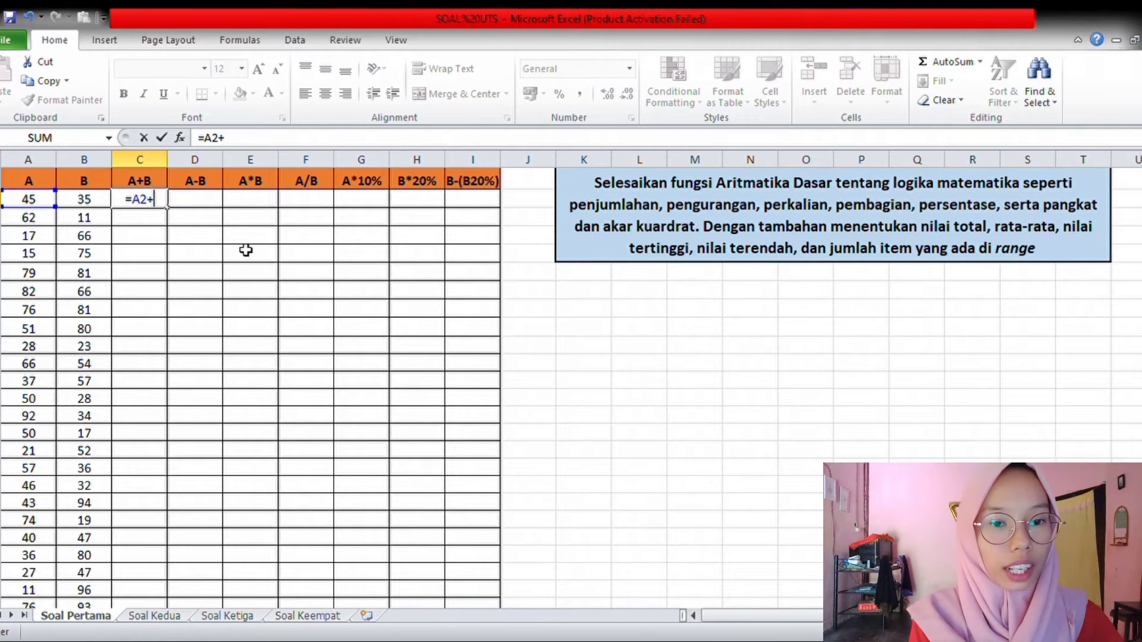
pyautogui.click(84, 204)
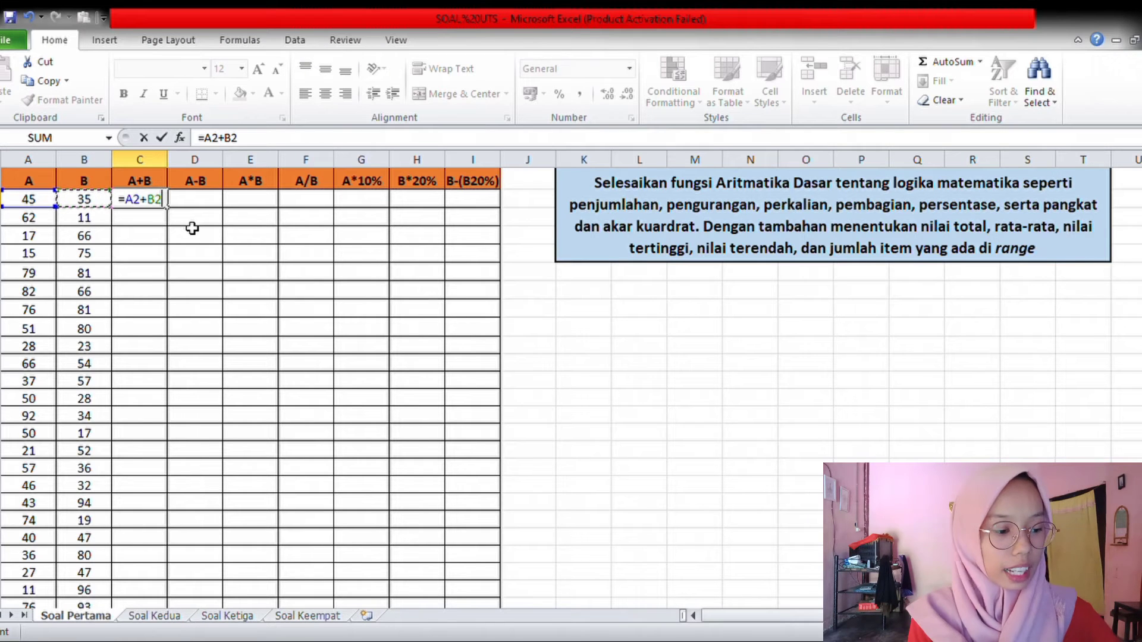
pyautogui.press('Return')
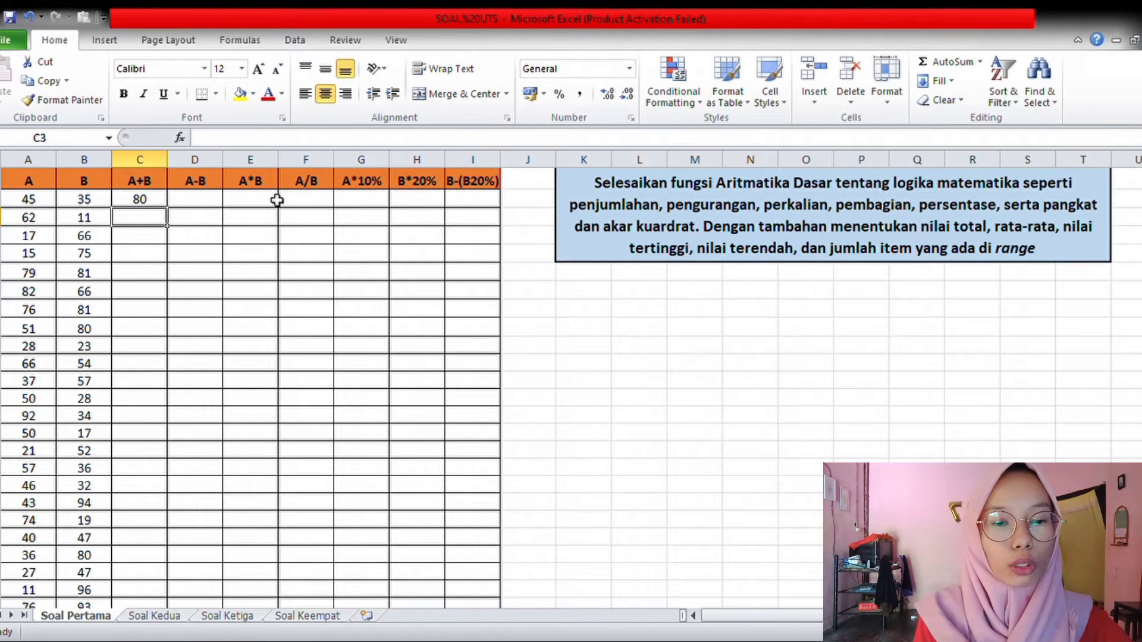
# Step: Fill the C2 addition formula down the A+B column to the last data row above Total
pyautogui.click(155, 206)
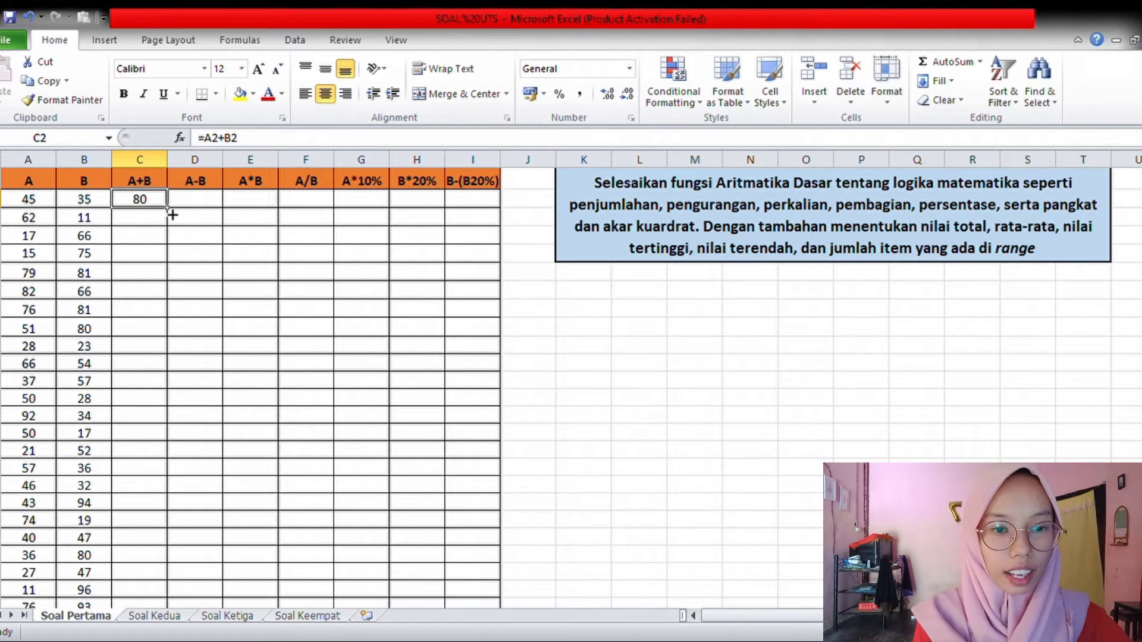
pyautogui.moveTo(172, 216); pyautogui.dragTo(166, 542)
pyautogui.scroll(-6, 196, 505)
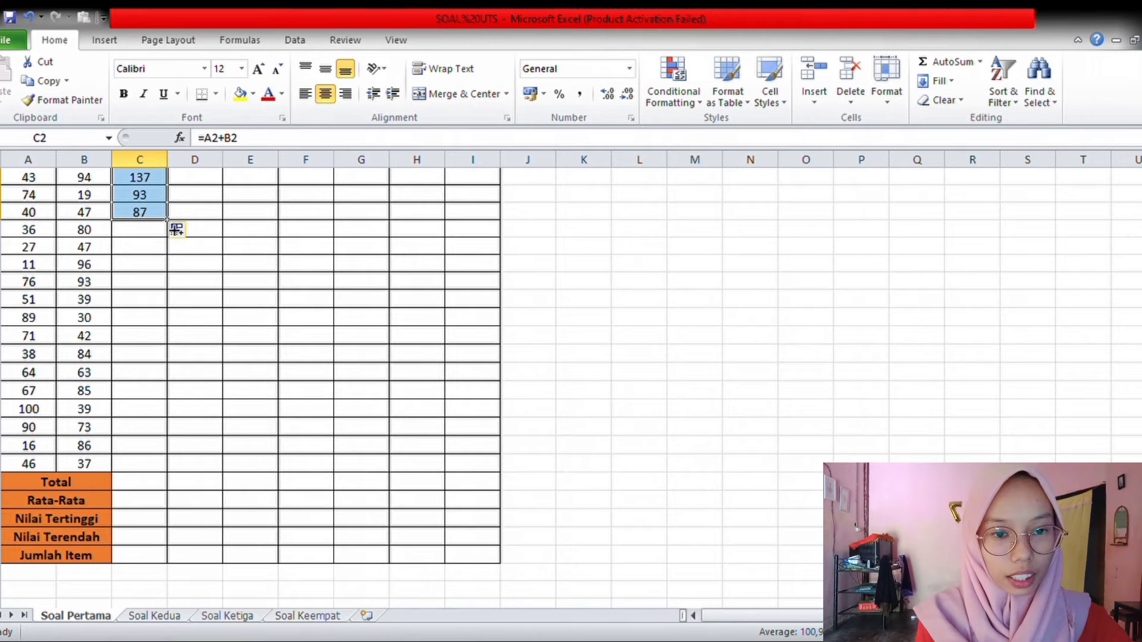
pyautogui.moveTo(168, 220); pyautogui.dragTo(171, 473)
pyautogui.scroll(6, 263, 436)
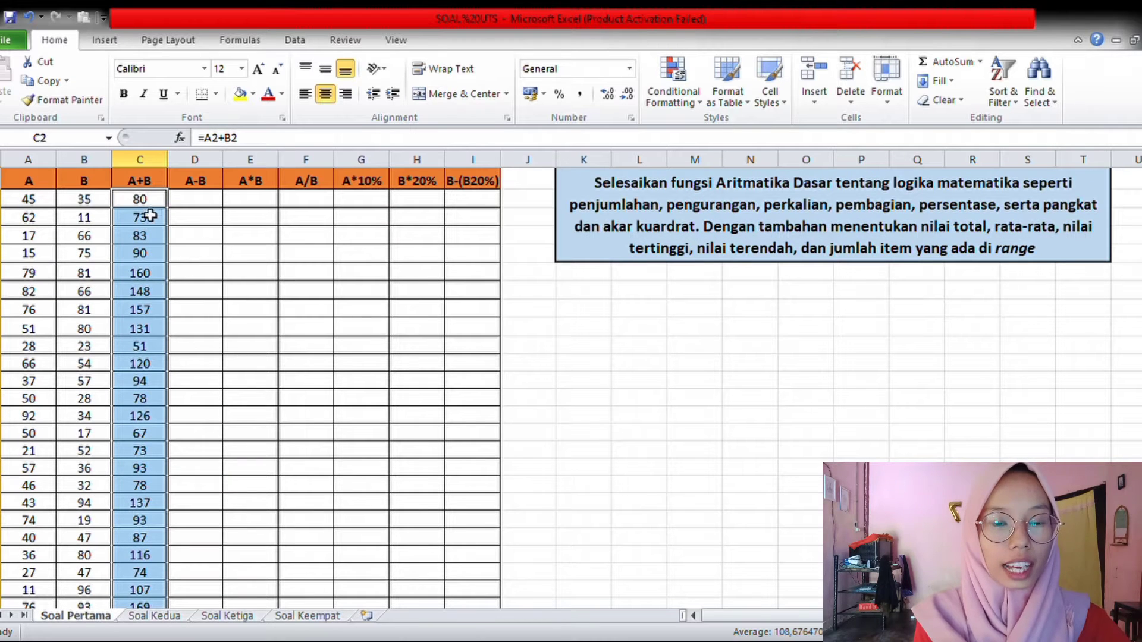
# Step: Enter the formula =A2-B2 in cell D2 of the A-B column
pyautogui.click(208, 207)
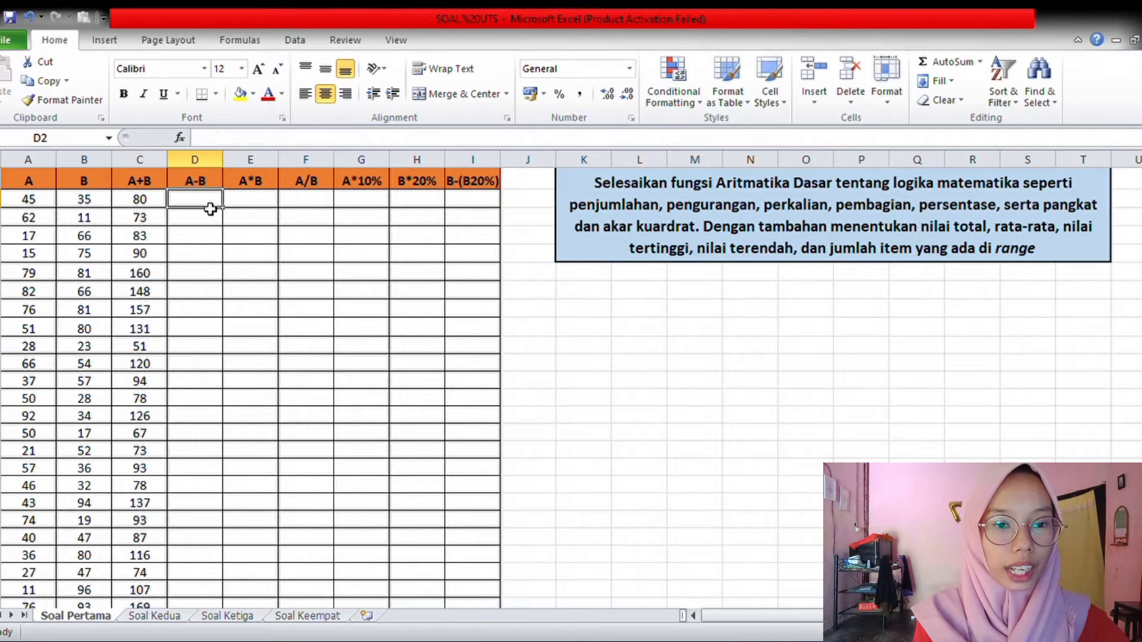
pyautogui.scroll(-4, 229, 352)
pyautogui.scroll(-2, 229, 352)
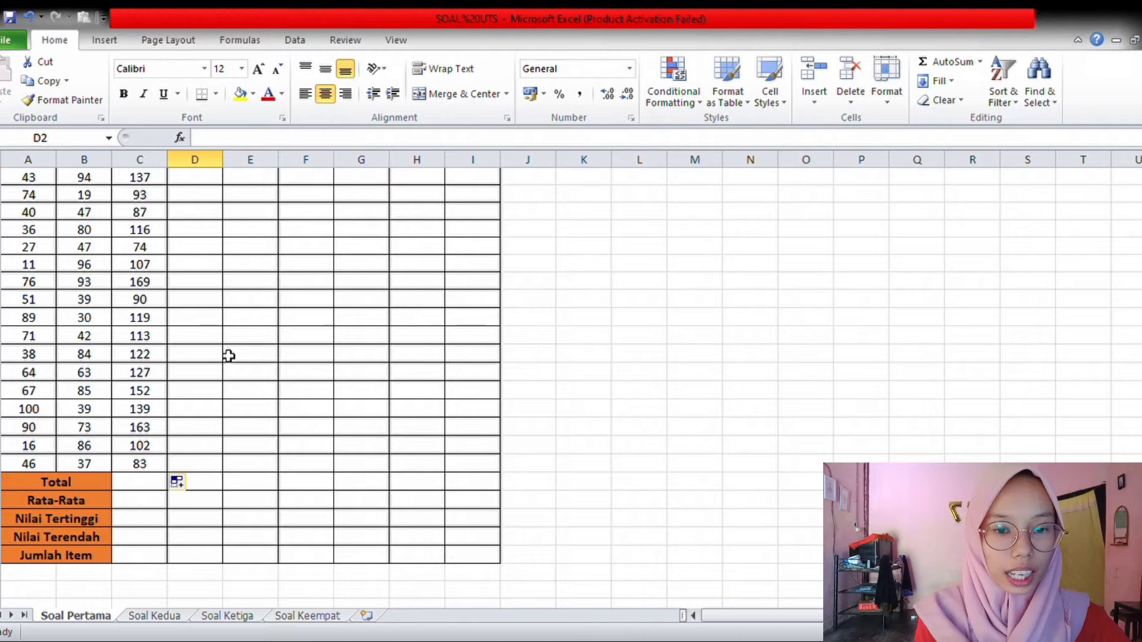
pyautogui.scroll(6, 229, 356)
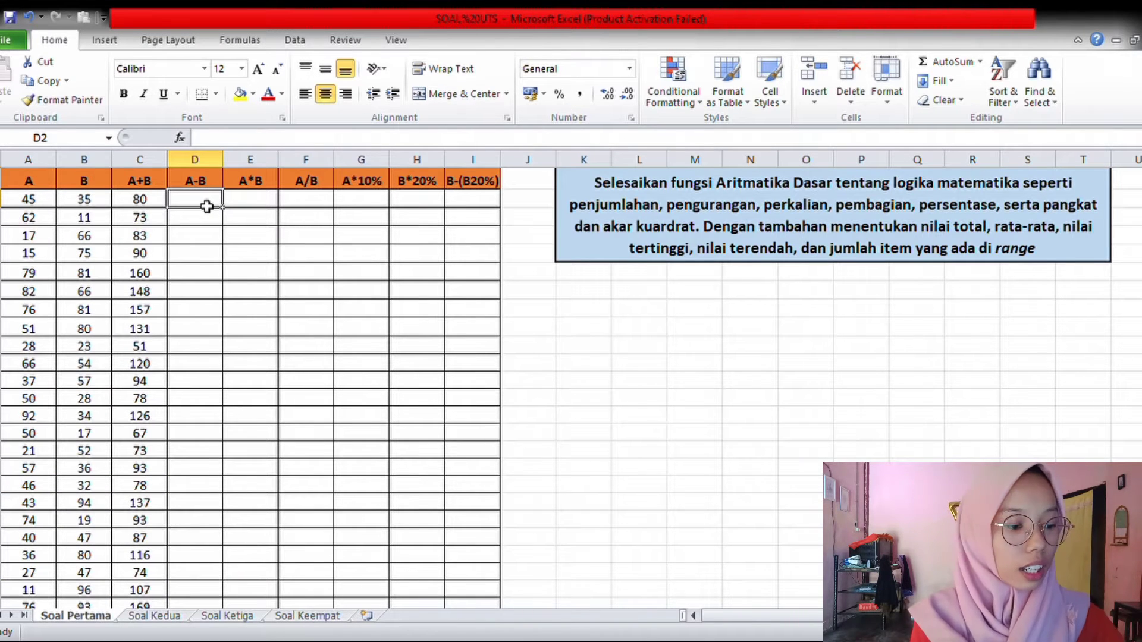
pyautogui.write('=')
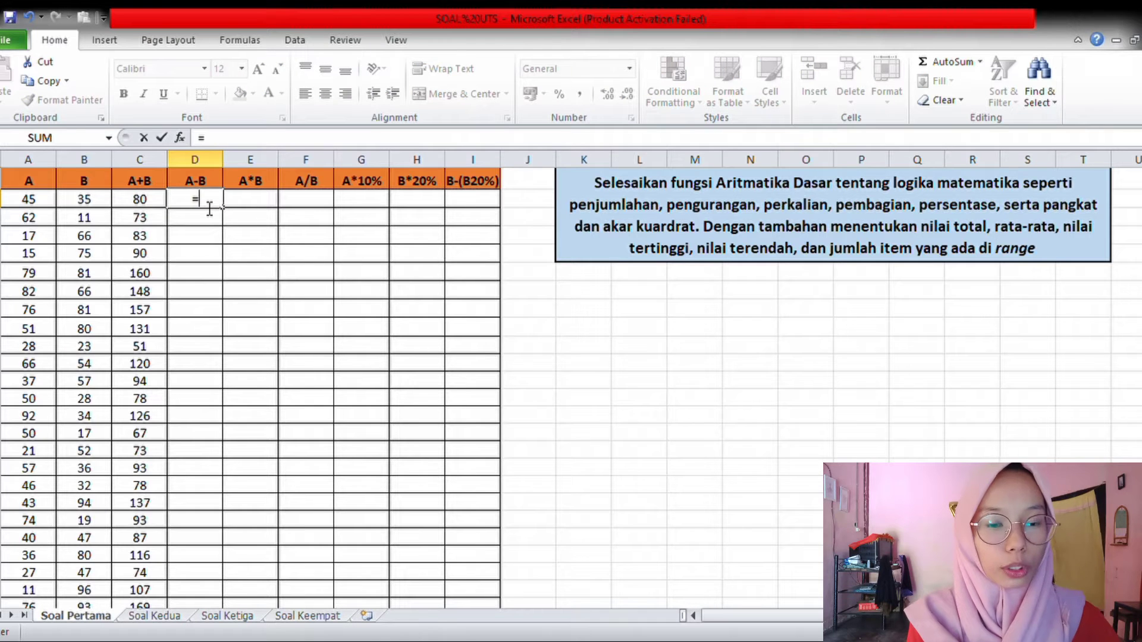
pyautogui.click(54, 203)
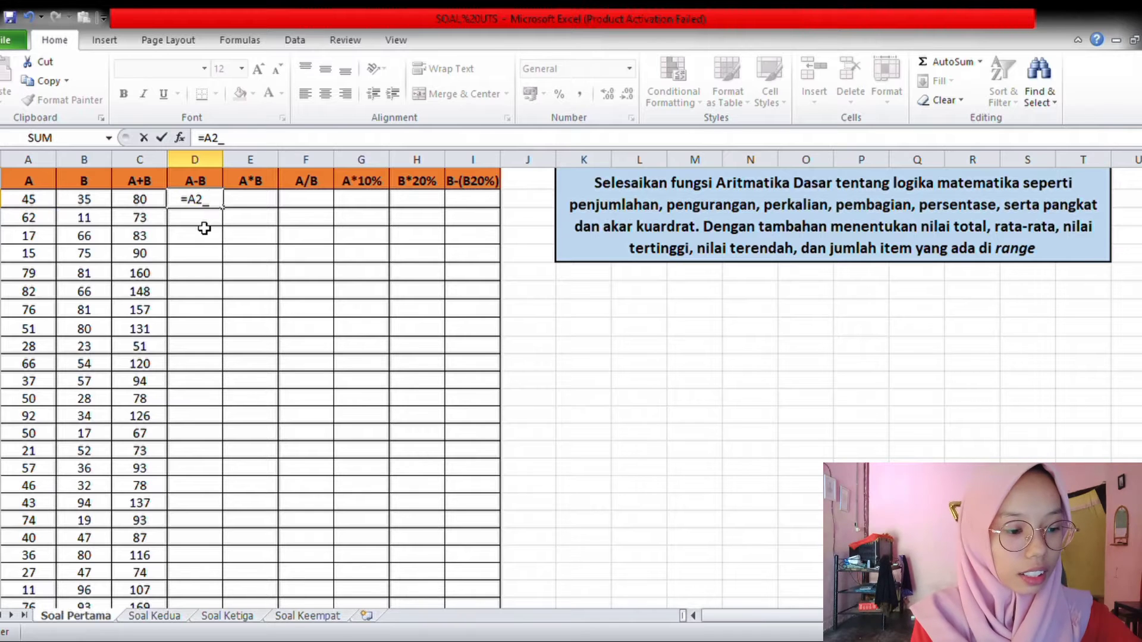
pyautogui.write('-')
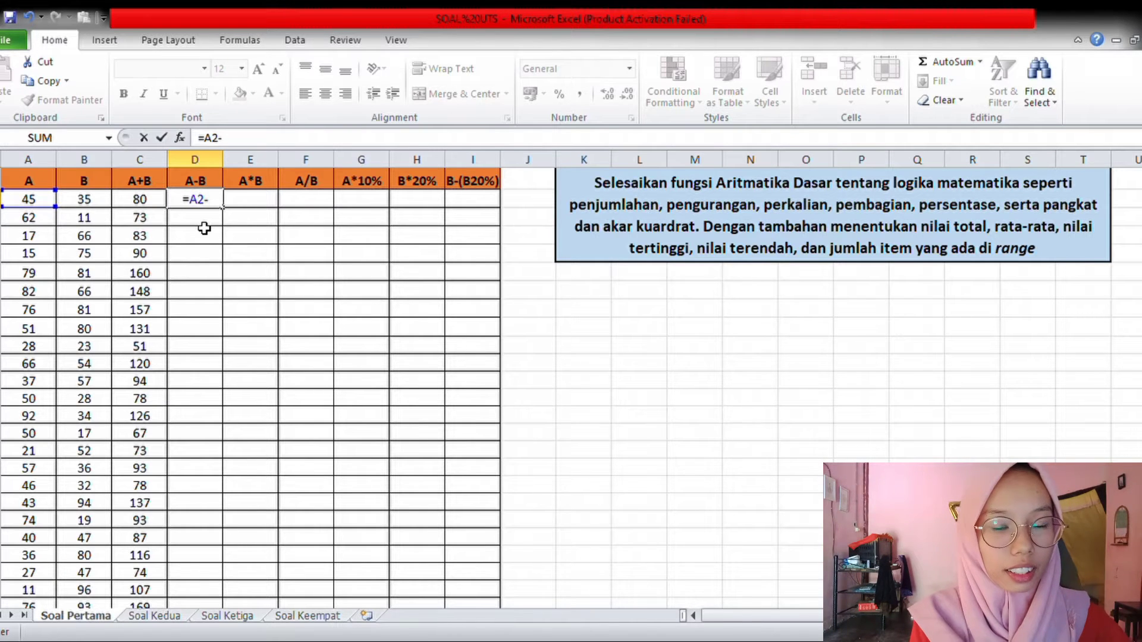
pyautogui.click(96, 204)
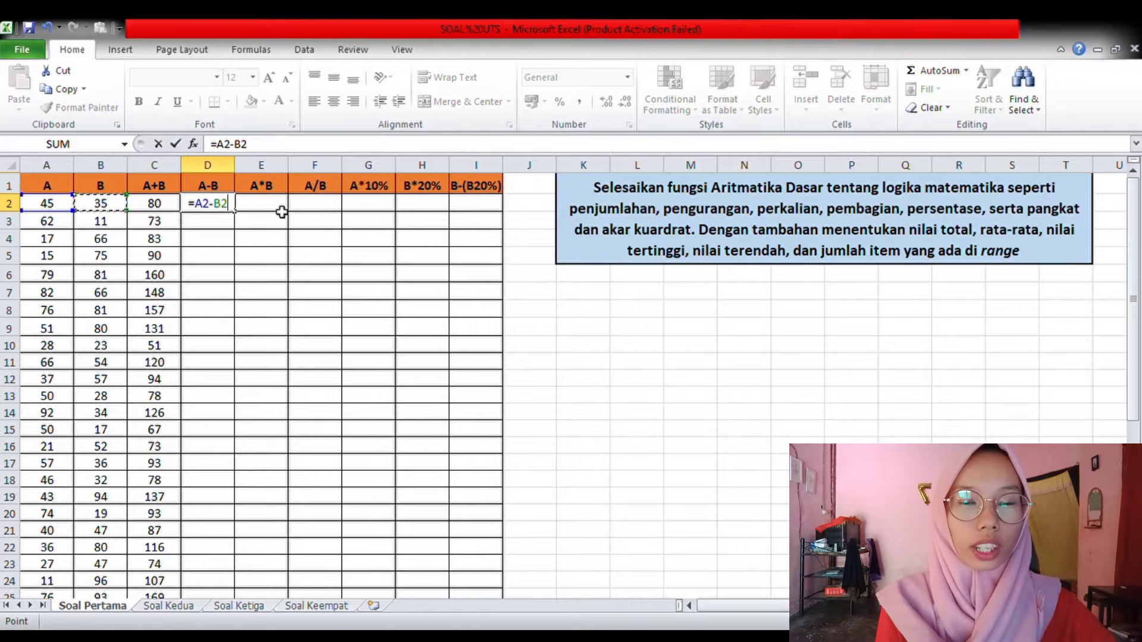
pyautogui.press('Return')
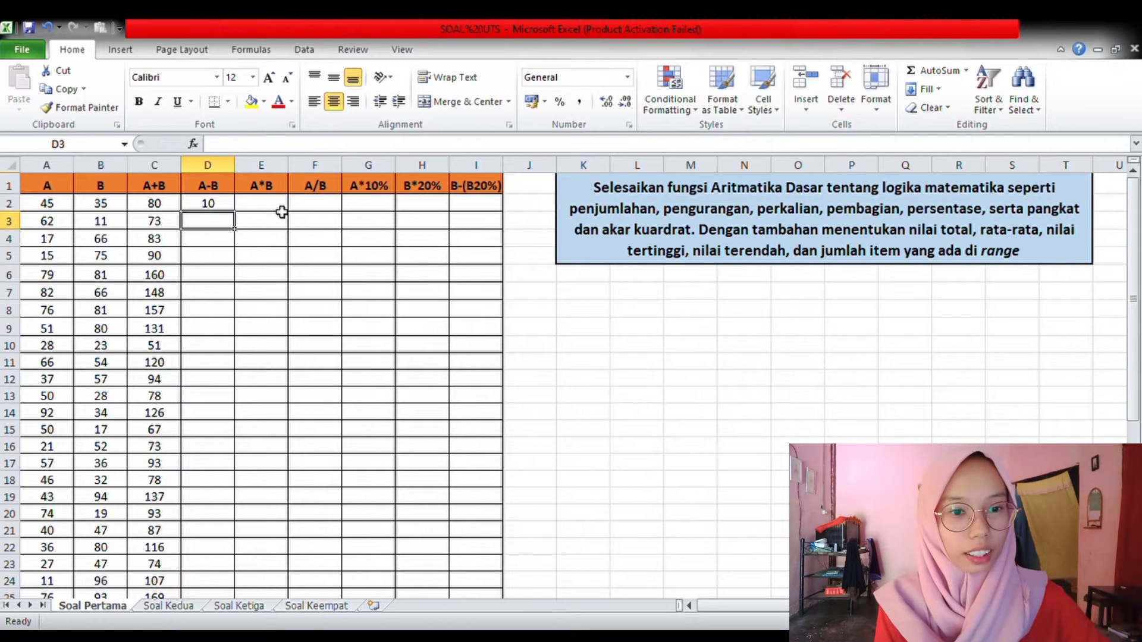
# Step: Fill the D2 subtraction formula down the A-B column through row 35
pyautogui.click(219, 205)
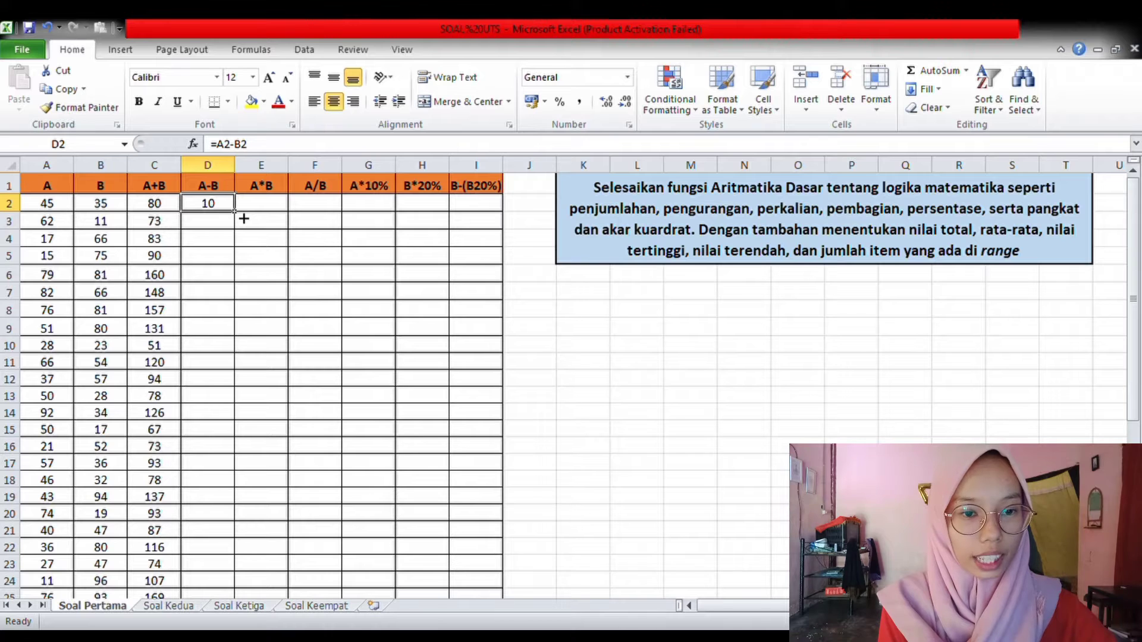
pyautogui.moveTo(237, 218); pyautogui.dragTo(206, 557)
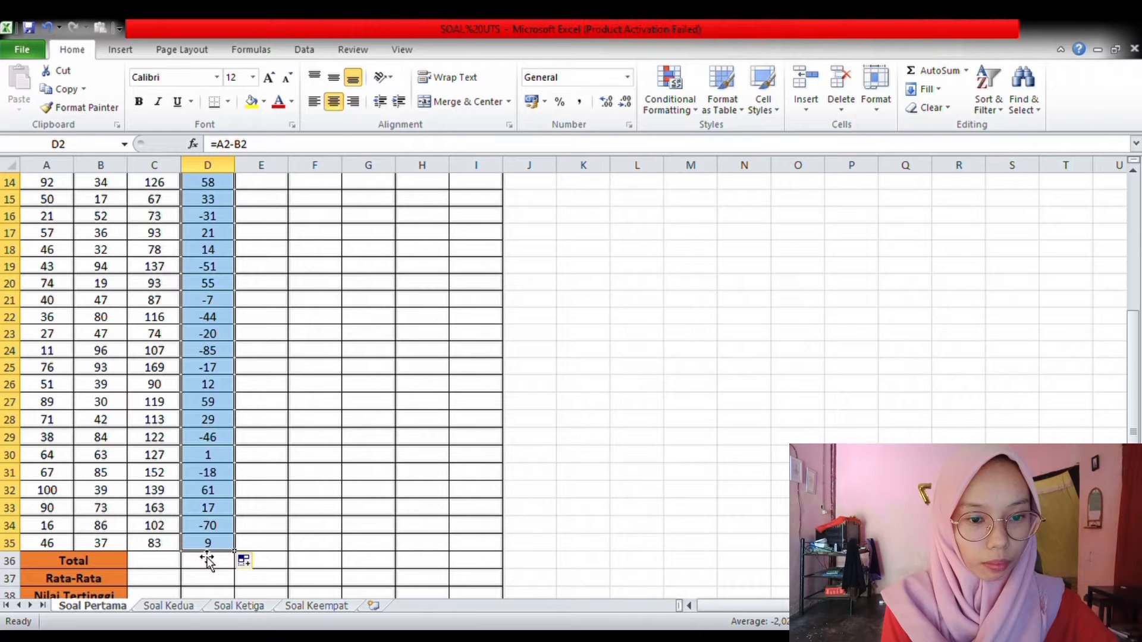
pyautogui.scroll(5, 285, 387)
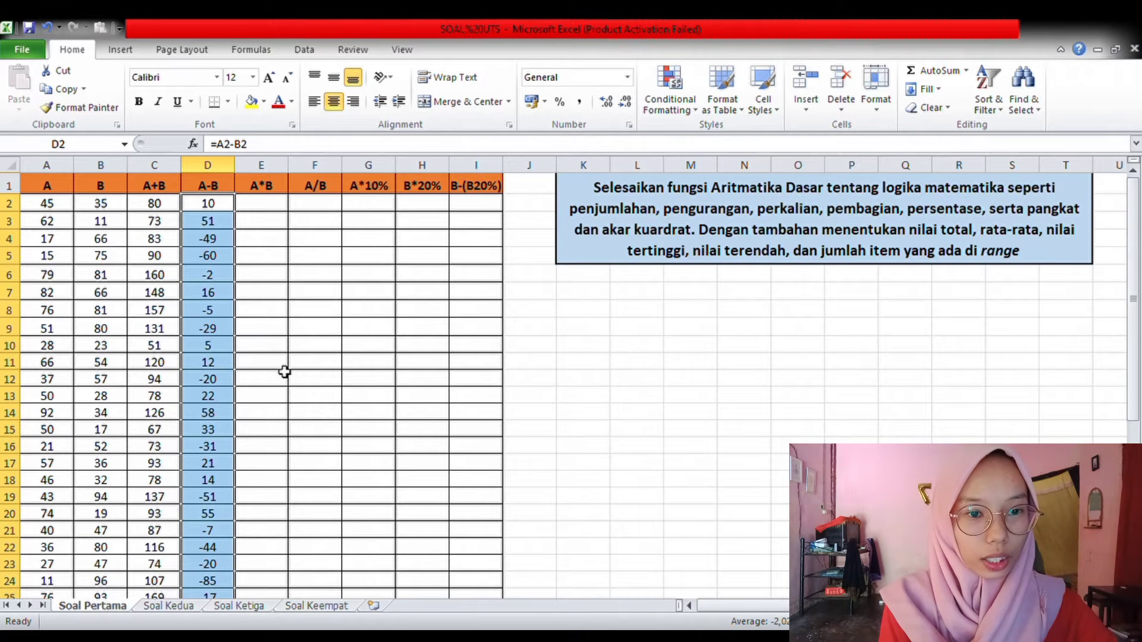
# Step: Enter the formula =A2*B2 in cell E2 of the A*B column
pyautogui.click(272, 205)
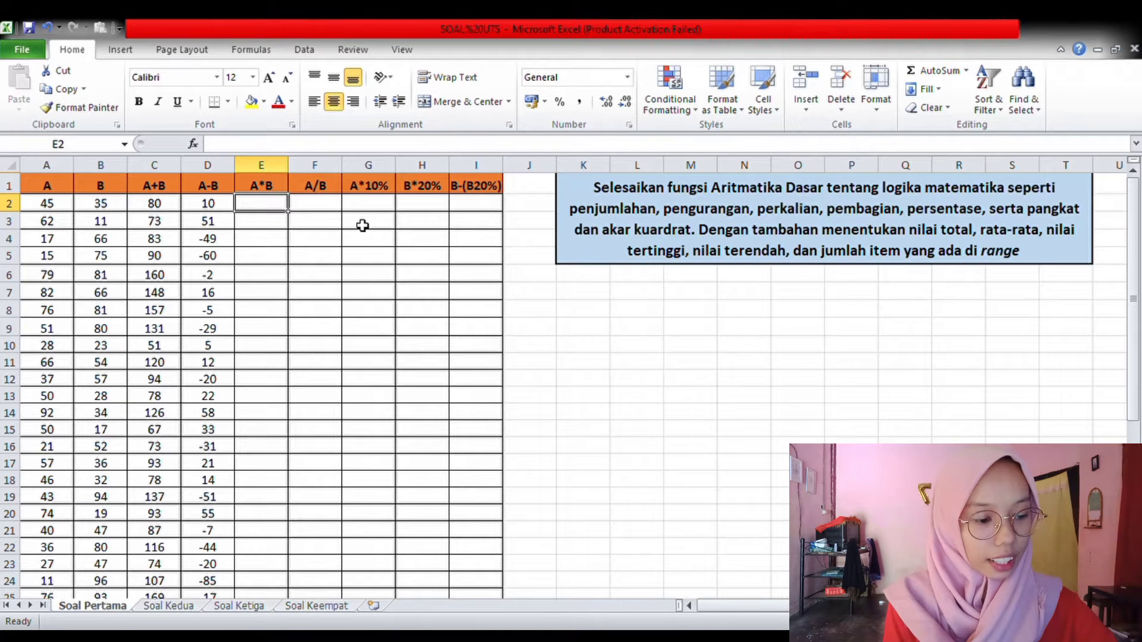
pyautogui.write('=')
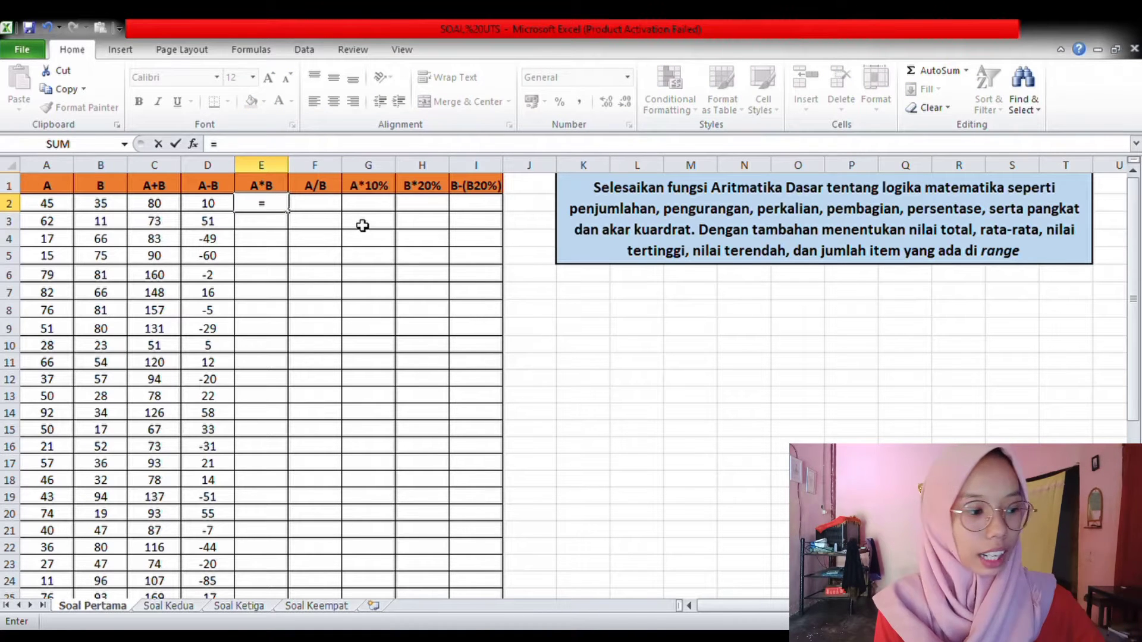
pyautogui.click(47, 206)
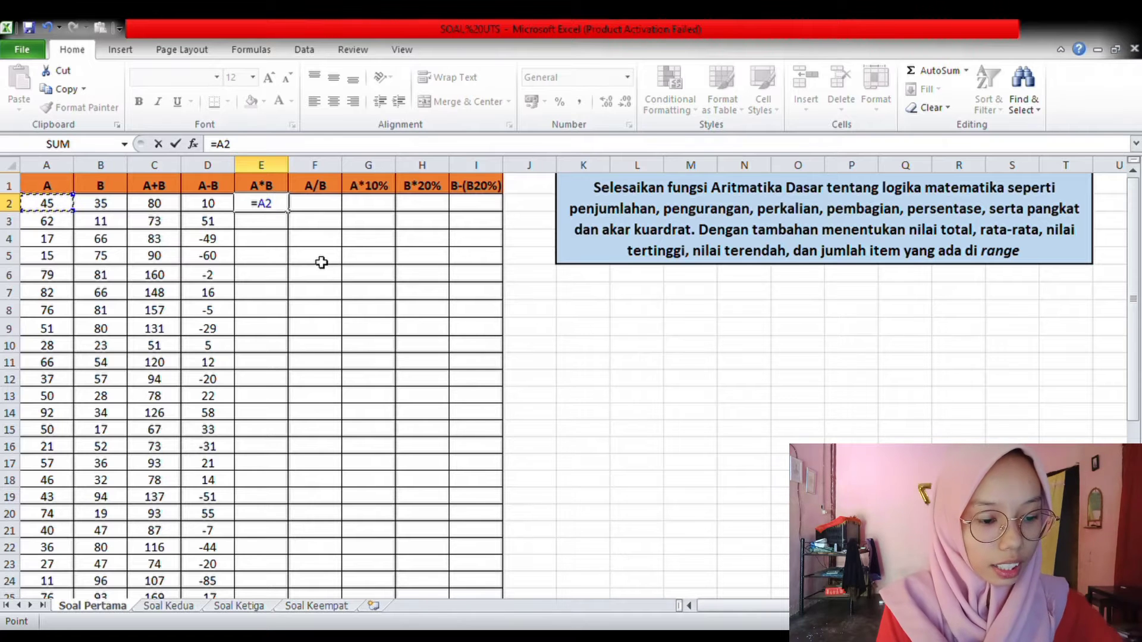
pyautogui.write('*')
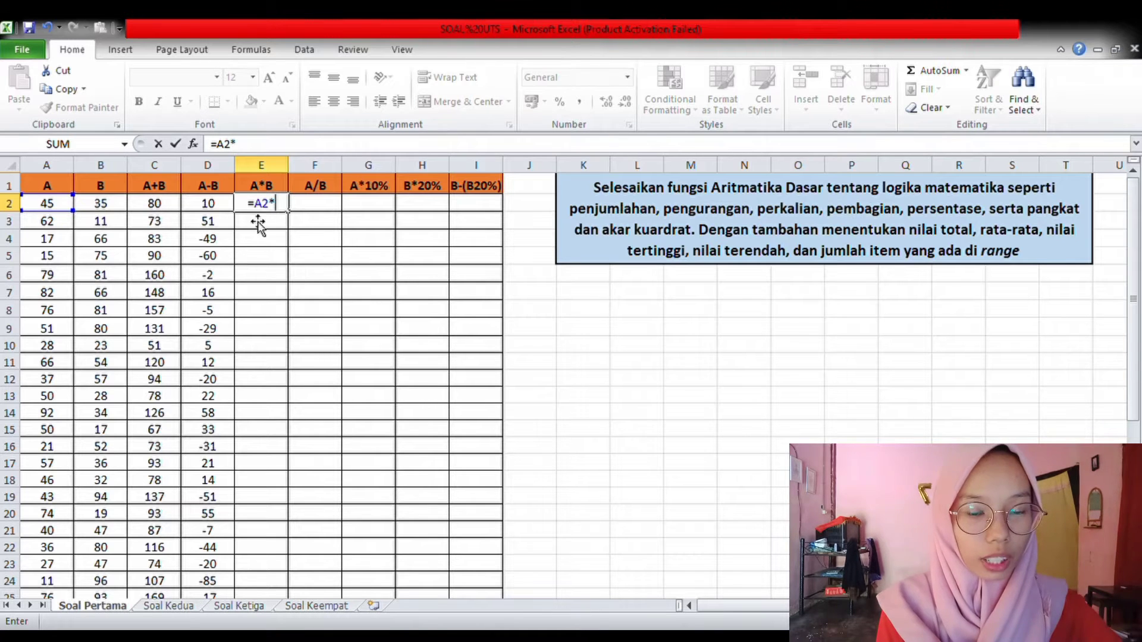
pyautogui.click(102, 208)
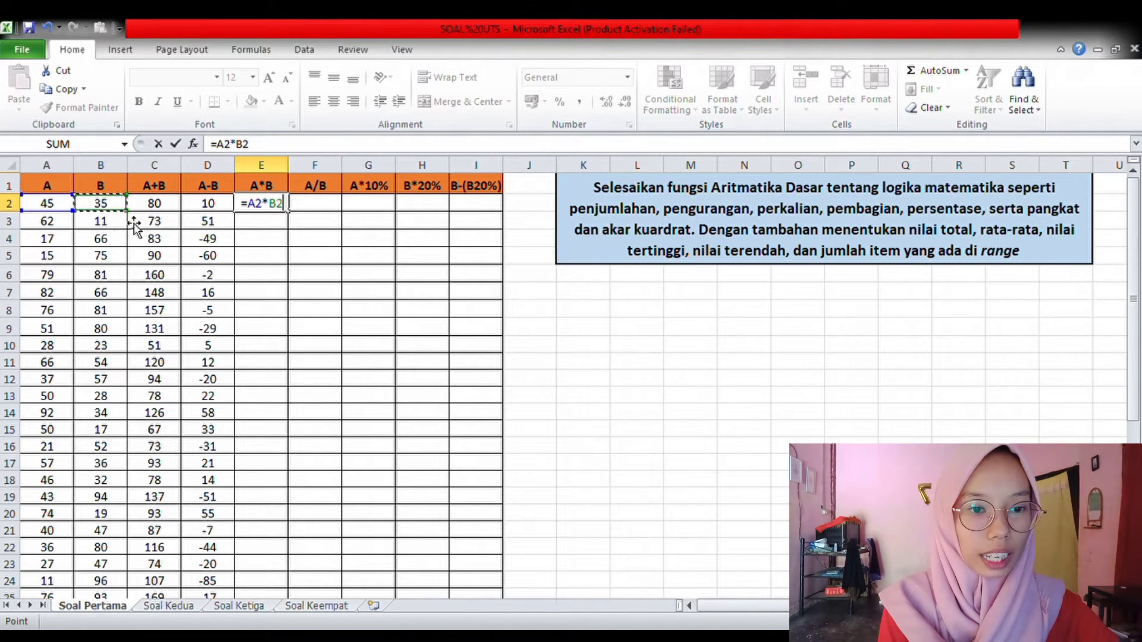
pyautogui.press('Return')
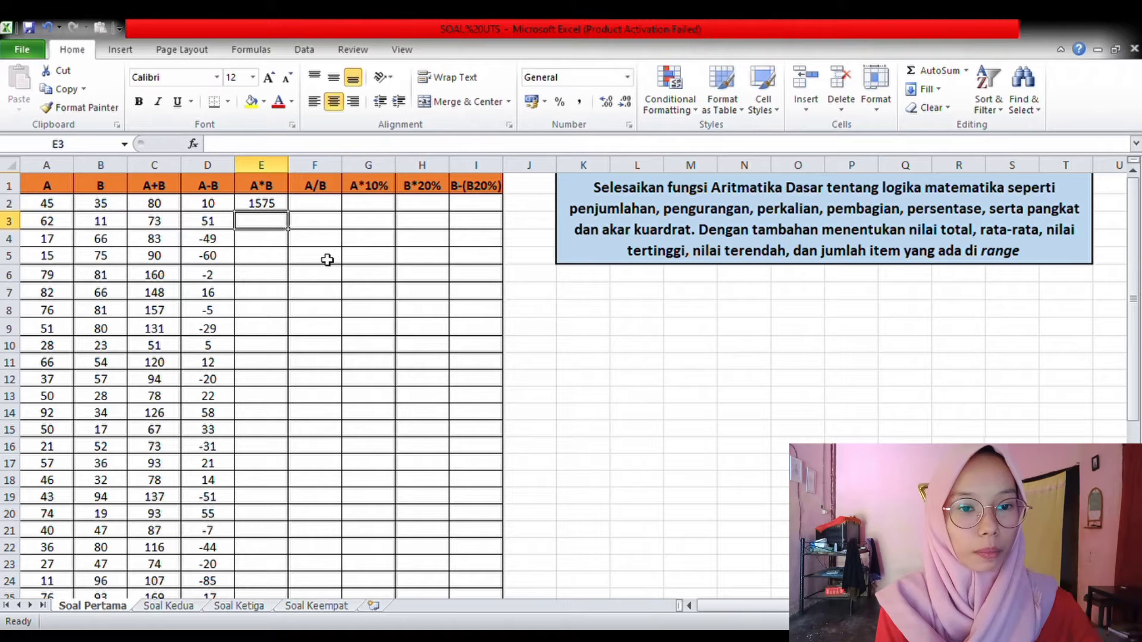
# Step: Fill the E2 multiplication formula down the A*B column to the last data row
pyautogui.click(259, 204)
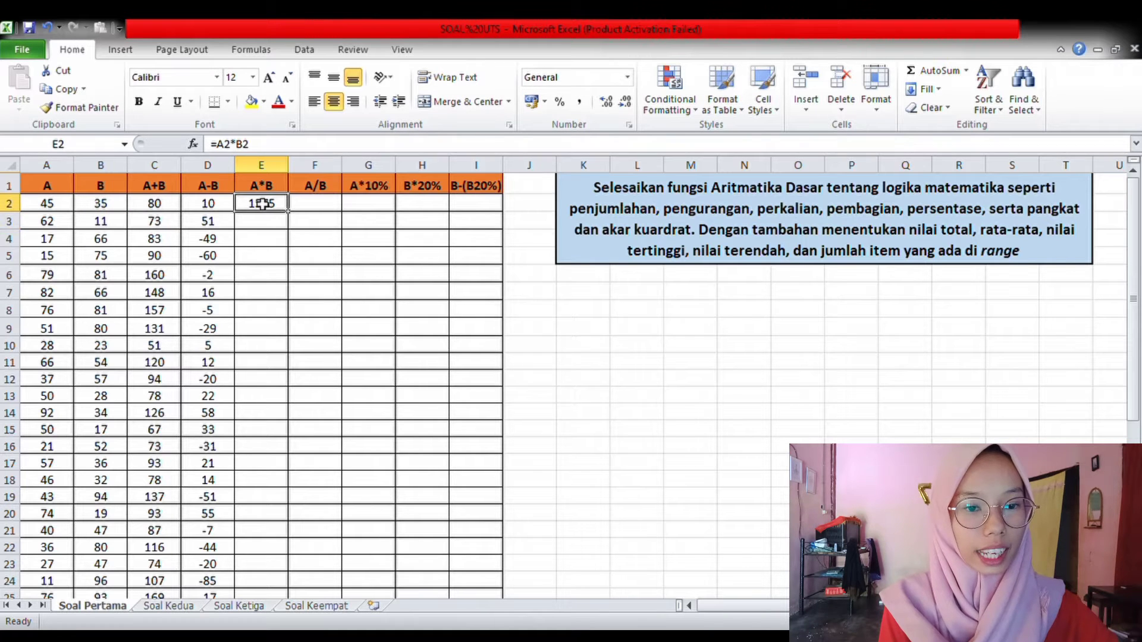
pyautogui.moveTo(295, 220); pyautogui.dragTo(272, 586)
pyautogui.scroll(4, 329, 405)
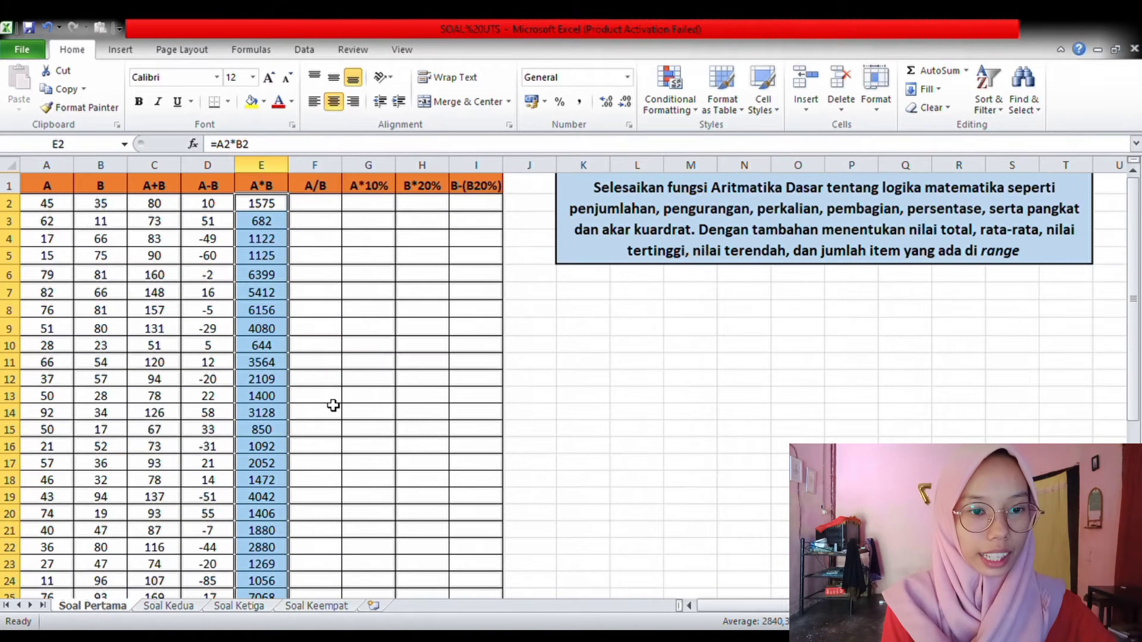
# Step: Enter the formula =A2/B2 in cell F2 and fill it down the A/B column to the last data row
pyautogui.click(333, 211)
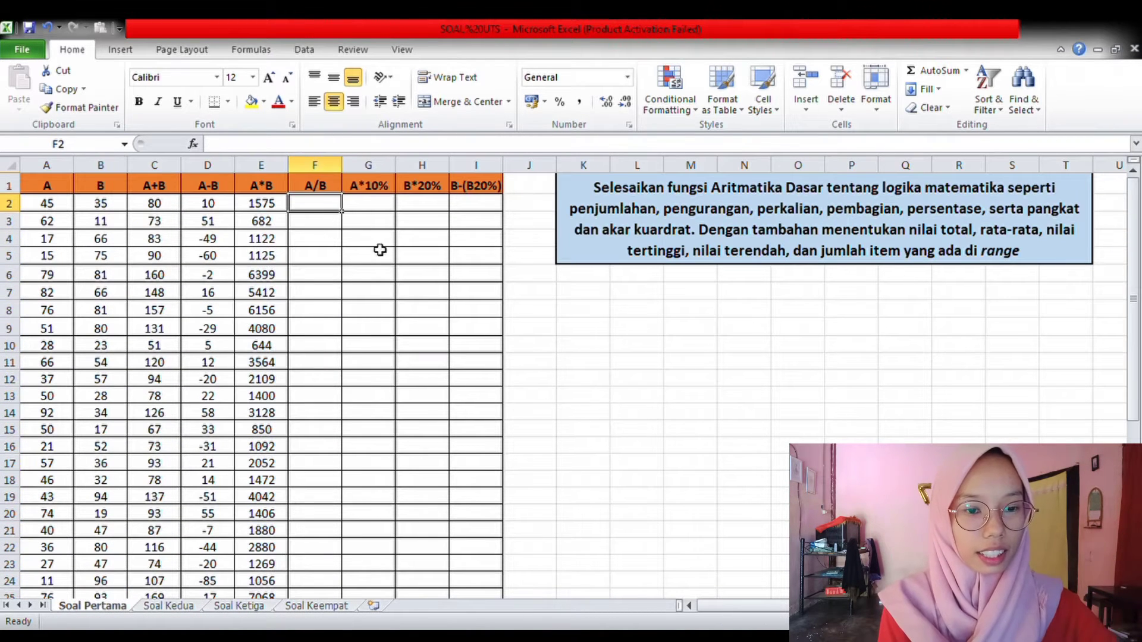
pyautogui.write('=')
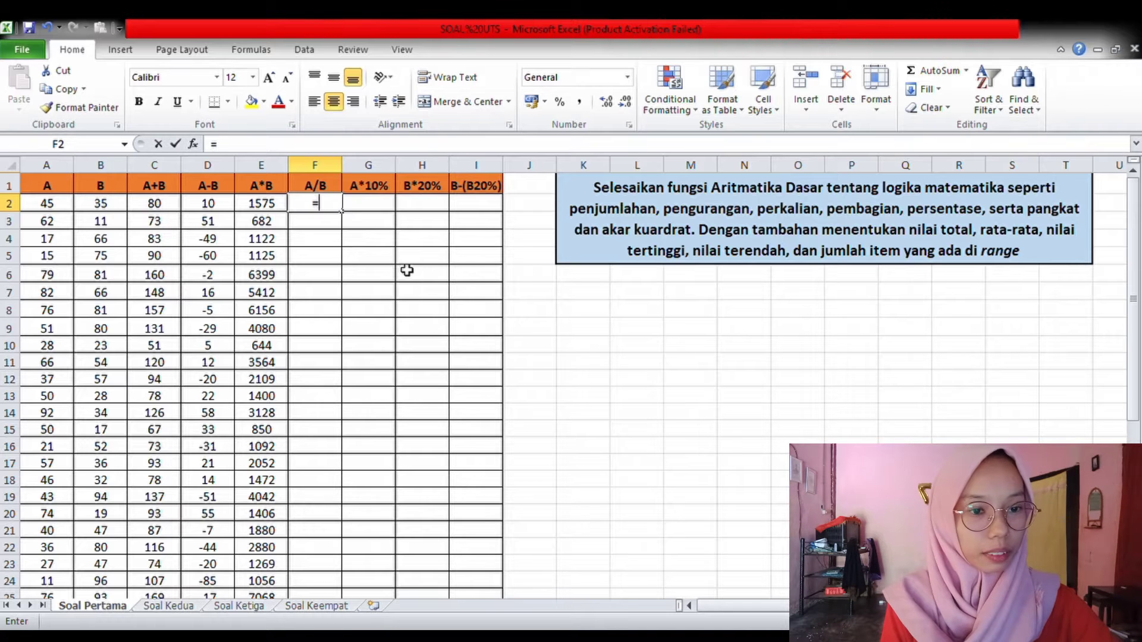
pyautogui.click(50, 208)
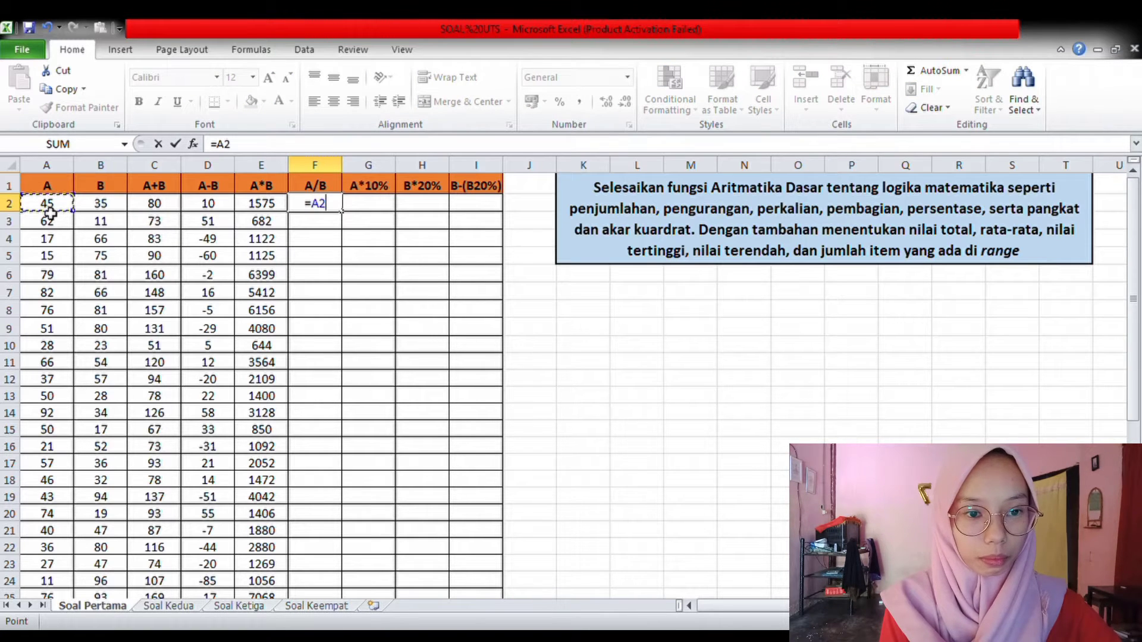
pyautogui.write('/')
pyautogui.click(116, 204)
pyautogui.hotkey('ctrl', 'Return')
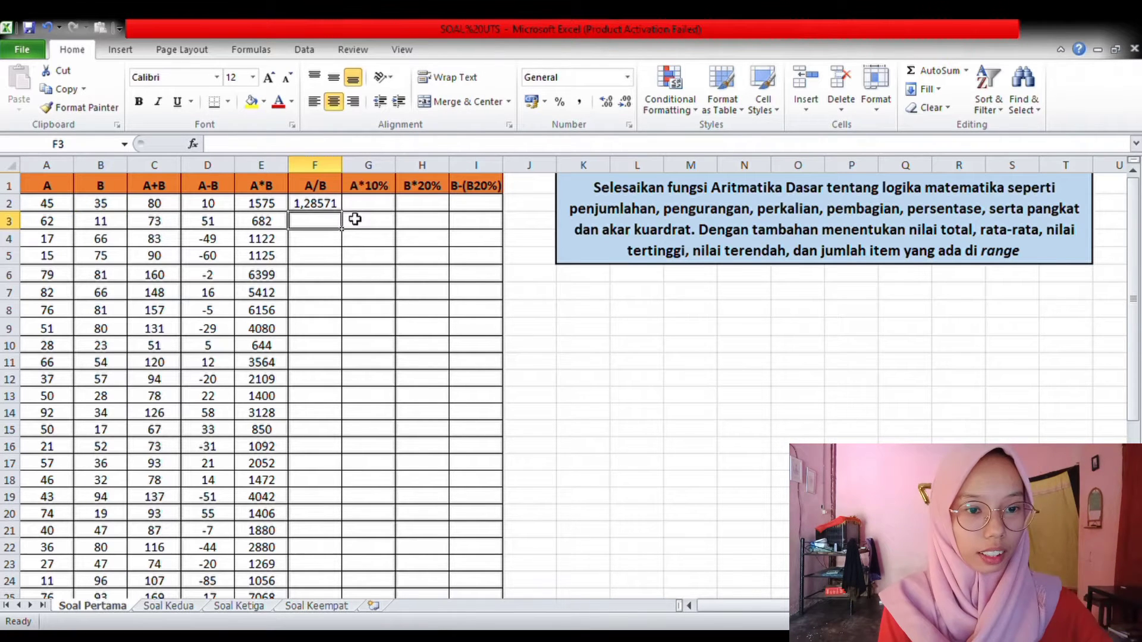
pyautogui.moveTo(343, 214); pyautogui.dragTo(321, 516)
pyautogui.scroll(5, 373, 446)
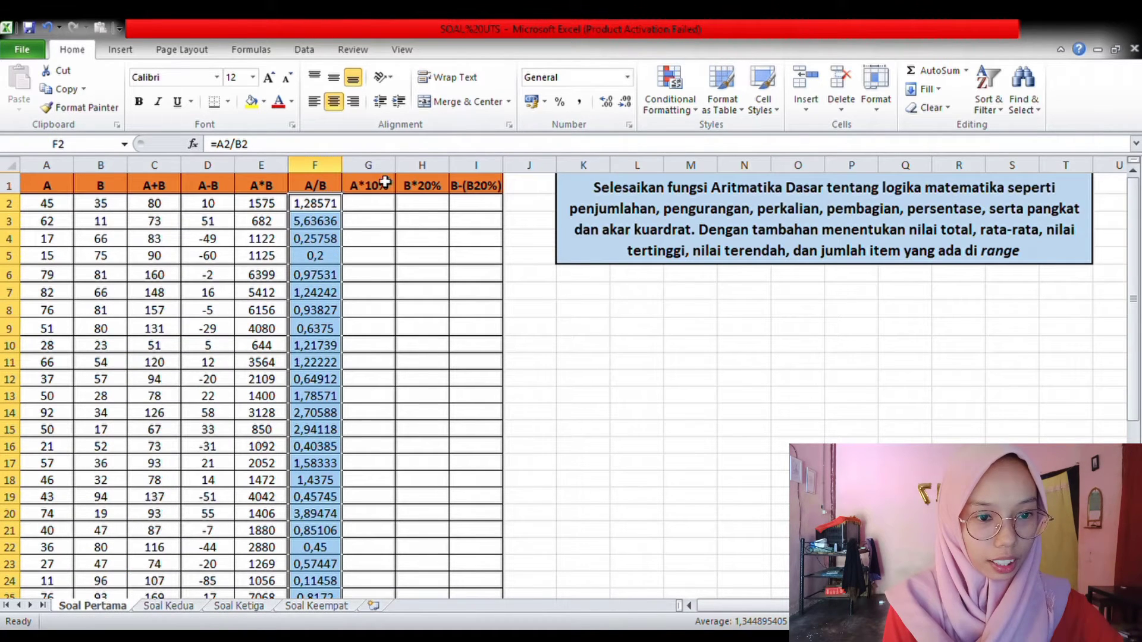
# Step: Enter the formula =A2*10% in cell G2 and fill it down the A*10% column through row 35
pyautogui.click(377, 203)
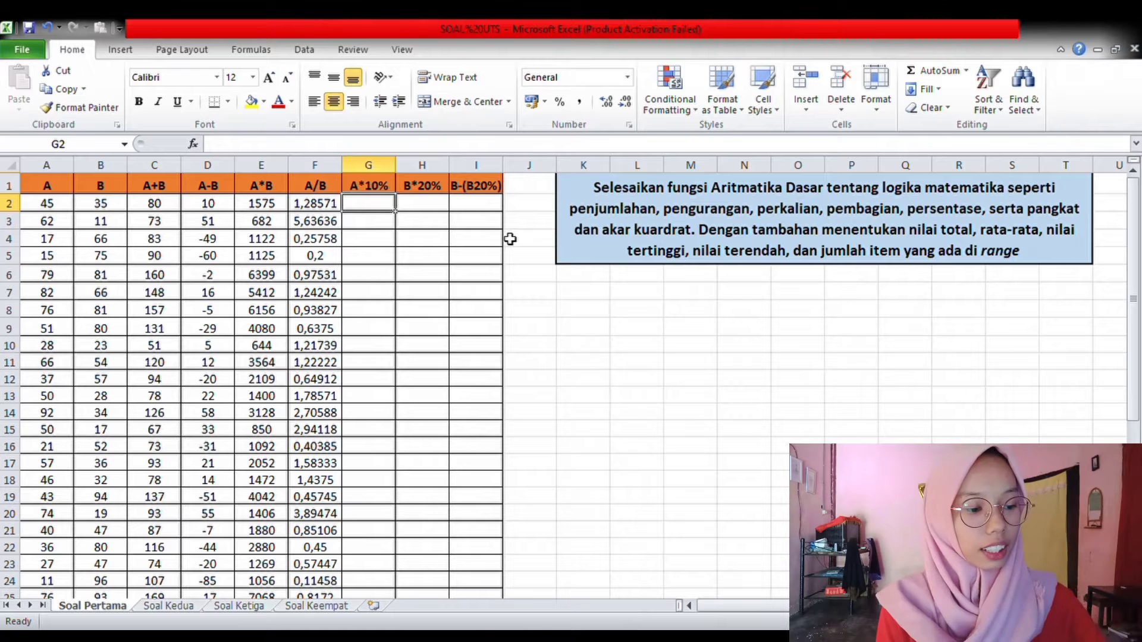
pyautogui.write('=')
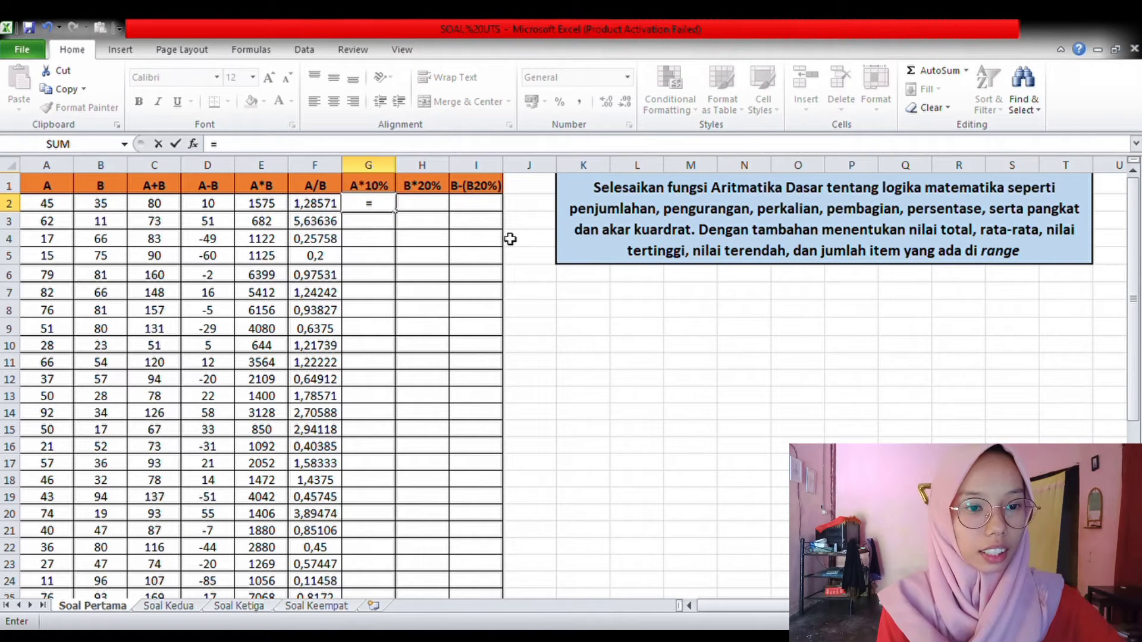
pyautogui.click(60, 208)
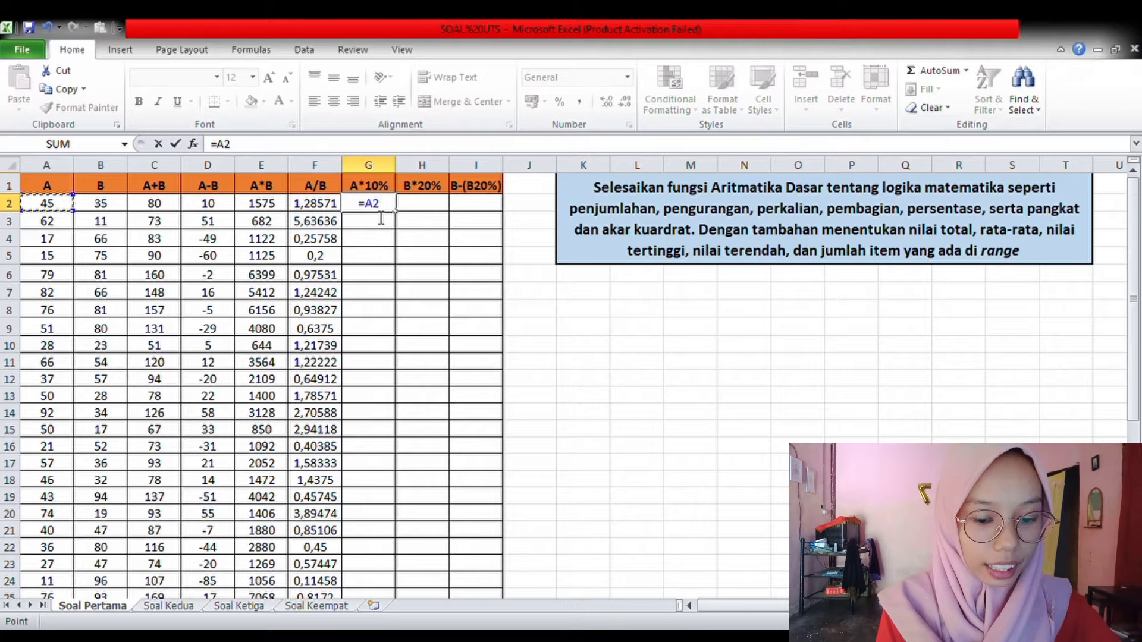
pyautogui.write('*')
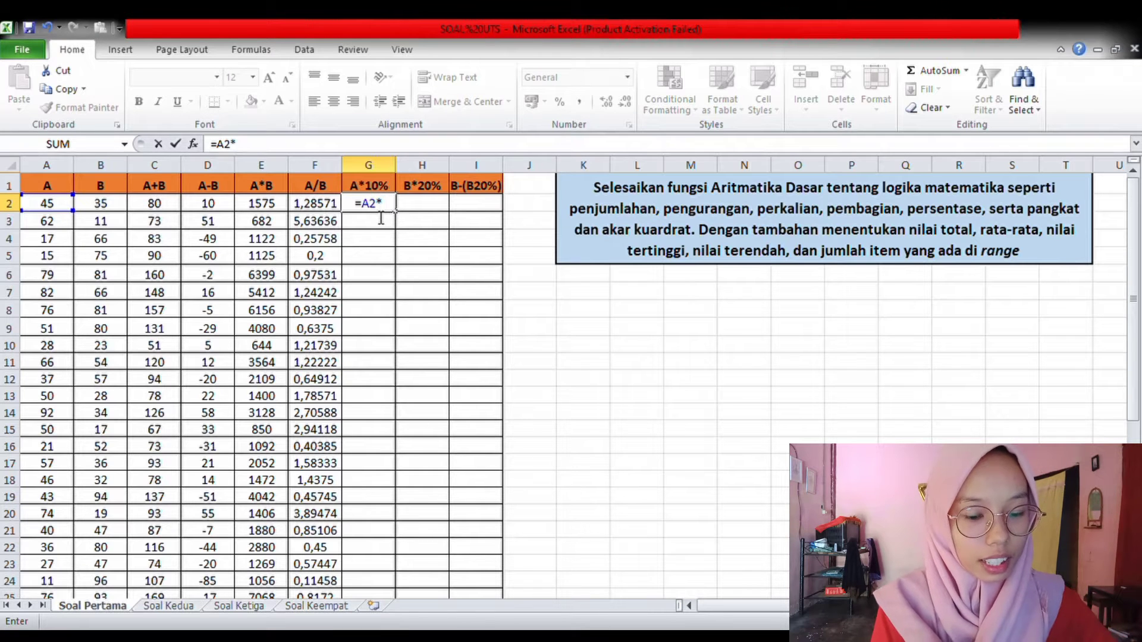
pyautogui.write('10')
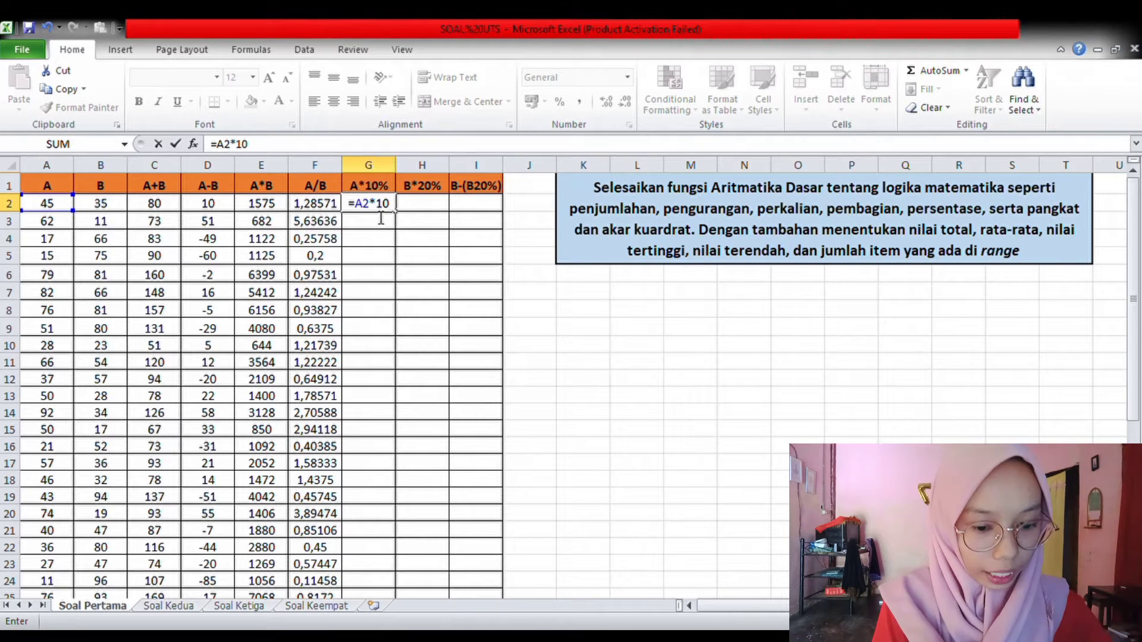
pyautogui.write('%')
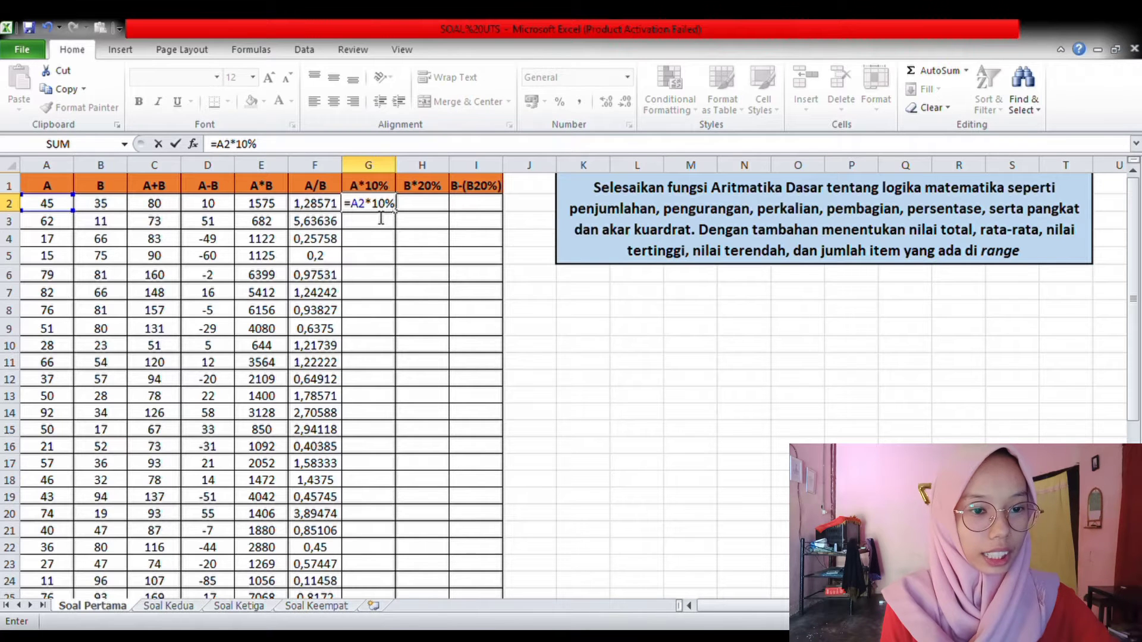
pyautogui.press('Return')
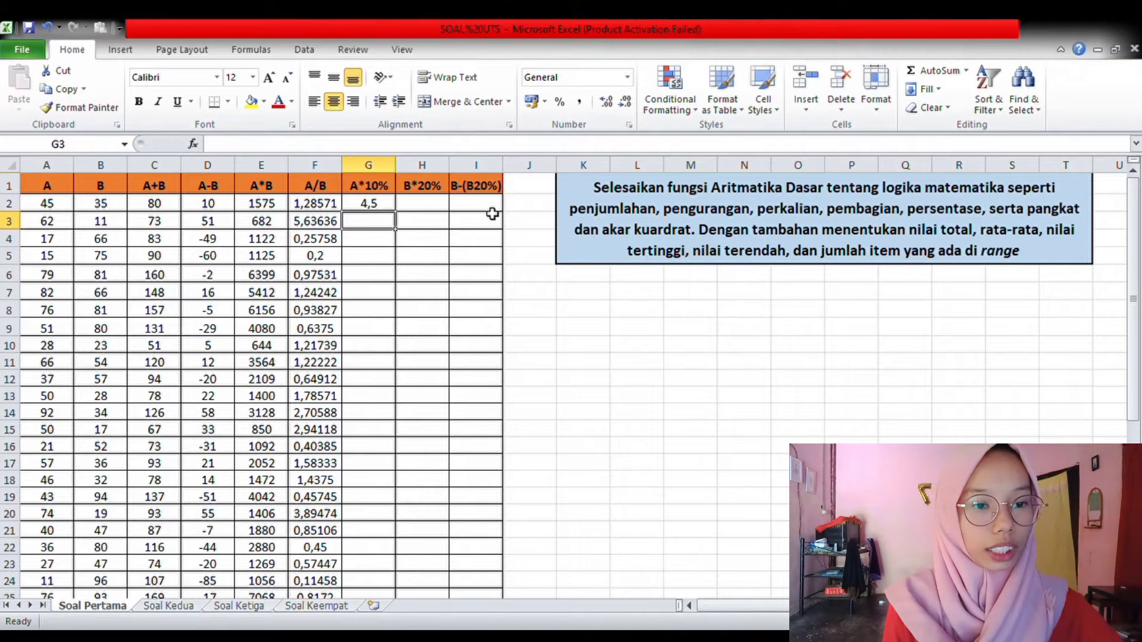
pyautogui.click(374, 206)
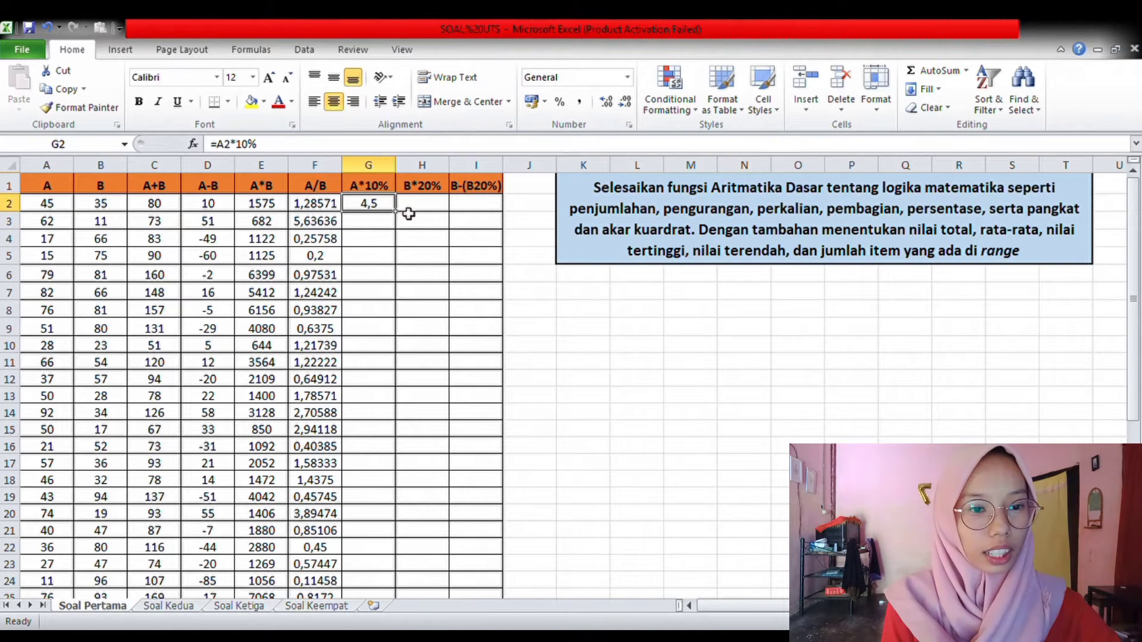
pyautogui.moveTo(400, 219); pyautogui.dragTo(380, 515)
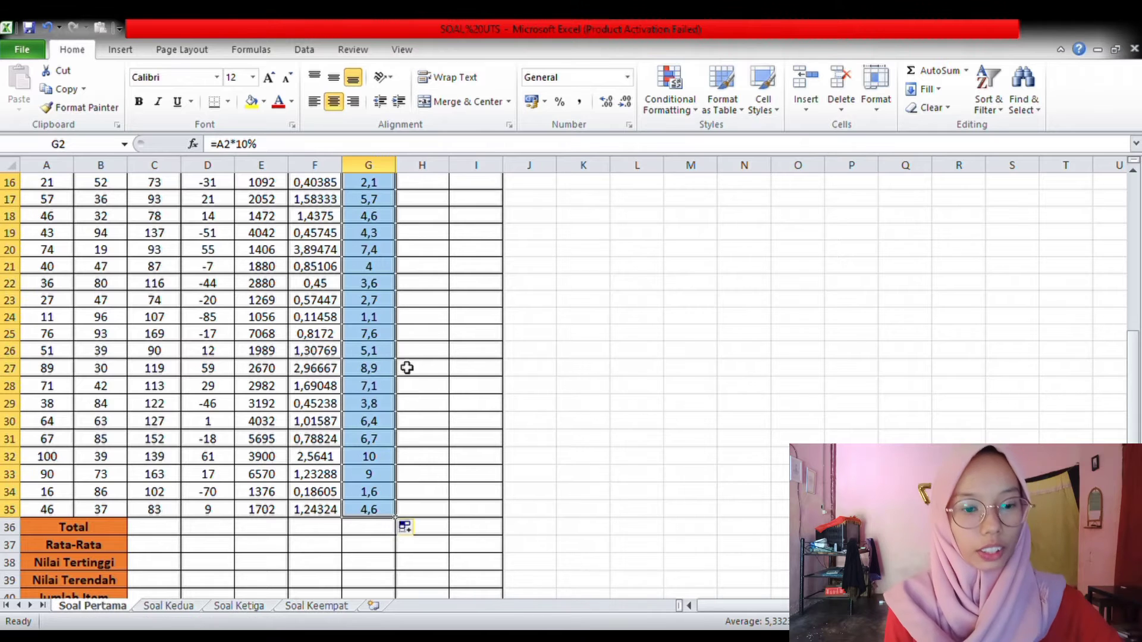
# Step: Enter the formula =B2*20% in cell H2 and fill it down the B*20% column through row 35
pyautogui.scroll(5, 429, 369)
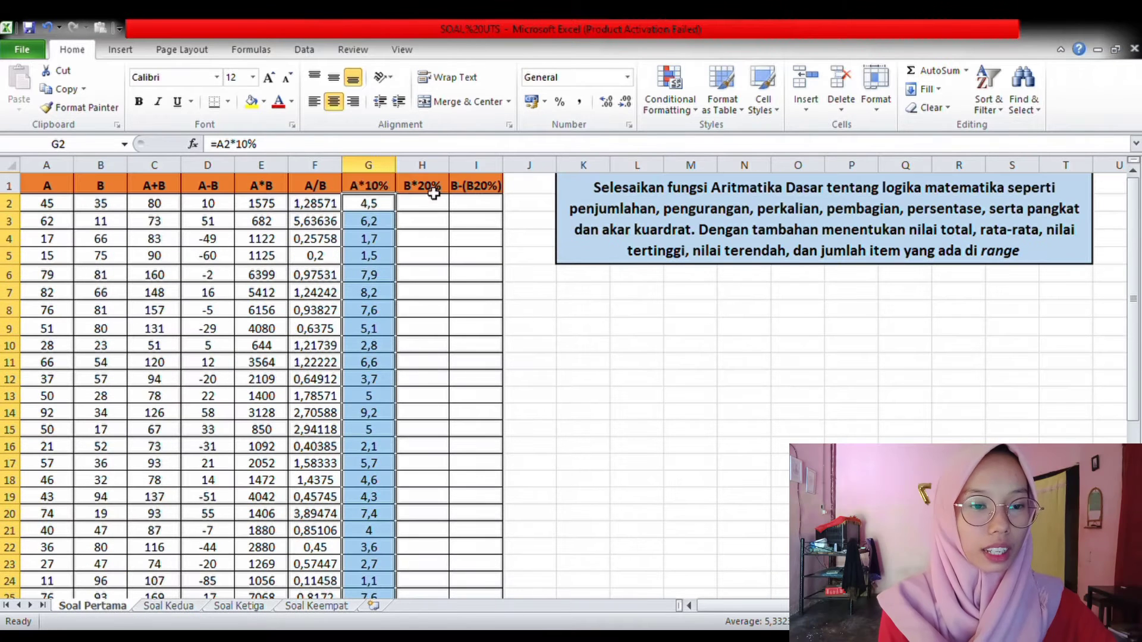
pyautogui.click(443, 204)
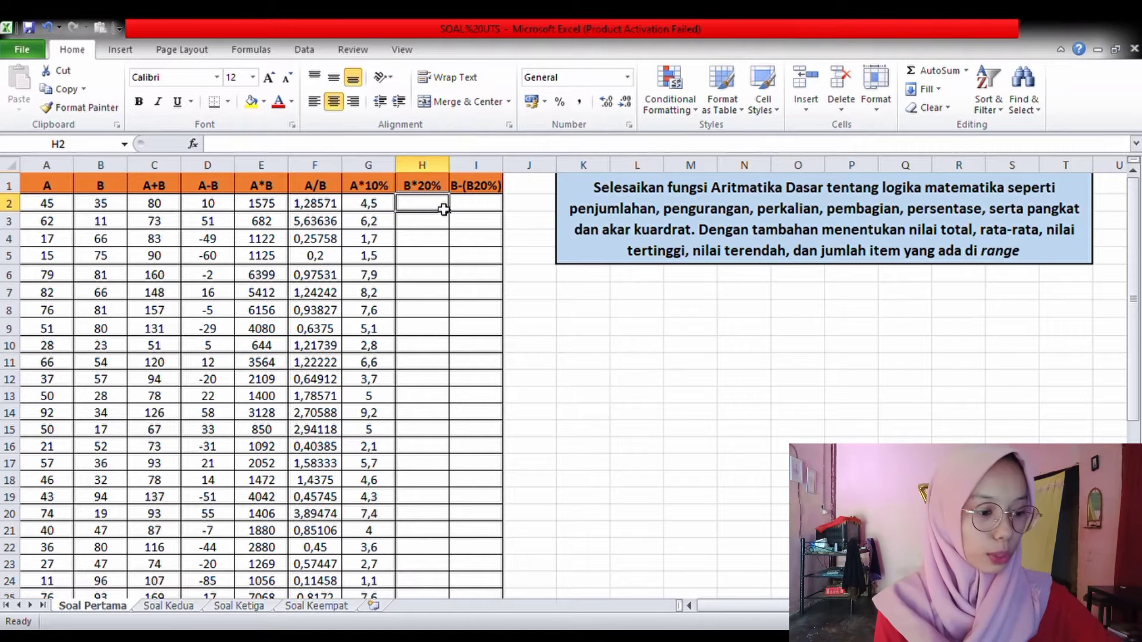
pyautogui.write('=')
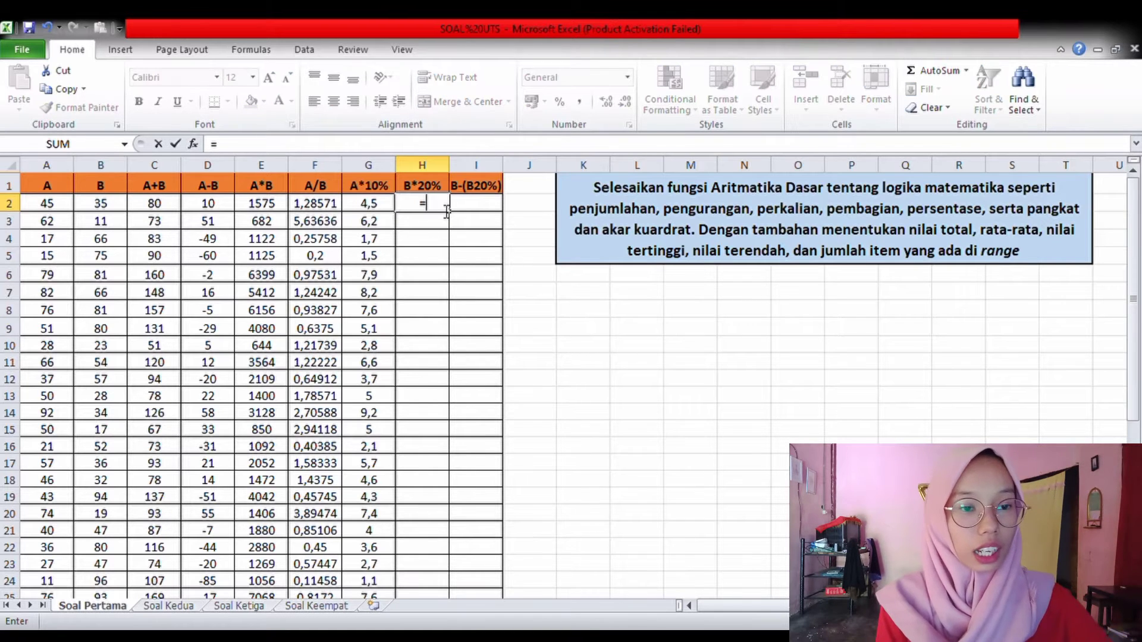
pyautogui.click(107, 205)
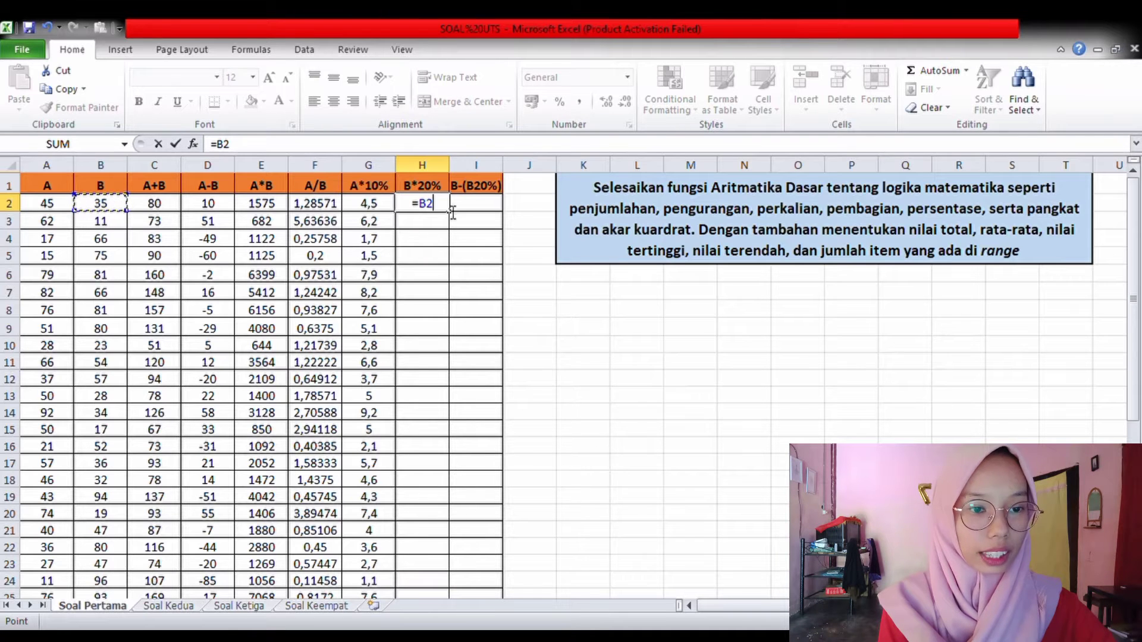
pyautogui.write('*20')
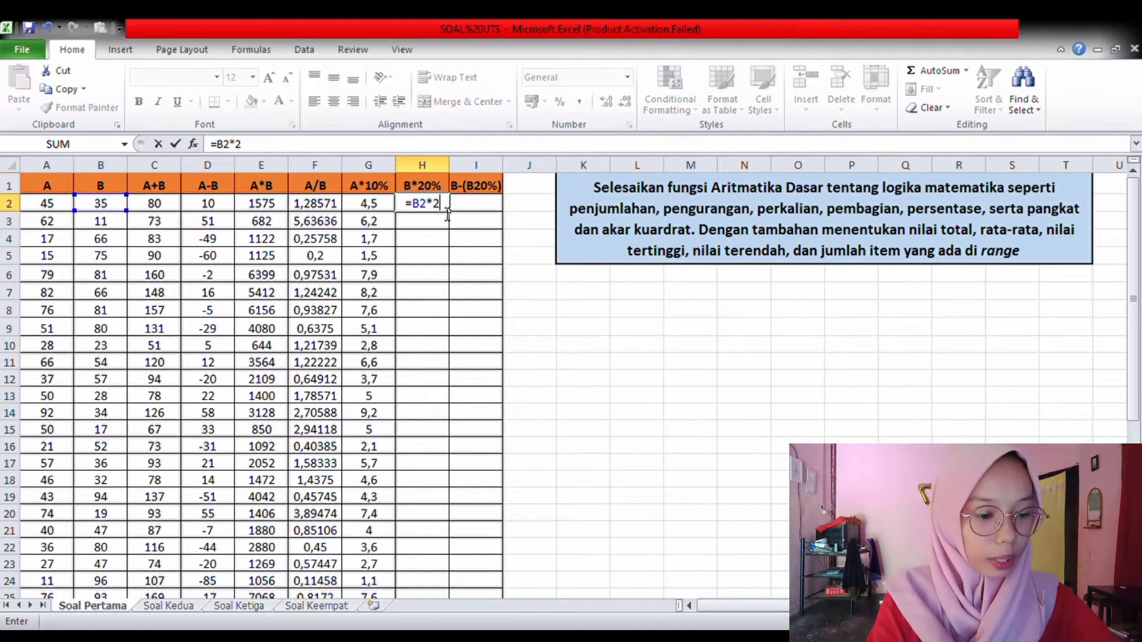
pyautogui.write('%')
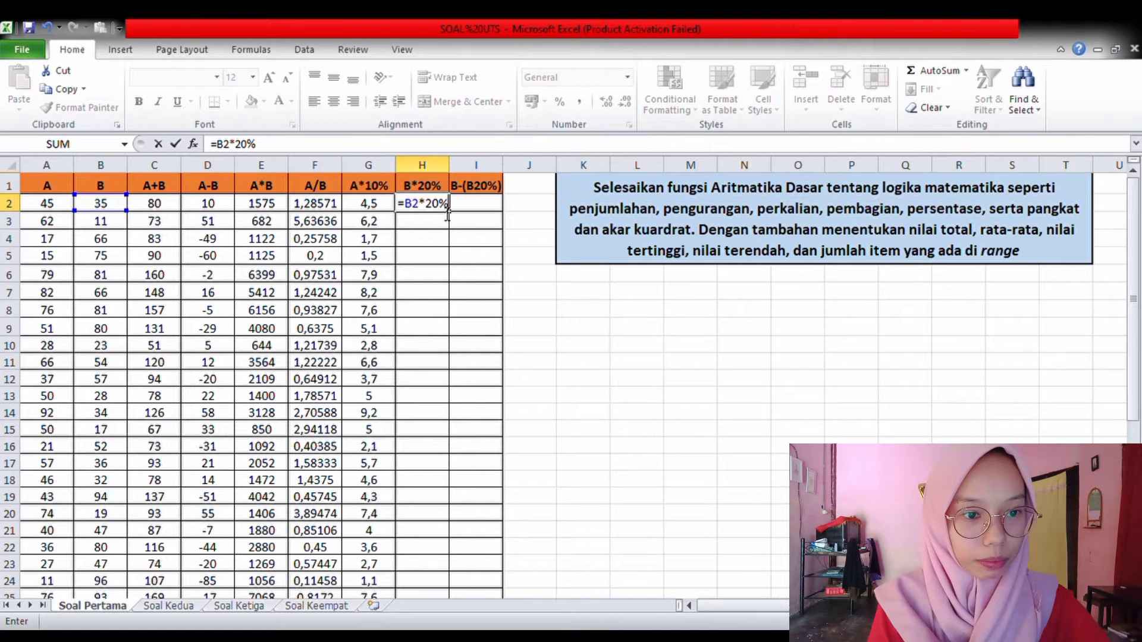
pyautogui.press('Return')
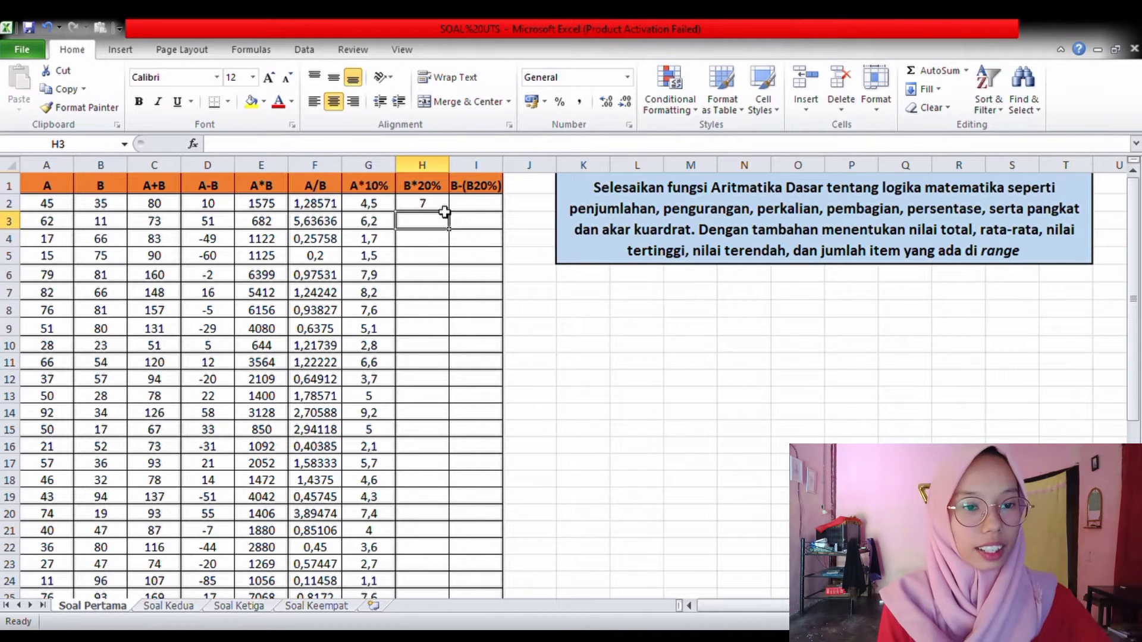
pyautogui.click(442, 208)
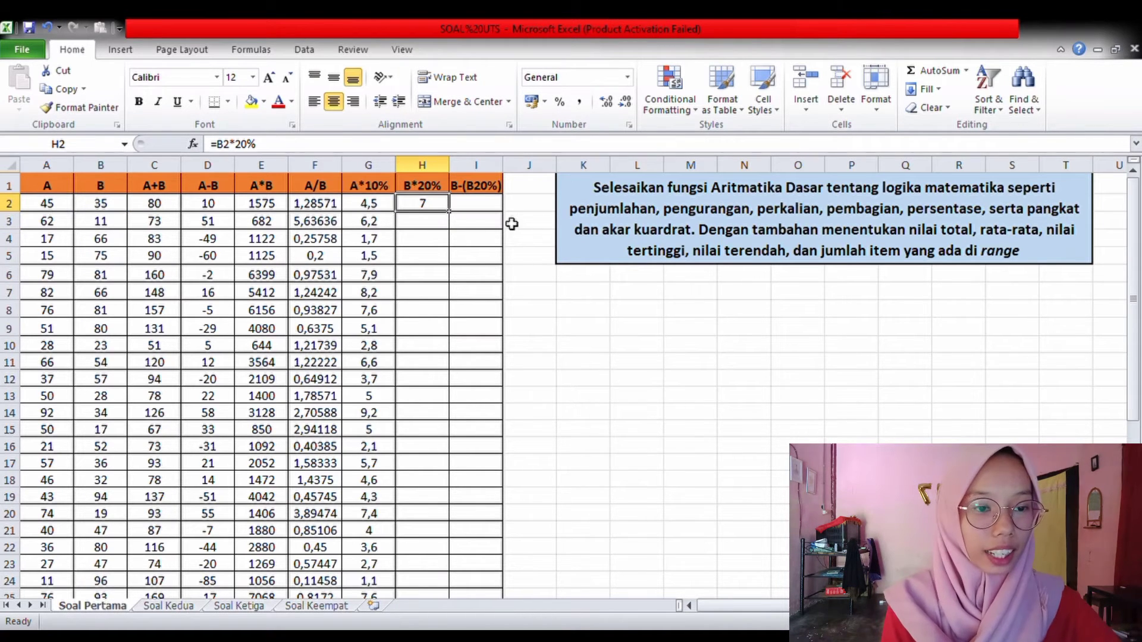
pyautogui.moveTo(458, 219); pyautogui.dragTo(436, 518)
# Step: Enter the formula =B2-H2 in cell I2 and fill it down the B-(B20%) column through row 35
pyautogui.scroll(4, 447, 461)
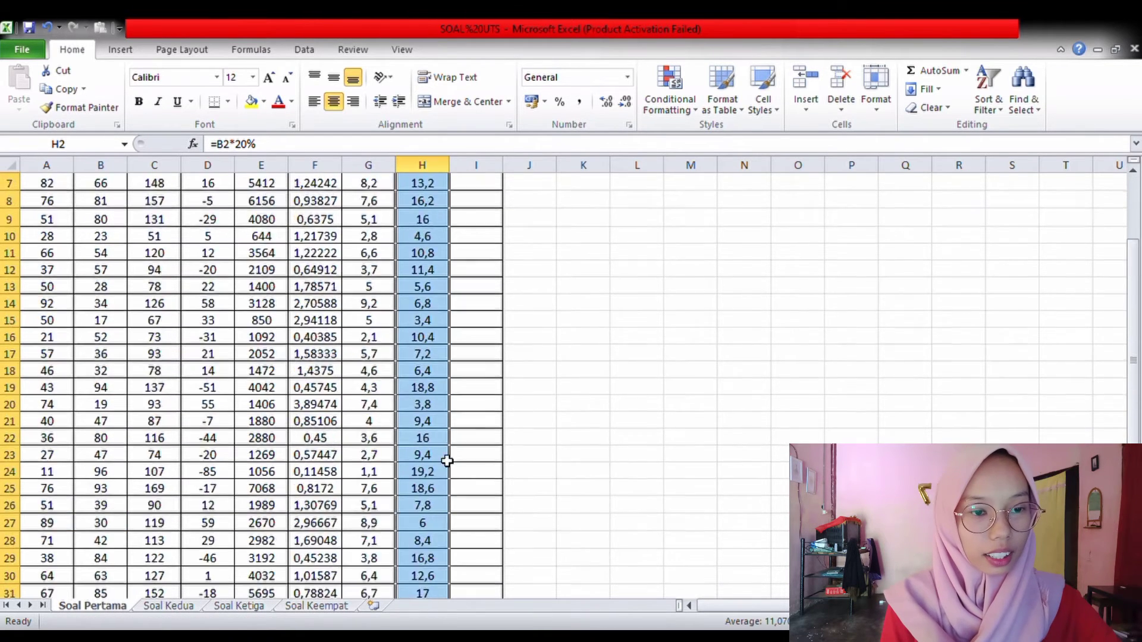
pyautogui.scroll(2, 447, 461)
pyautogui.click(475, 210)
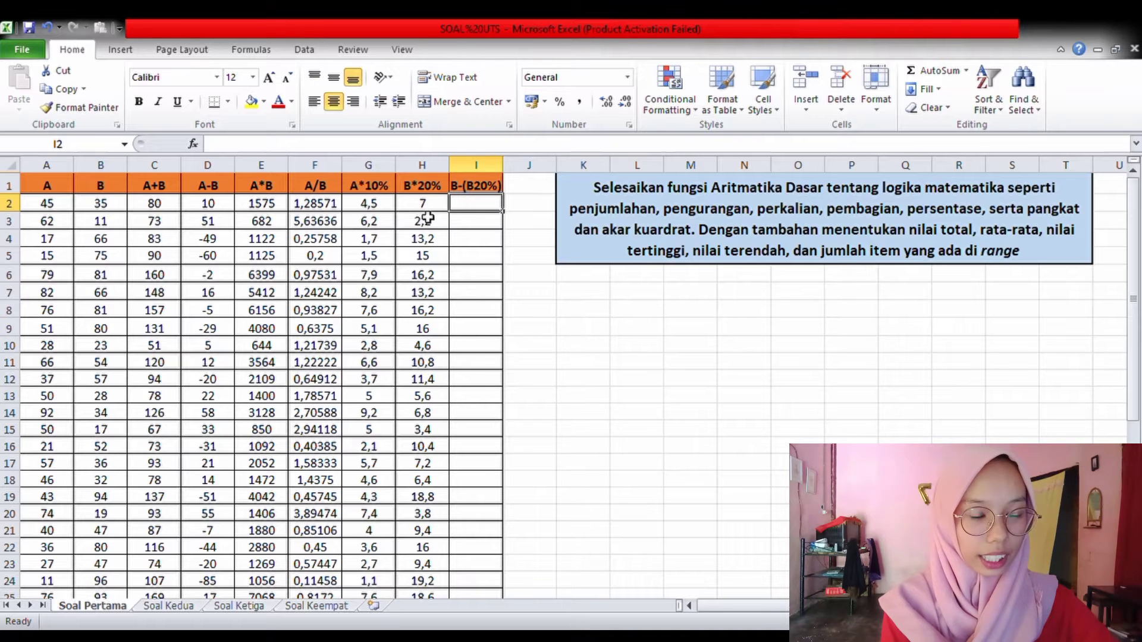
pyautogui.write('=')
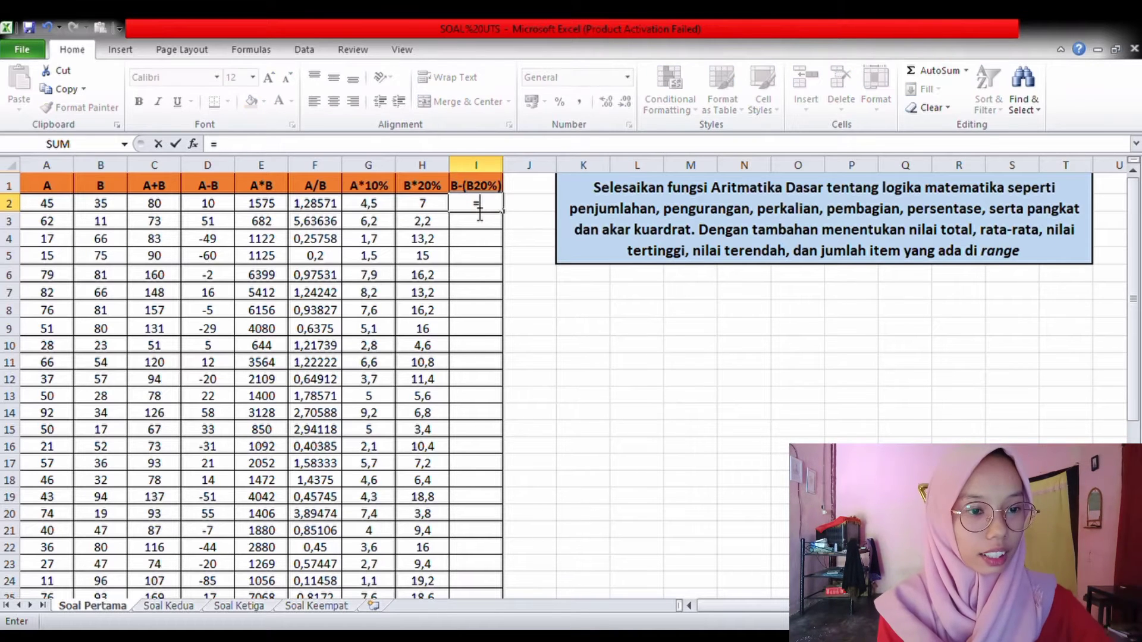
pyautogui.click(113, 207)
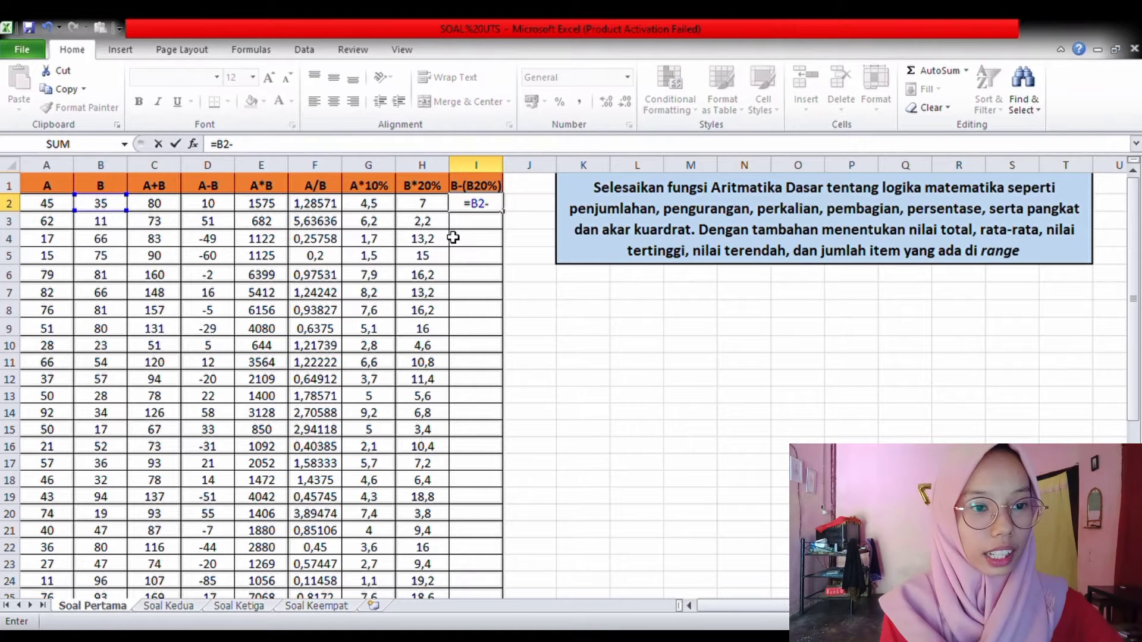
pyautogui.click(438, 208)
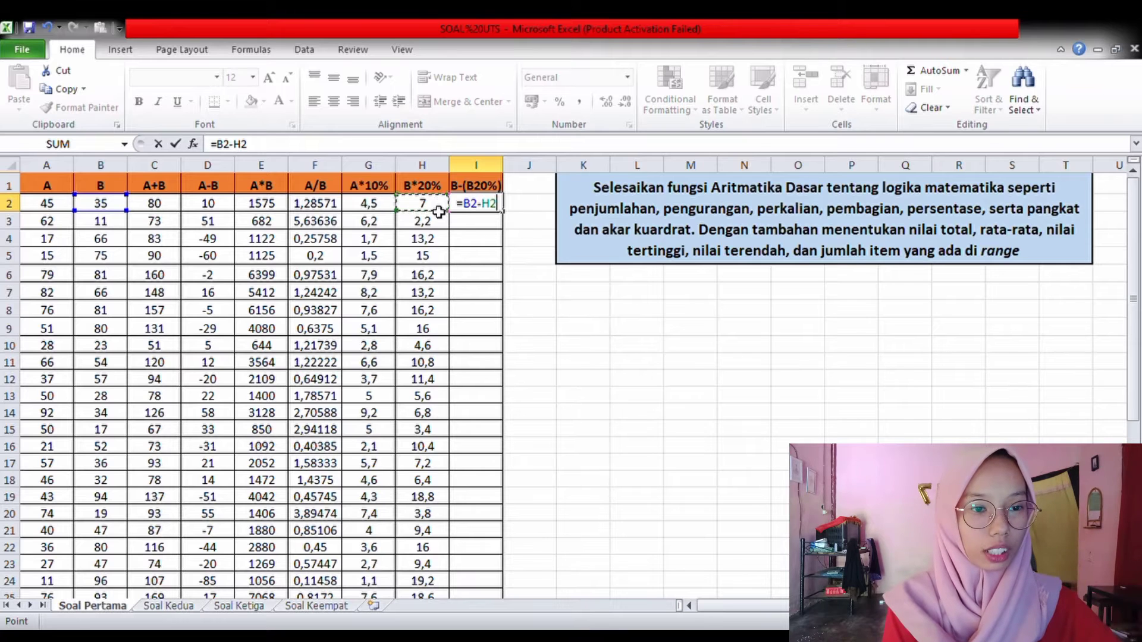
pyautogui.press('Return')
pyautogui.click(500, 209)
pyautogui.moveTo(509, 220); pyautogui.dragTo(479, 519)
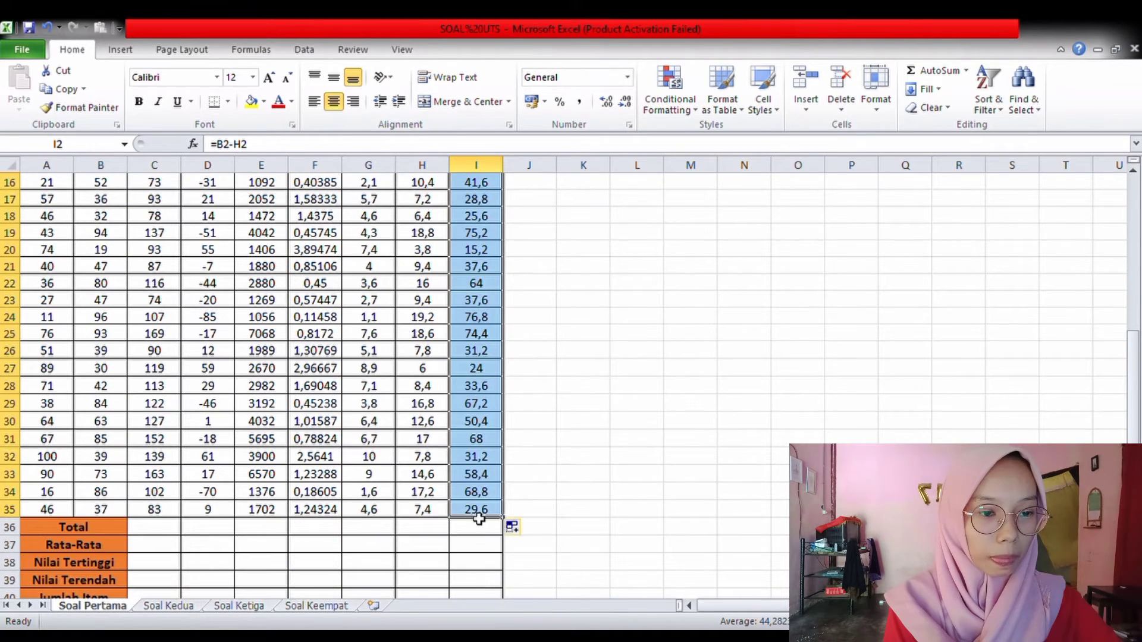
# Step: Enter a SUM formula over C2:C35 in cell C36 of the Total row
pyautogui.scroll(5, 561, 501)
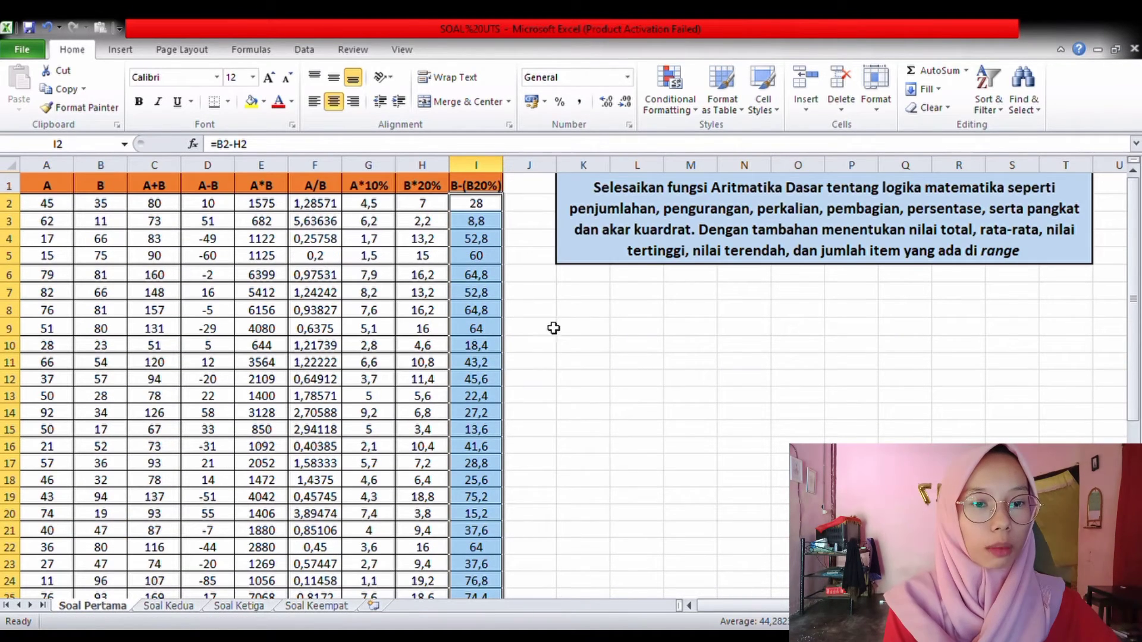
pyautogui.scroll(-7, 549, 464)
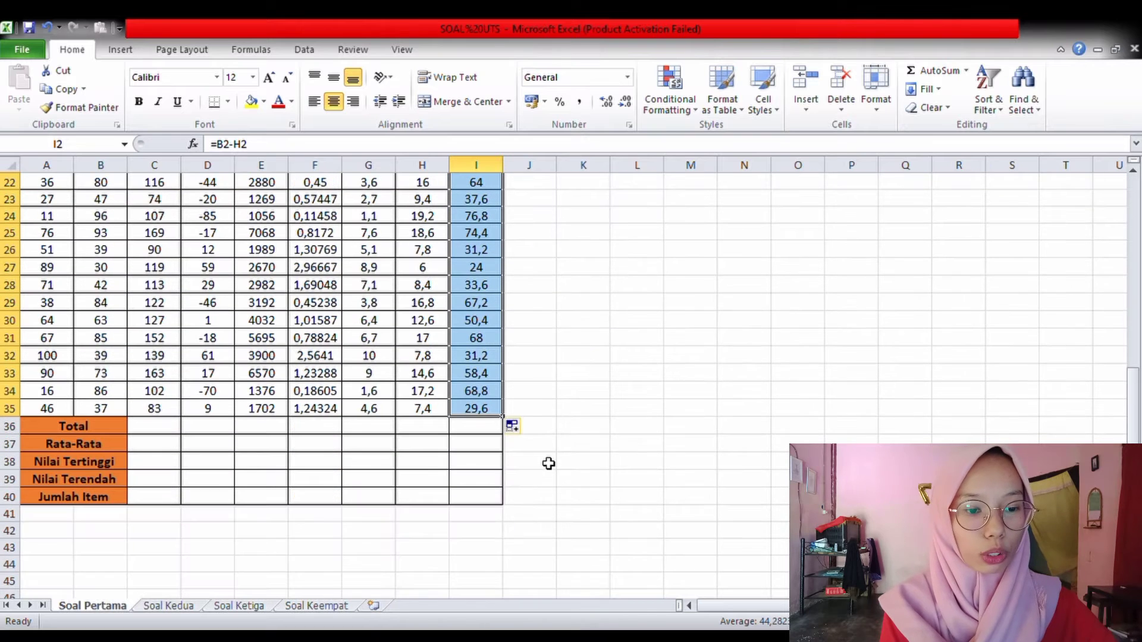
pyautogui.click(156, 429)
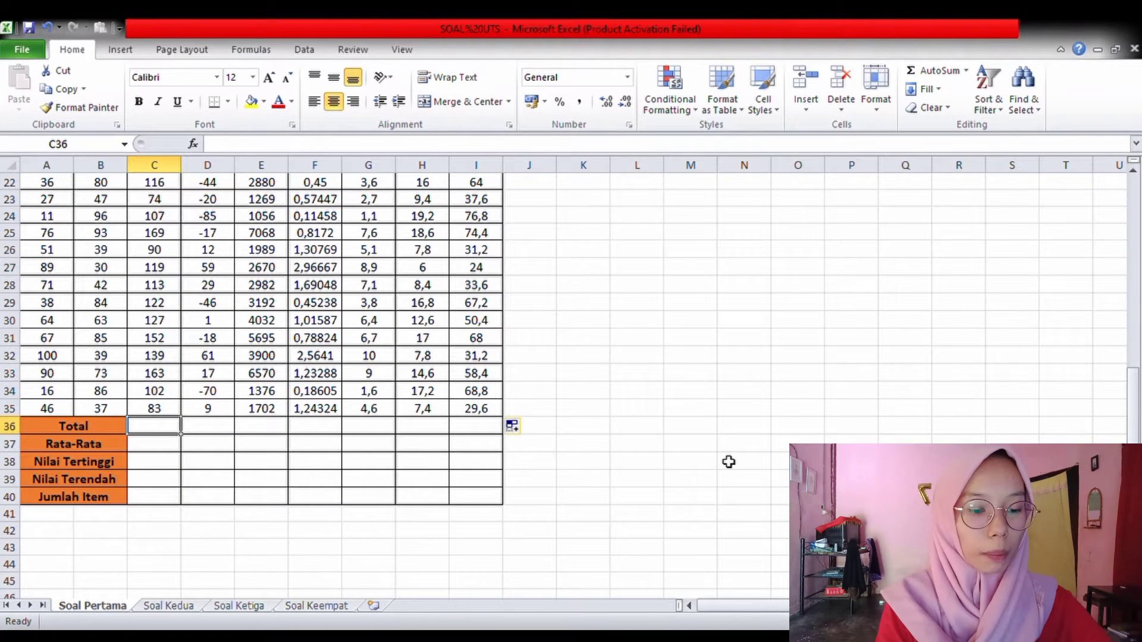
pyautogui.write('s')
pyautogui.write('=')
pyautogui.write('s')
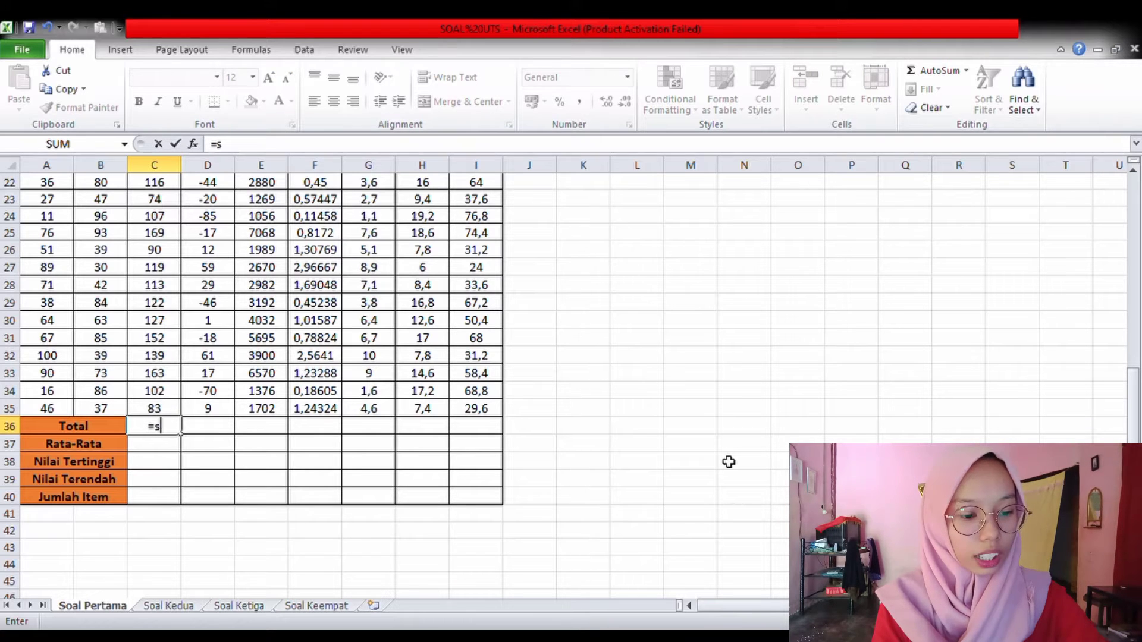
pyautogui.write('um')
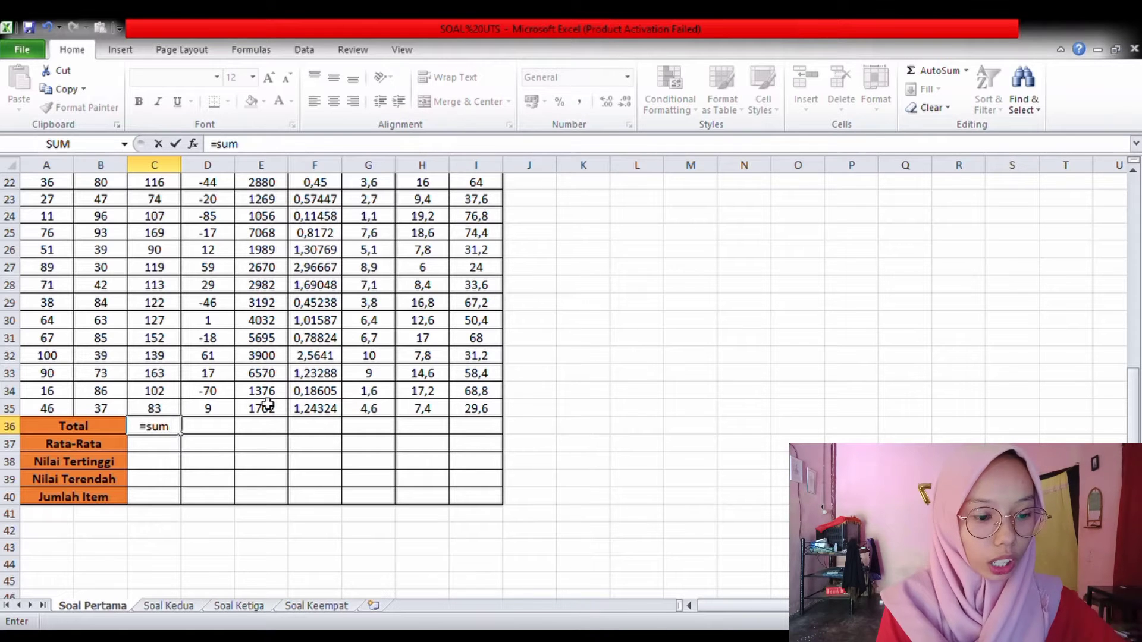
pyautogui.write('(')
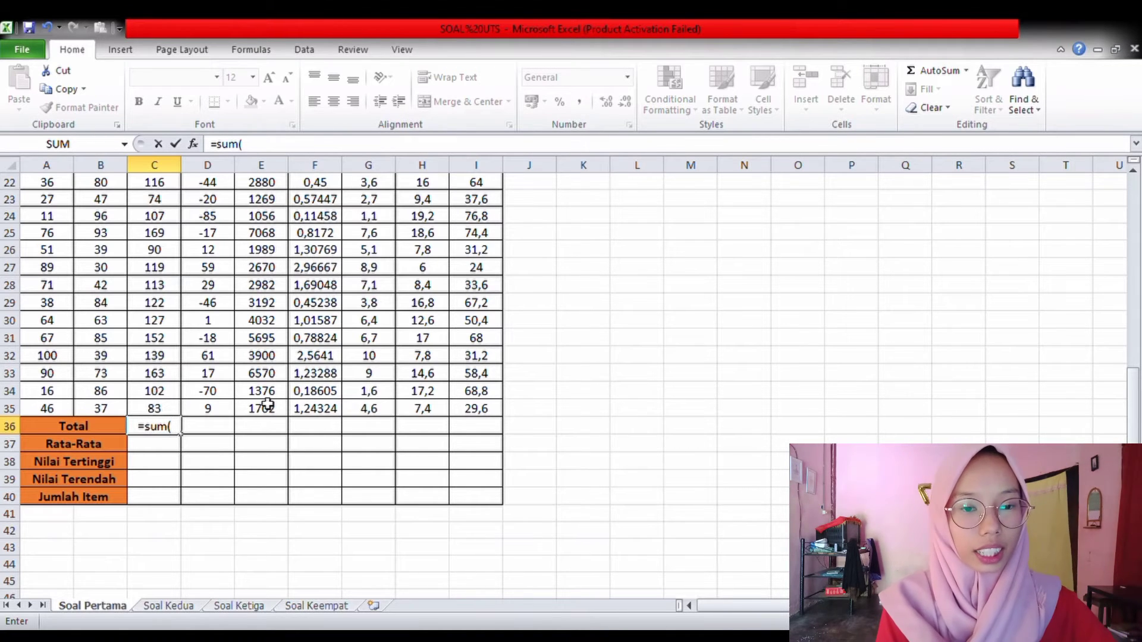
pyautogui.scroll(6, 248, 373)
pyautogui.scroll(1, 248, 373)
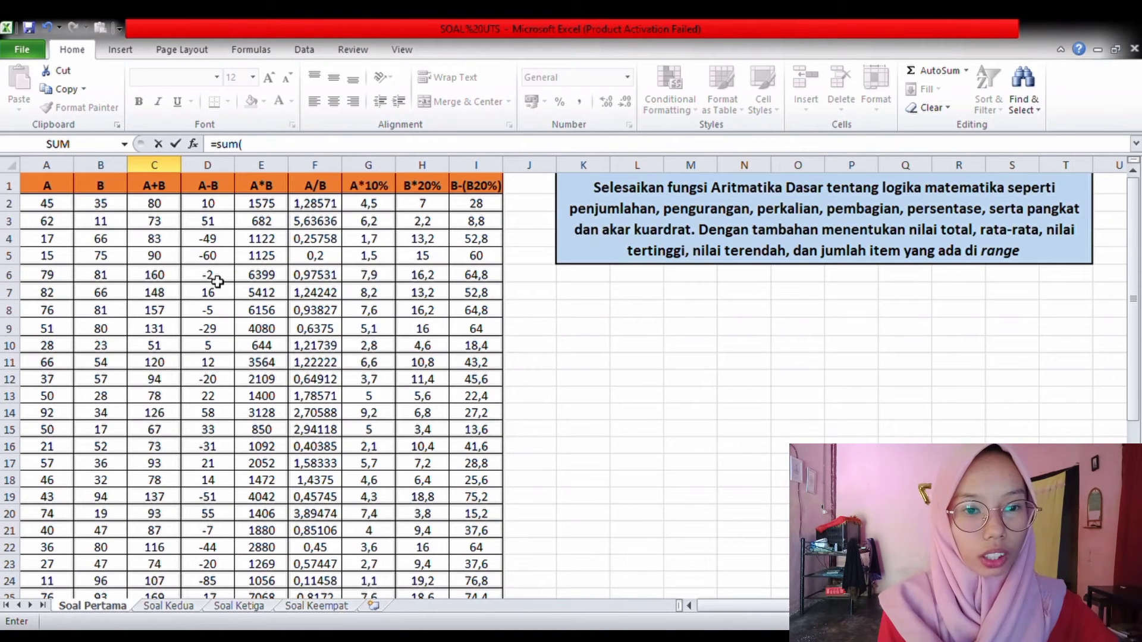
pyautogui.click(155, 206)
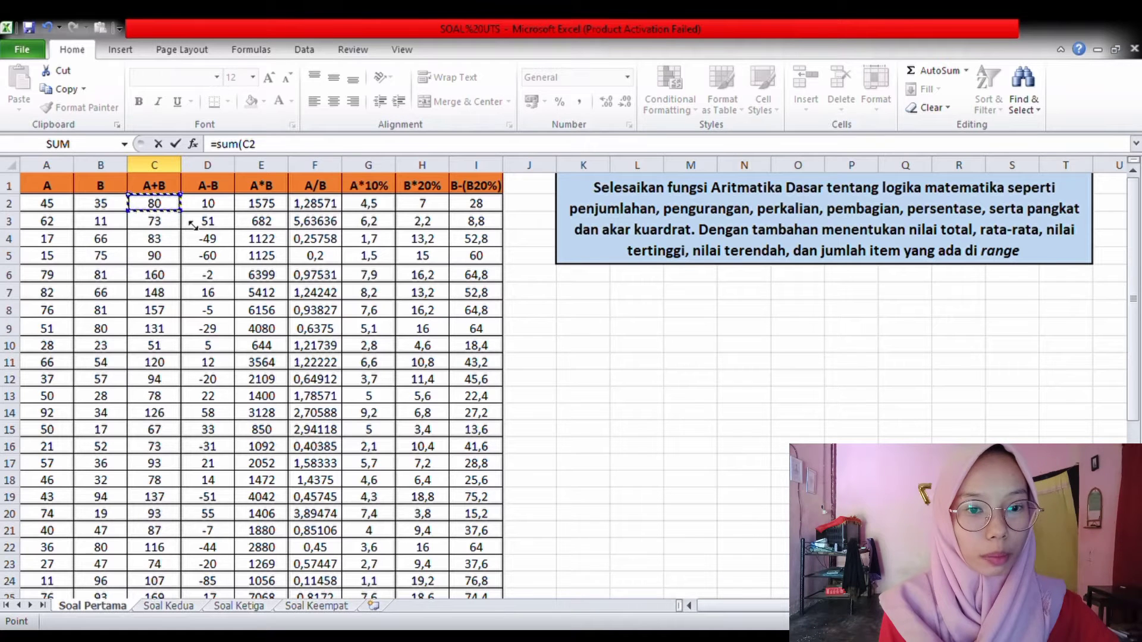
pyautogui.moveTo(198, 220); pyautogui.dragTo(160, 532)
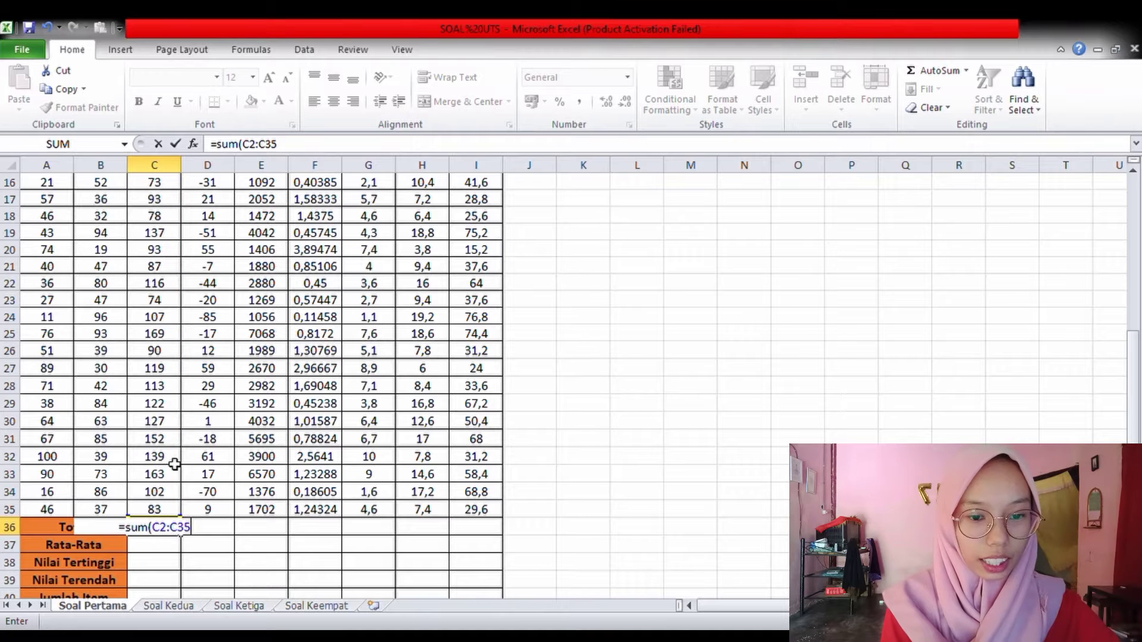
pyautogui.press('Return')
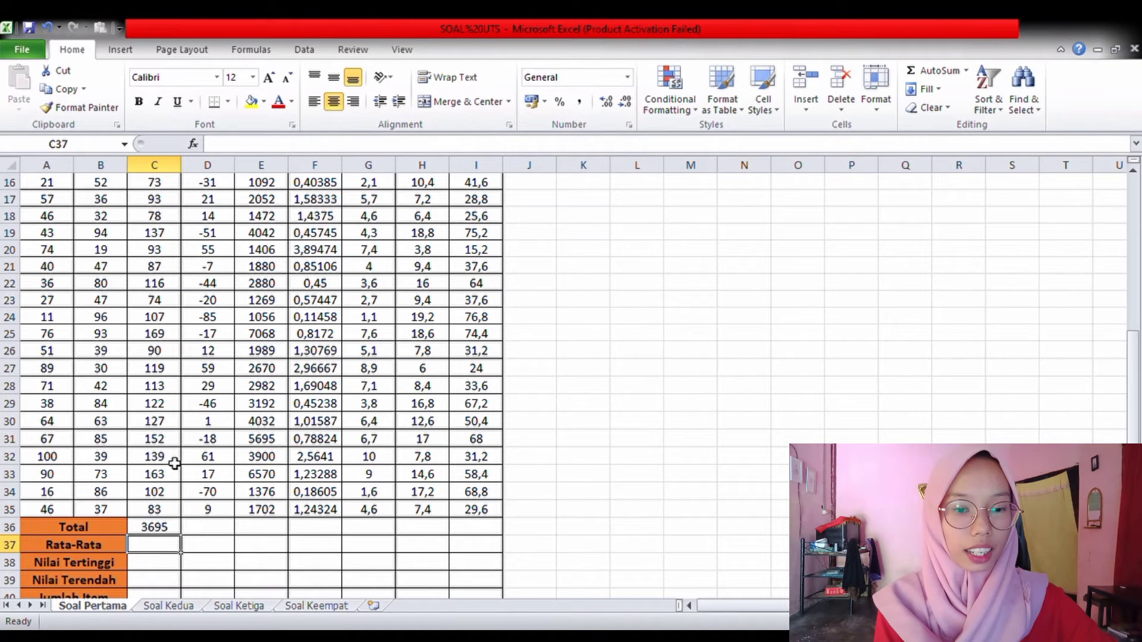
# Step: Fill the SUM formula from cell C36 across the Total row through column I
pyautogui.scroll(-1, 259, 438)
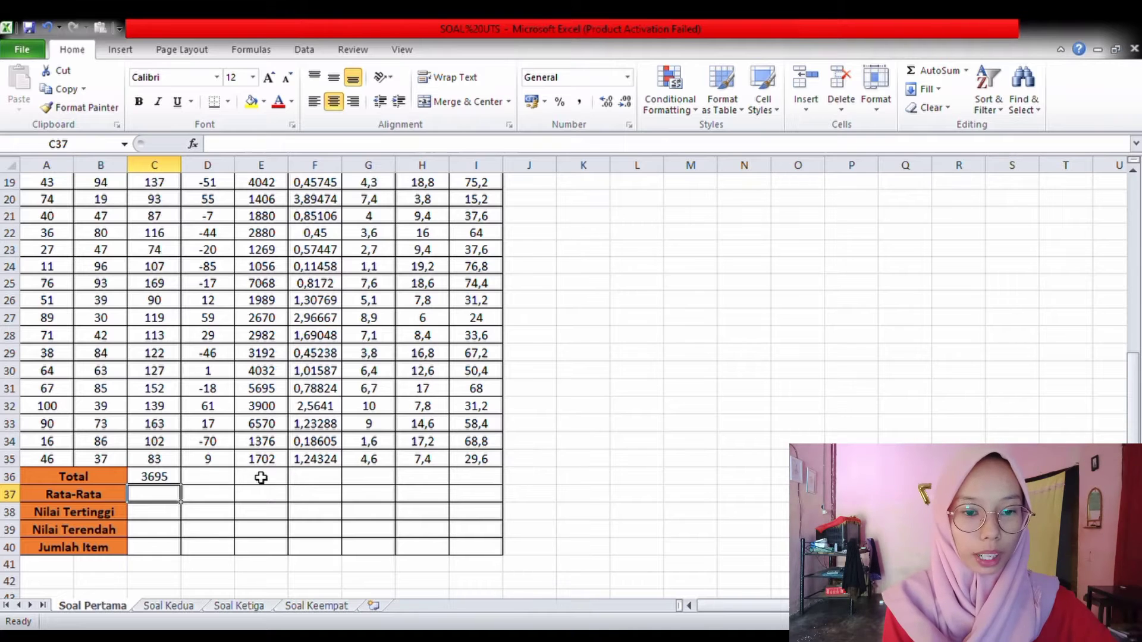
pyautogui.click(169, 477)
pyautogui.scroll(6, 278, 479)
pyautogui.scroll(-9, 290, 390)
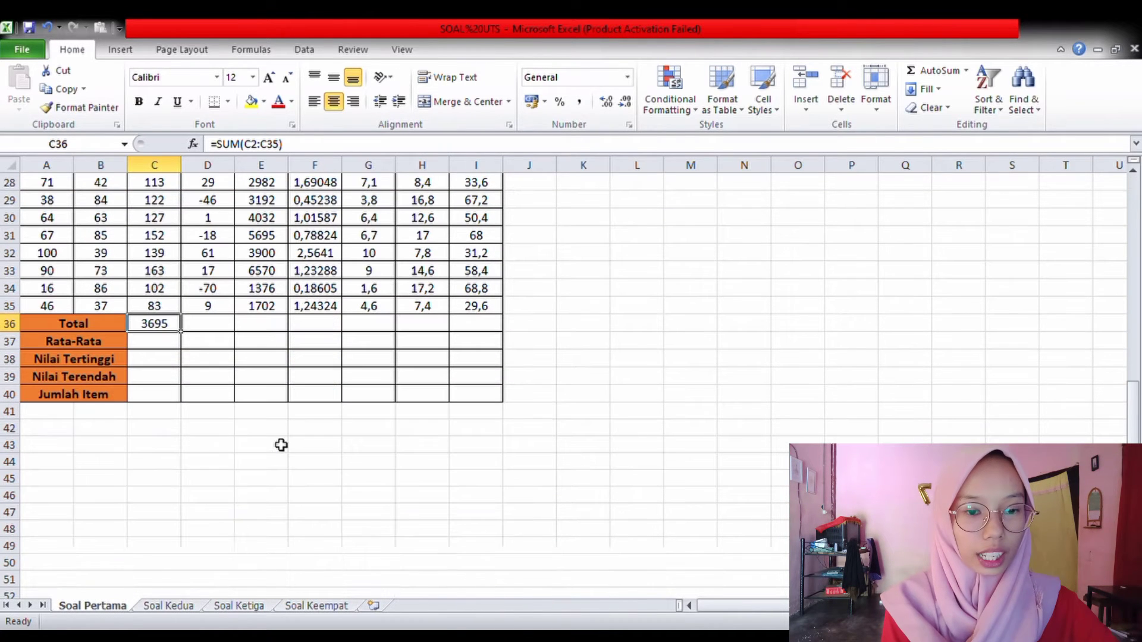
pyautogui.moveTo(189, 340); pyautogui.dragTo(506, 338)
pyautogui.scroll(5, 315, 427)
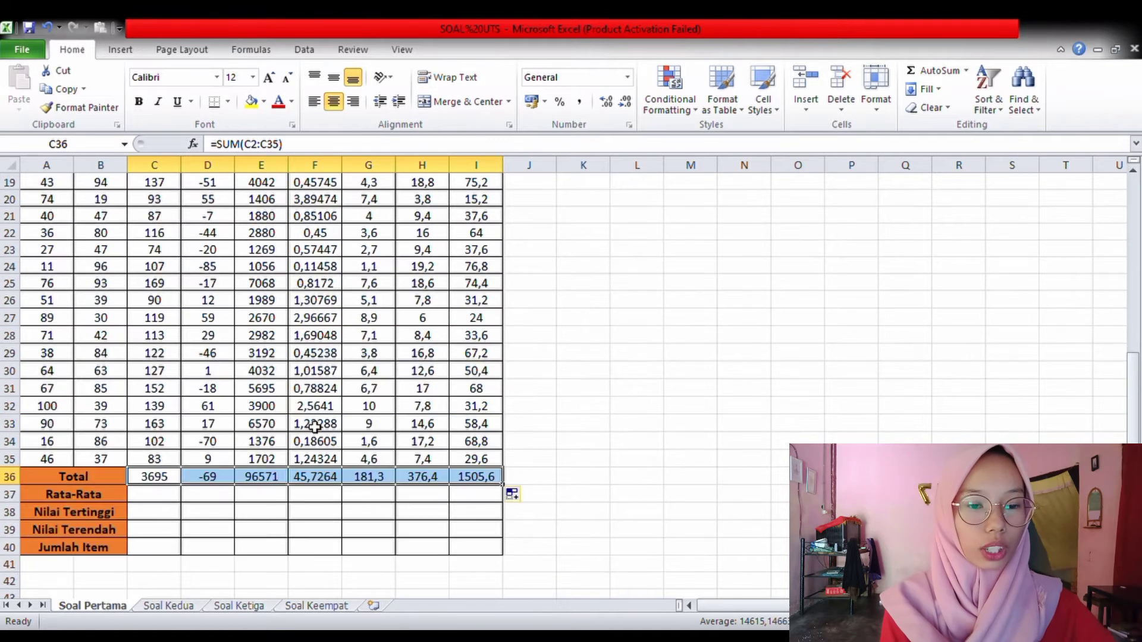
# Step: Enter the formula =AVERAGE(C2:C36) in cell C37 and fill it across the Rata-Rata row through column I
pyautogui.scroll(-2, 314, 427)
pyautogui.scroll(-1, 314, 427)
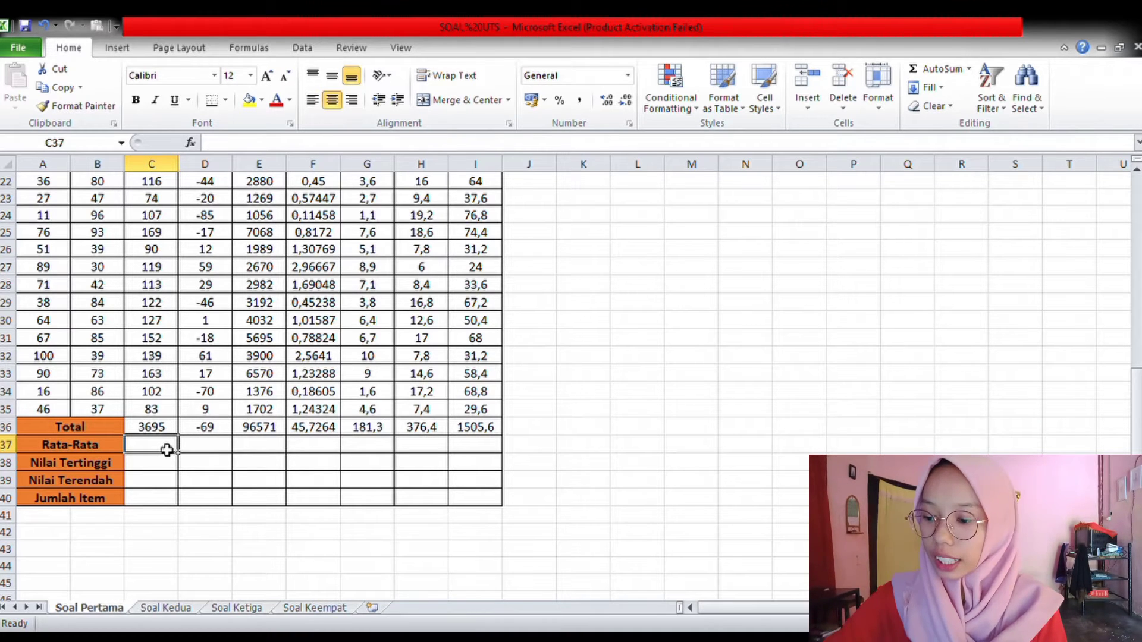
pyautogui.write('=')
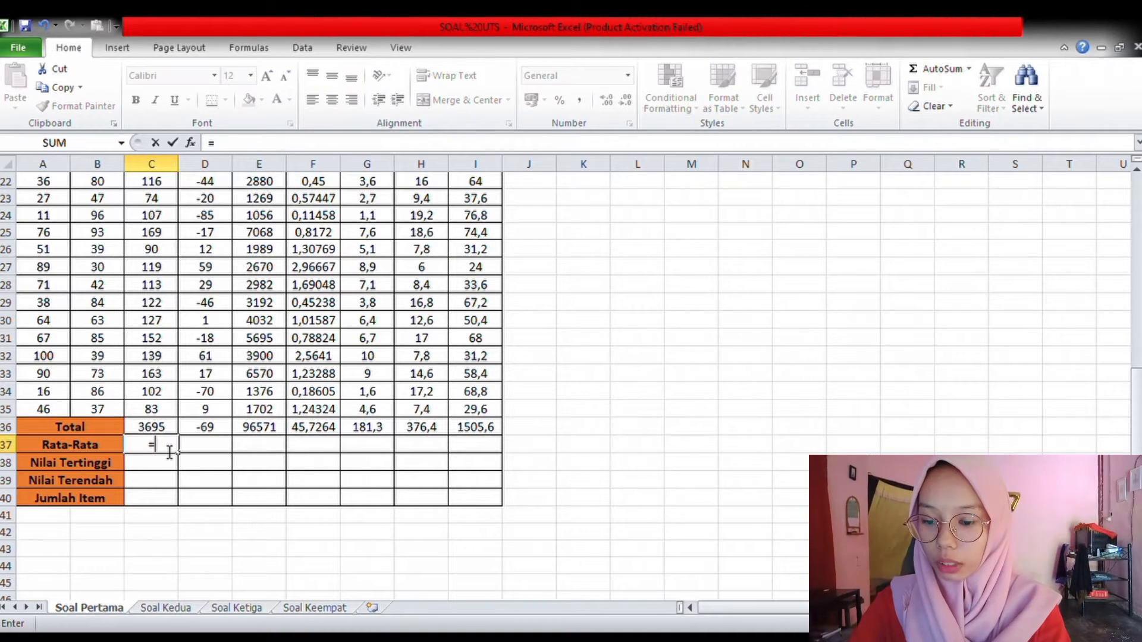
pyautogui.write('a')
pyautogui.write('verage')
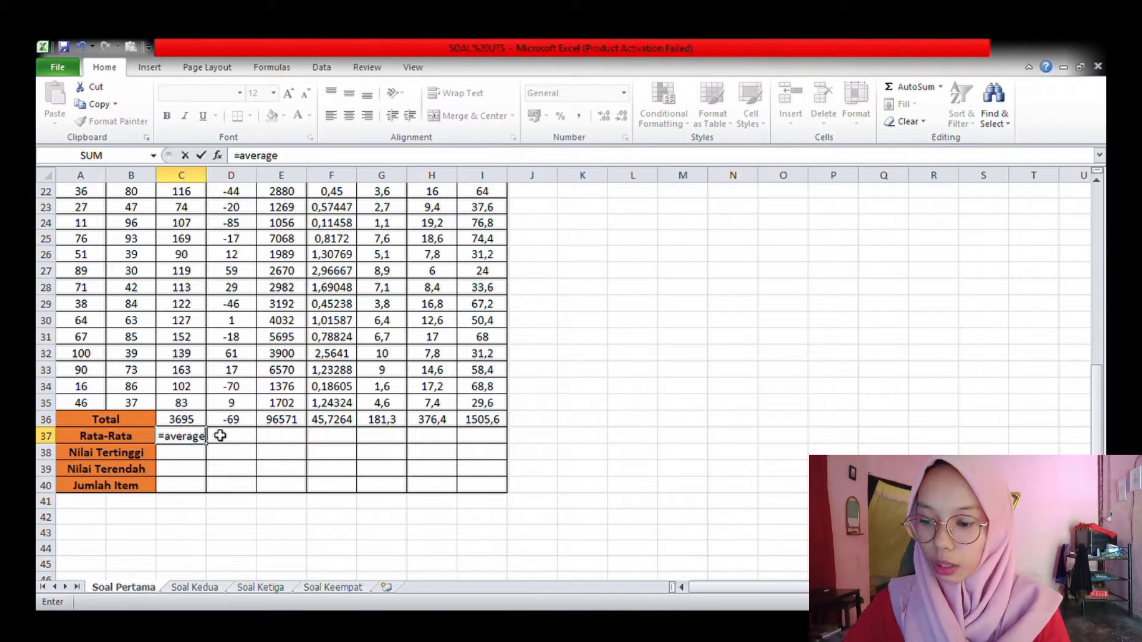
pyautogui.write('(')
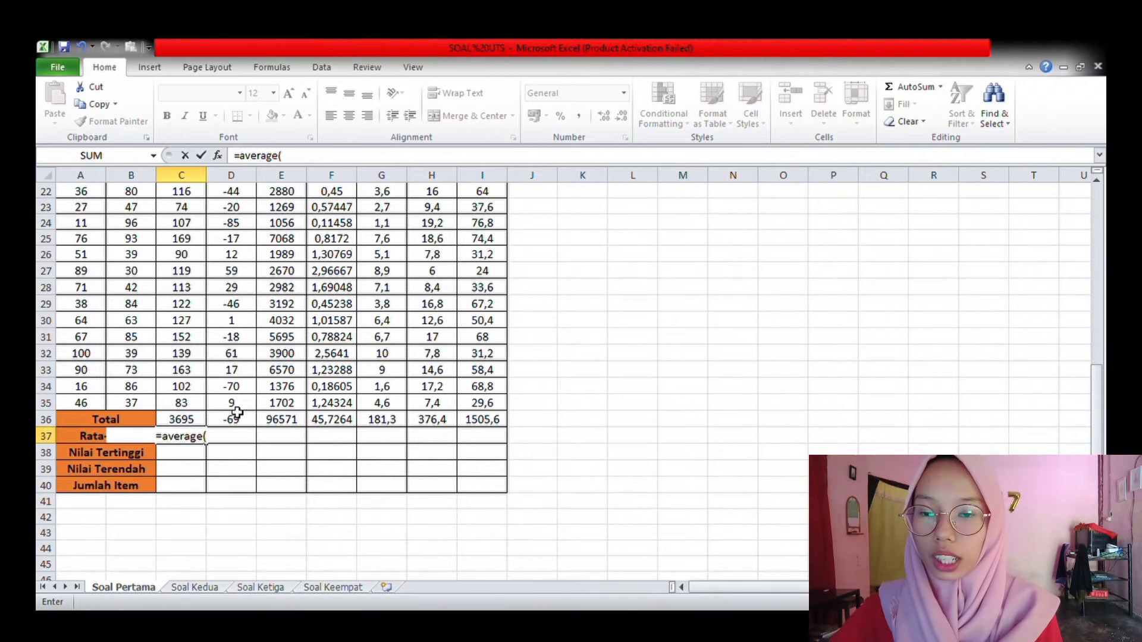
pyautogui.scroll(7, 237, 412)
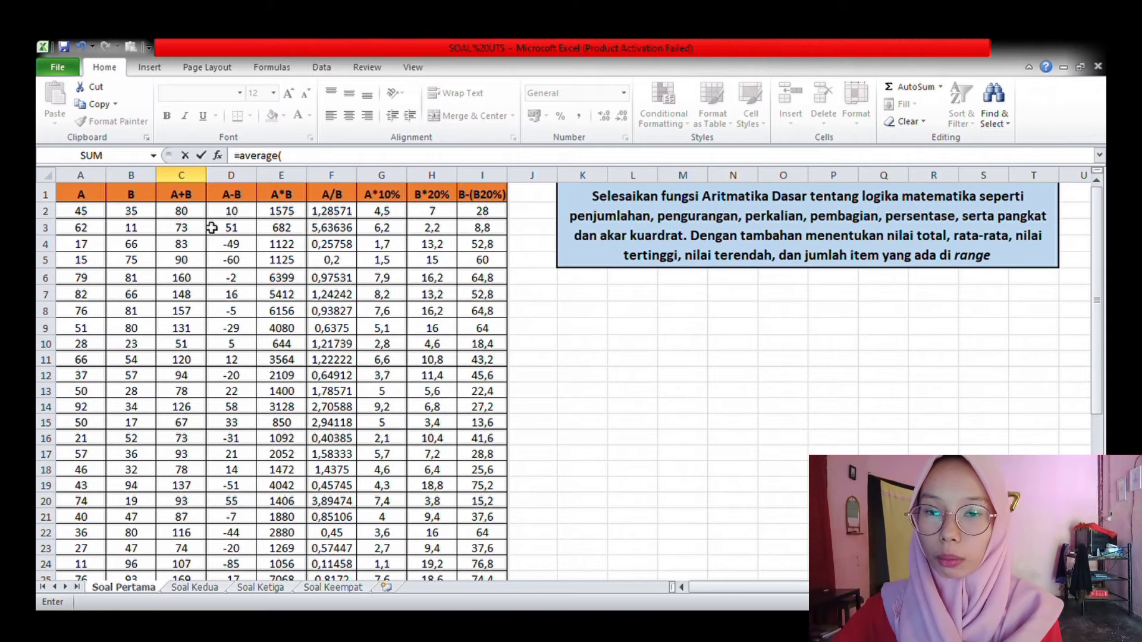
pyautogui.click(203, 217)
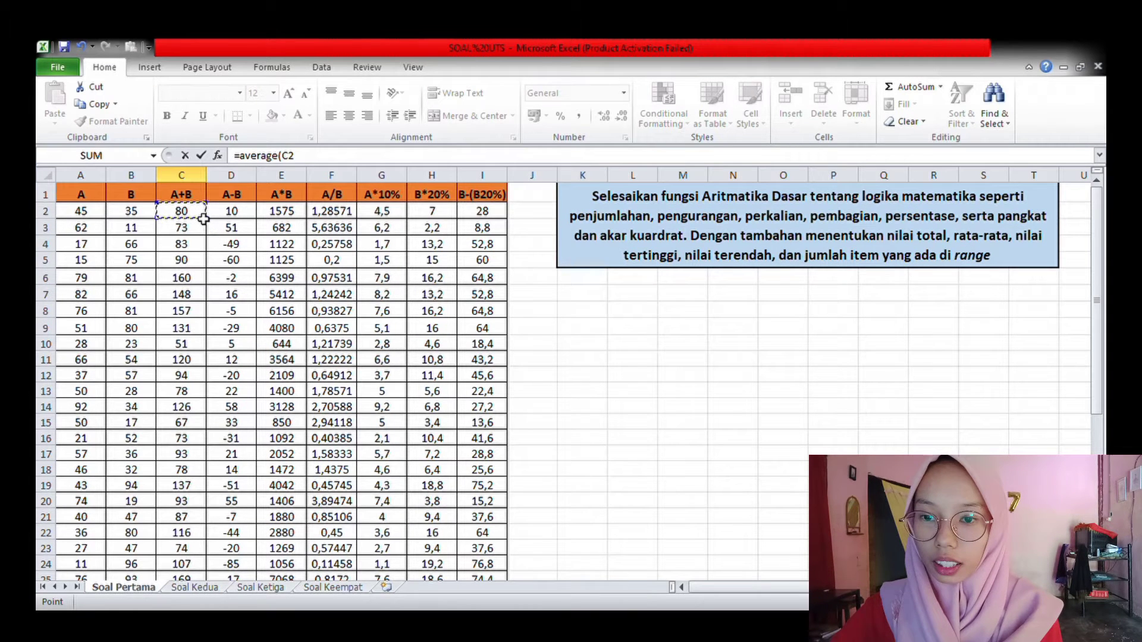
pyautogui.moveTo(204, 219); pyautogui.dragTo(208, 500)
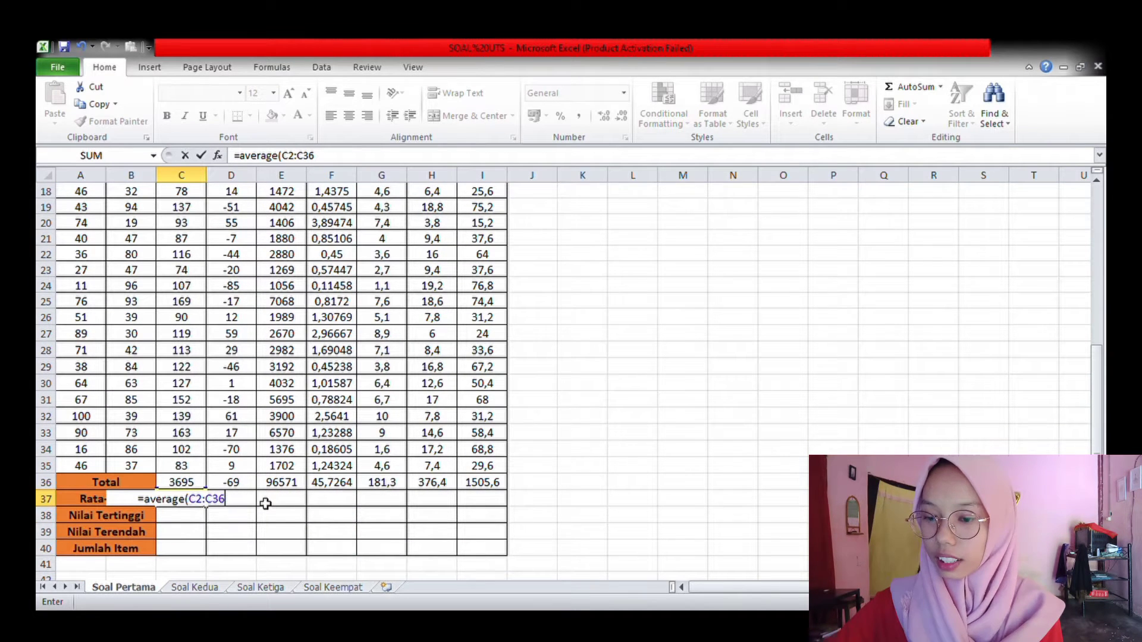
pyautogui.press('Return')
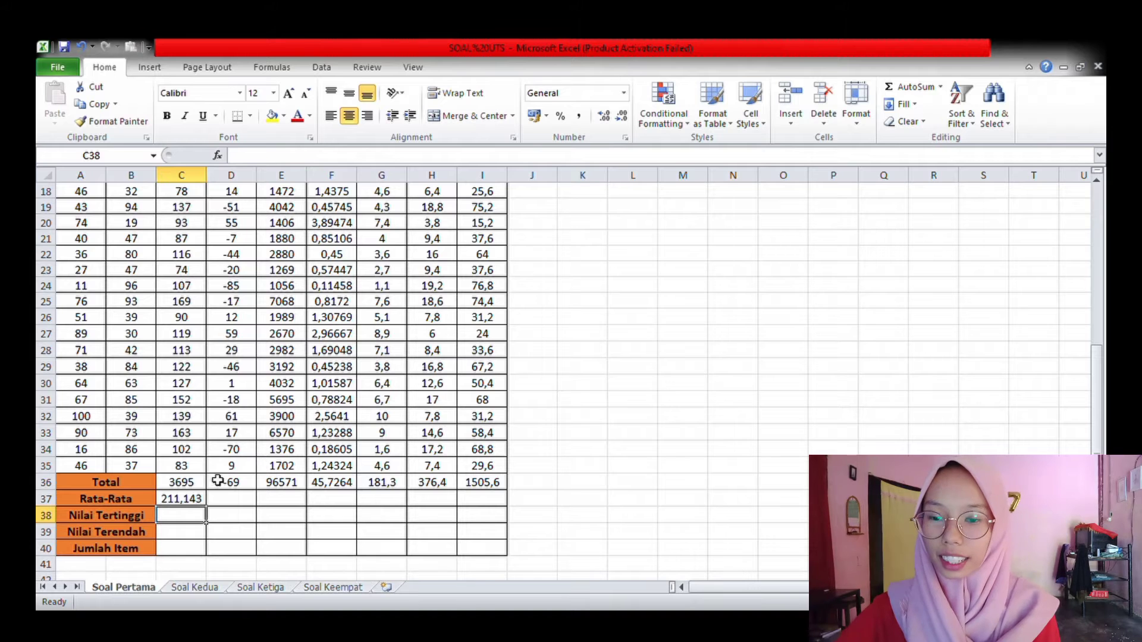
pyautogui.click(191, 501)
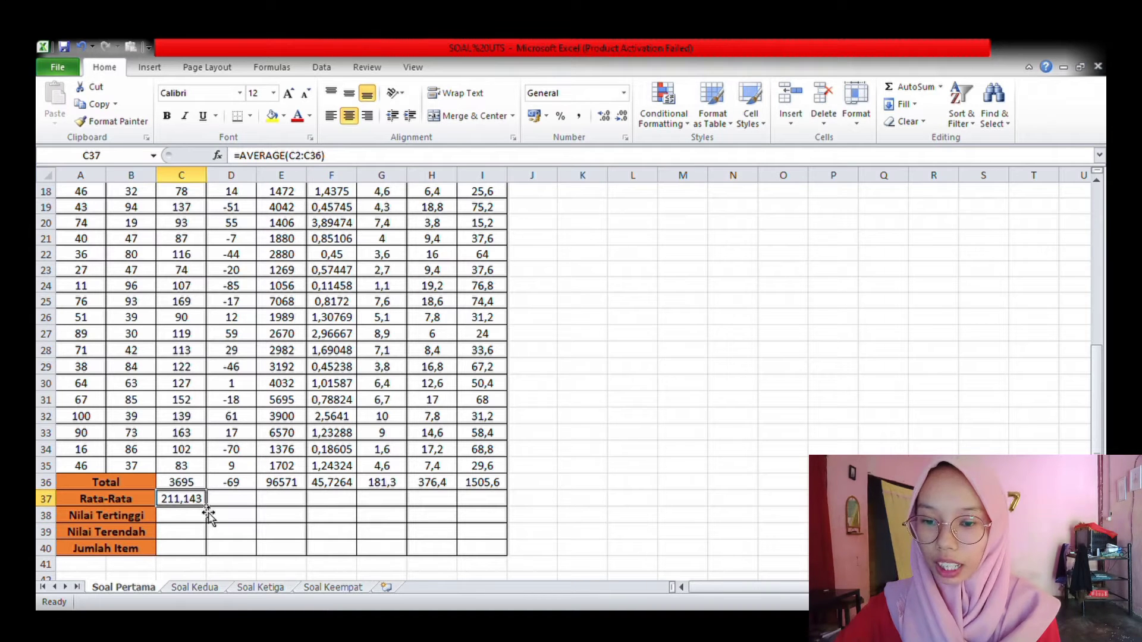
pyautogui.moveTo(208, 511); pyautogui.dragTo(487, 528)
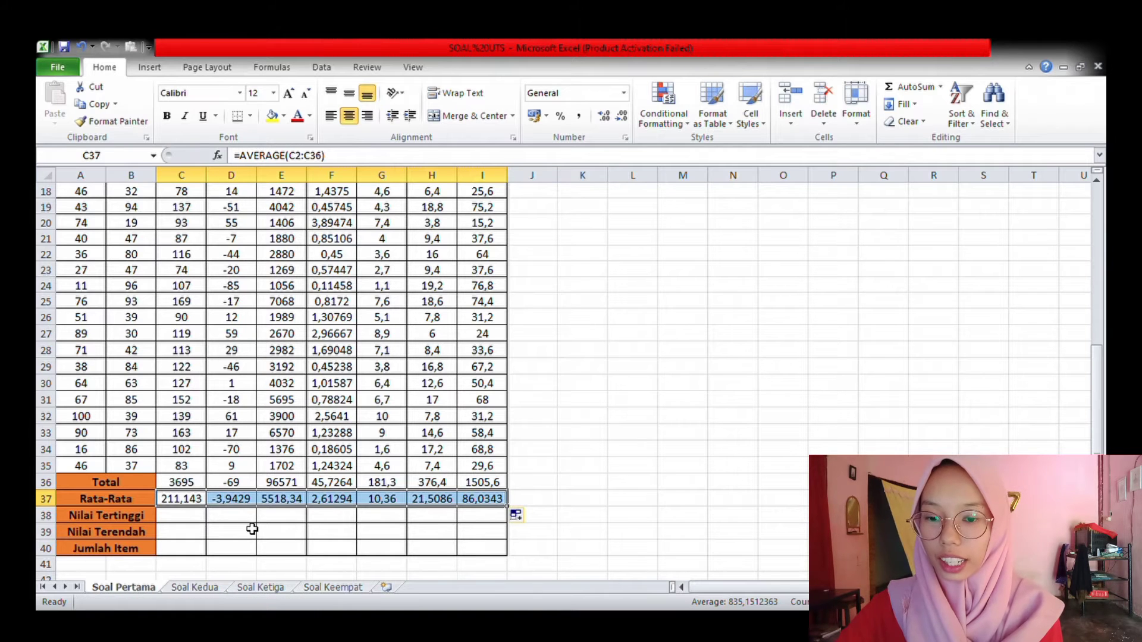
# Step: Enter the formula =MAX(C2:C35) in cell C38 and fill it across the Nilai Tertinggi row through column I
pyautogui.scroll(-1, 252, 529)
pyautogui.click(188, 472)
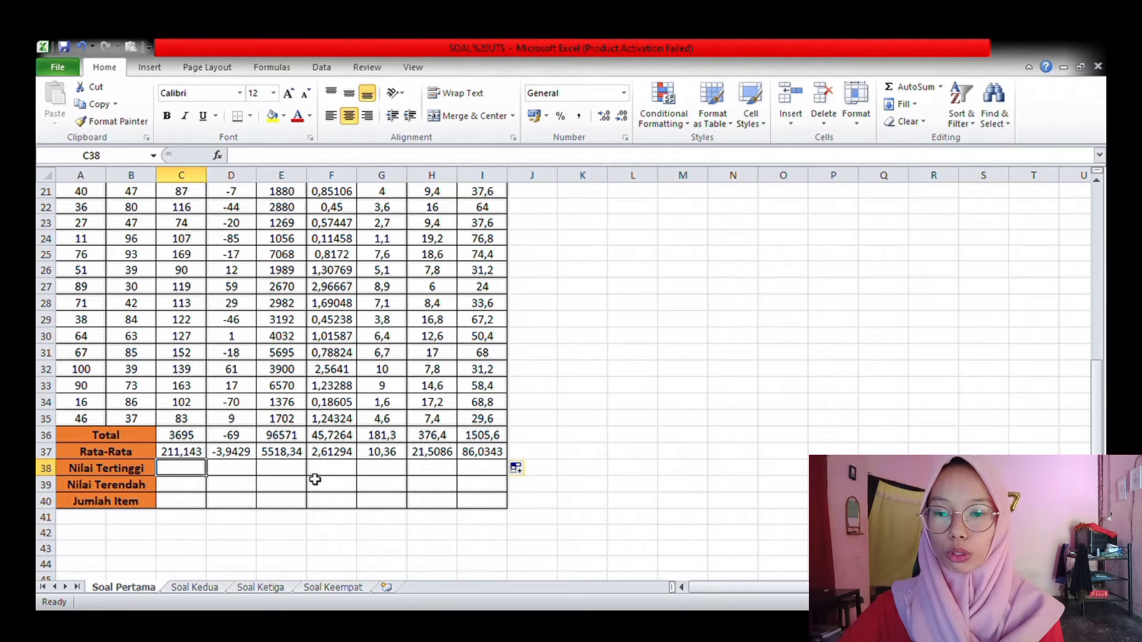
pyautogui.write('=')
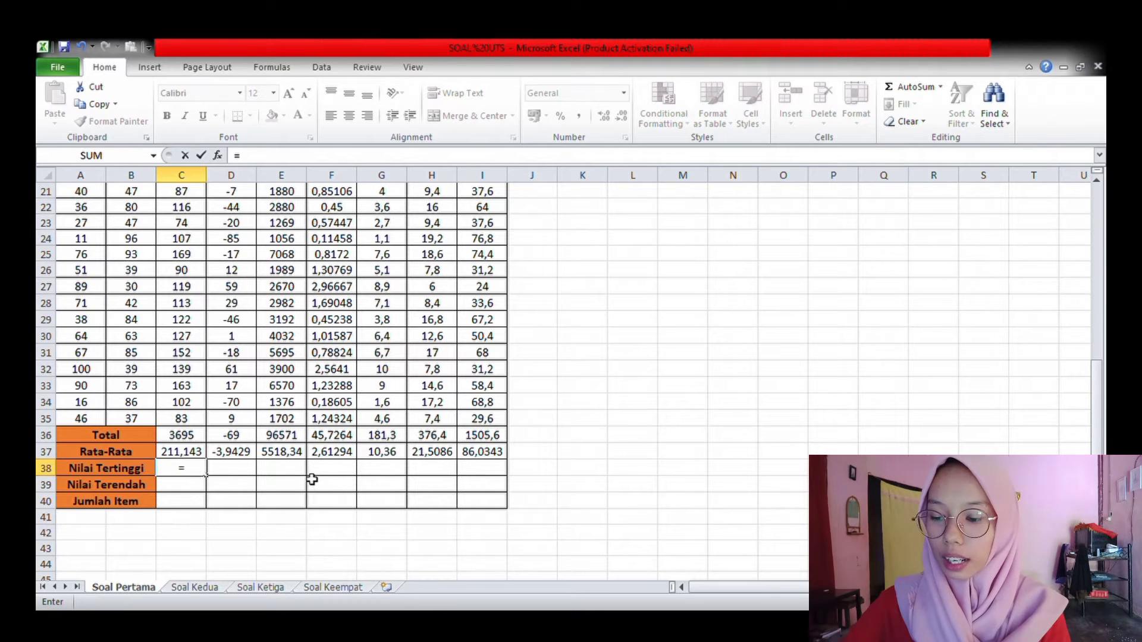
pyautogui.write('max')
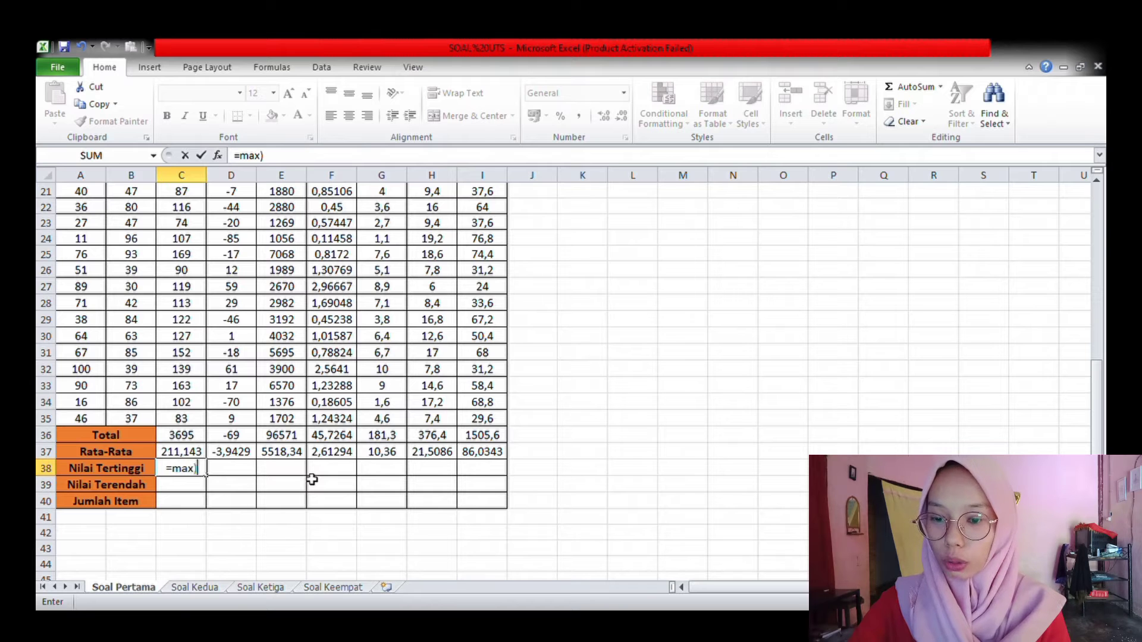
pyautogui.write('(')
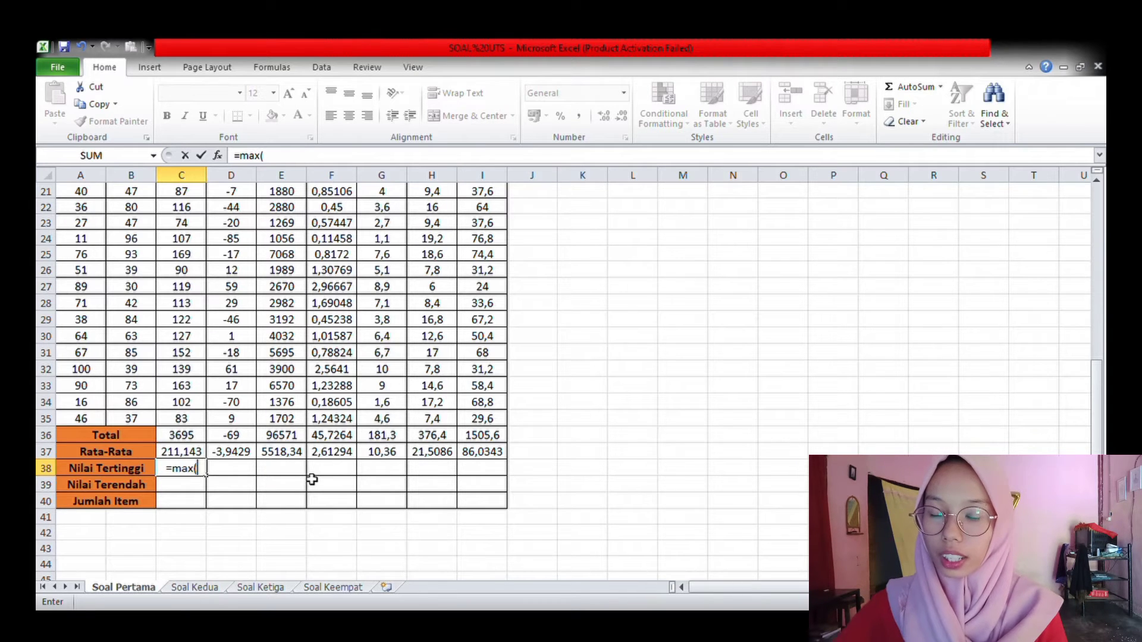
pyautogui.scroll(7, 295, 317)
pyautogui.click(180, 211)
pyautogui.moveTo(181, 211); pyautogui.dragTo(207, 519)
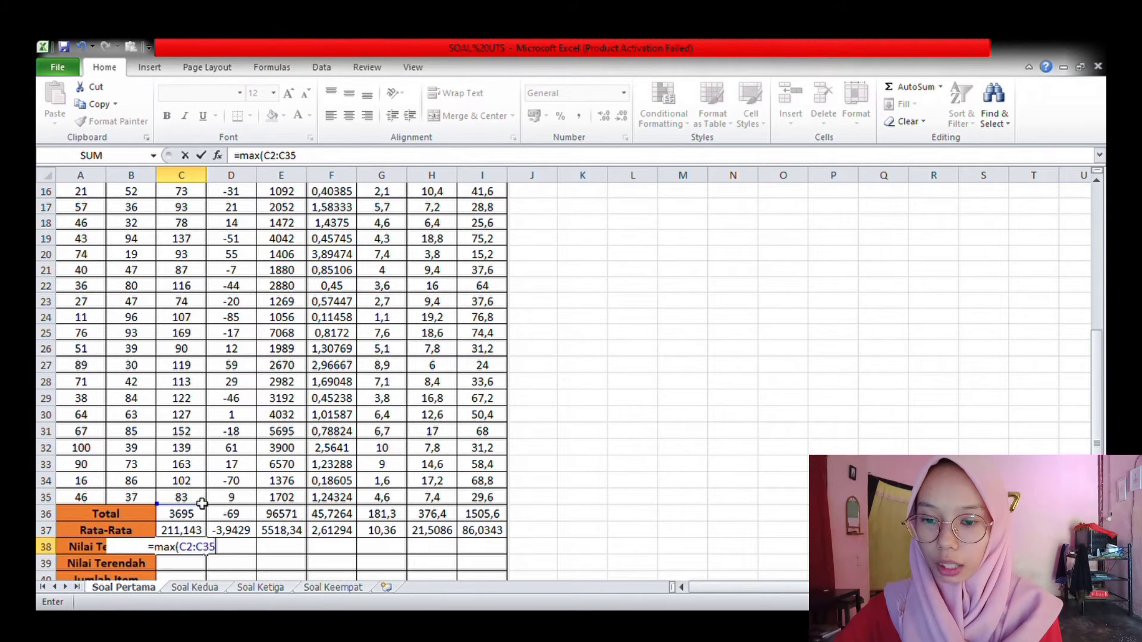
pyautogui.scroll(-1, 223, 516)
pyautogui.press('Return')
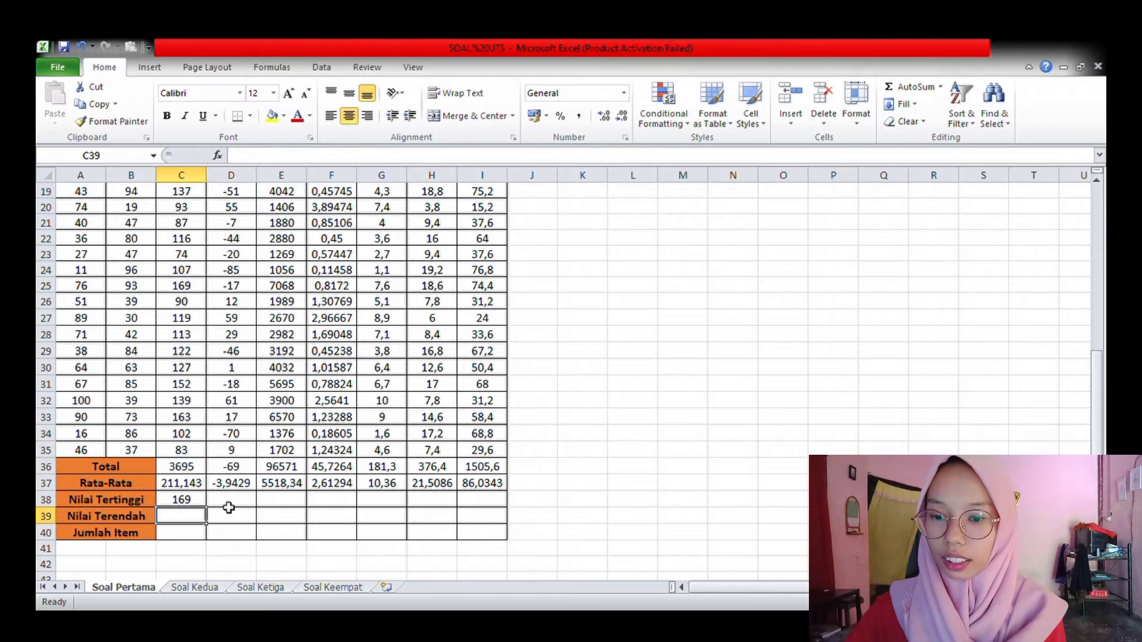
pyautogui.click(199, 503)
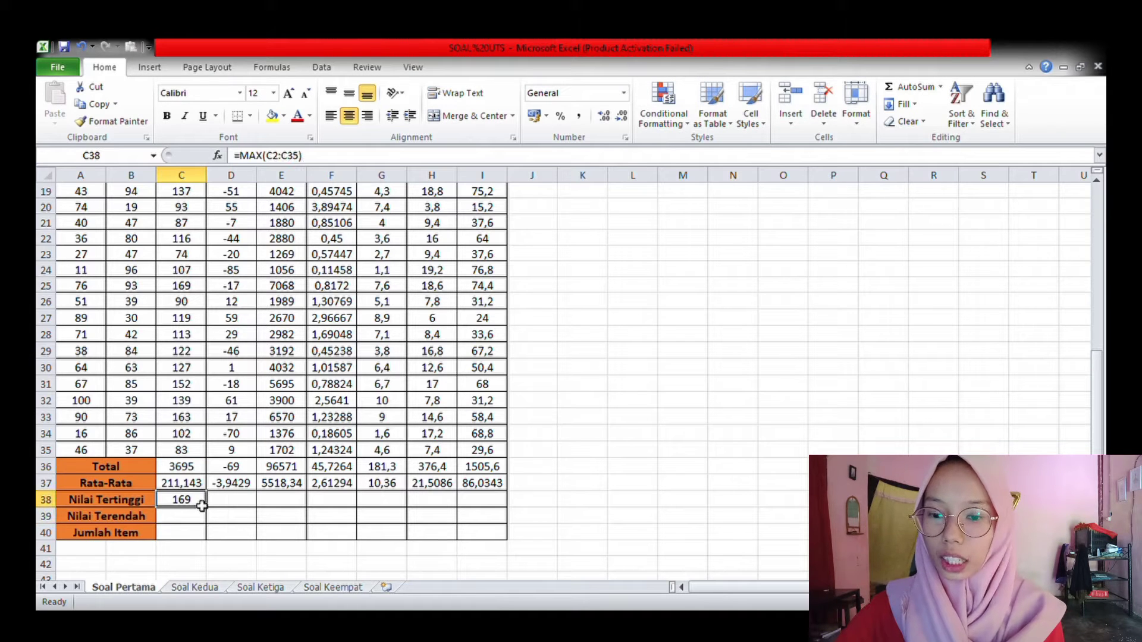
pyautogui.moveTo(207, 507); pyautogui.dragTo(489, 525)
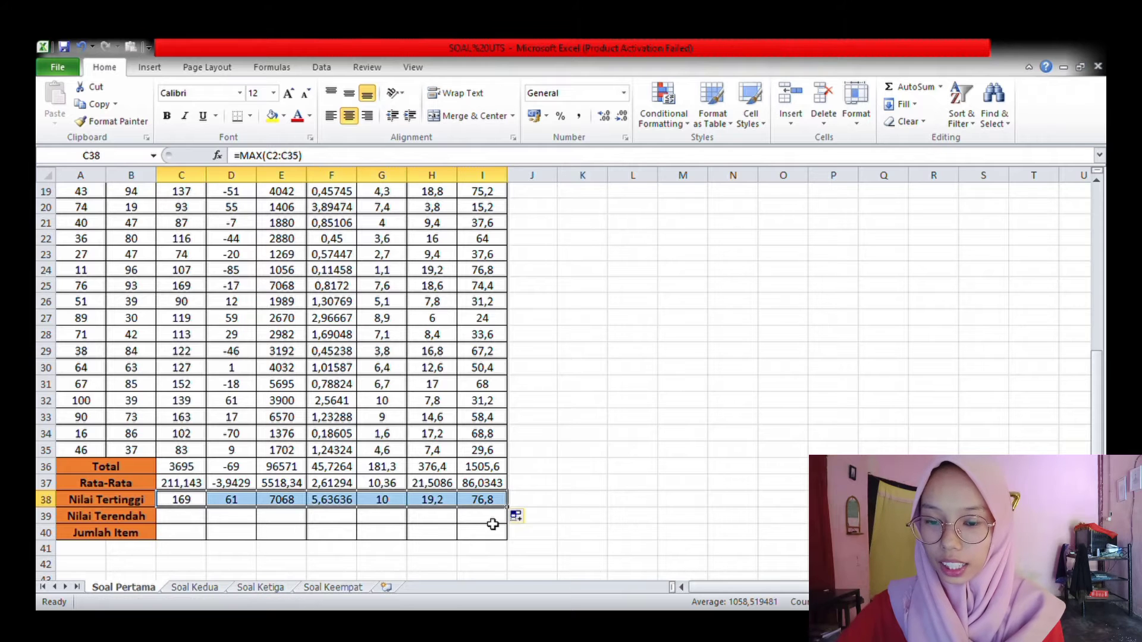
# Step: Enter the formula =MIN(C2:C35) in cell C39 and fill it across the Nilai Terendah row through column I
pyautogui.click(189, 523)
pyautogui.scroll(-1, 339, 543)
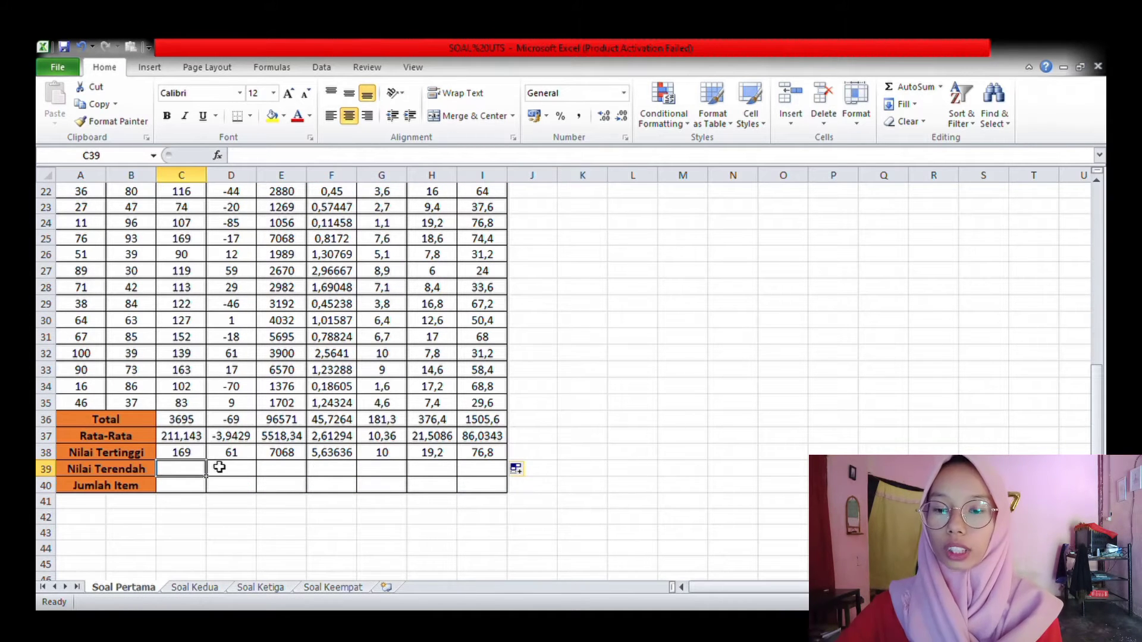
pyautogui.write('=')
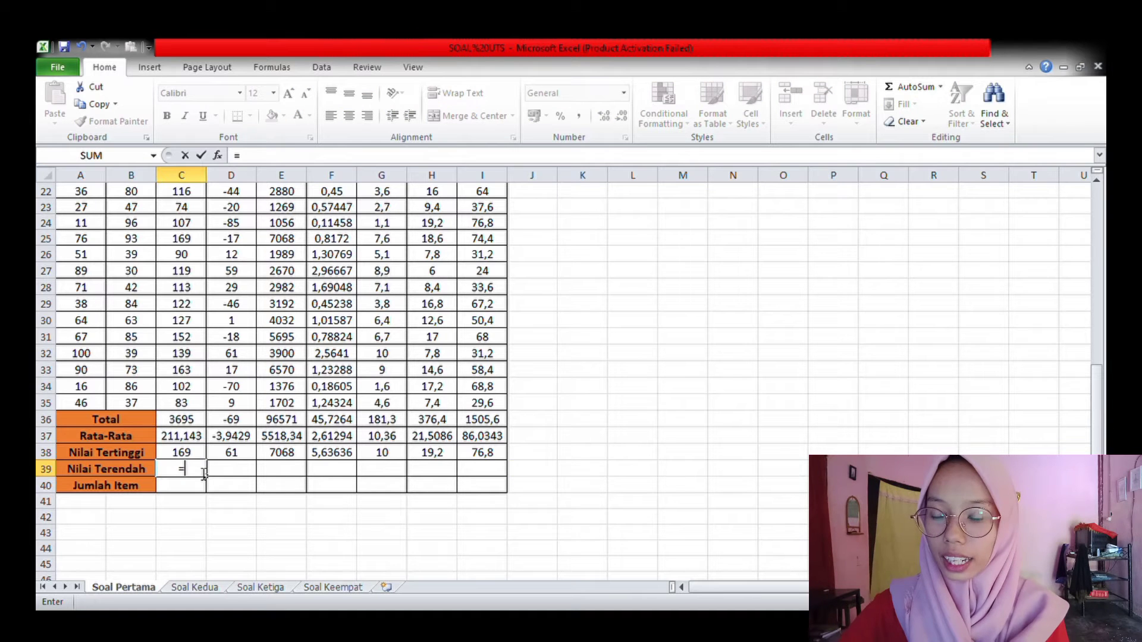
pyautogui.write('min')
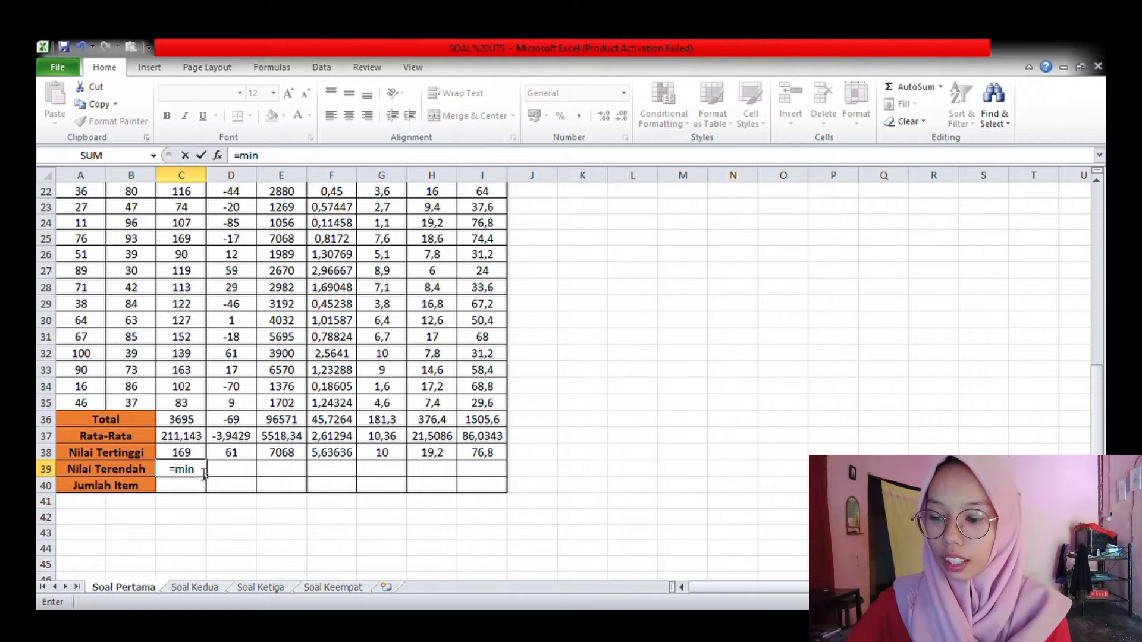
pyautogui.write('(')
pyautogui.scroll(7, 159, 430)
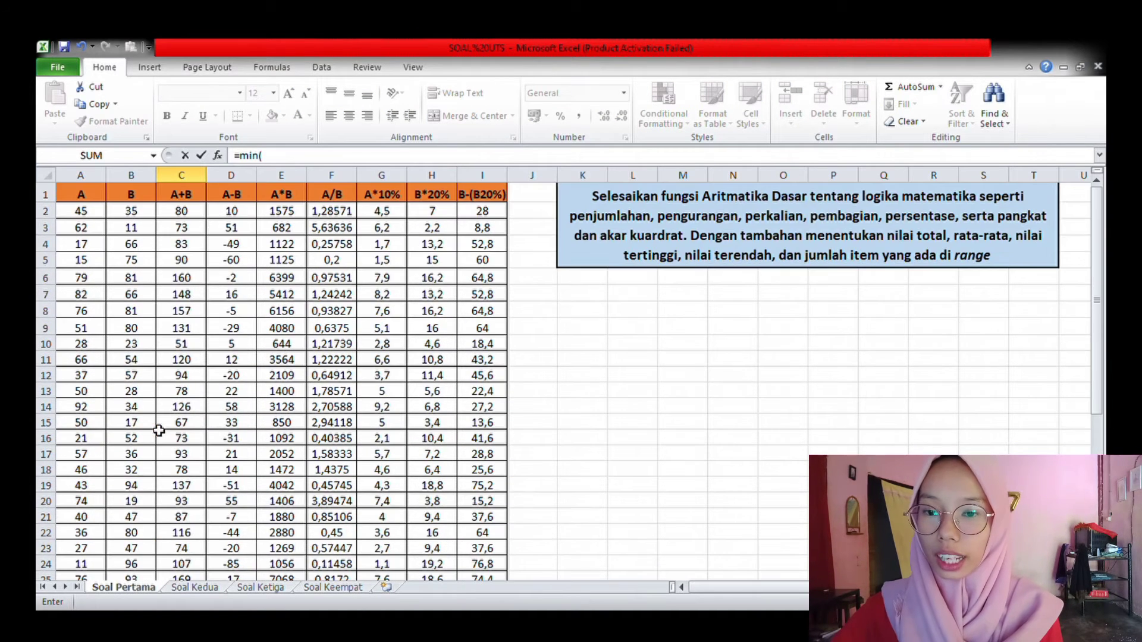
pyautogui.click(199, 213)
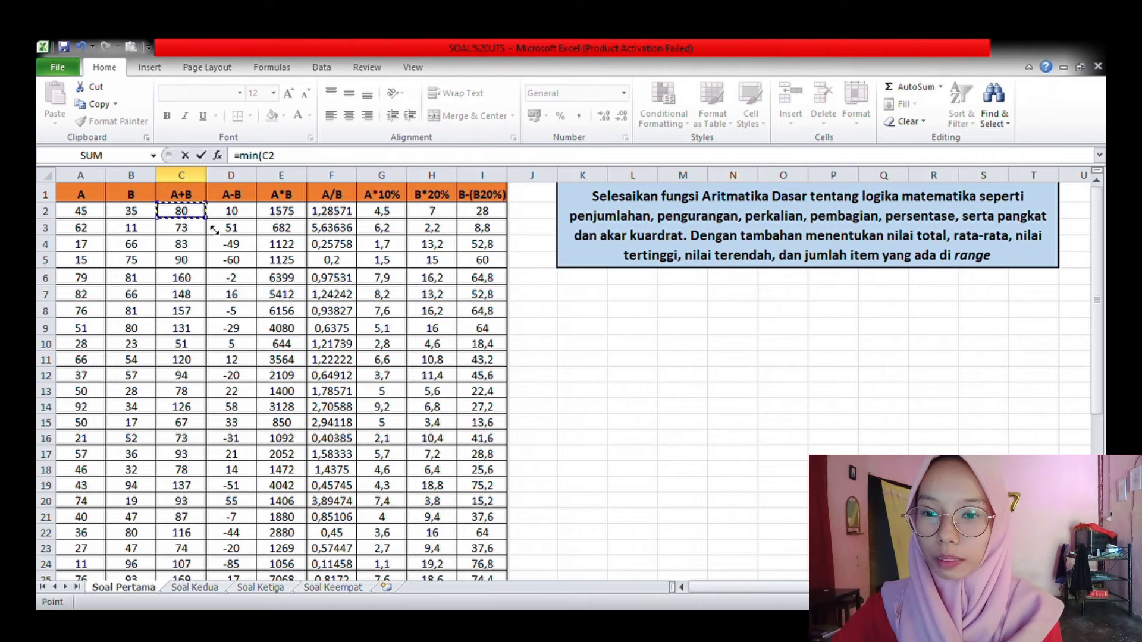
pyautogui.moveTo(214, 229); pyautogui.dragTo(201, 556)
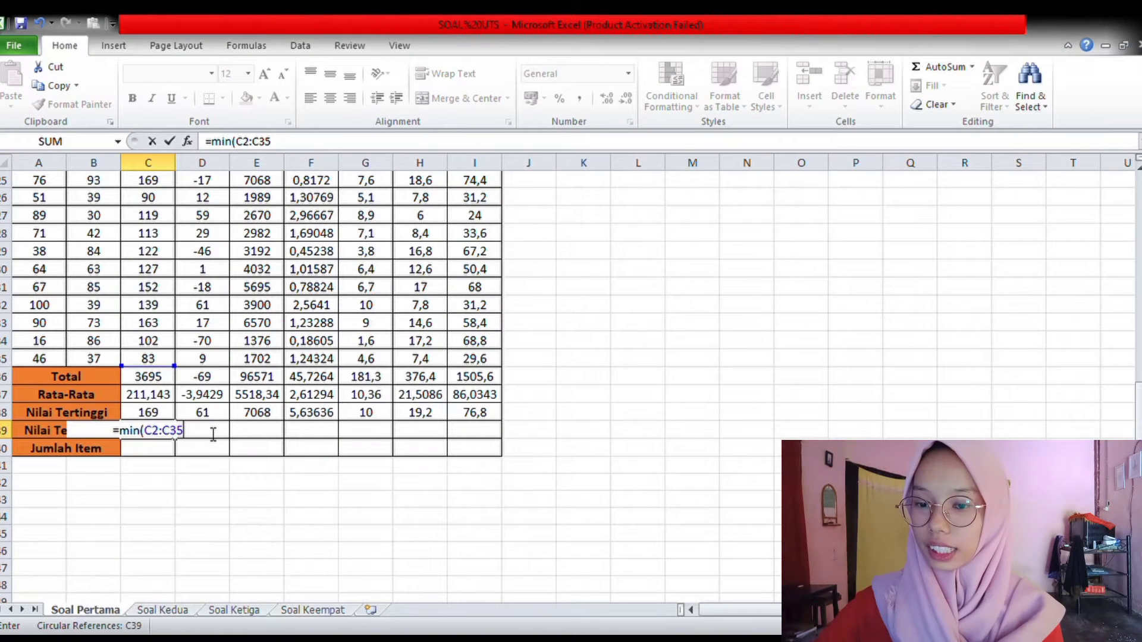
pyautogui.press('Return')
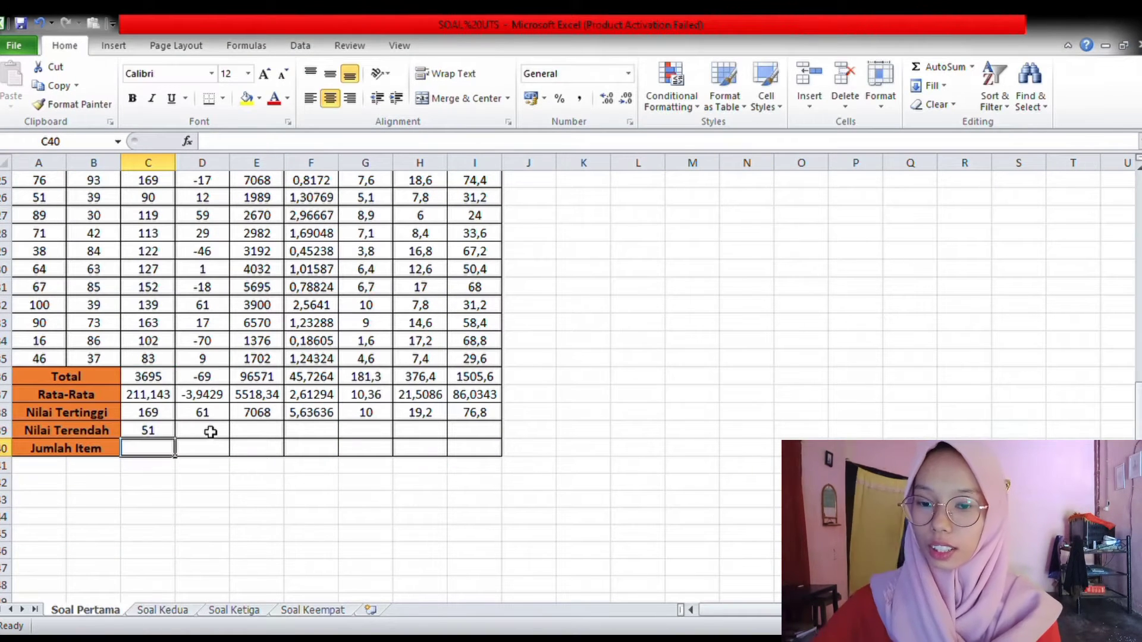
pyautogui.click(161, 436)
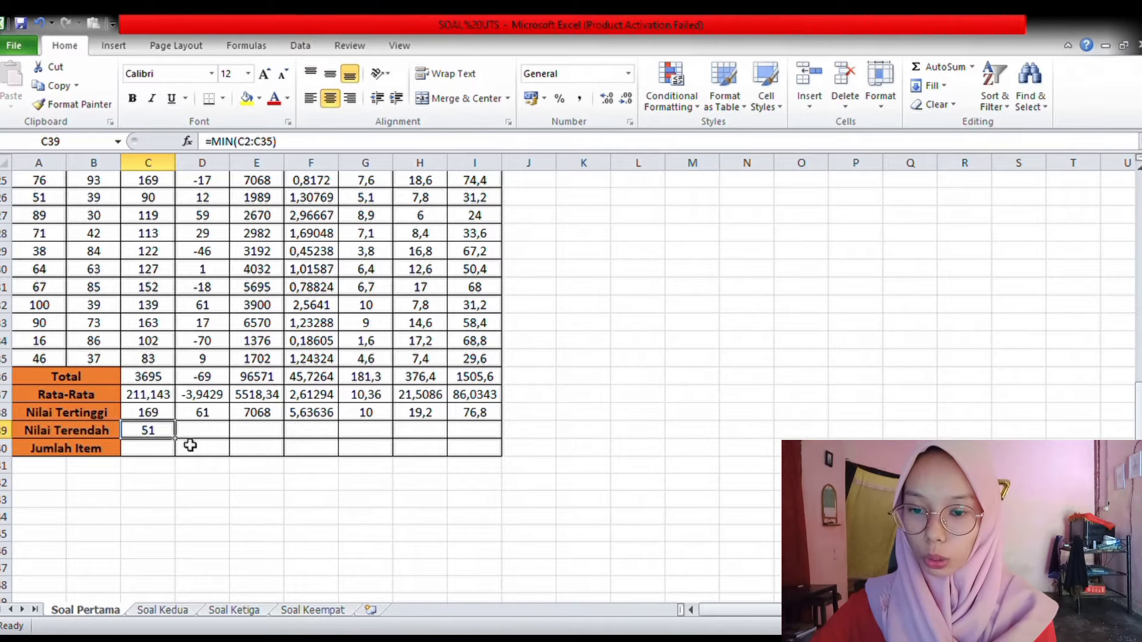
pyautogui.moveTo(181, 447); pyautogui.dragTo(509, 449)
# Step: Enter the formula =COUNT(C2:C35) in cell C40 of the Jumlah Item row and select that cell
pyautogui.click(169, 454)
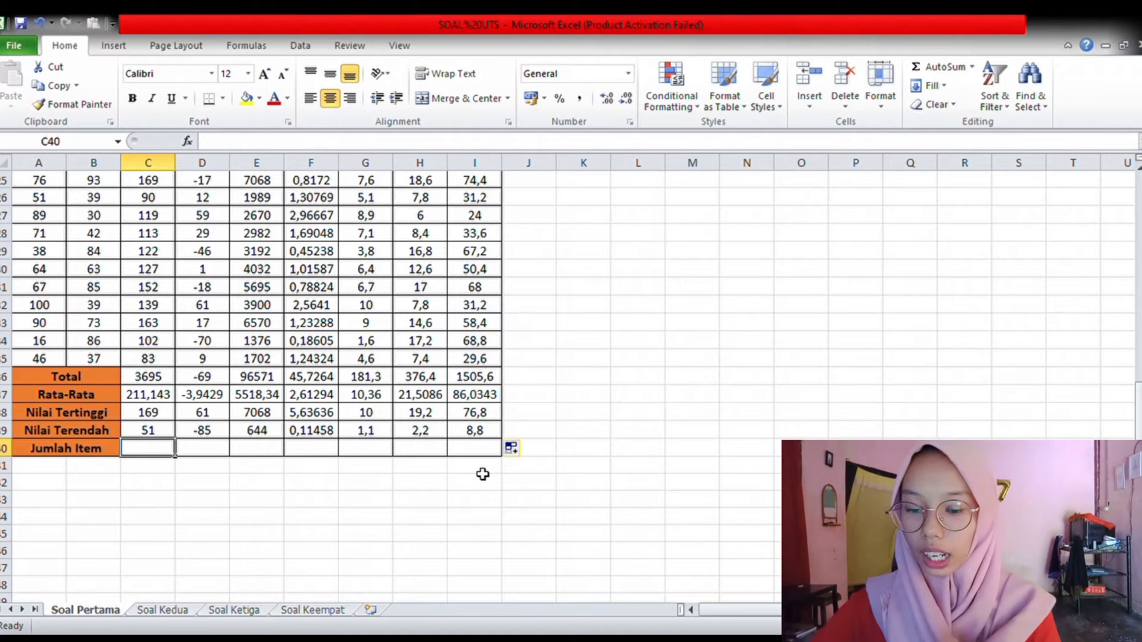
pyautogui.scroll(-1, 167, 400)
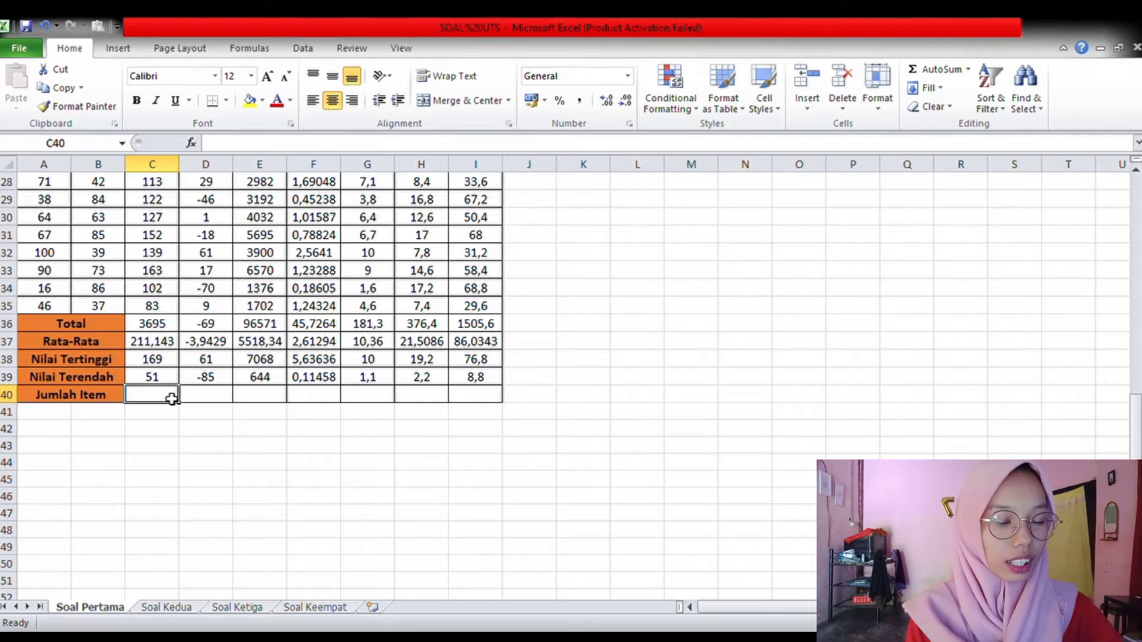
pyautogui.write('=count')
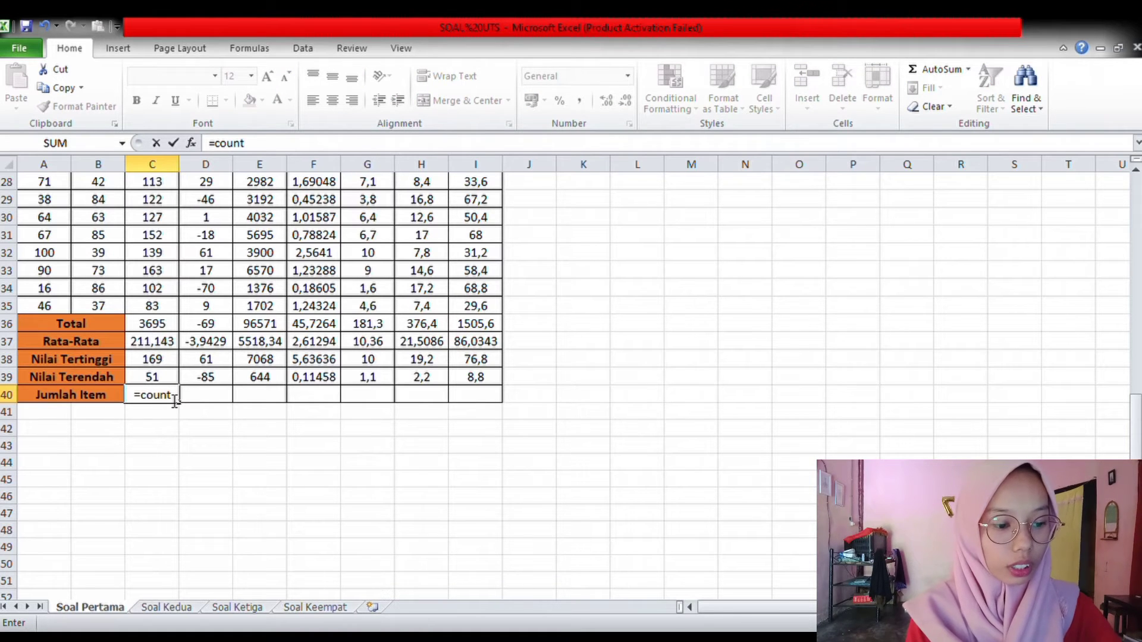
pyautogui.write('(')
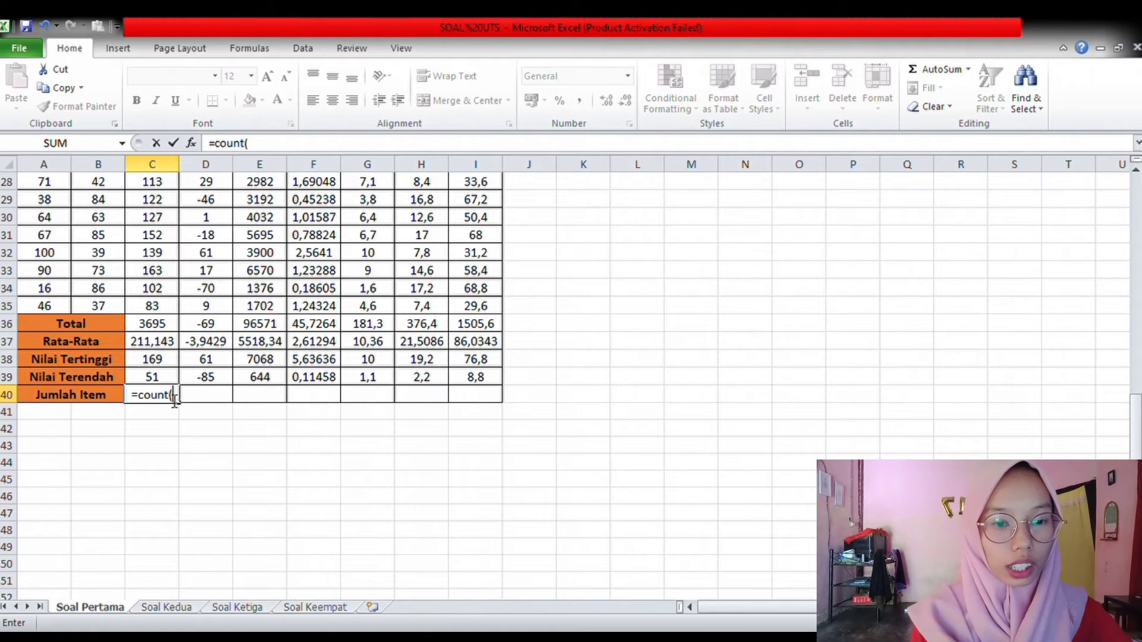
pyautogui.scroll(9, 174, 398)
pyautogui.moveTo(164, 208); pyautogui.dragTo(171, 561)
pyautogui.scroll(-2, 214, 548)
pyautogui.press('Return')
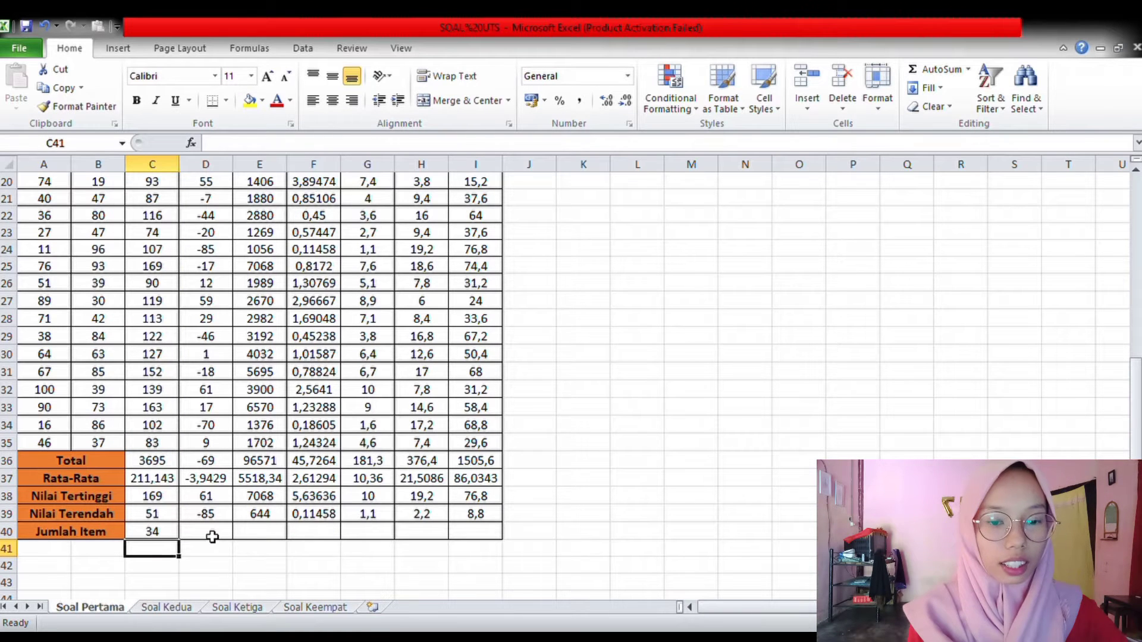
pyautogui.click(151, 536)
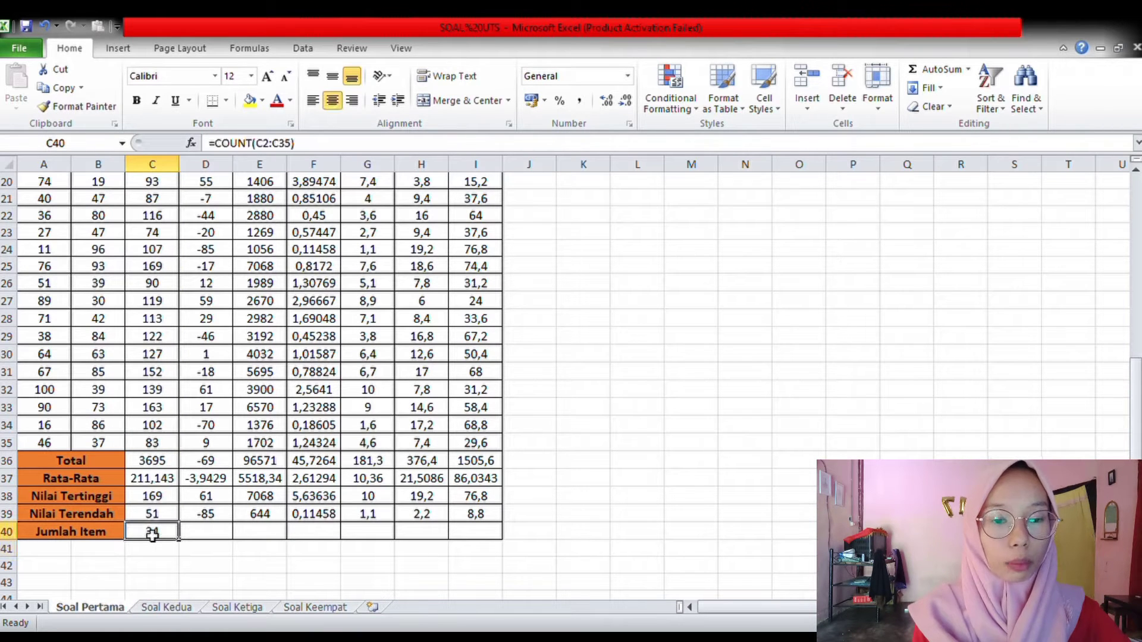
# Step: Fill the COUNT formula from cell C40 across the Jumlah Item row through column I and check the completed table
pyautogui.moveTo(184, 545); pyautogui.dragTo(511, 549)
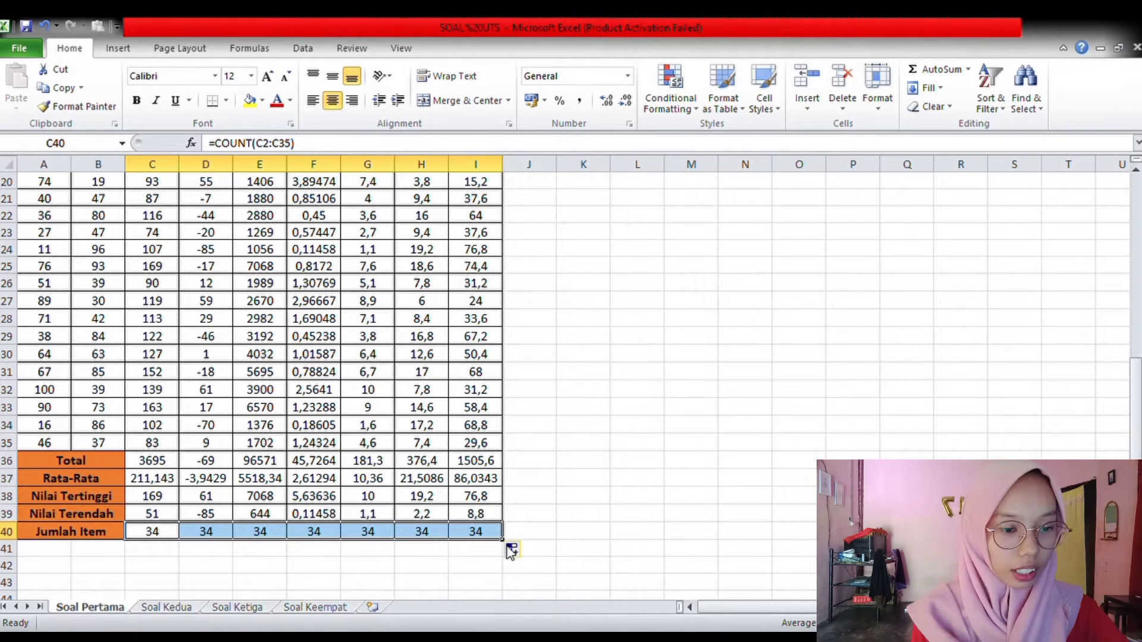
pyautogui.click(619, 429)
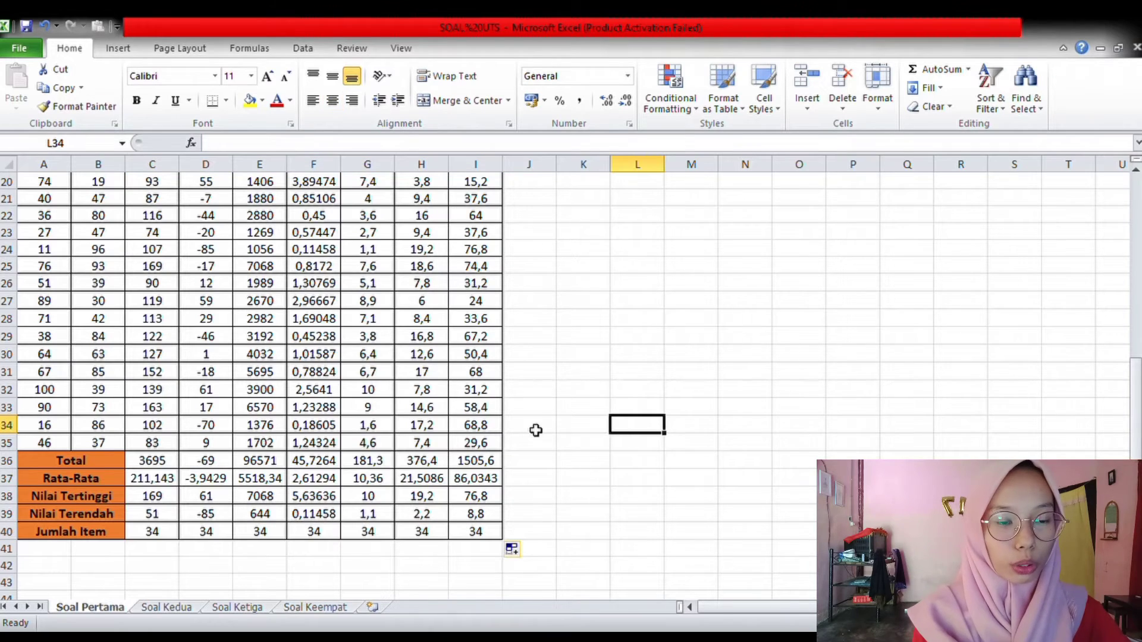
pyautogui.scroll(6, 595, 435)
pyautogui.scroll(-12, 596, 436)
pyautogui.scroll(10, 596, 435)
pyautogui.scroll(2, 597, 436)
pyautogui.scroll(-8, 597, 435)
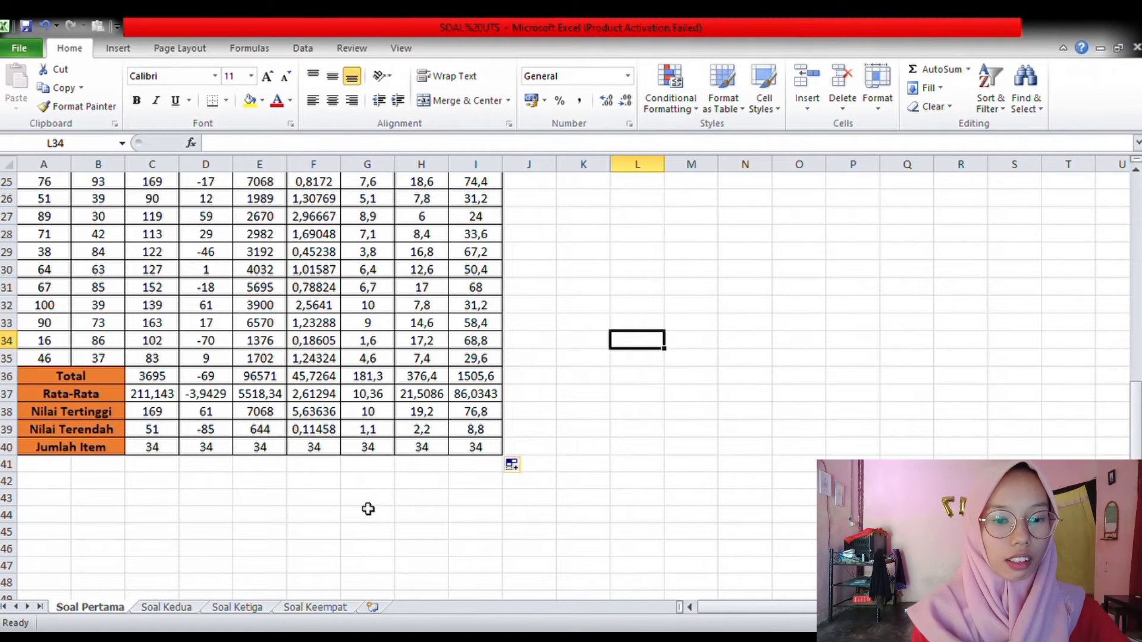
# Step: Open the Soal Kedua sheet and examine its wage table columns, the Keterangan rates and the task instructions
pyautogui.click(166, 607)
pyautogui.scroll(-1, 438, 417)
pyautogui.scroll(1, 438, 417)
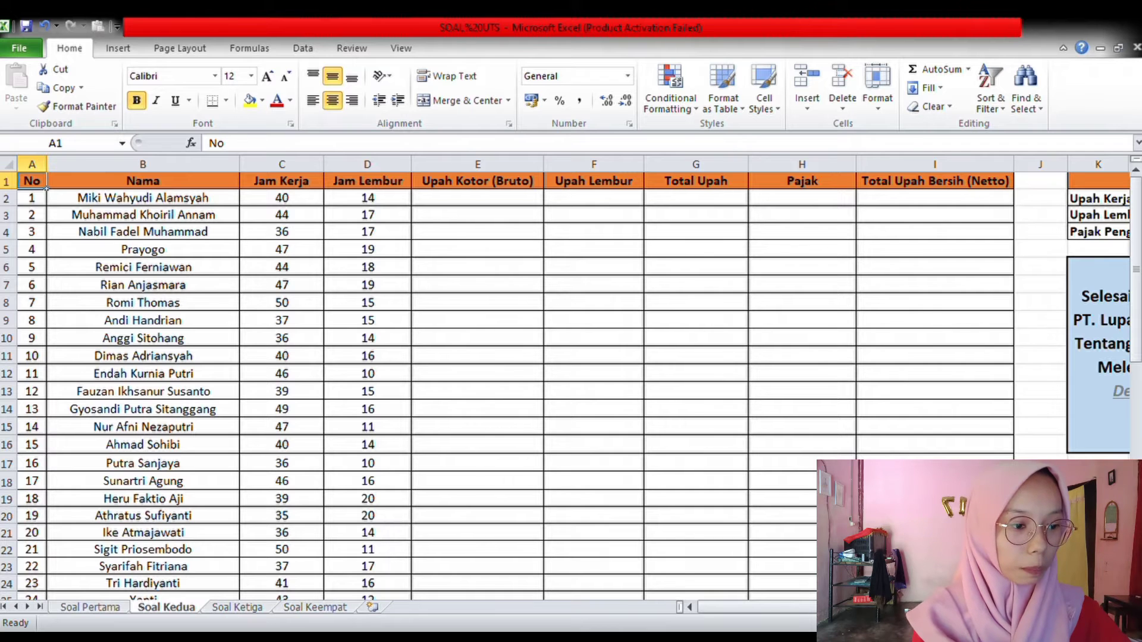
pyautogui.hscroll(5, 571, 381)
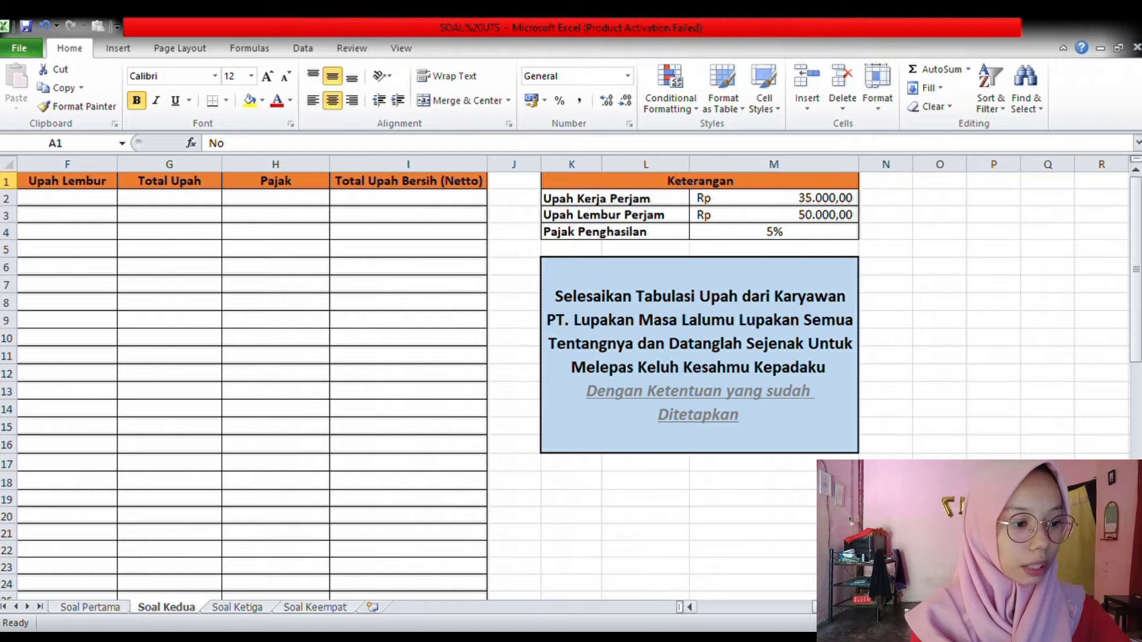
pyautogui.moveTo(815, 608); pyautogui.dragTo(693, 608)
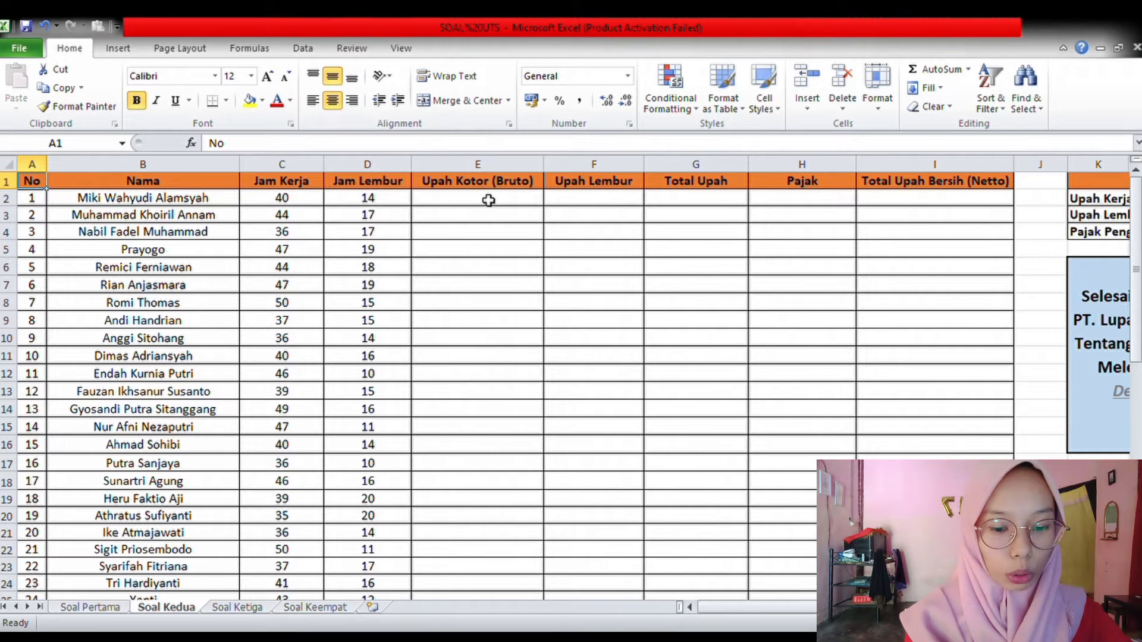
# Step: Enter the formula =C2*$M$2 in cell E2 of the Upah Kotor (Bruto) column, with an absolute reference to the hourly wage
pyautogui.click(488, 200)
pyautogui.write('=')
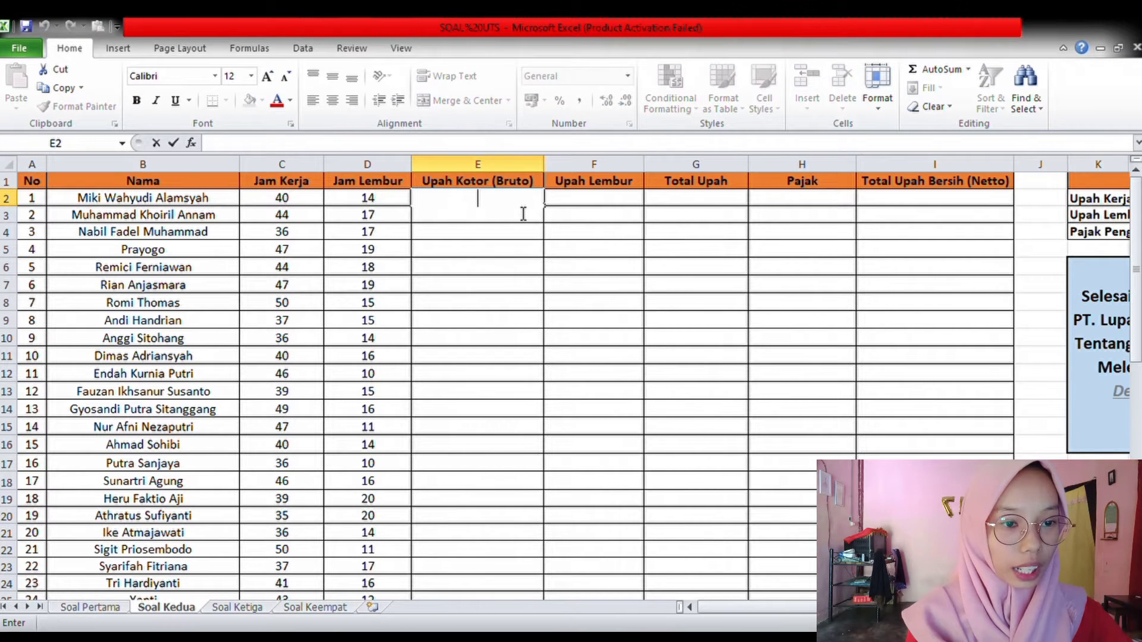
pyautogui.write('=')
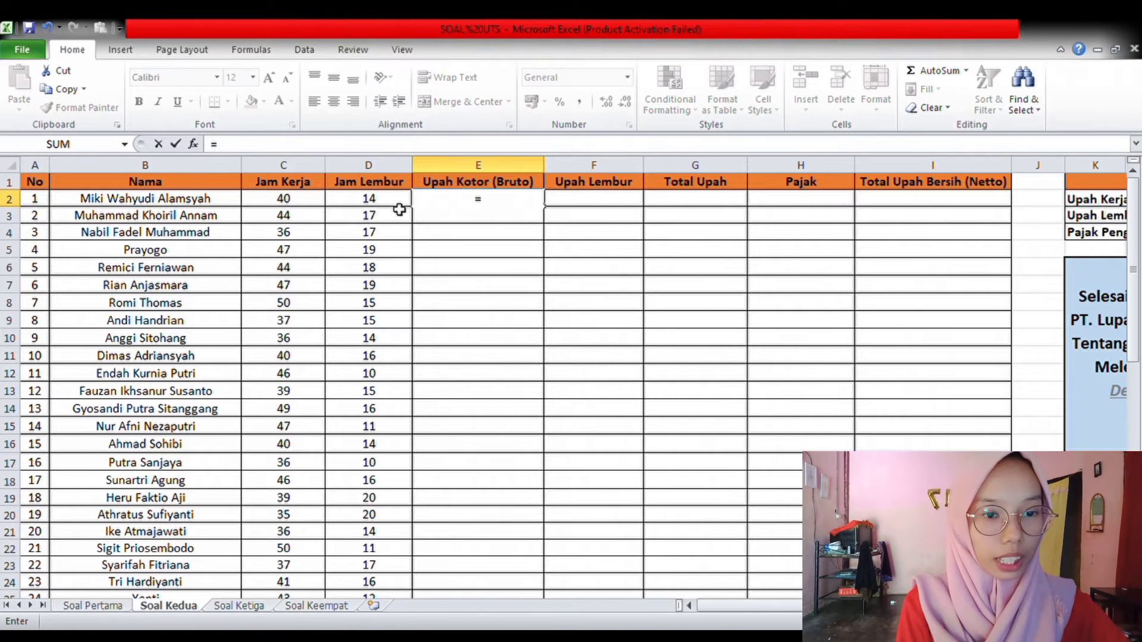
pyautogui.click(299, 206)
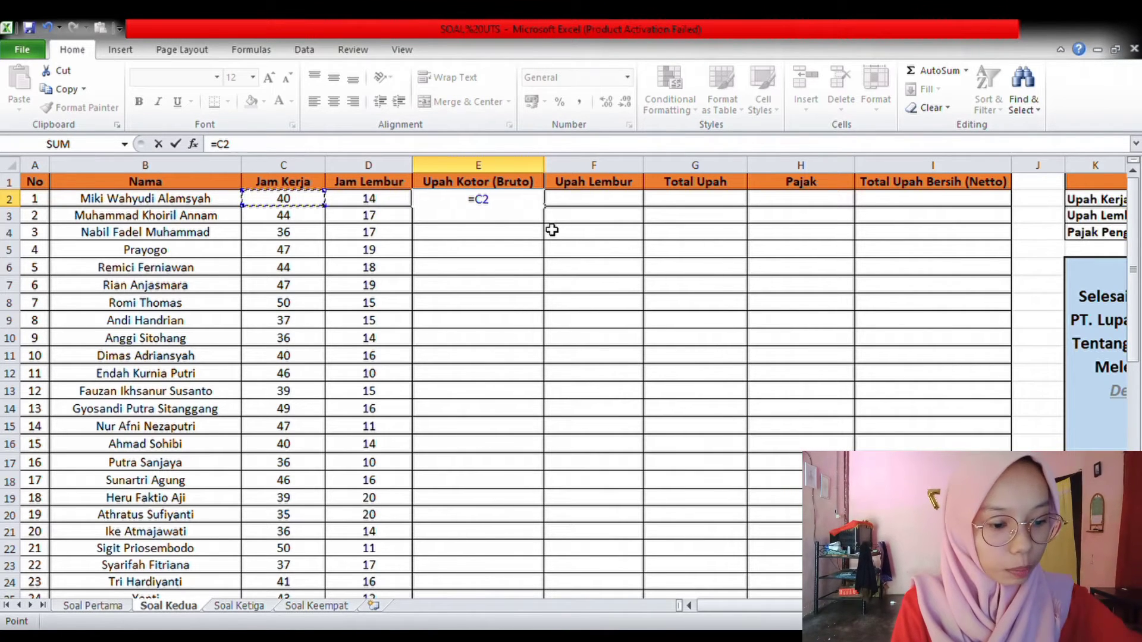
pyautogui.write('*')
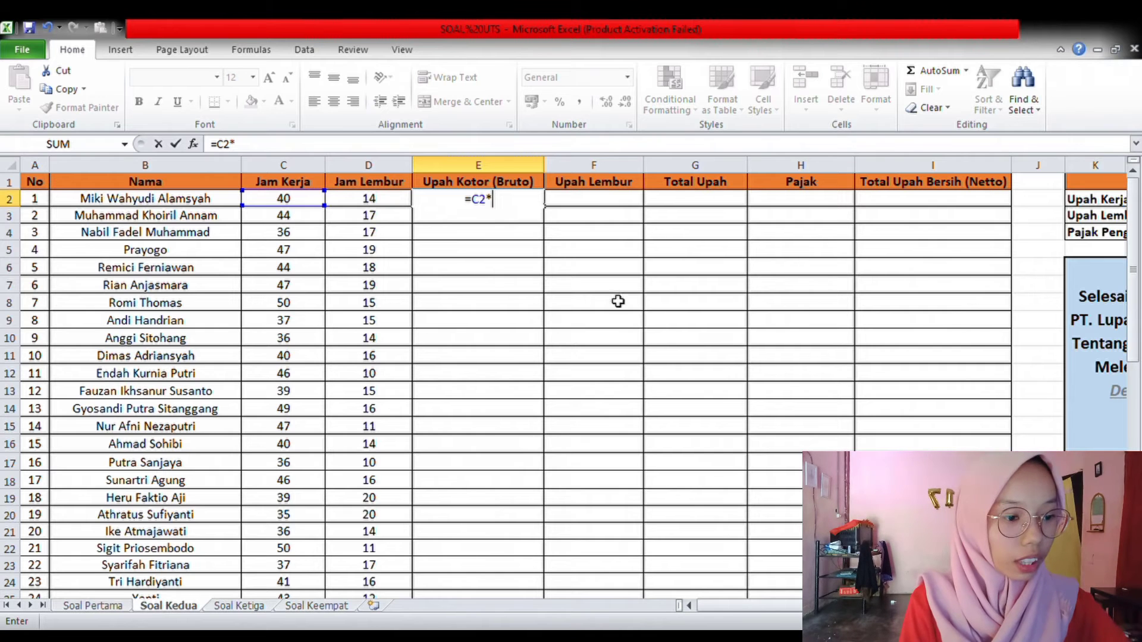
pyautogui.hscroll(5, 907, 298)
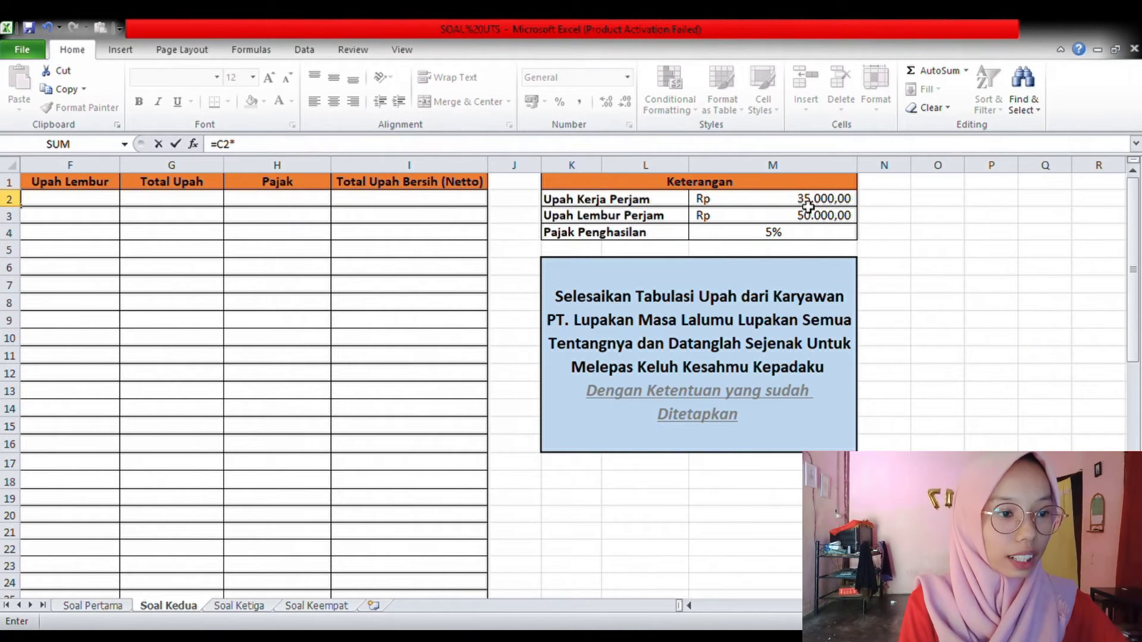
pyautogui.click(808, 206)
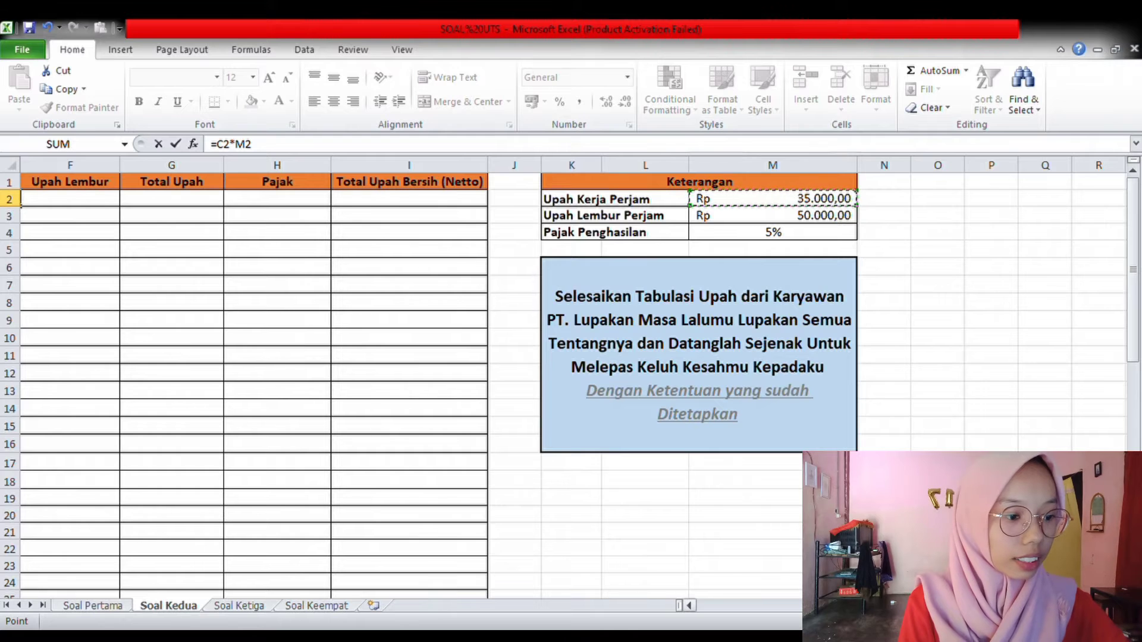
pyautogui.hscroll(-5, 571, 380)
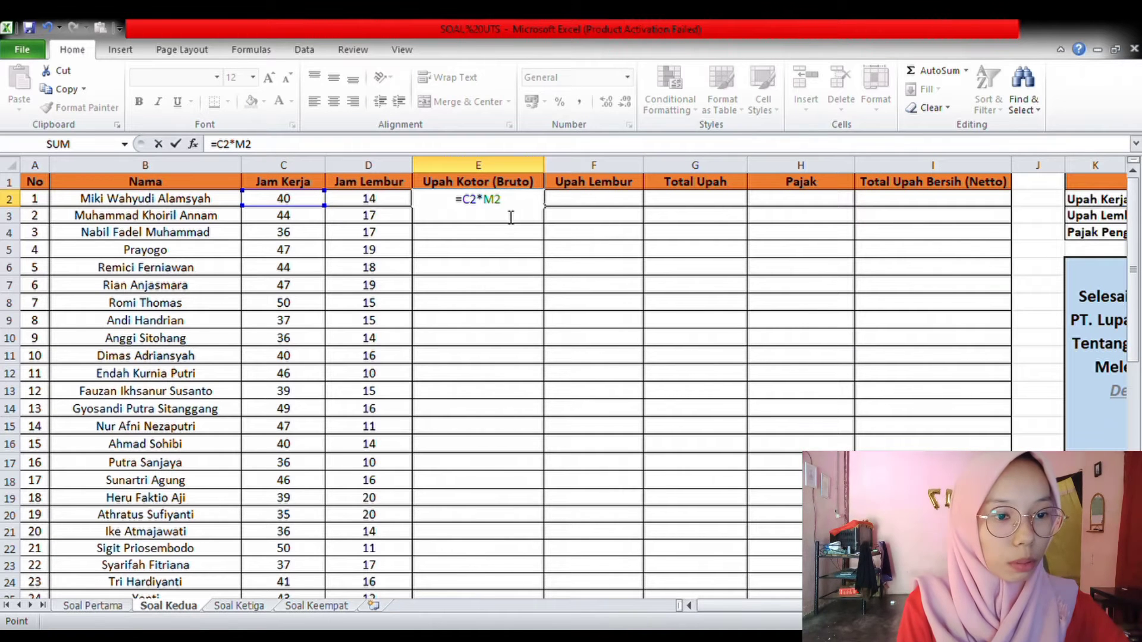
pyautogui.moveTo(502, 208); pyautogui.dragTo(491, 209)
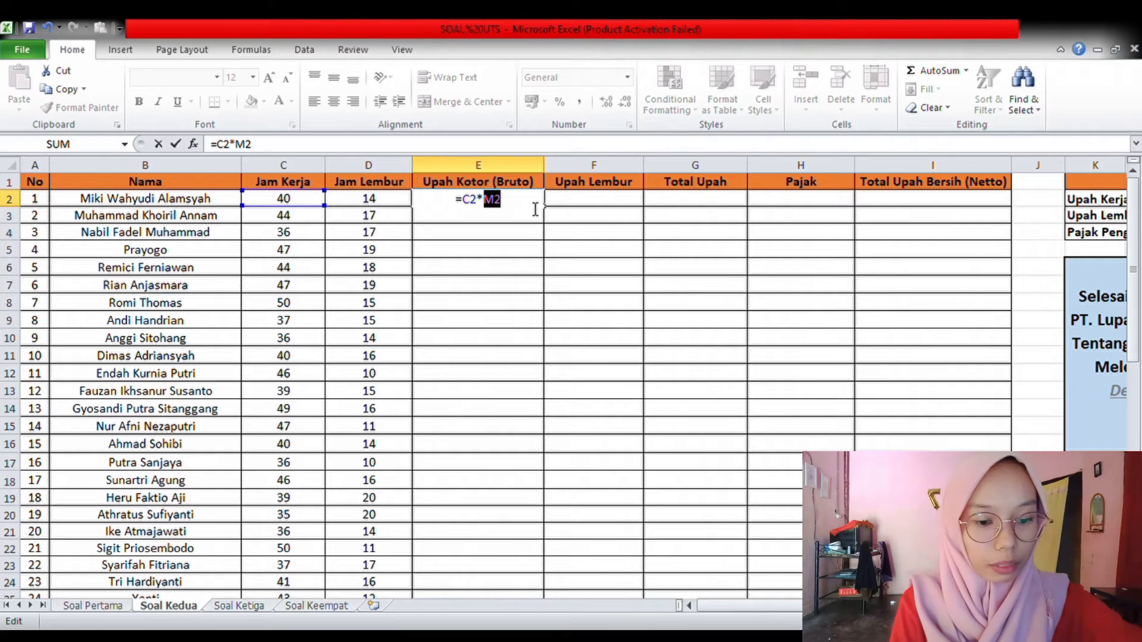
pyautogui.press('F4')
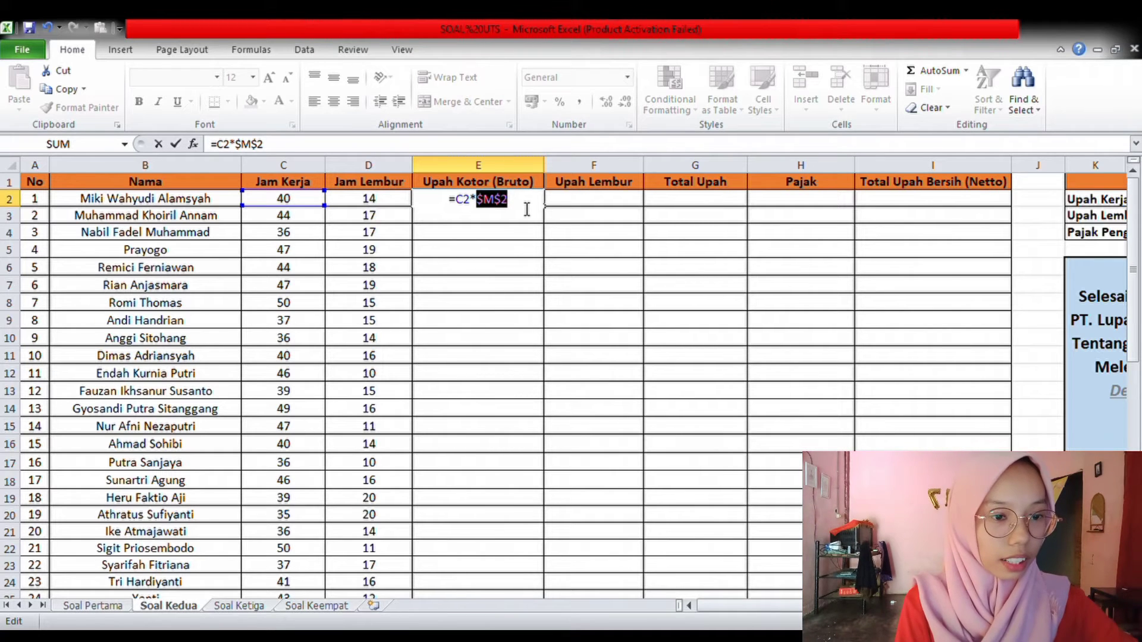
pyautogui.press('Return')
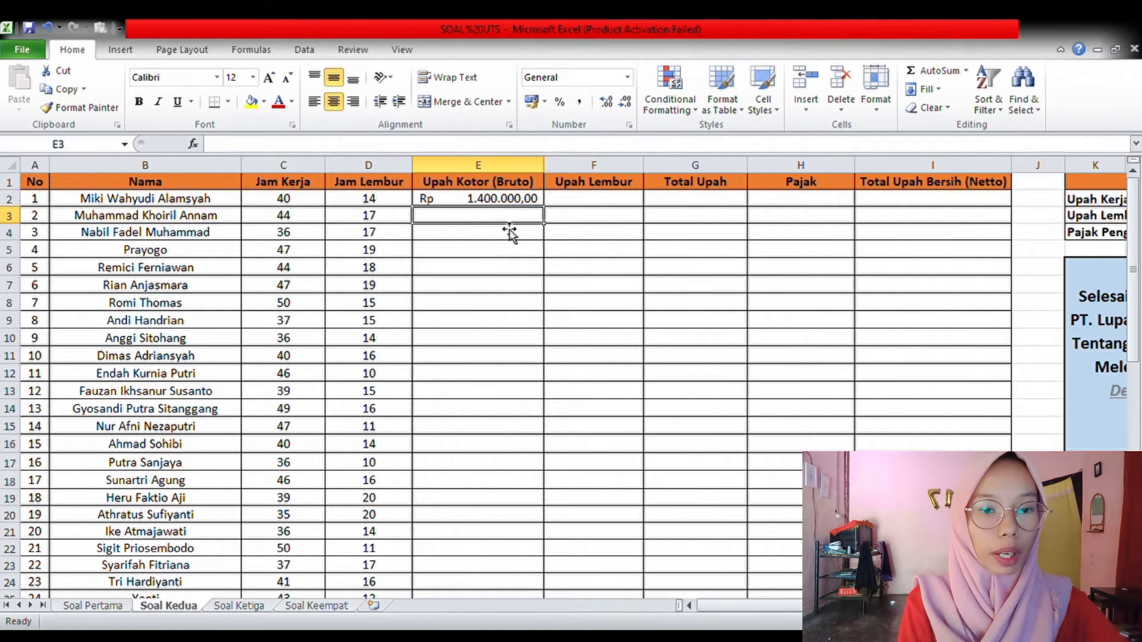
# Step: Fill the Upah Kotor (Bruto) formula from cell E2 down to E51 for all employees
pyautogui.click(525, 203)
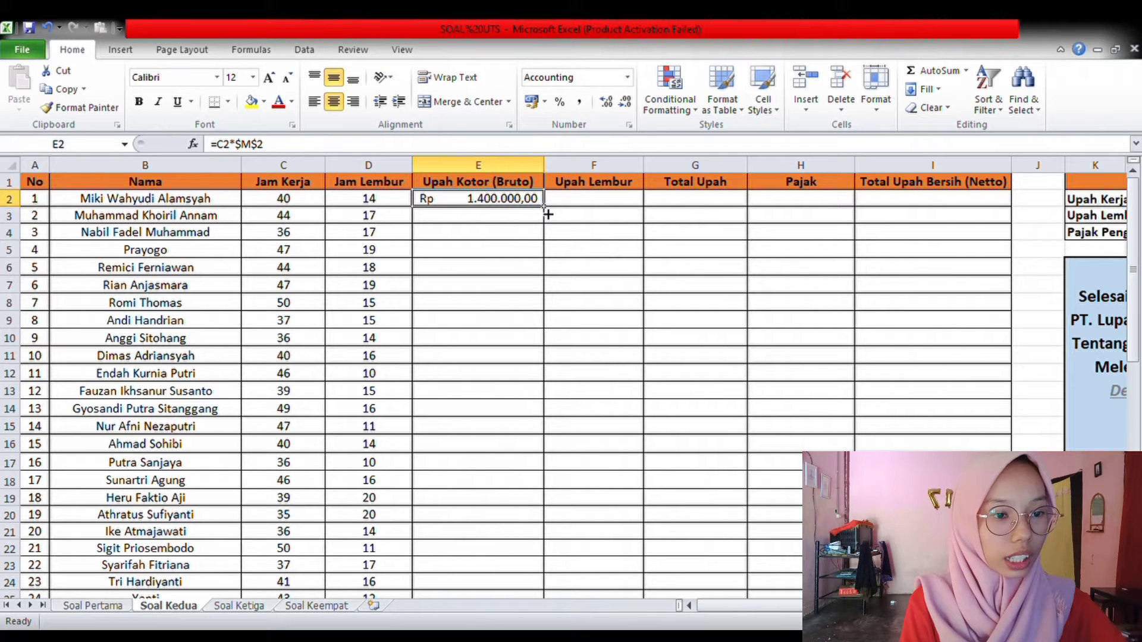
pyautogui.moveTo(548, 214); pyautogui.dragTo(526, 537)
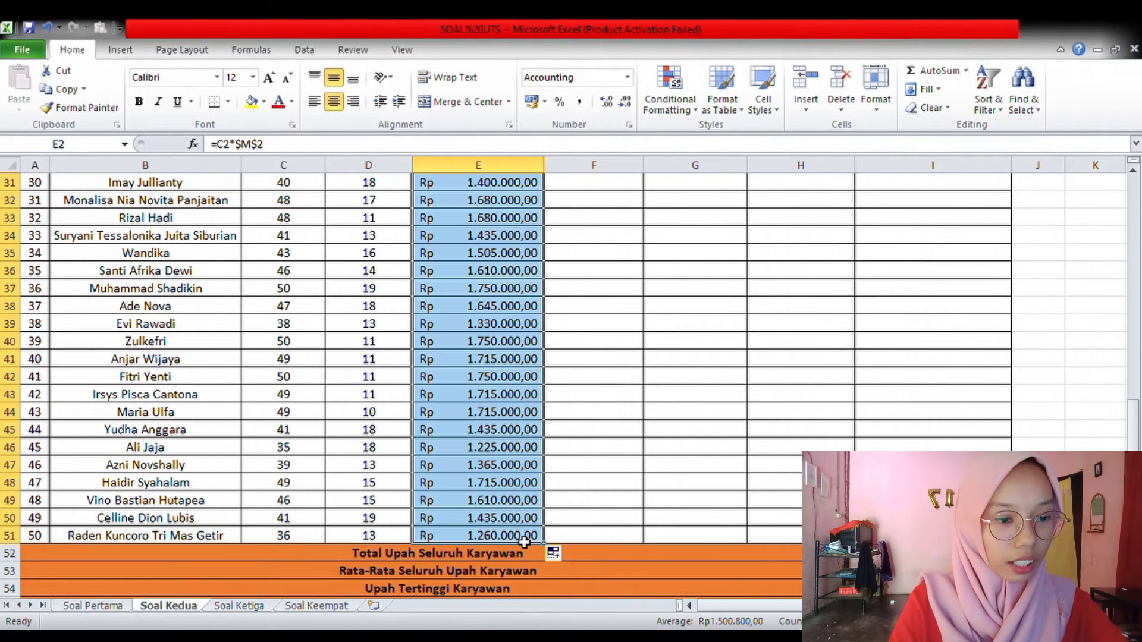
pyautogui.scroll(4, 625, 466)
pyautogui.scroll(6, 625, 465)
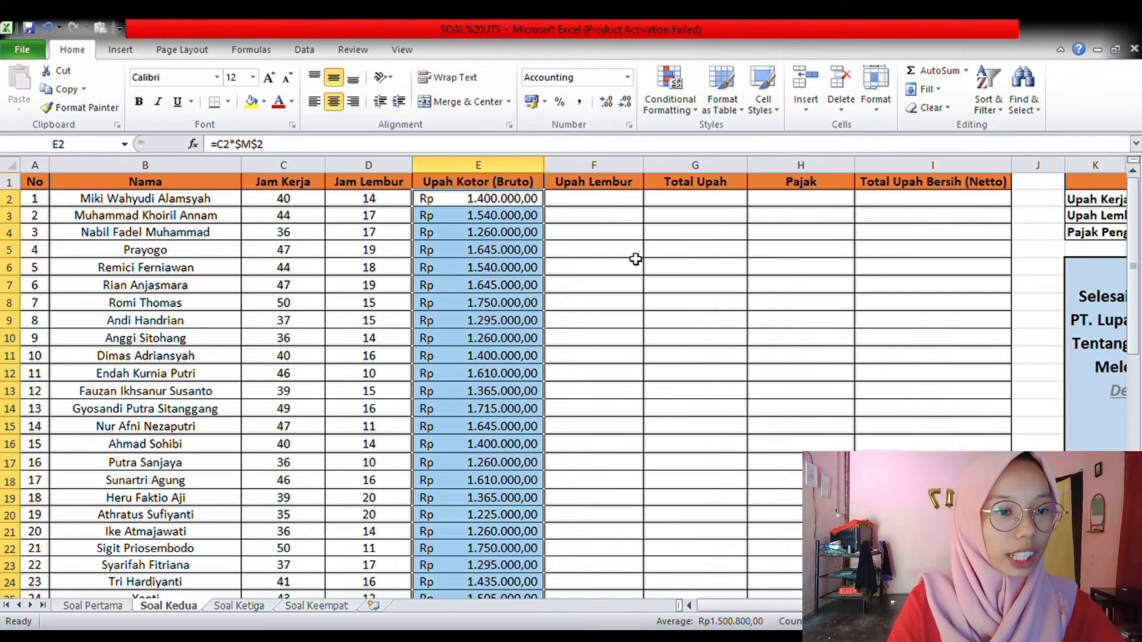
# Step: Enter the formula =D2*$M$3 in cell F2 of the Upah Lembur column, with an absolute reference to the overtime rate
pyautogui.click(610, 209)
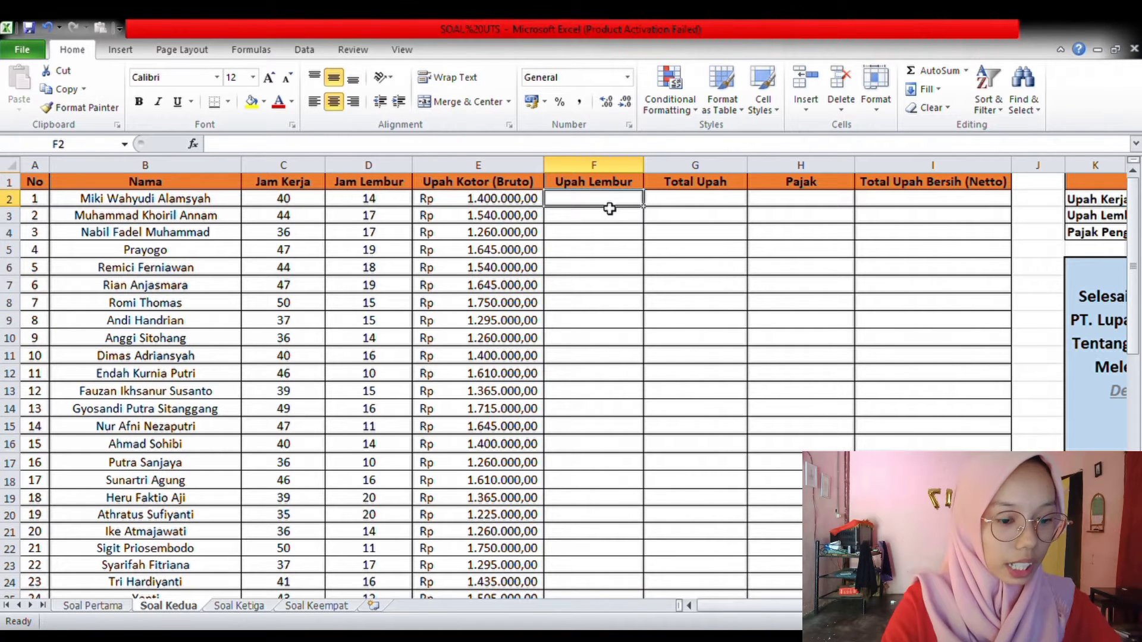
pyautogui.write('=')
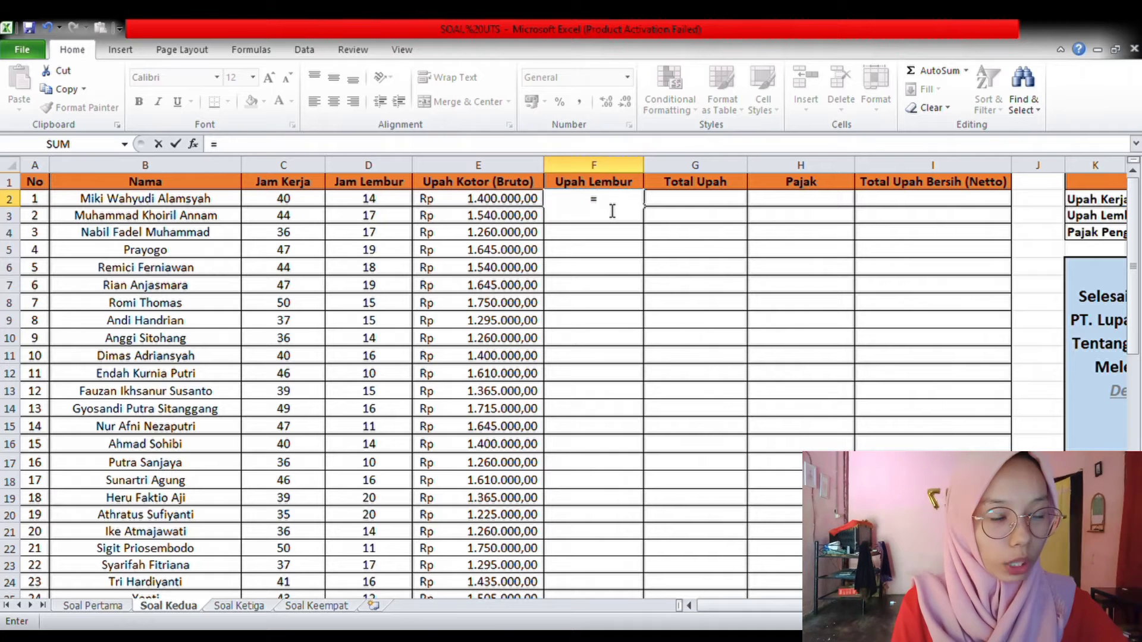
pyautogui.click(371, 205)
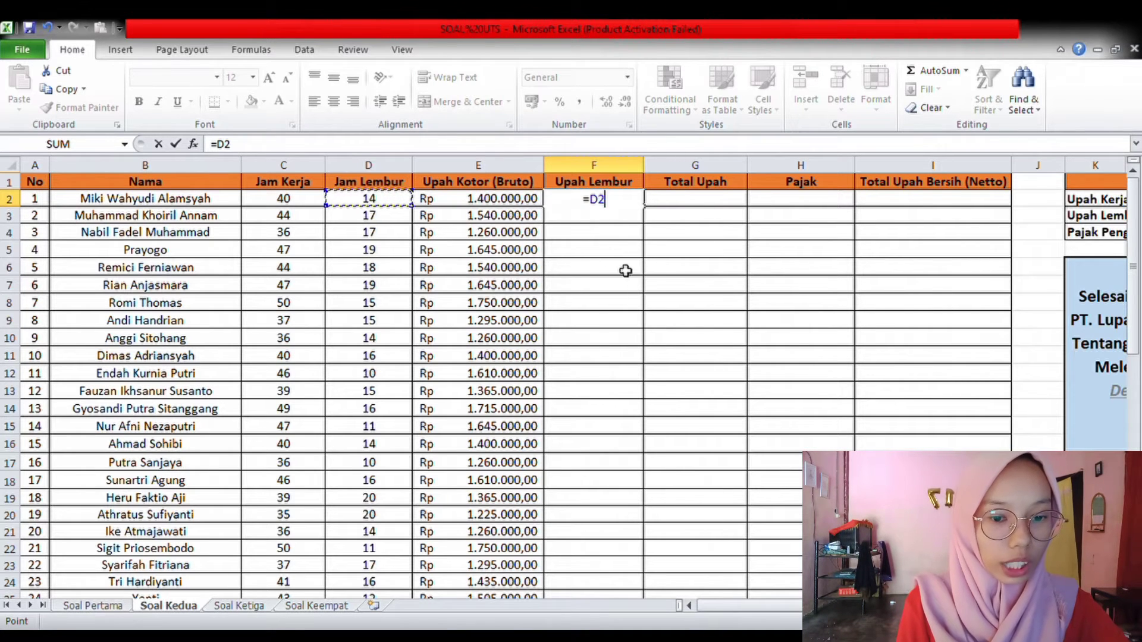
pyautogui.write('*')
pyautogui.moveTo(826, 606); pyautogui.dragTo(946, 605)
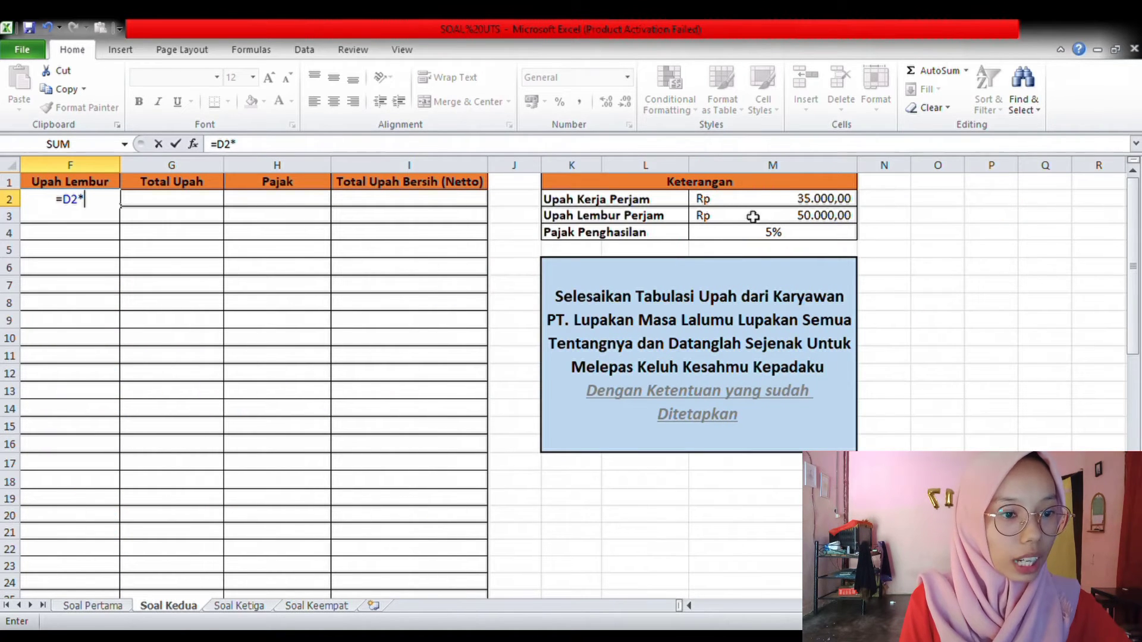
pyautogui.click(736, 220)
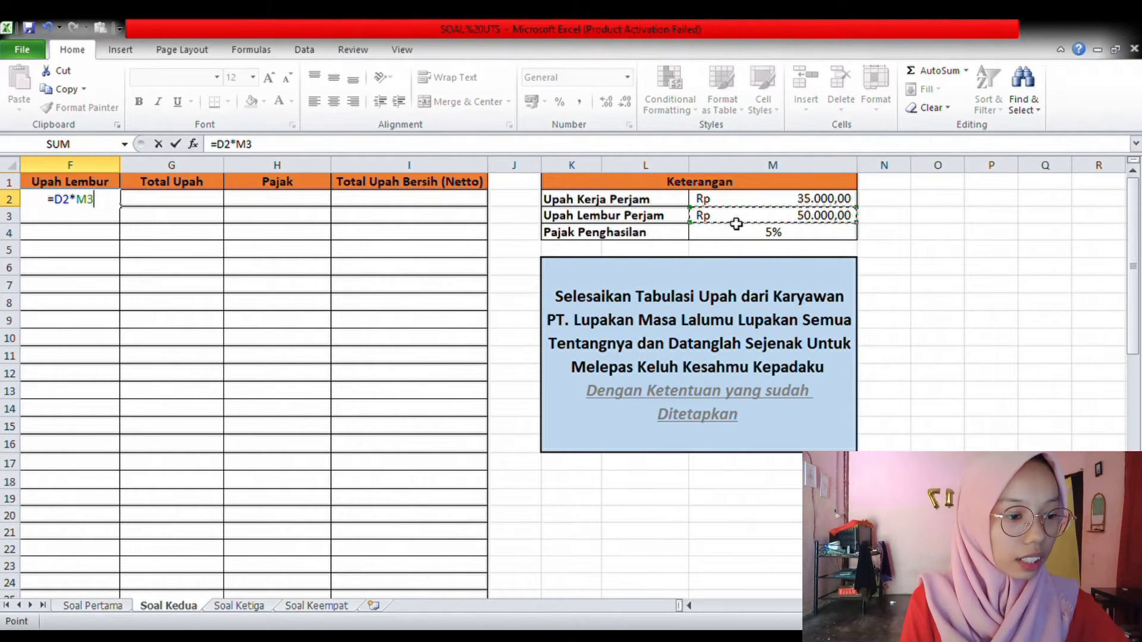
pyautogui.click(757, 606)
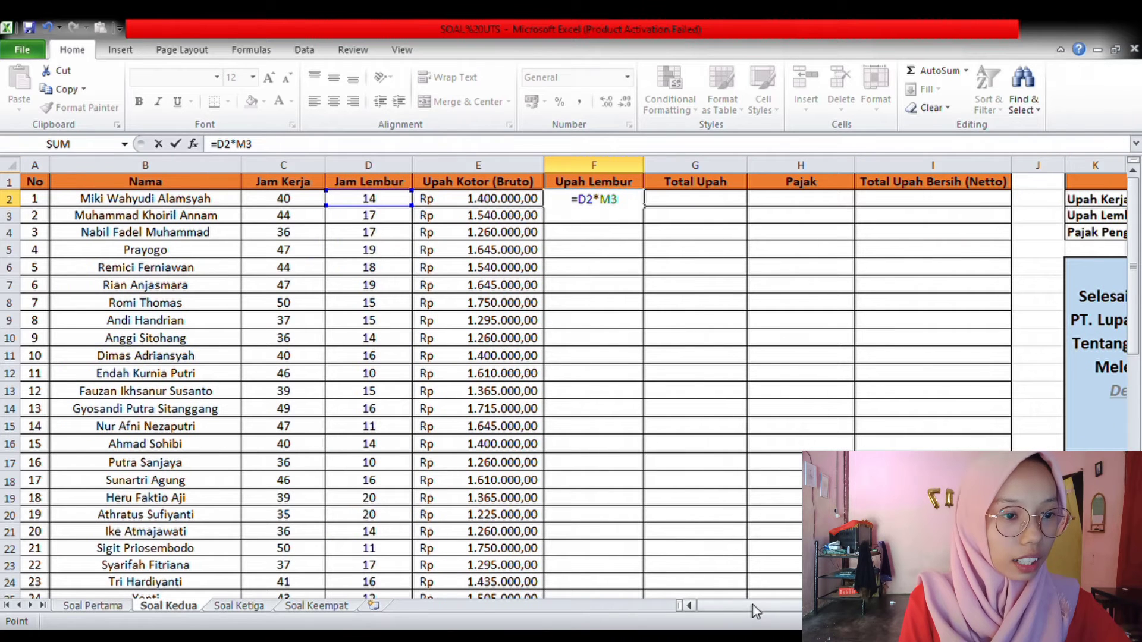
pyautogui.doubleClick(612, 210)
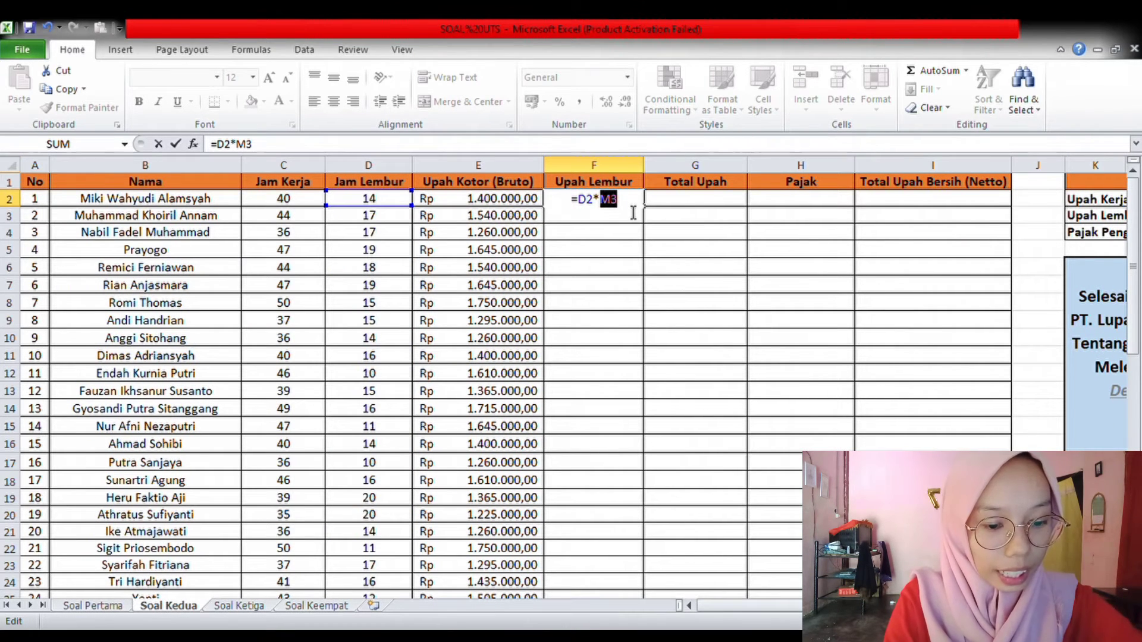
pyautogui.press('F4')
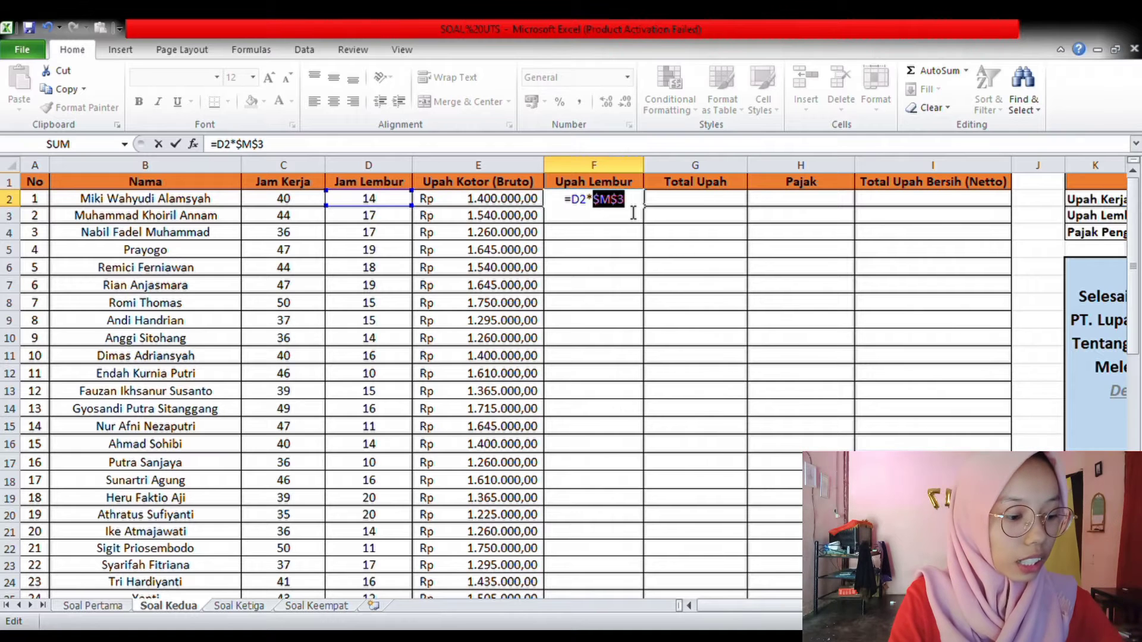
pyautogui.press('Return')
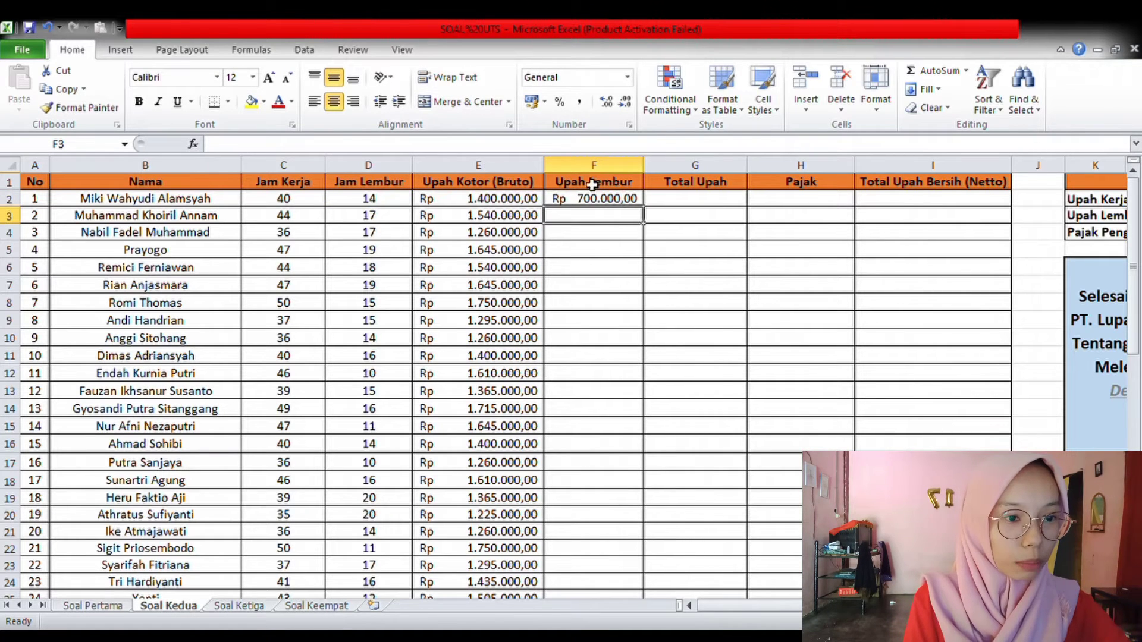
# Step: Fill the Upah Lembur formula from cell F2 down to F51 for all employees
pyautogui.click(620, 206)
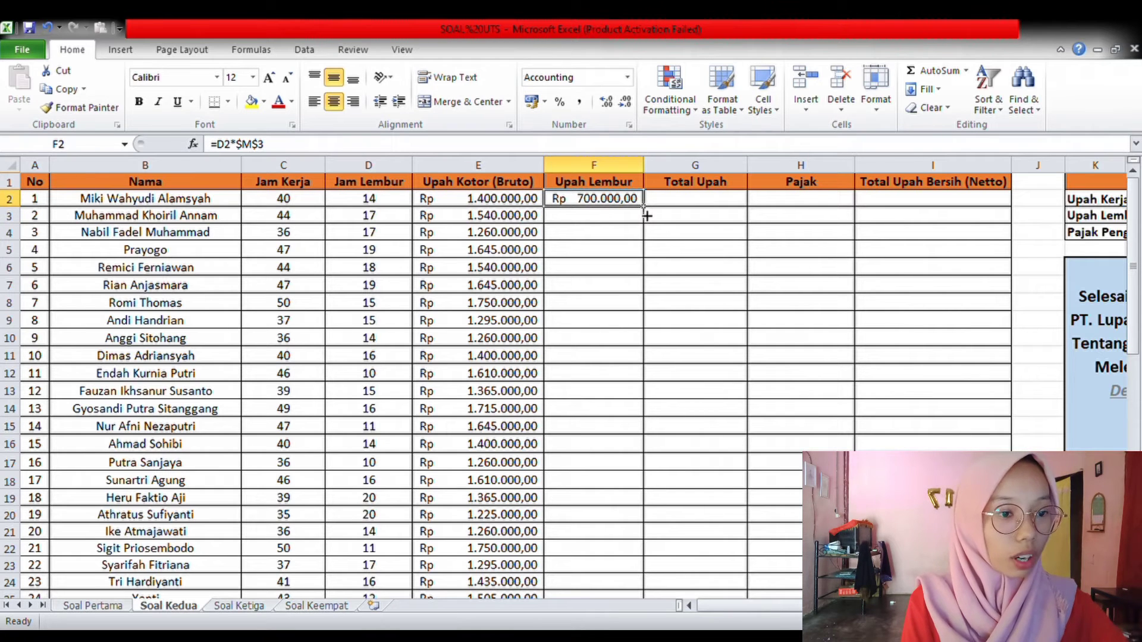
pyautogui.moveTo(649, 215); pyautogui.dragTo(603, 536)
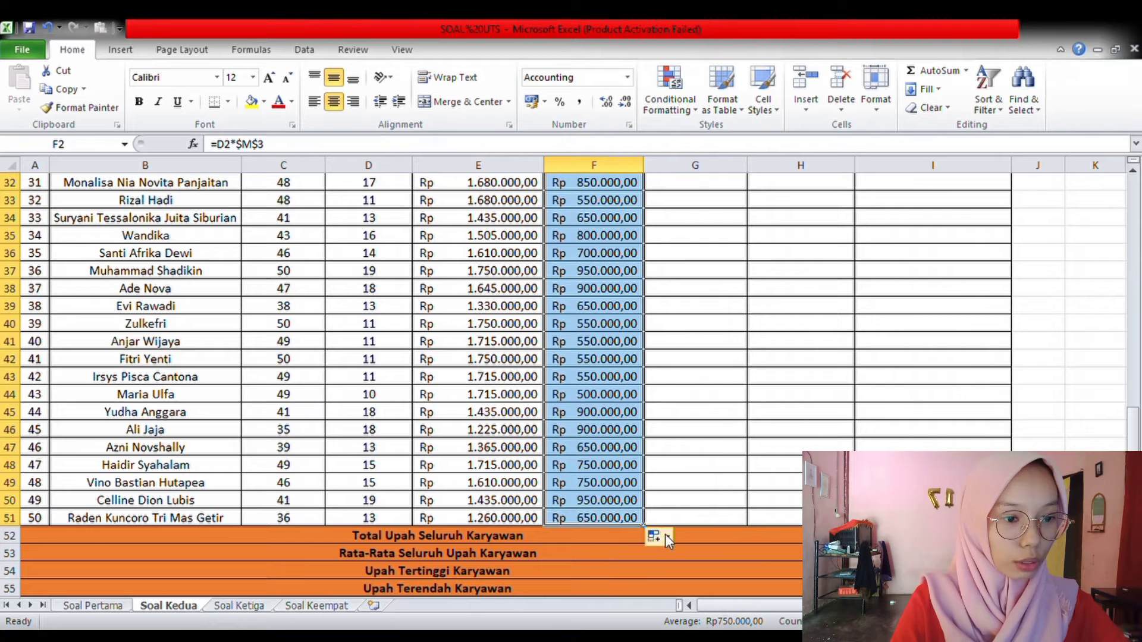
pyautogui.scroll(7, 682, 387)
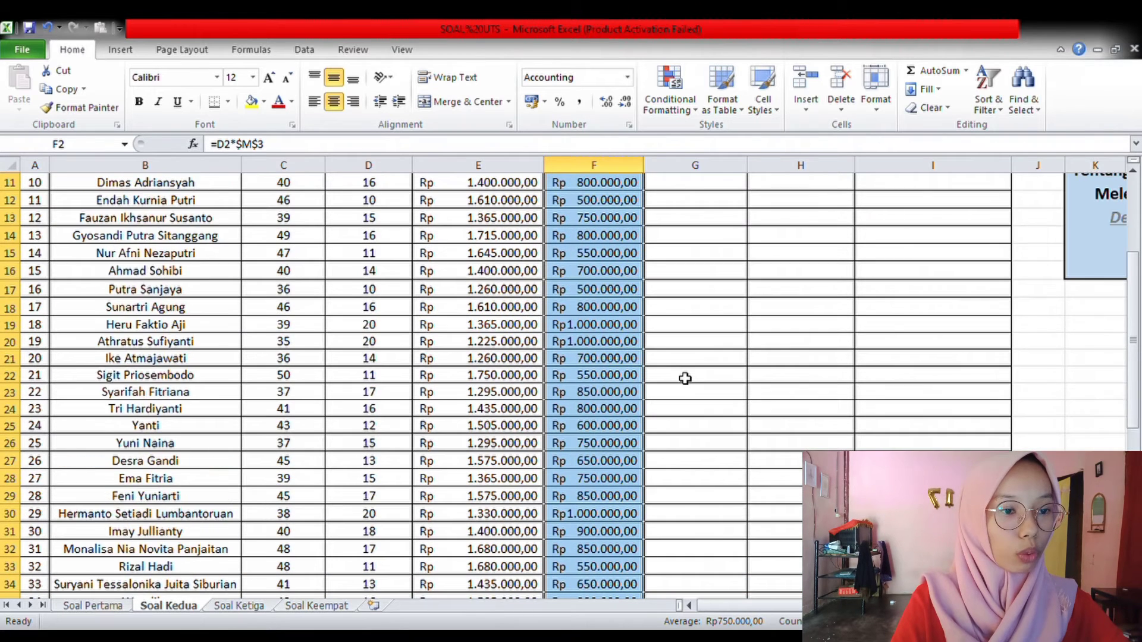
pyautogui.scroll(3, 685, 378)
# Step: Enter the formula =SUM(E2+F2) in cell G2 of the Total Upah column
pyautogui.click(707, 204)
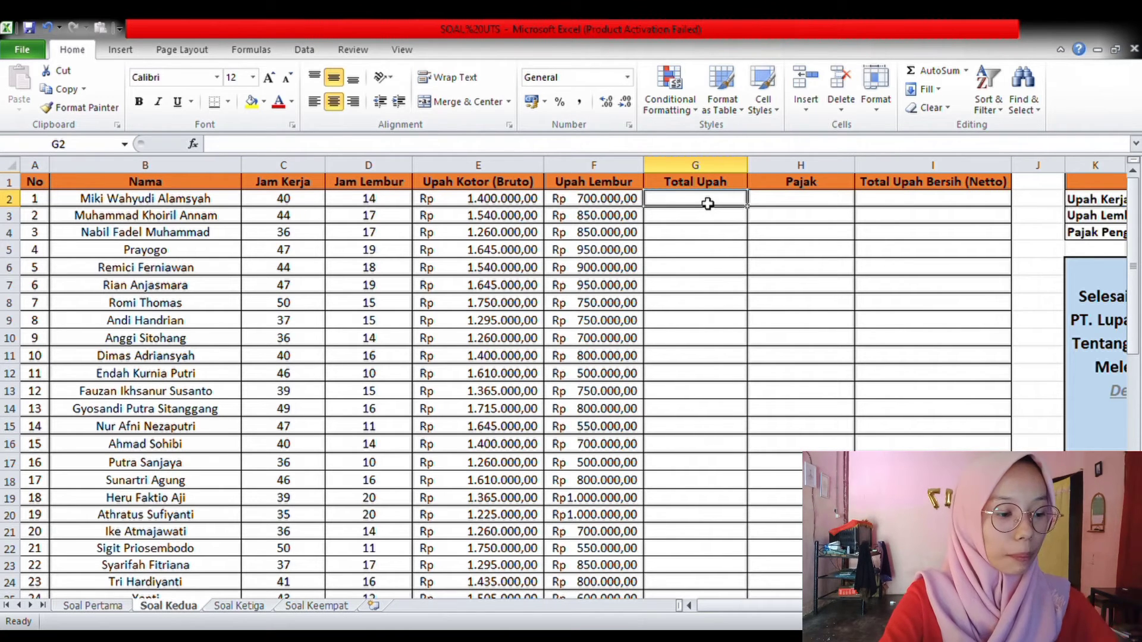
pyautogui.write('=sum')
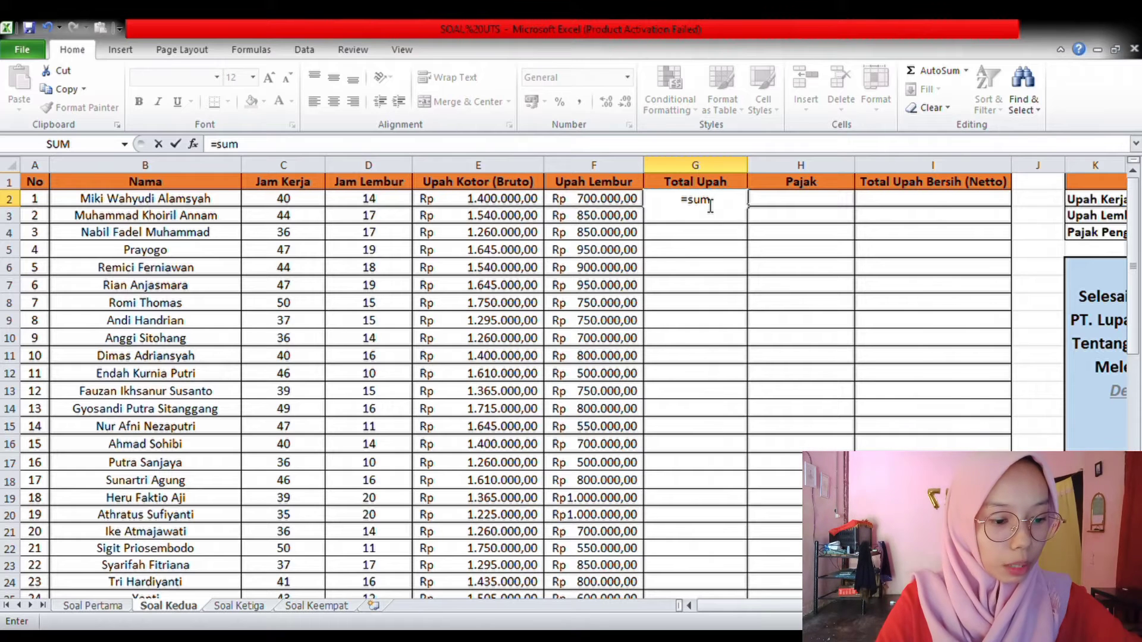
pyautogui.write('(')
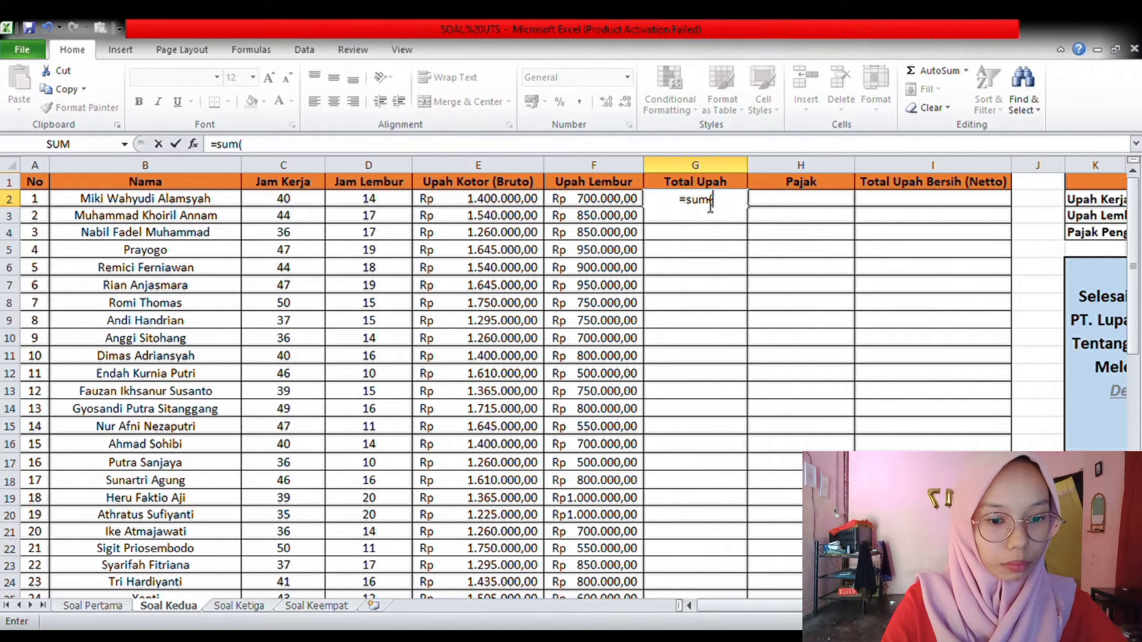
pyautogui.click(531, 202)
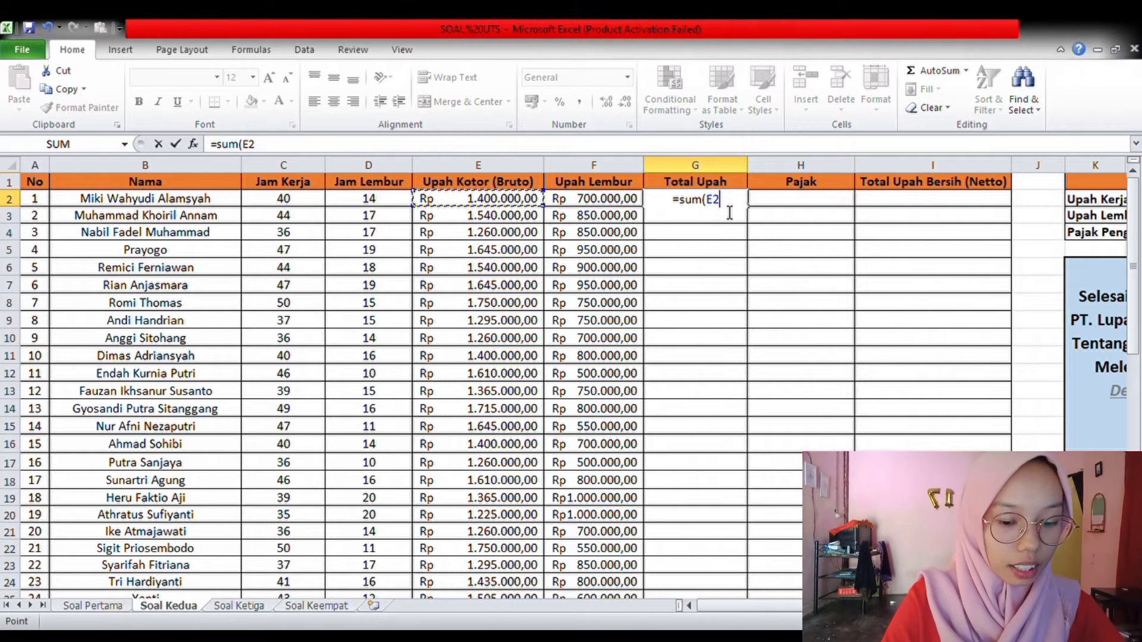
pyautogui.write('+')
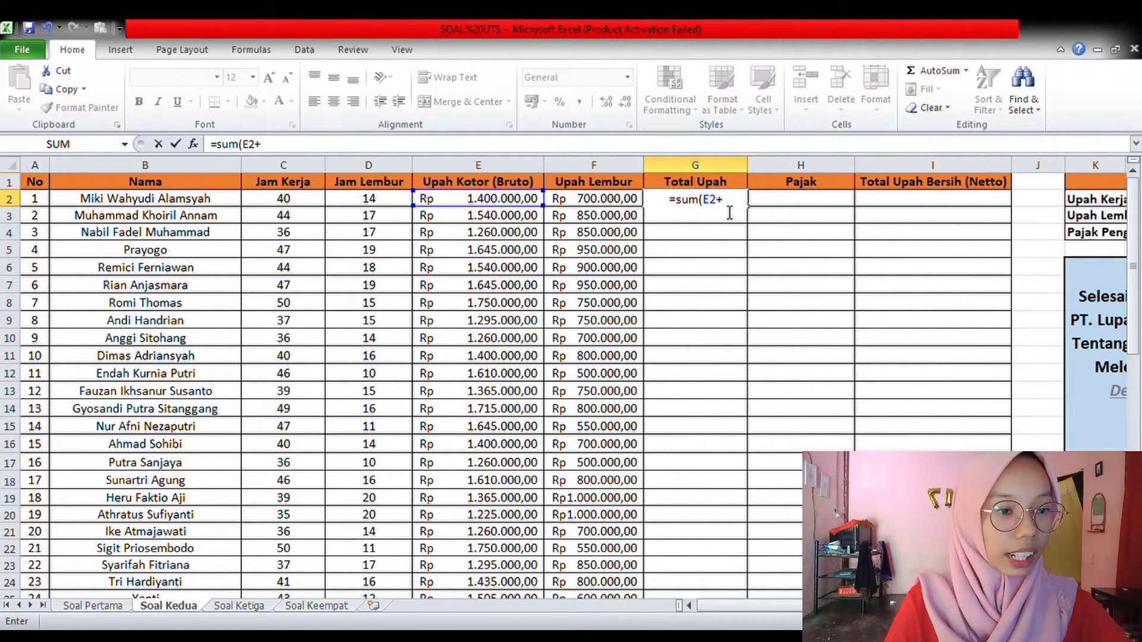
pyautogui.click(622, 201)
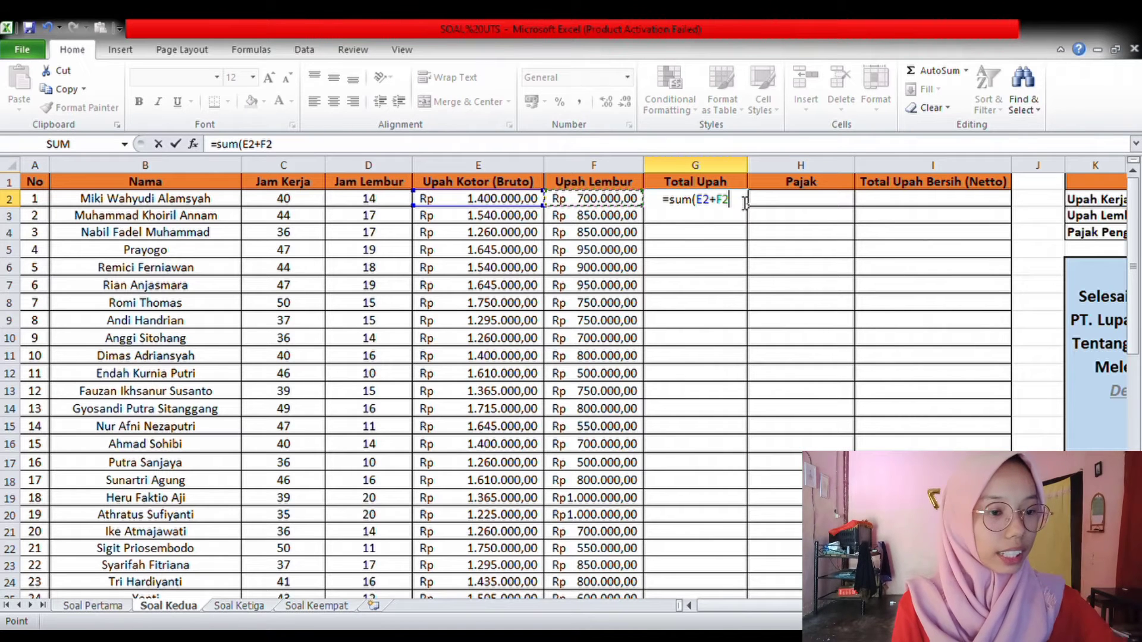
pyautogui.press('Return')
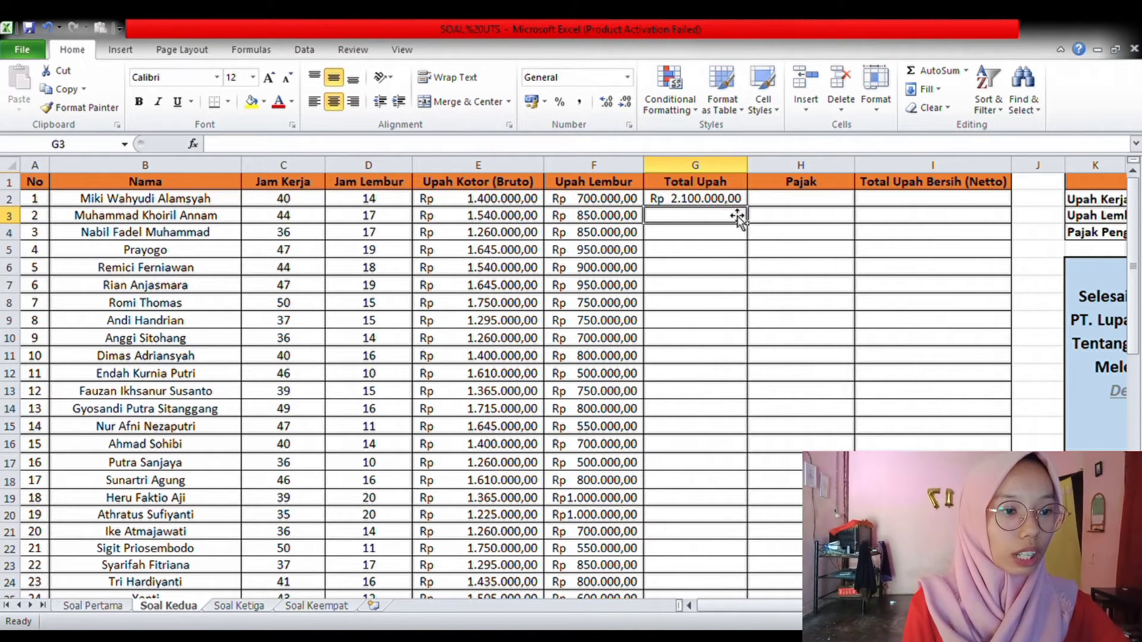
# Step: Fill the Total Upah formula from cell G2 down to G51 for all employees
pyautogui.click(732, 204)
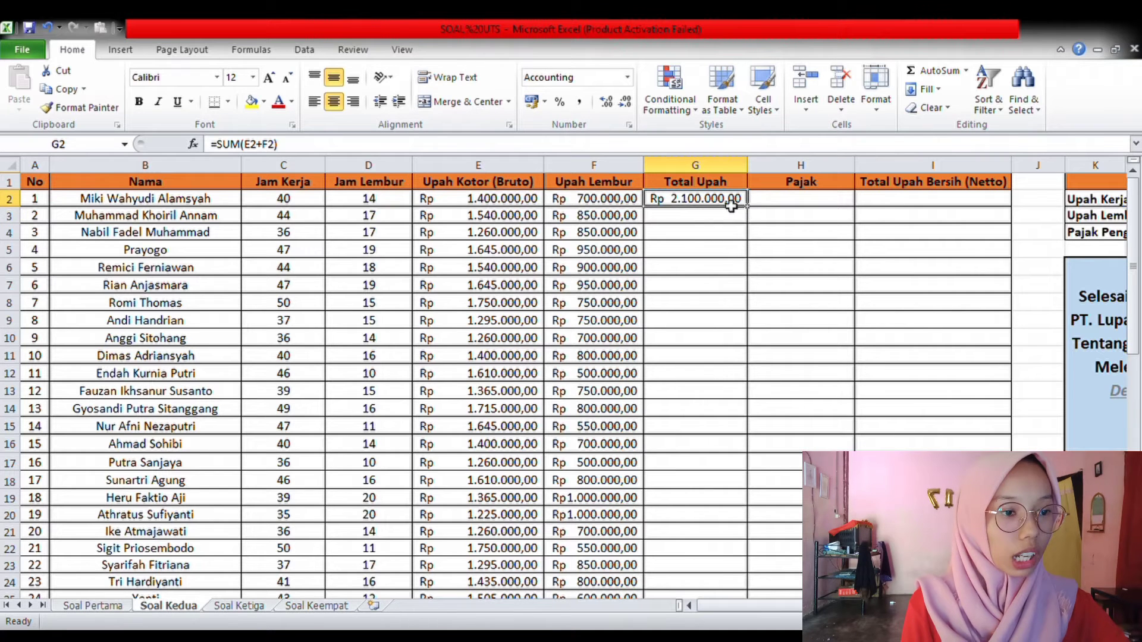
pyautogui.moveTo(753, 210); pyautogui.dragTo(721, 543)
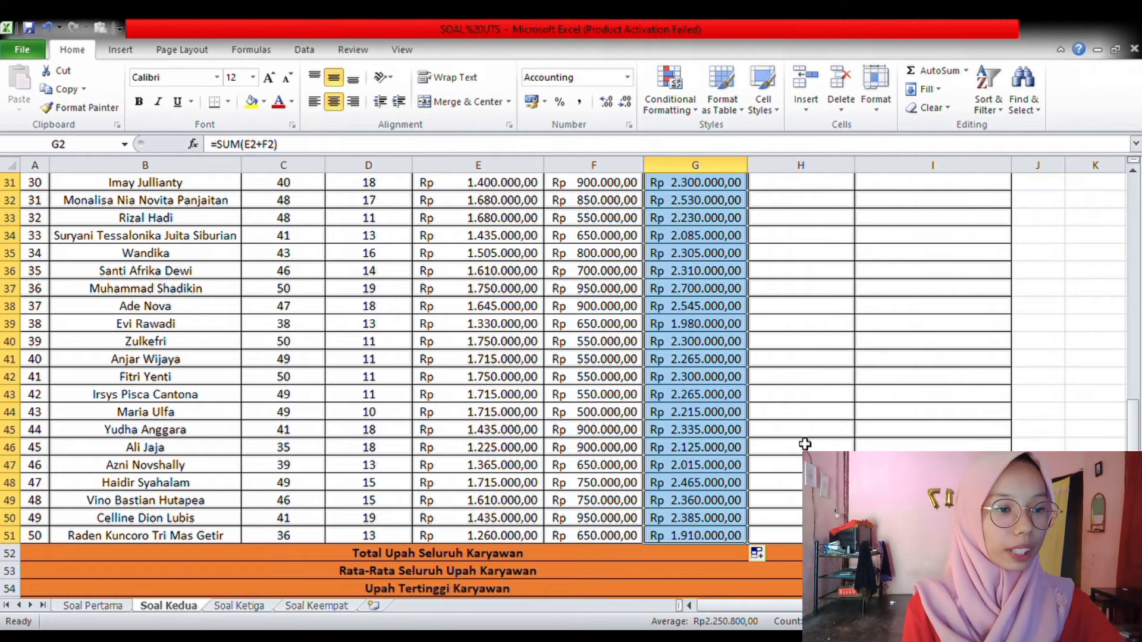
pyautogui.scroll(10, 804, 444)
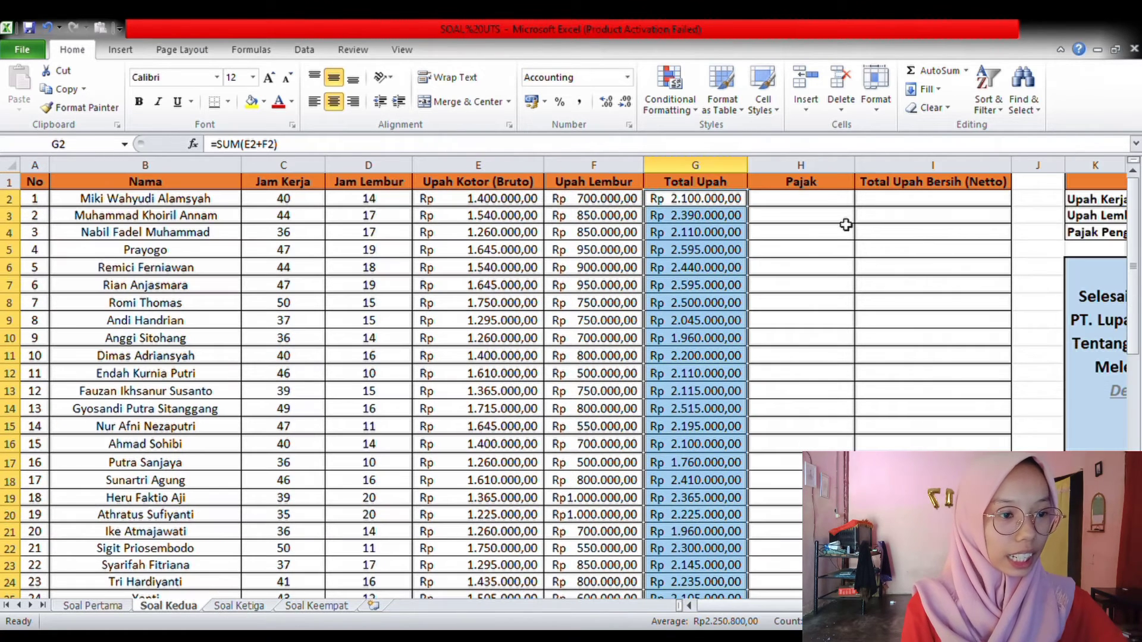
# Step: Enter the formula =G2*$M$4 in cell H2 of the Pajak column, with an absolute reference to the income tax rate
pyautogui.click(825, 201)
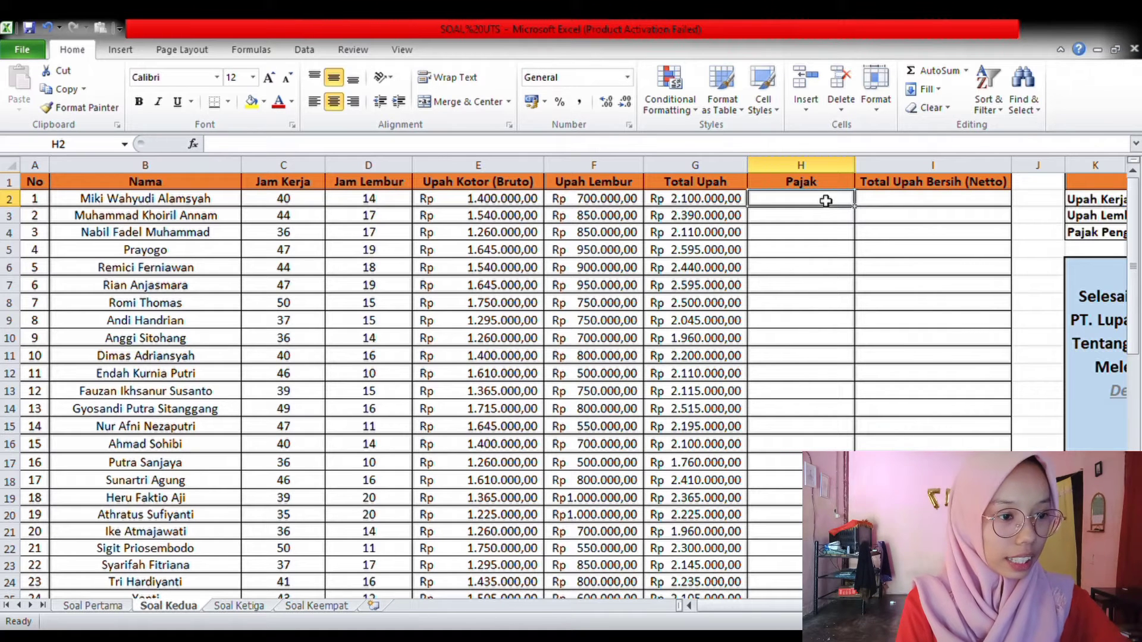
pyautogui.write('=')
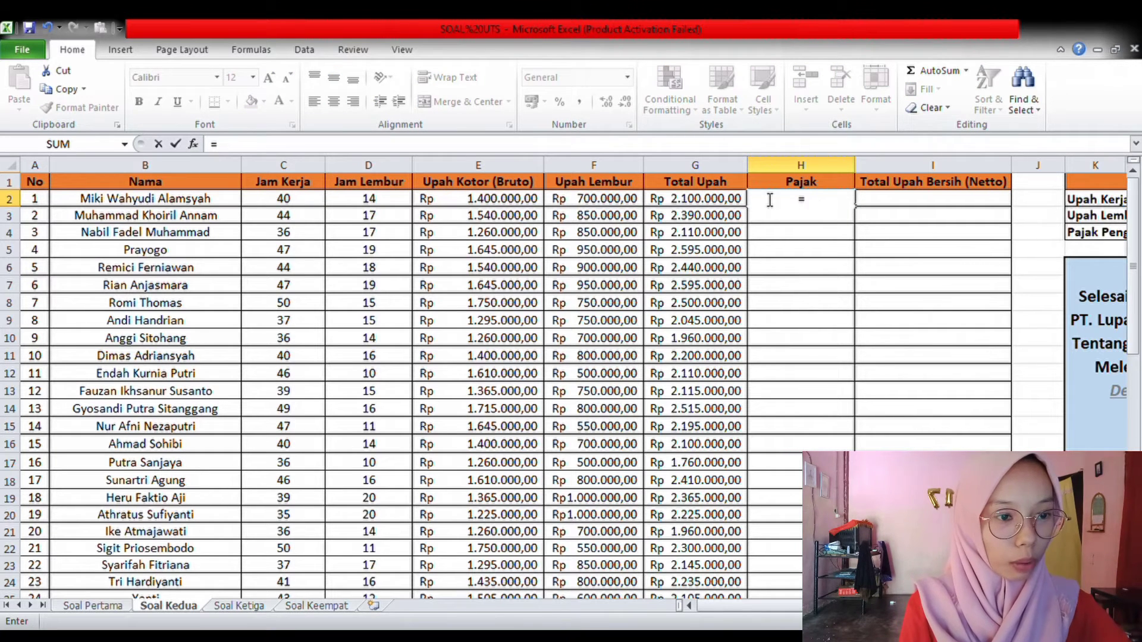
pyautogui.click(696, 203)
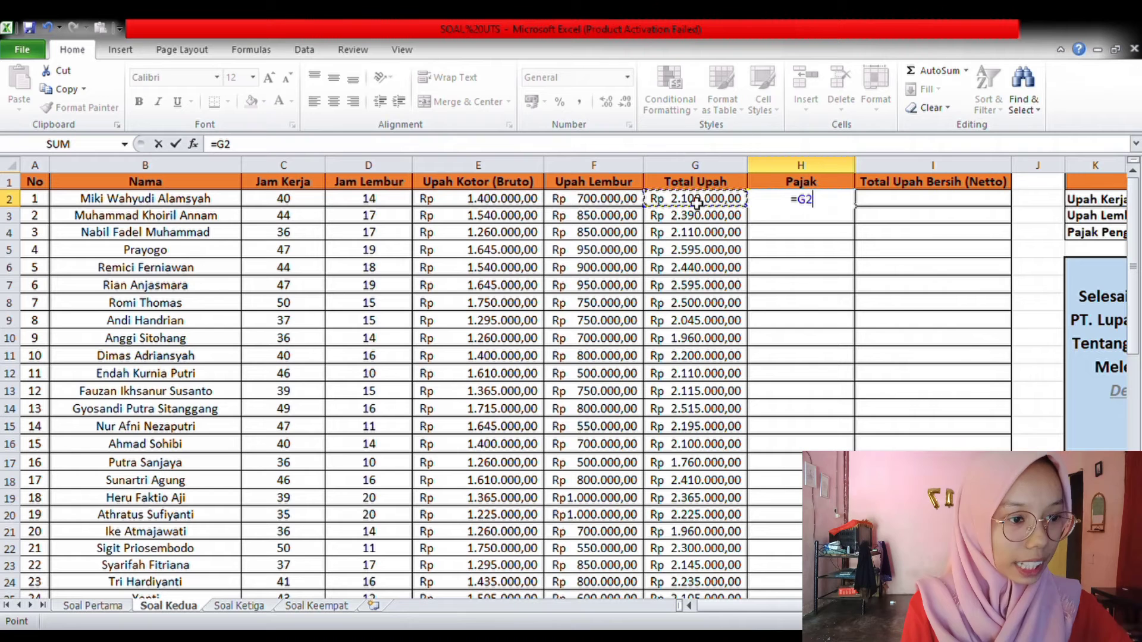
pyautogui.write('*')
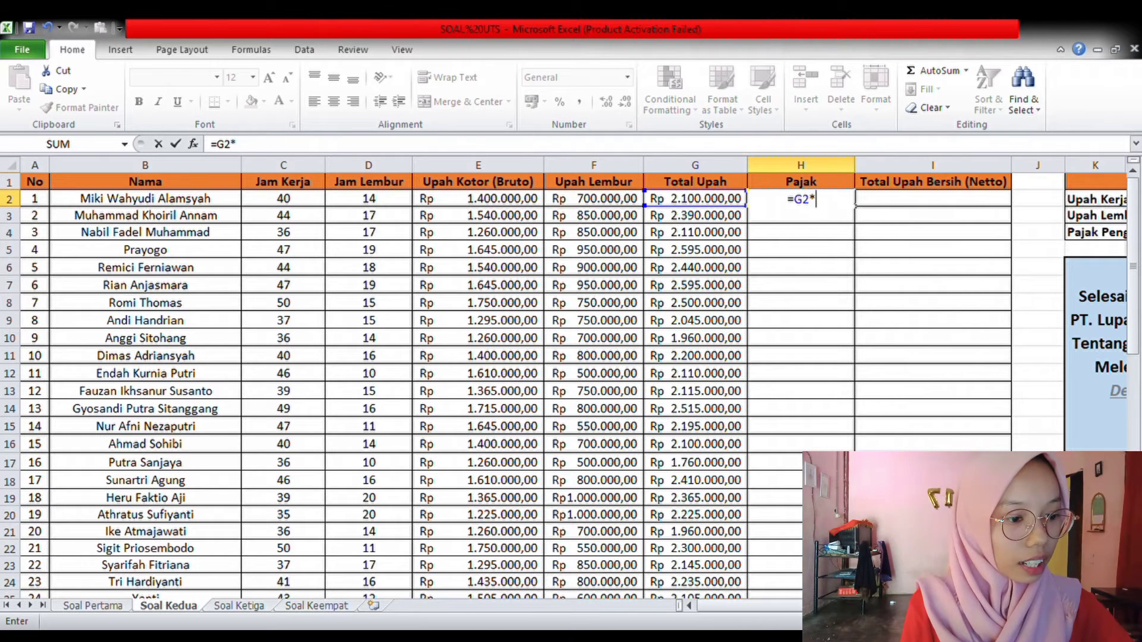
pyautogui.moveTo(702, 605); pyautogui.dragTo(750, 605)
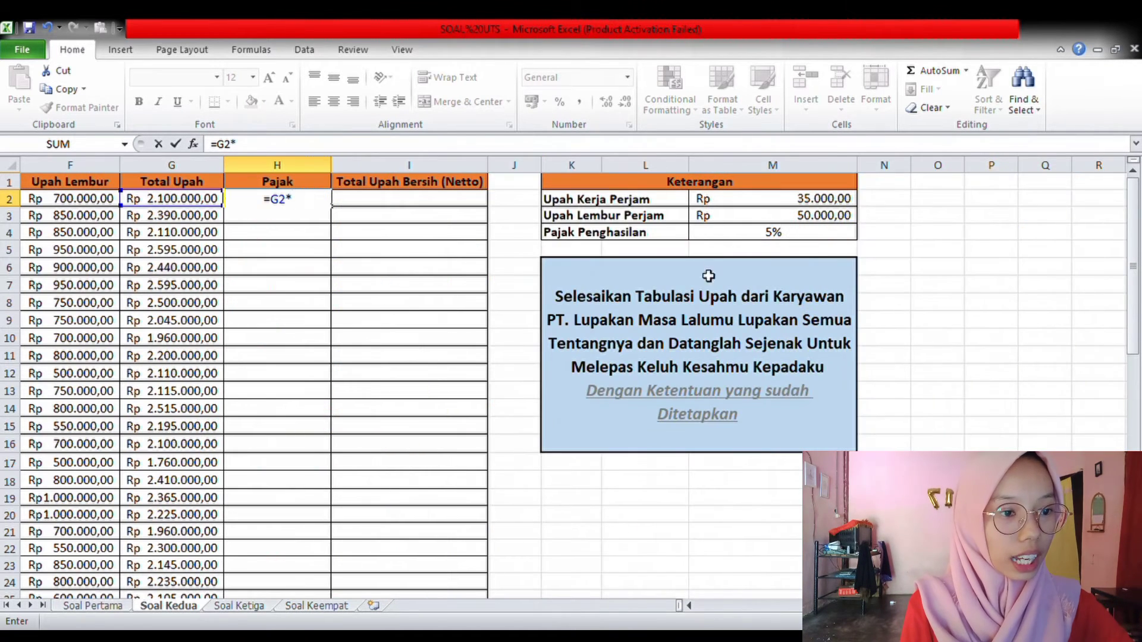
pyautogui.click(800, 234)
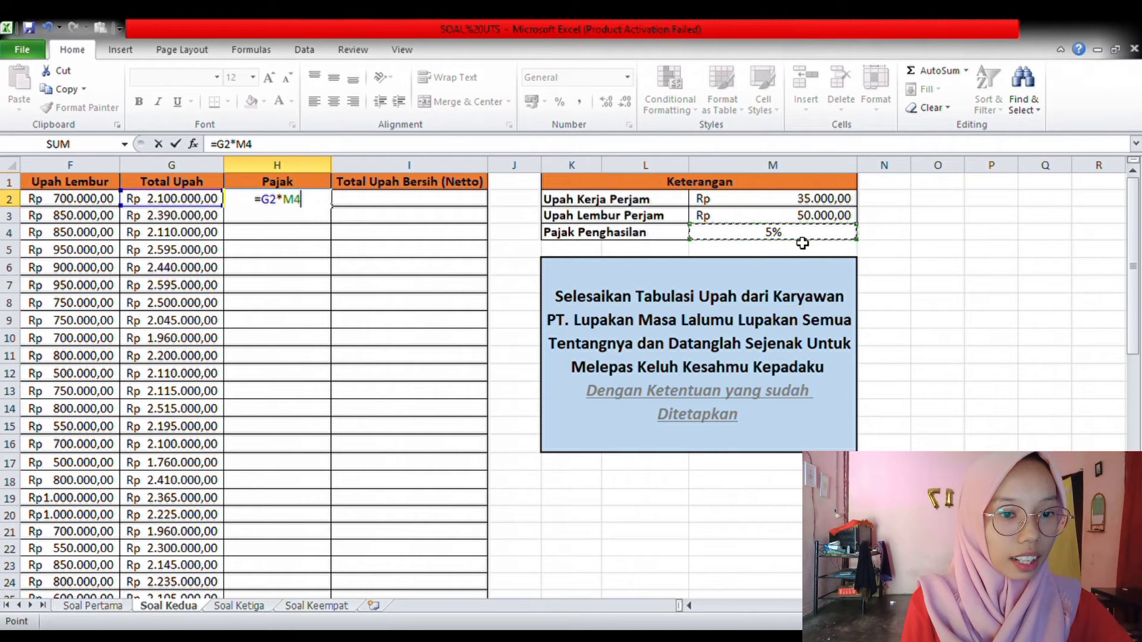
pyautogui.click(689, 606)
pyautogui.click(688, 605)
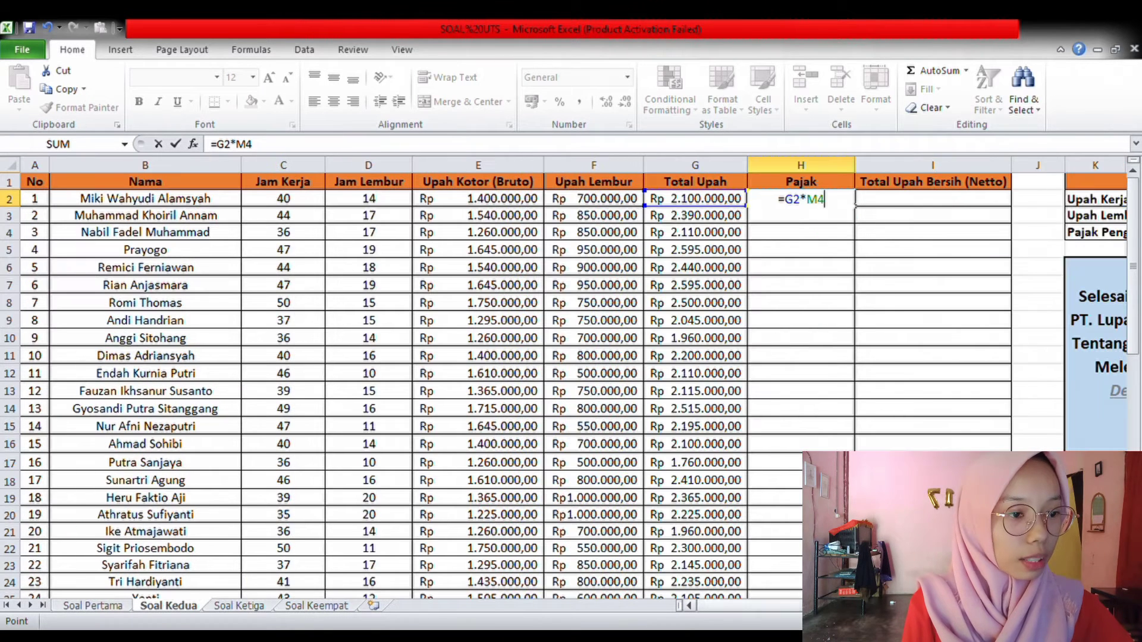
pyautogui.doubleClick(819, 202)
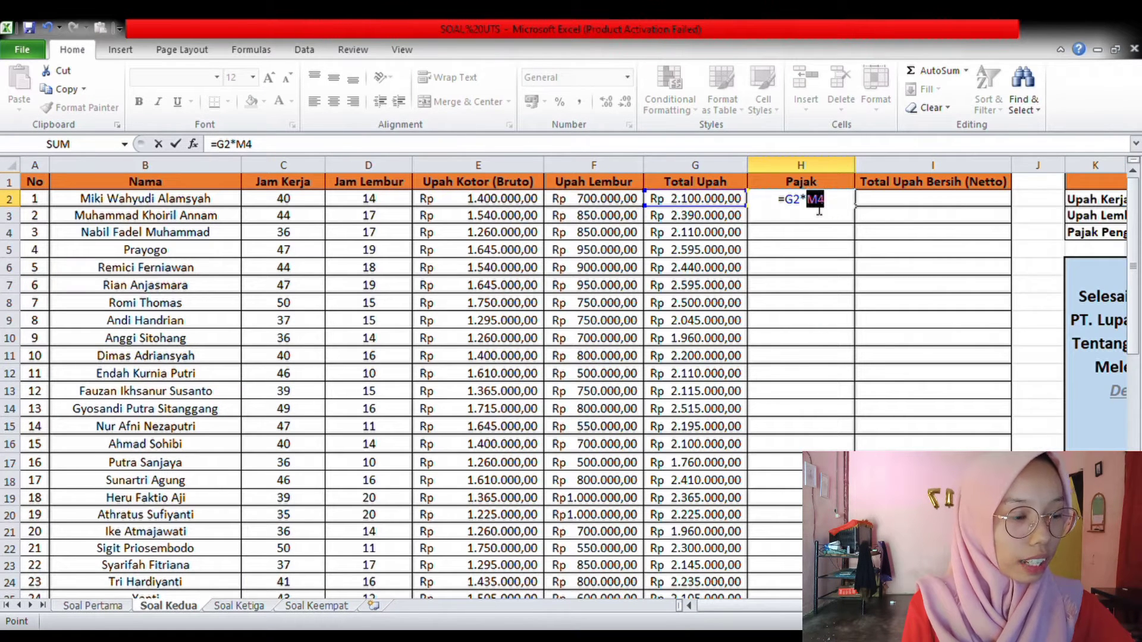
pyautogui.press('F4')
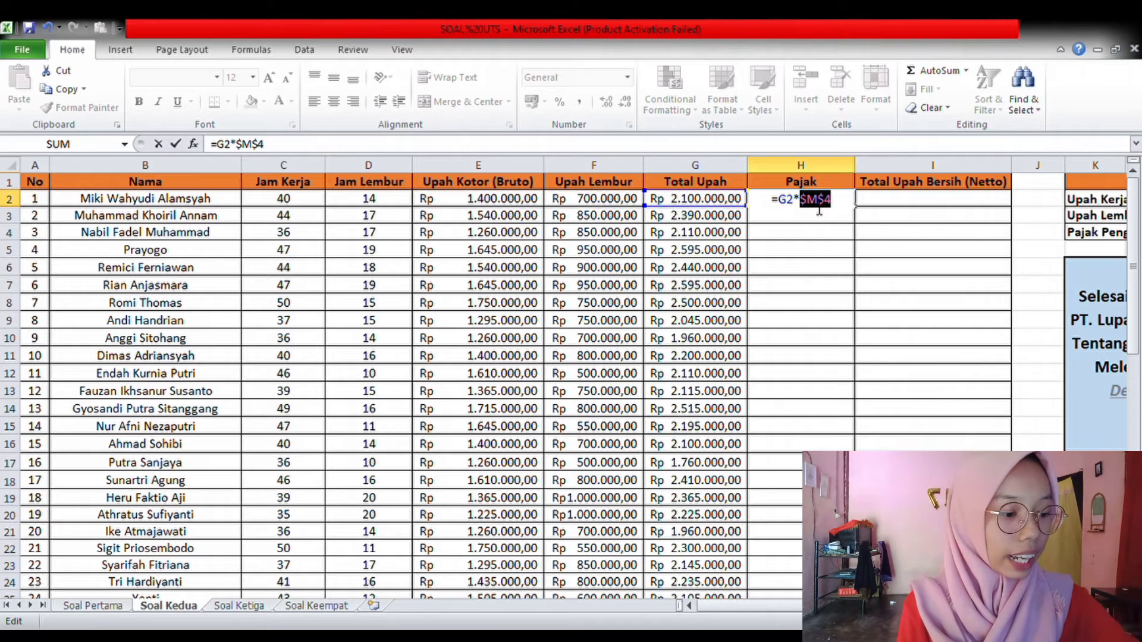
pyautogui.press('Return')
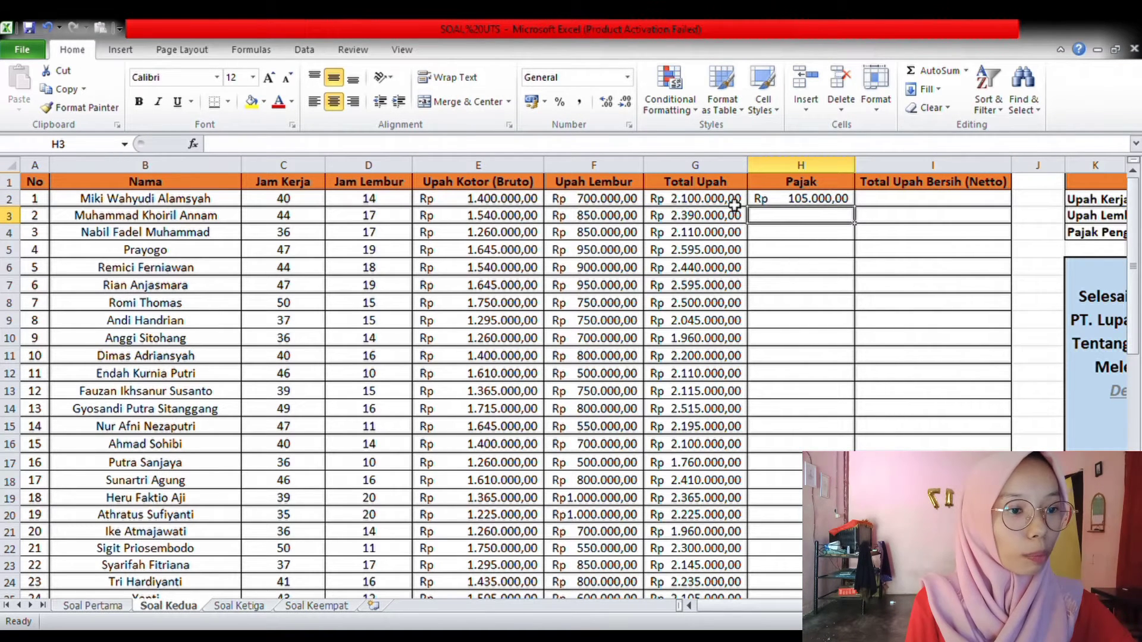
# Step: Fill the Pajak formula from cell H2 down to H51 for all employees
pyautogui.click(851, 195)
pyautogui.moveTo(853, 208); pyautogui.dragTo(856, 516)
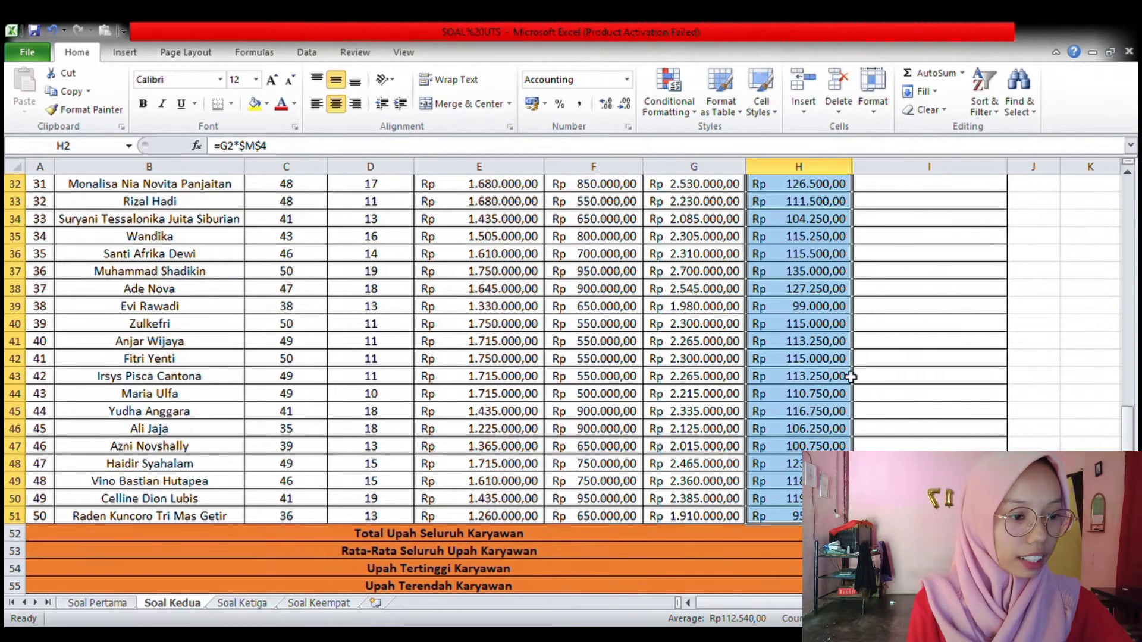
pyautogui.scroll(9, 828, 446)
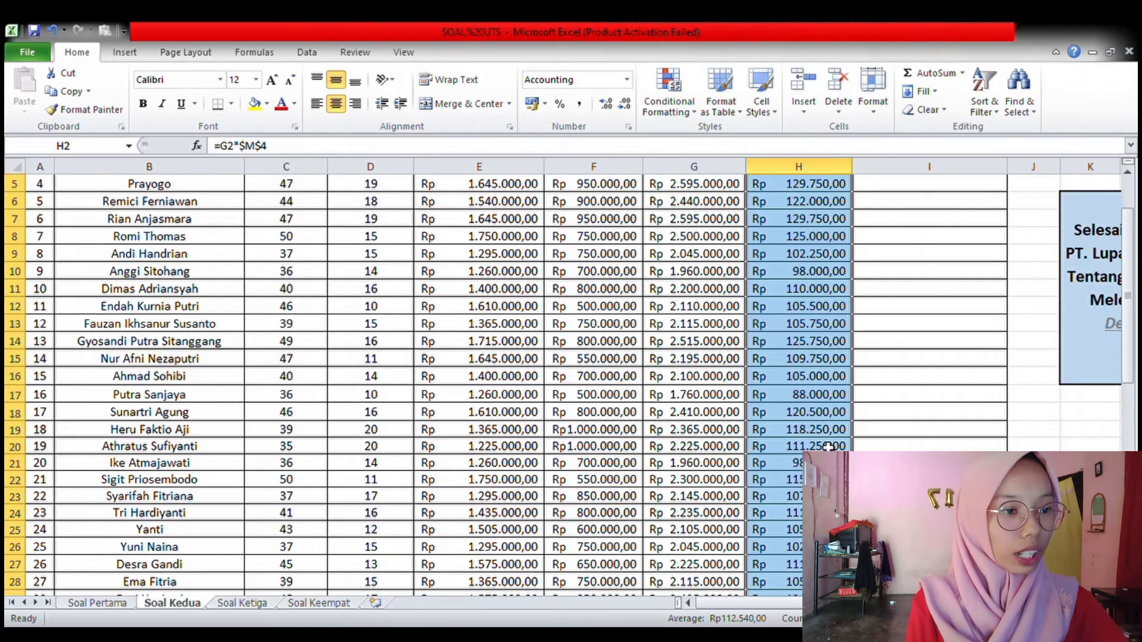
pyautogui.scroll(2, 828, 446)
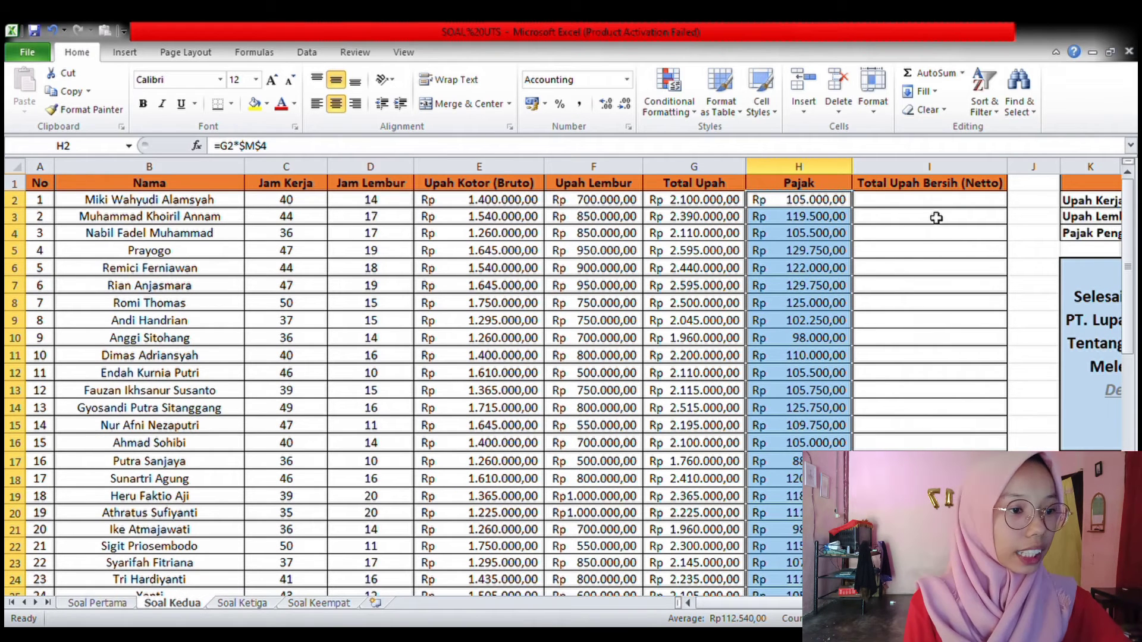
# Step: Enter the formula =E2+F2-$M$4 in cell I2 of the Total Upah Bersih (Netto) column, with an absolute reference to the tax rate
pyautogui.click(920, 205)
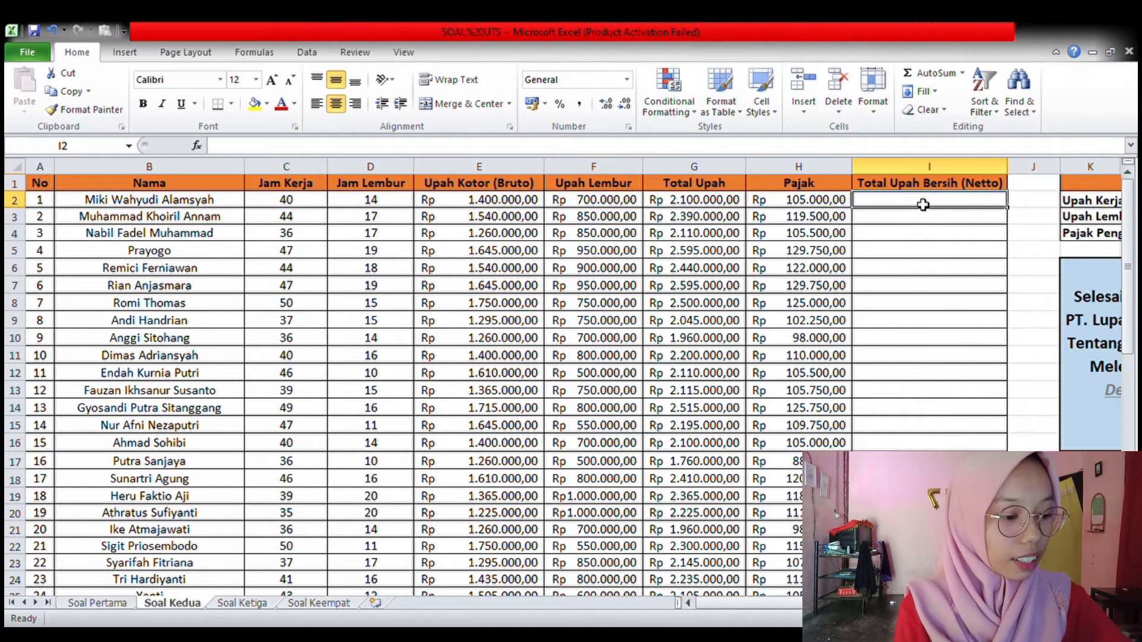
pyautogui.write('=')
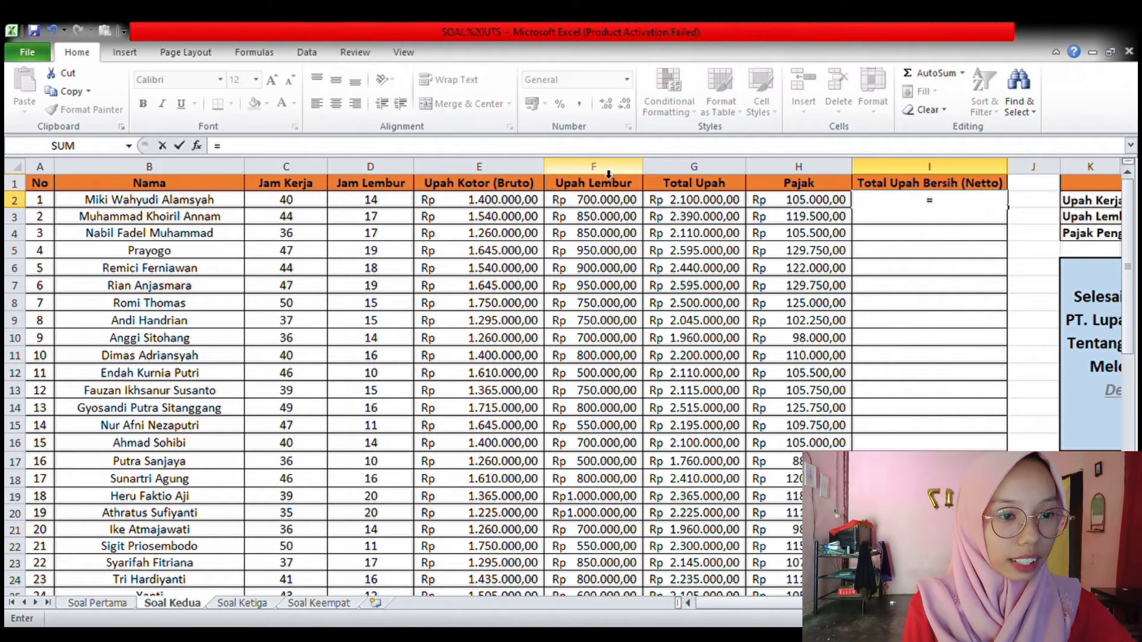
pyautogui.click(490, 205)
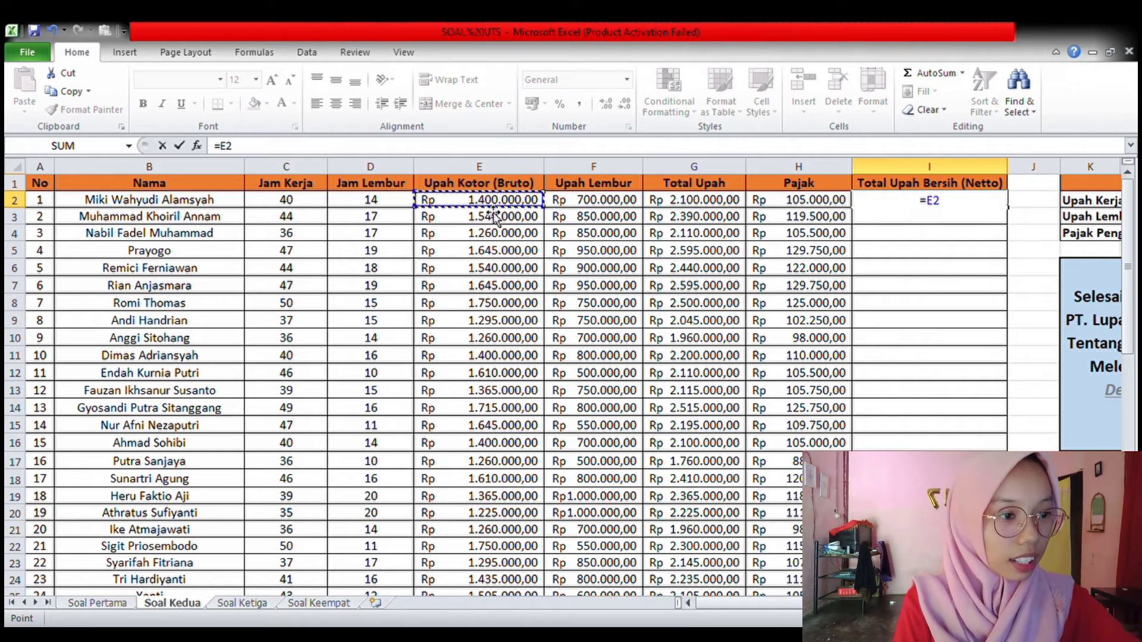
pyautogui.write('+')
pyautogui.click(568, 207)
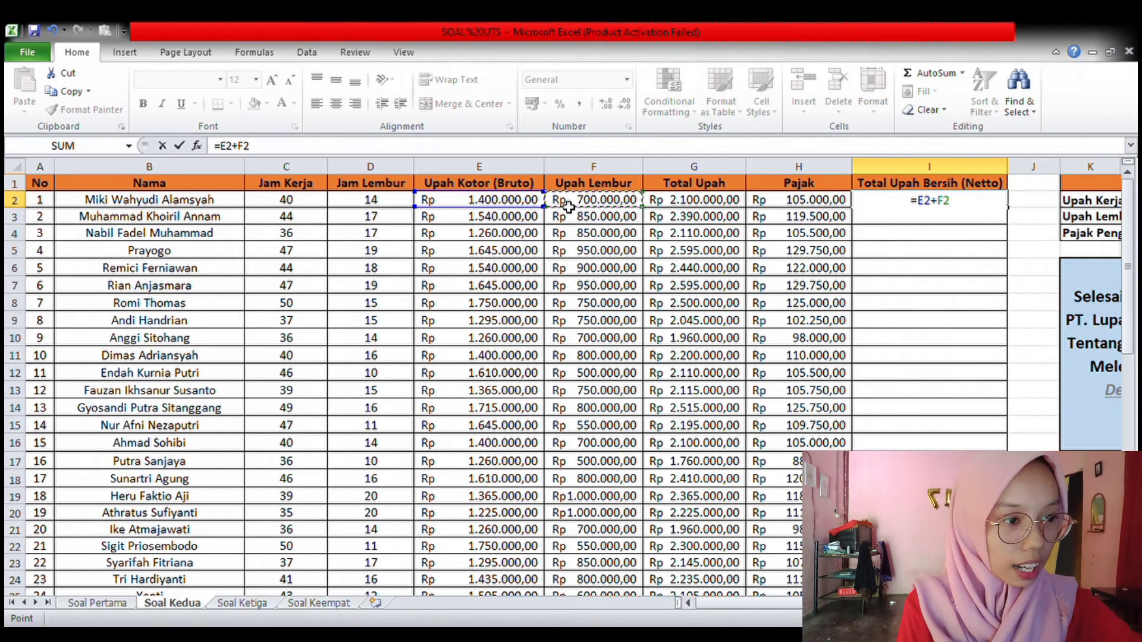
pyautogui.write('-')
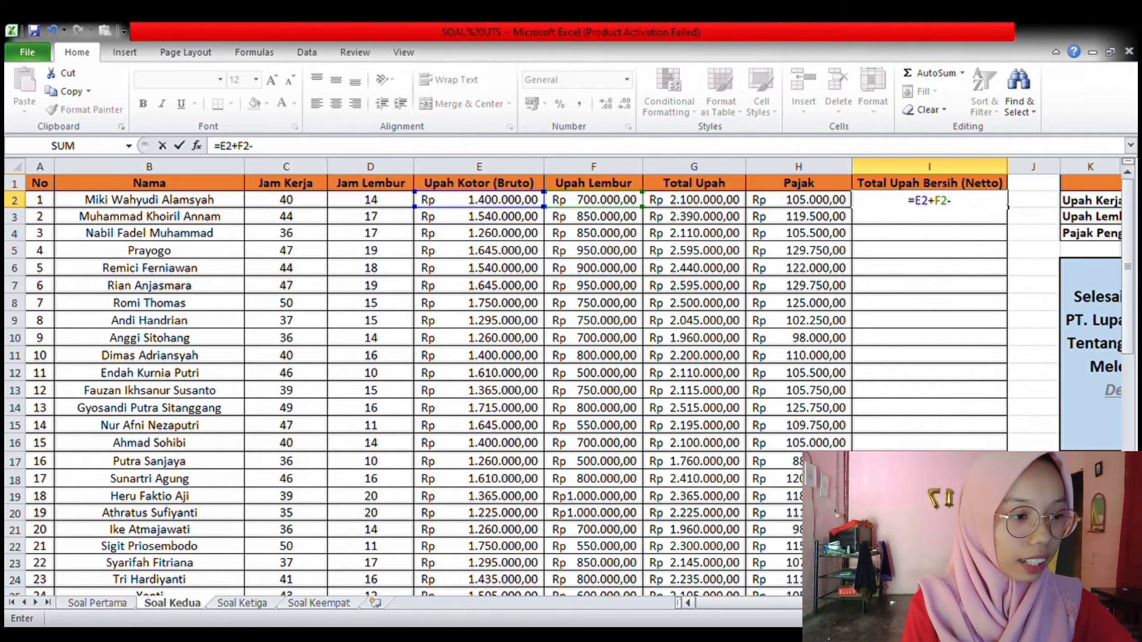
pyautogui.hscroll(5, 744, 602)
pyautogui.click(769, 235)
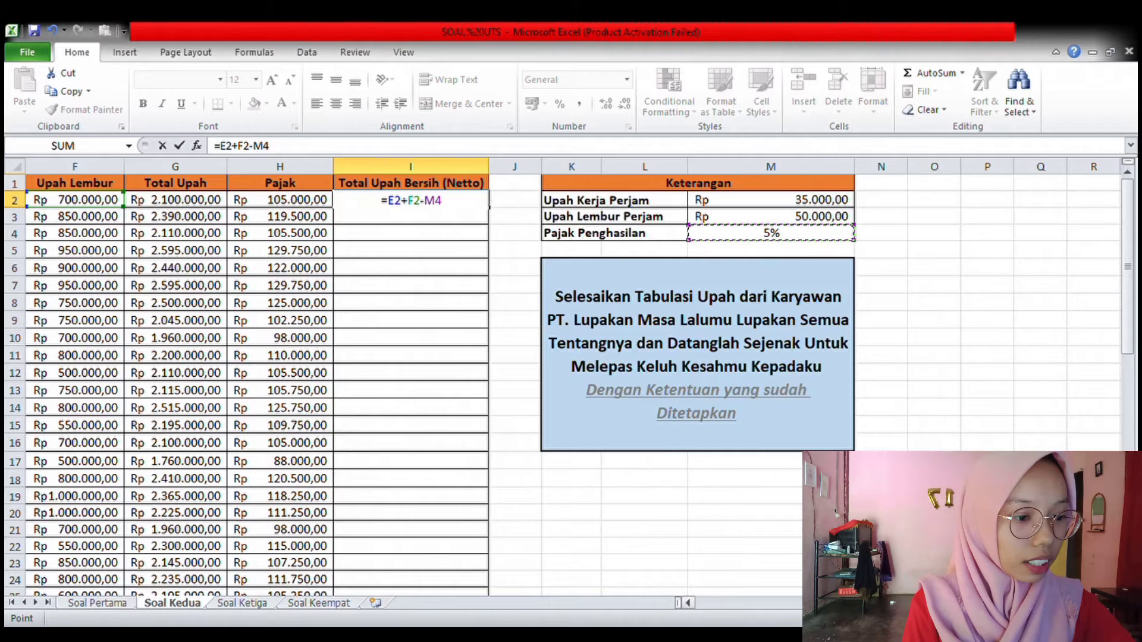
pyautogui.hscroll(-4, 689, 602)
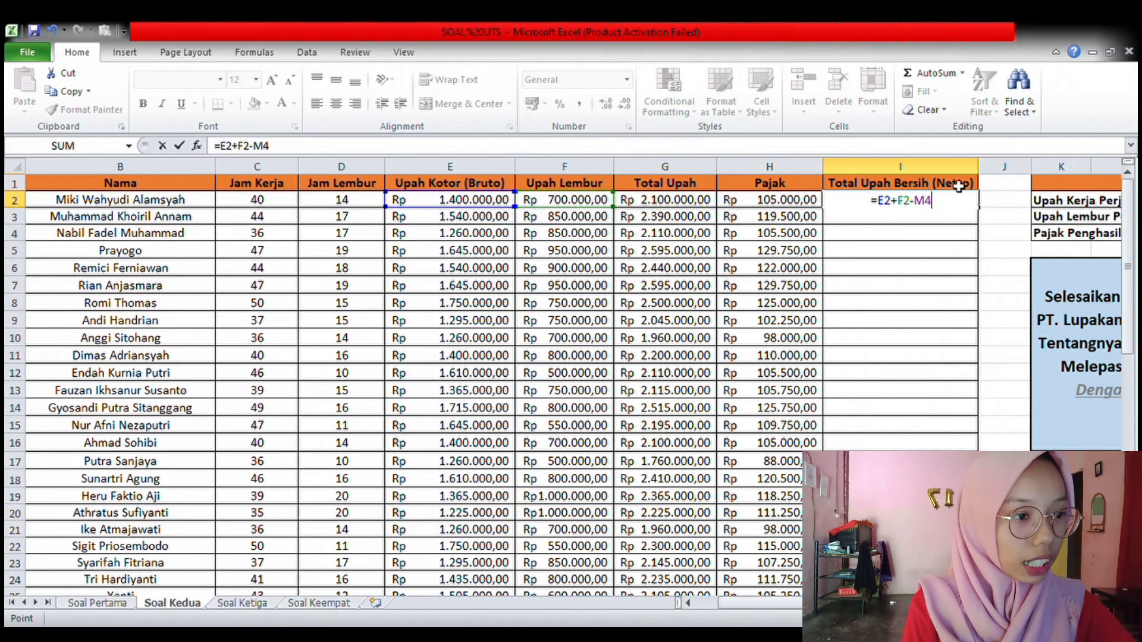
pyautogui.moveTo(935, 211); pyautogui.dragTo(925, 213)
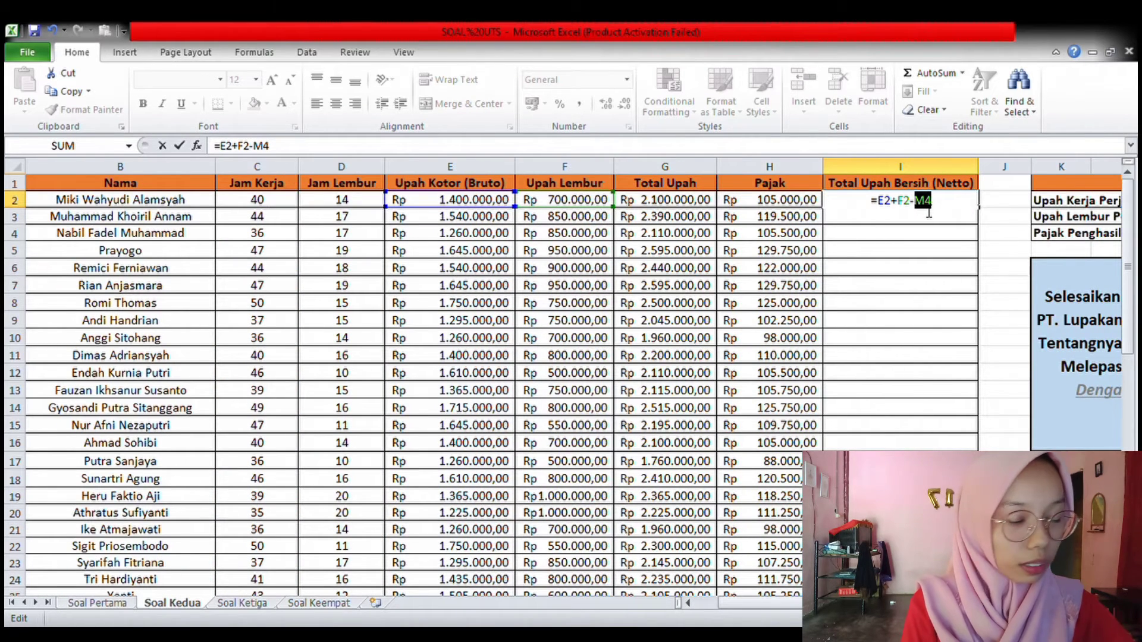
pyautogui.press('F4')
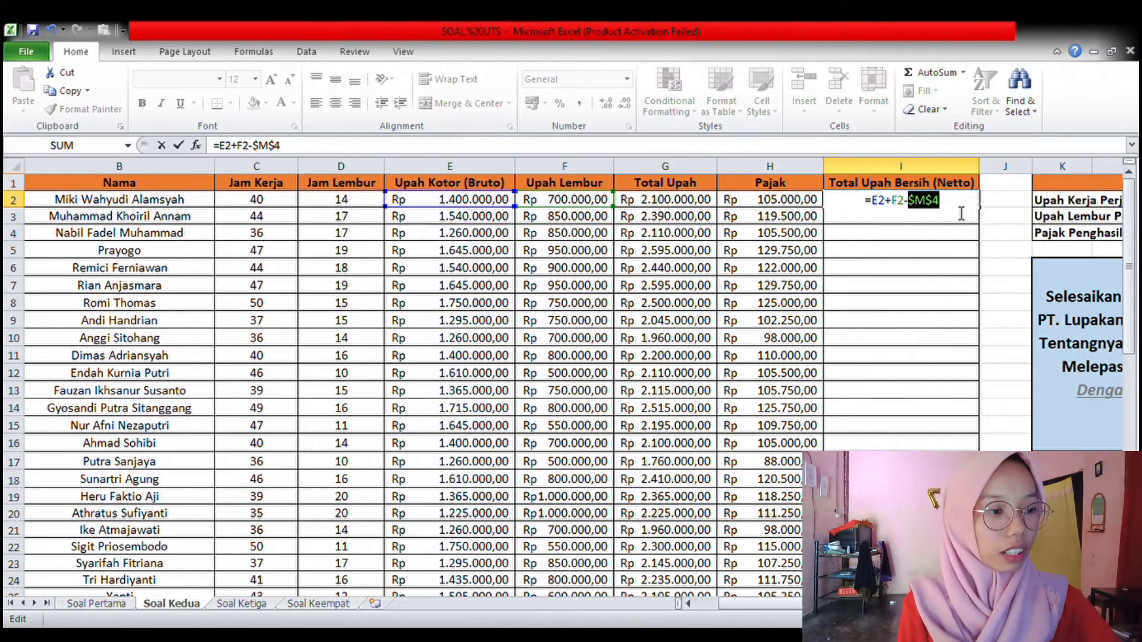
pyautogui.press('Return')
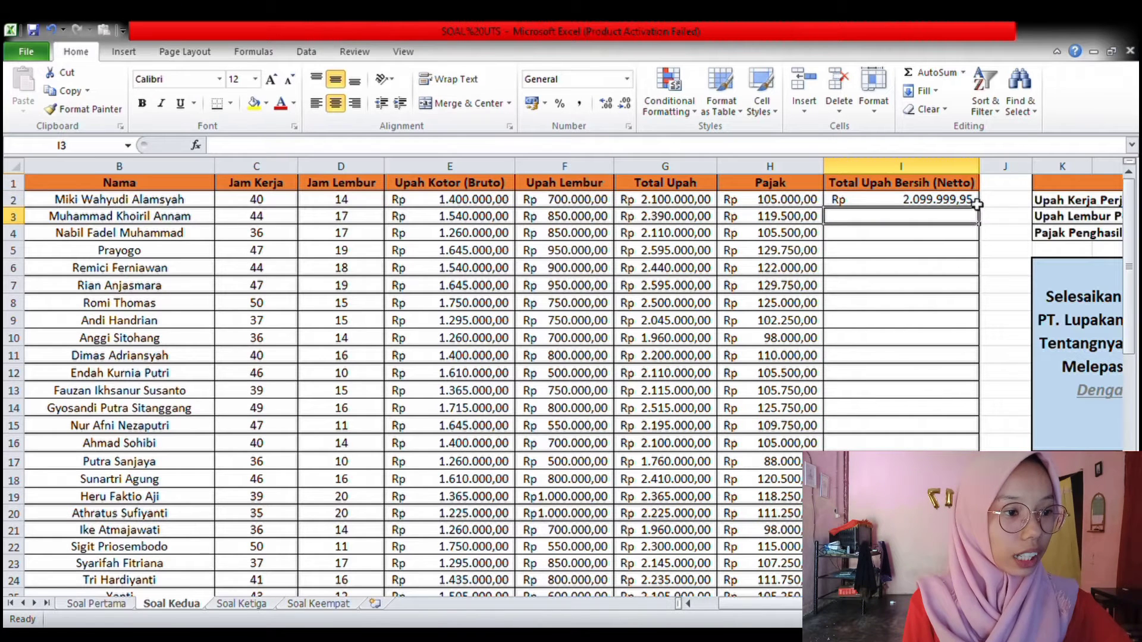
# Step: Fill the Total Upah Bersih (Netto) formula from cell I2 down to I51 for all employees
pyautogui.click(976, 202)
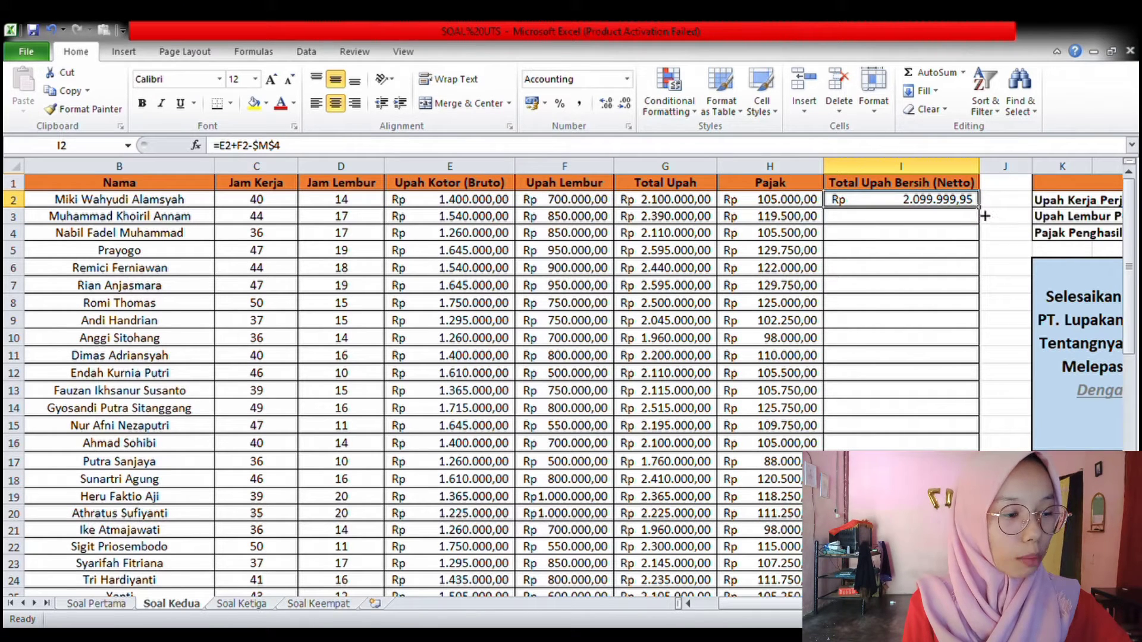
pyautogui.moveTo(985, 216); pyautogui.dragTo(985, 452)
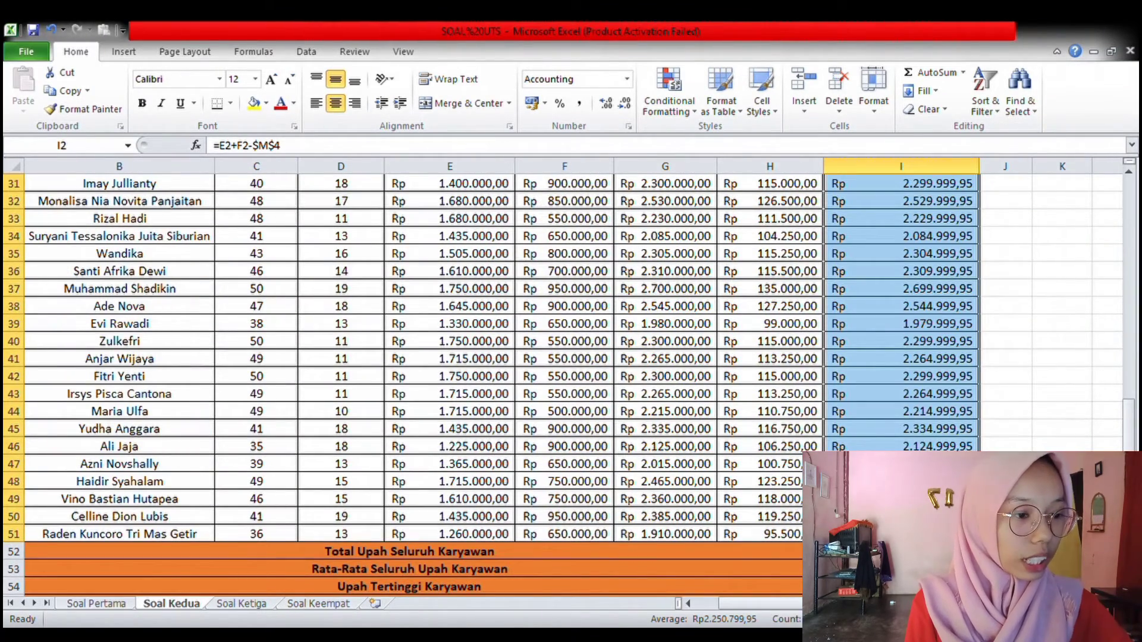
# Step: Review the Total Upah Bersih (Netto) values from the first employee row down to the summary rows
pyautogui.scroll(10, 571, 369)
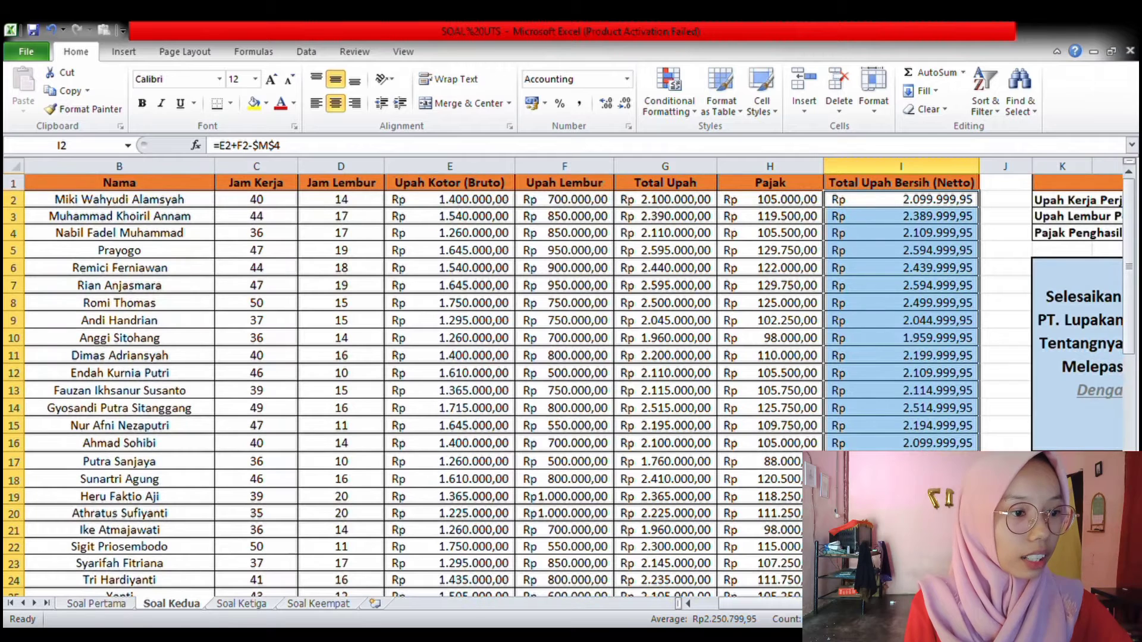
pyautogui.click(931, 203)
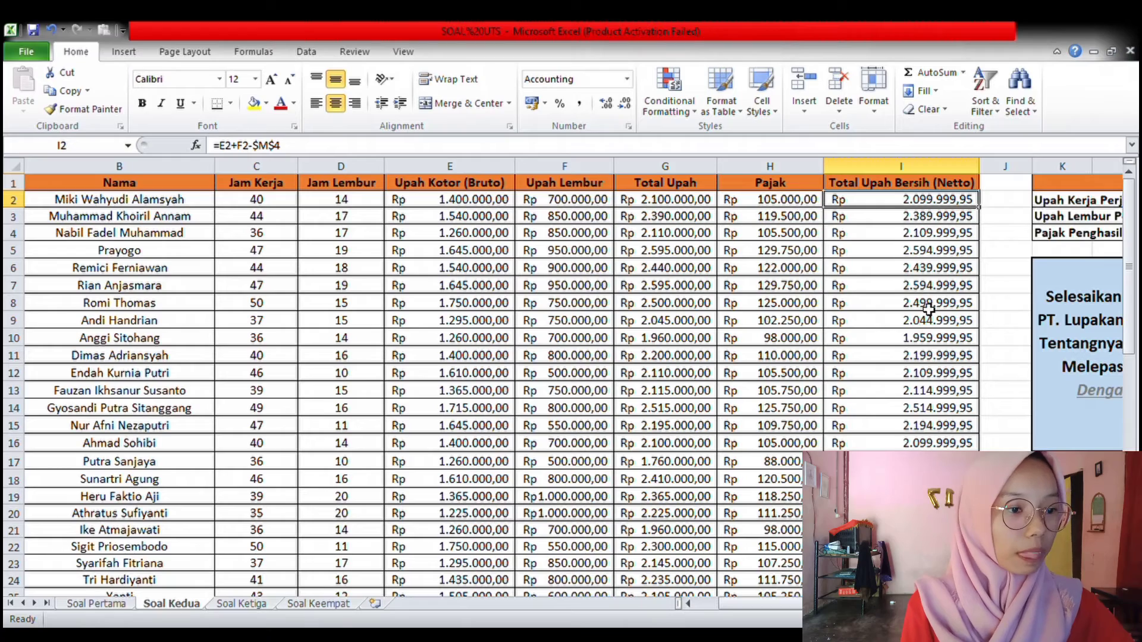
pyautogui.scroll(-2, 925, 333)
pyautogui.scroll(-1, 925, 333)
pyautogui.scroll(3, 925, 336)
pyautogui.scroll(-5, 924, 339)
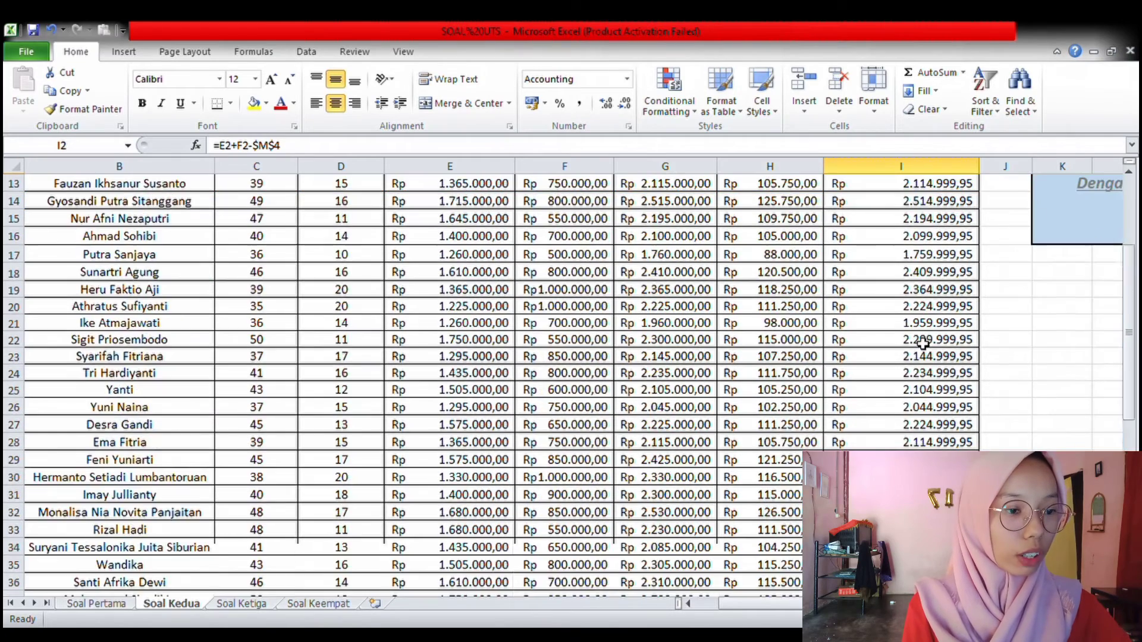
pyautogui.scroll(-8, 923, 344)
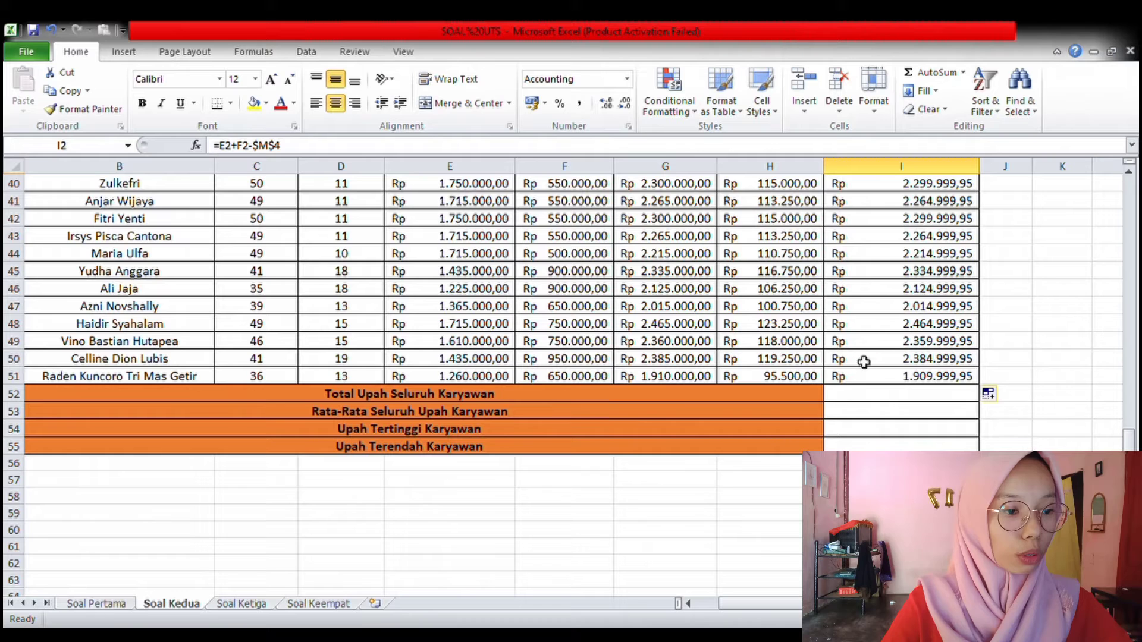
# Step: Enter a SUM formula over I2:I51 in cell I52 for Total Upah Seluruh Karyawan
pyautogui.click(895, 400)
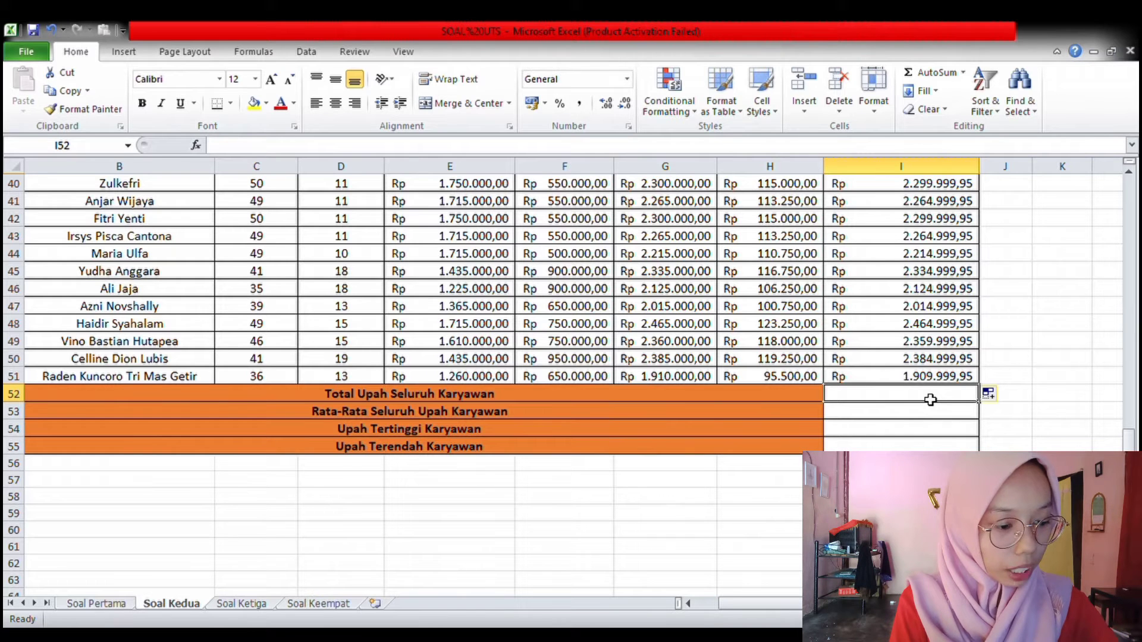
pyautogui.write('=sum')
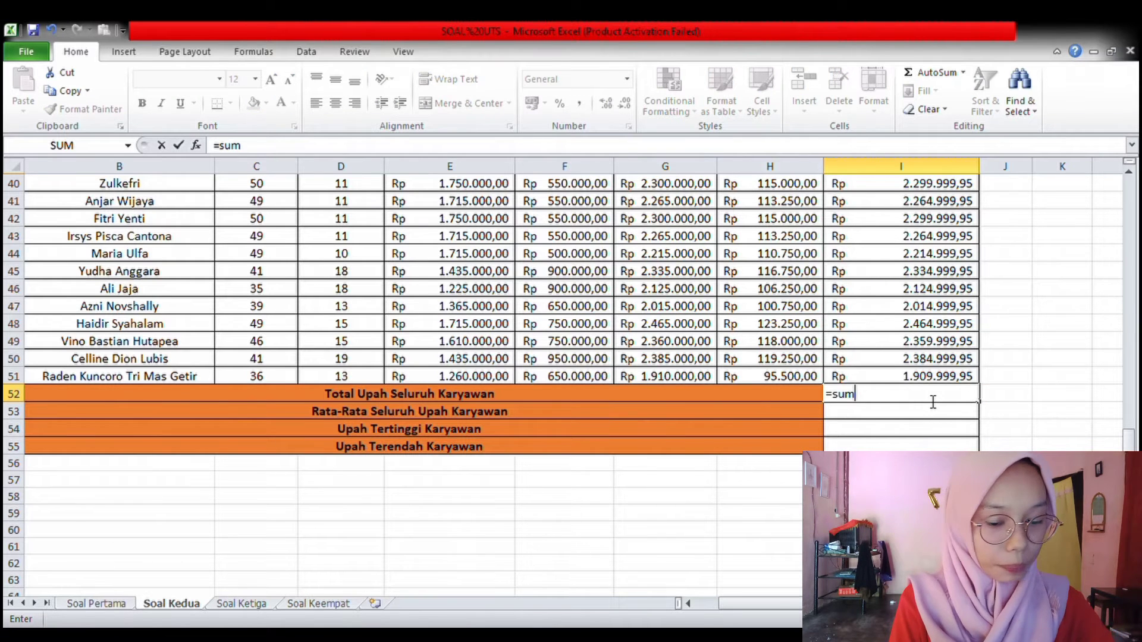
pyautogui.write('(')
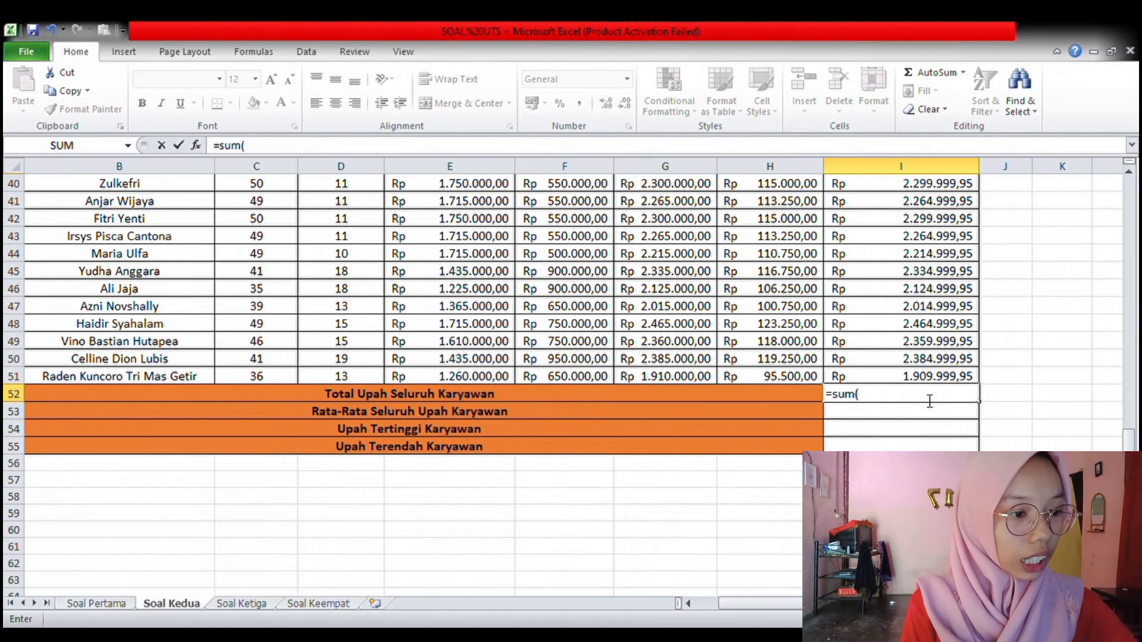
pyautogui.scroll(13, 931, 400)
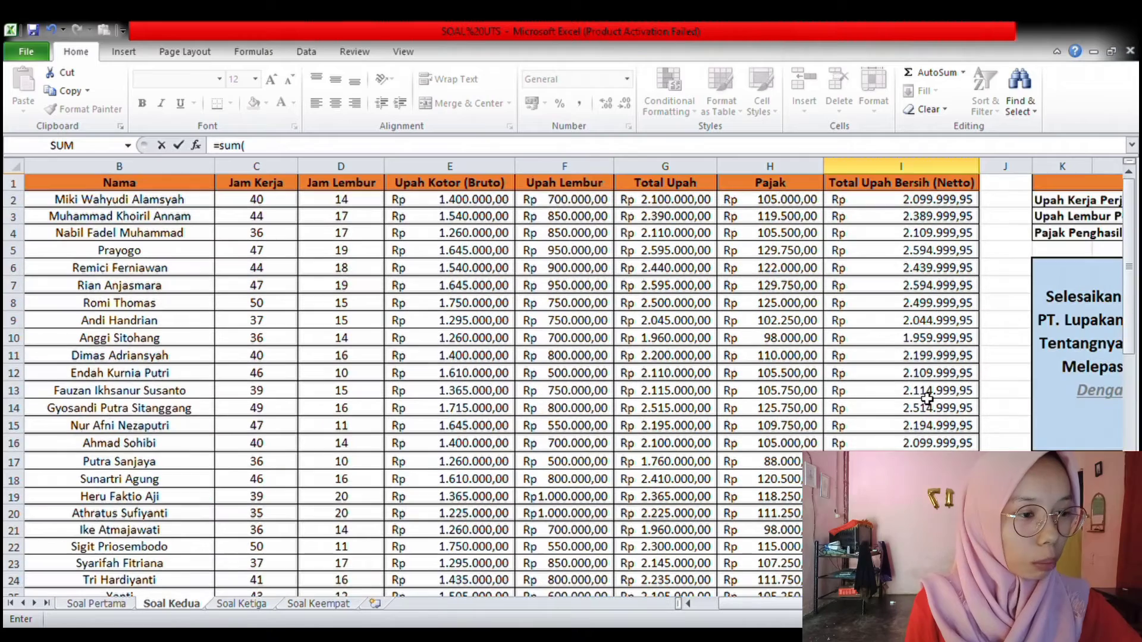
pyautogui.click(929, 204)
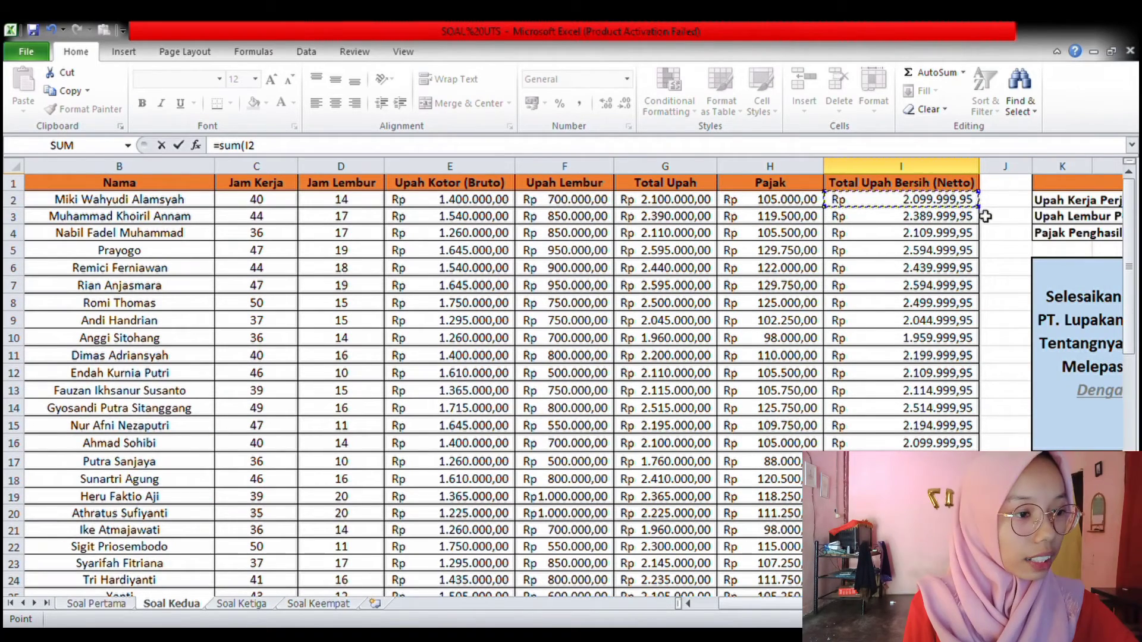
pyautogui.moveTo(992, 222); pyautogui.dragTo(913, 553)
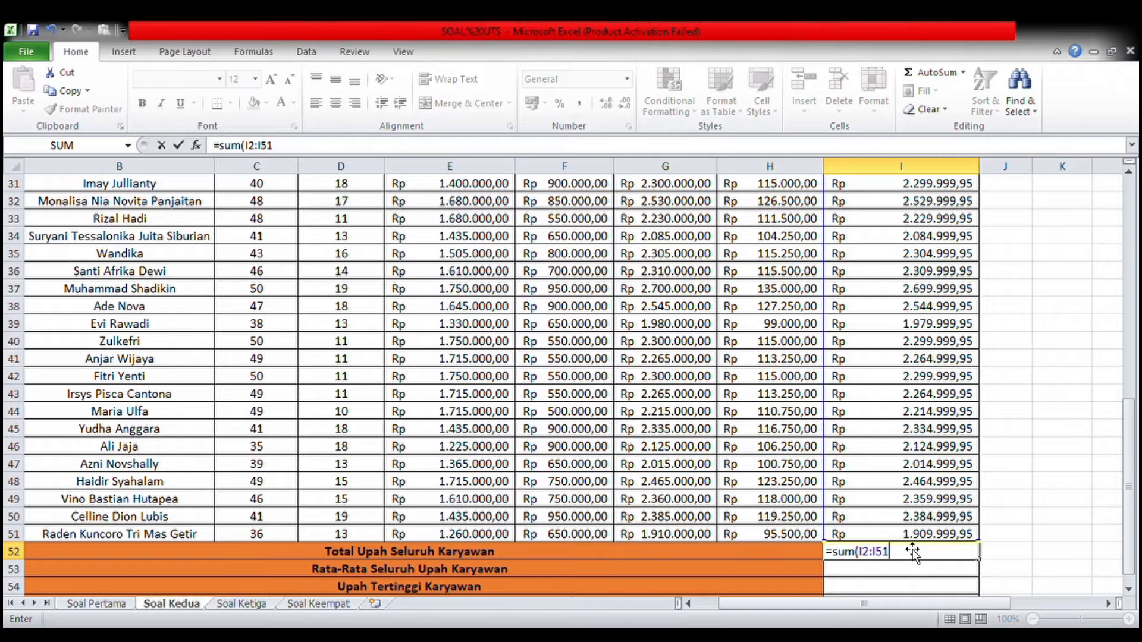
pyautogui.press('Return')
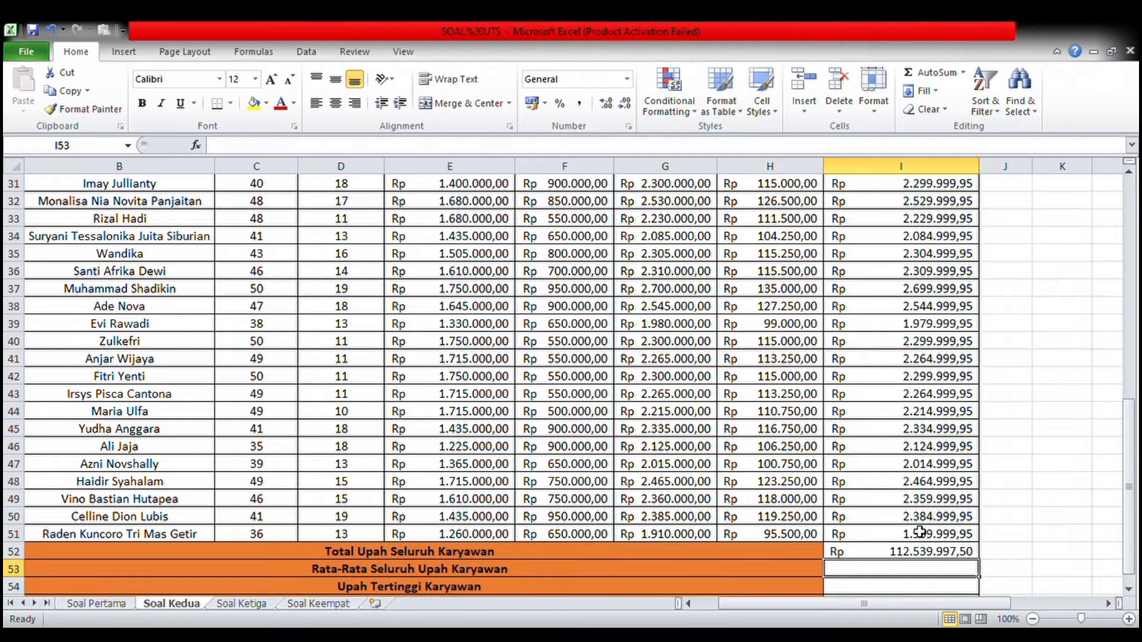
# Step: Enter an AVERAGE formula over I2:I51 in cell I53 for Rata-Rata Seluruh Upah Karyawan
pyautogui.scroll(-2, 920, 531)
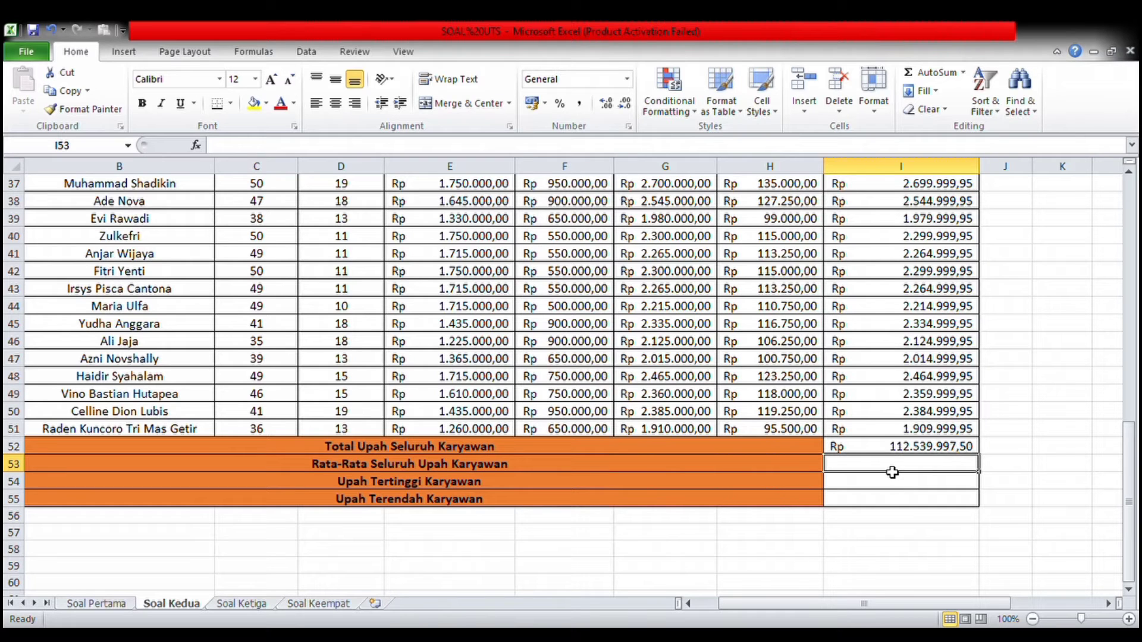
pyautogui.write('=average')
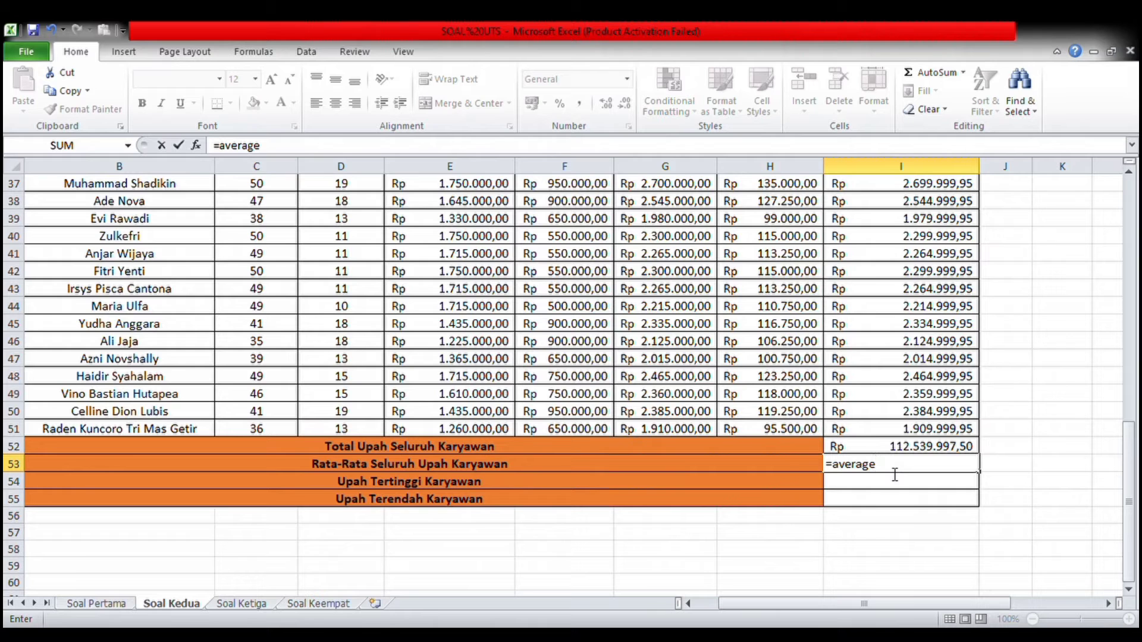
pyautogui.write('(')
pyautogui.scroll(12, 871, 417)
pyautogui.click(921, 204)
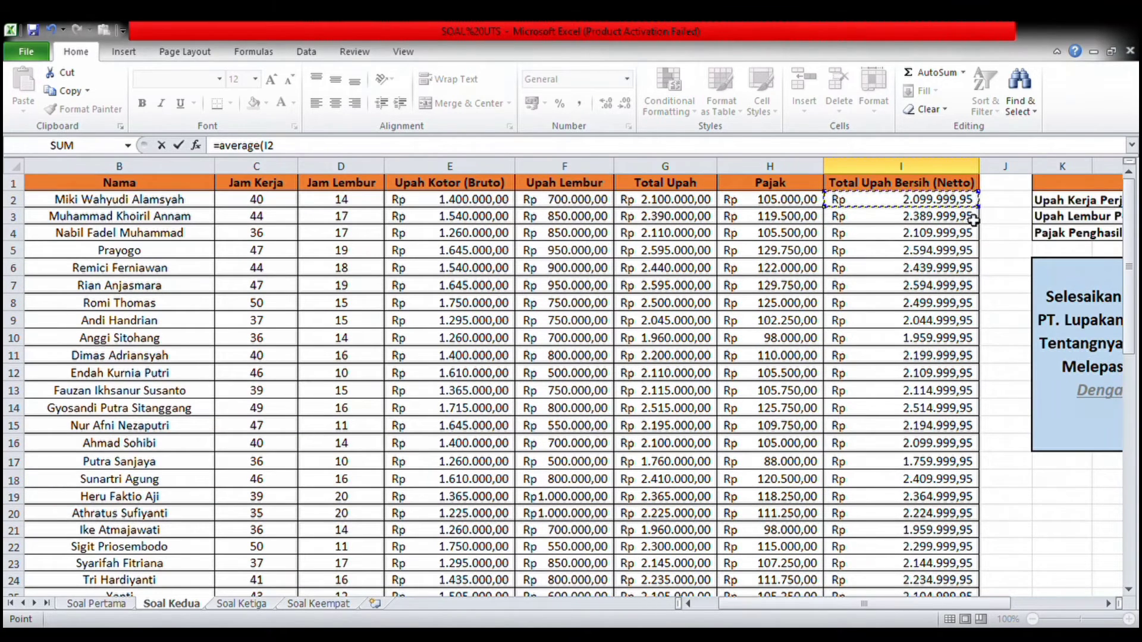
pyautogui.moveTo(990, 220); pyautogui.dragTo(938, 476)
pyautogui.press('Return')
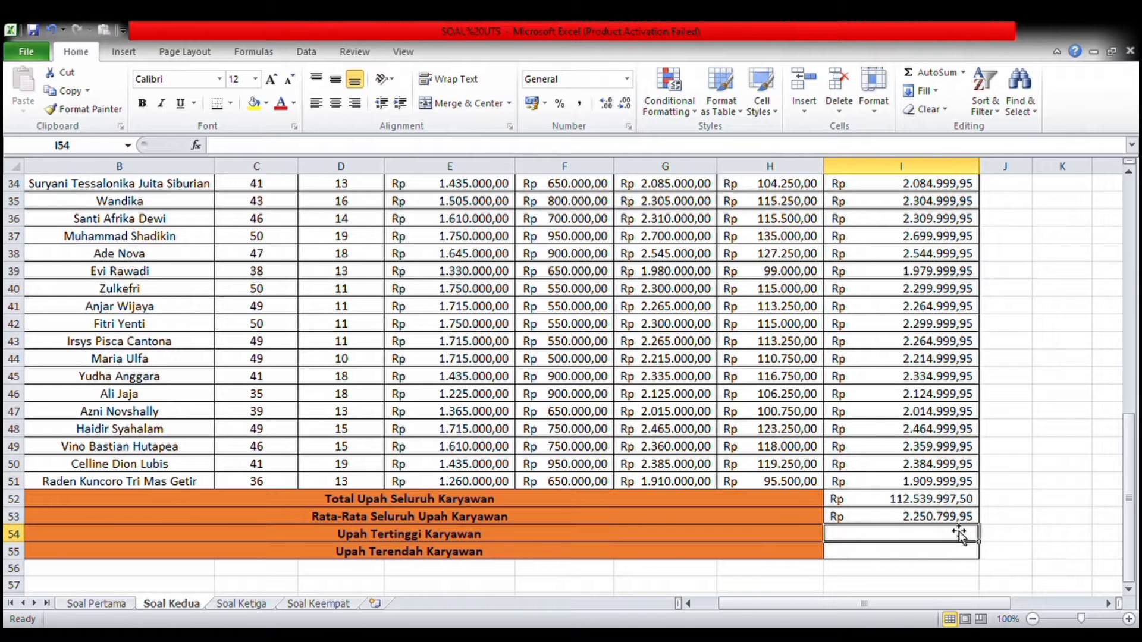
# Step: Enter a MAX formula over I2:I51 in cell I54 for Upah Tertinggi Karyawan
pyautogui.scroll(-1, 959, 534)
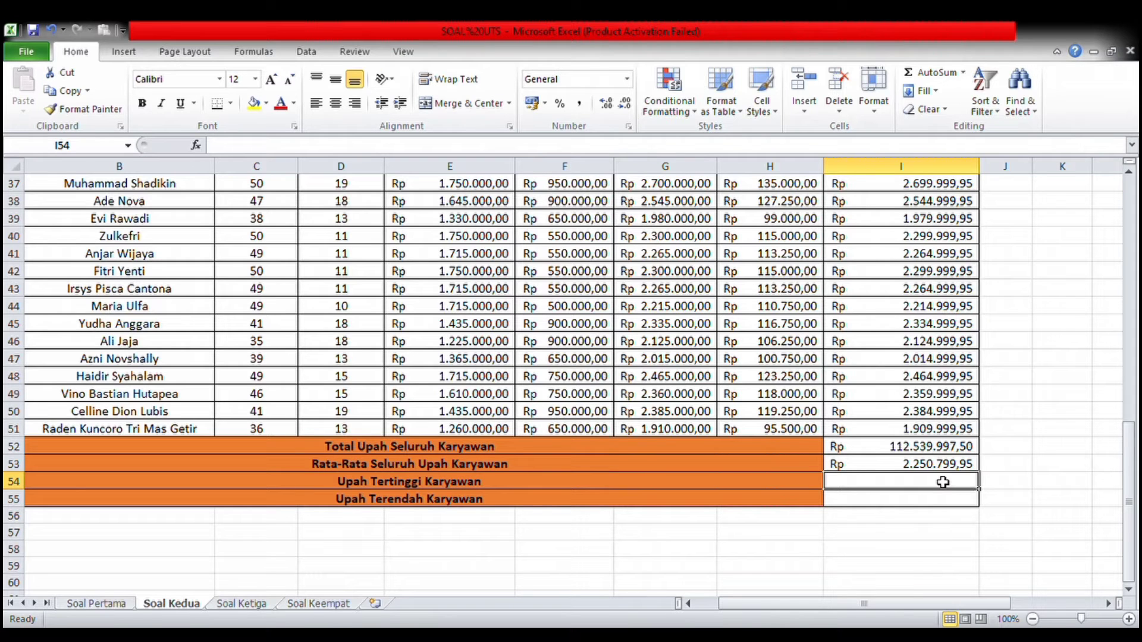
pyautogui.write('=m')
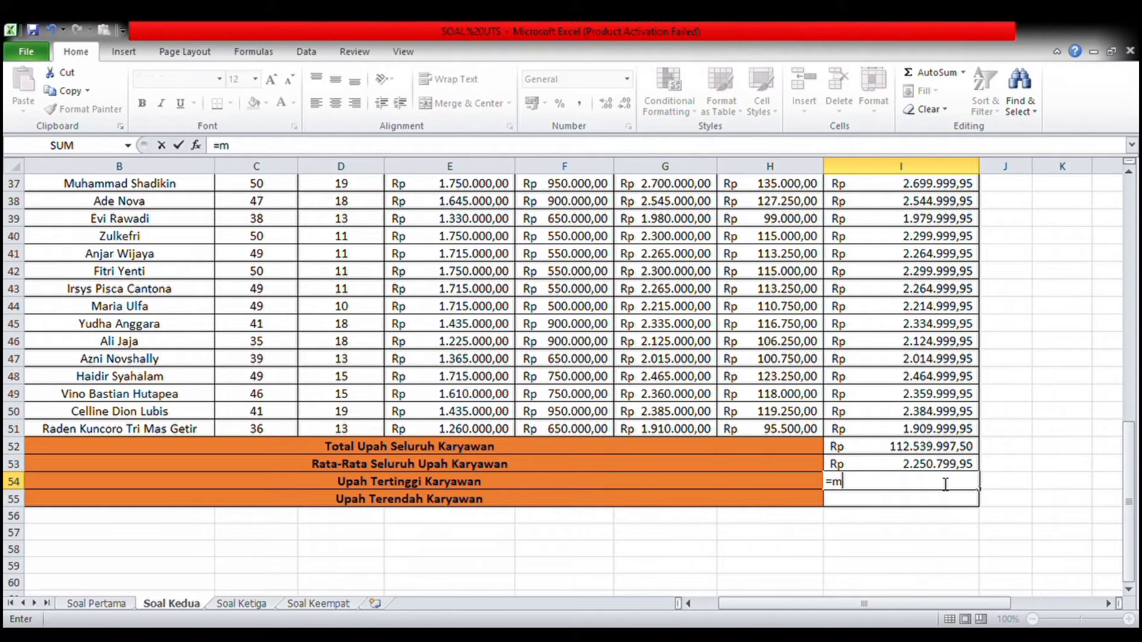
pyautogui.write('ax(')
pyautogui.scroll(12, 945, 484)
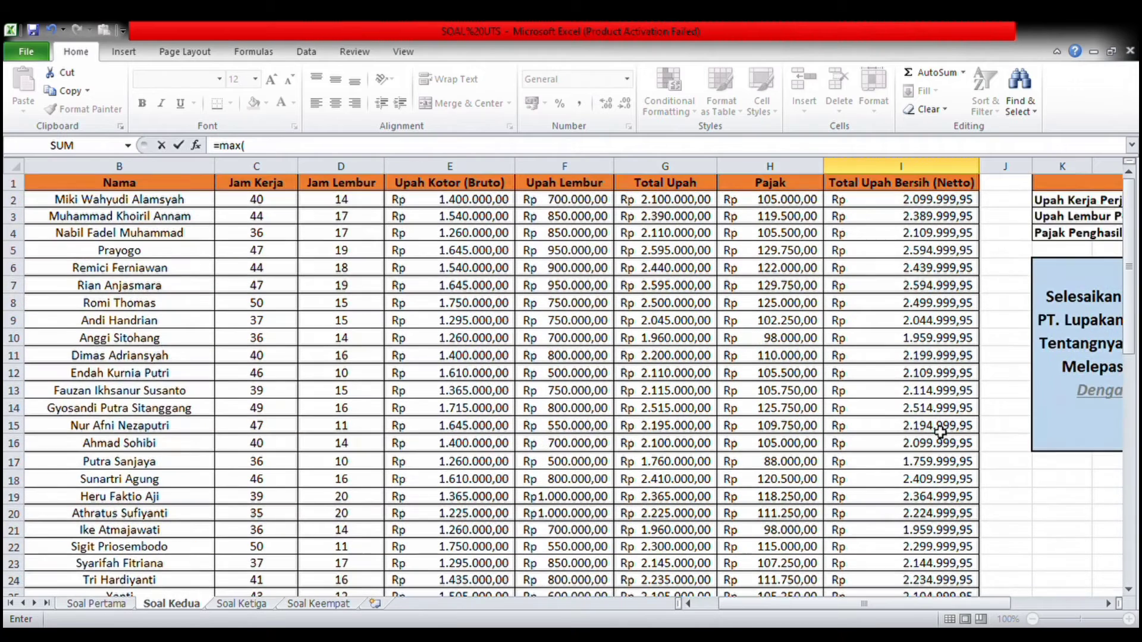
pyautogui.click(951, 202)
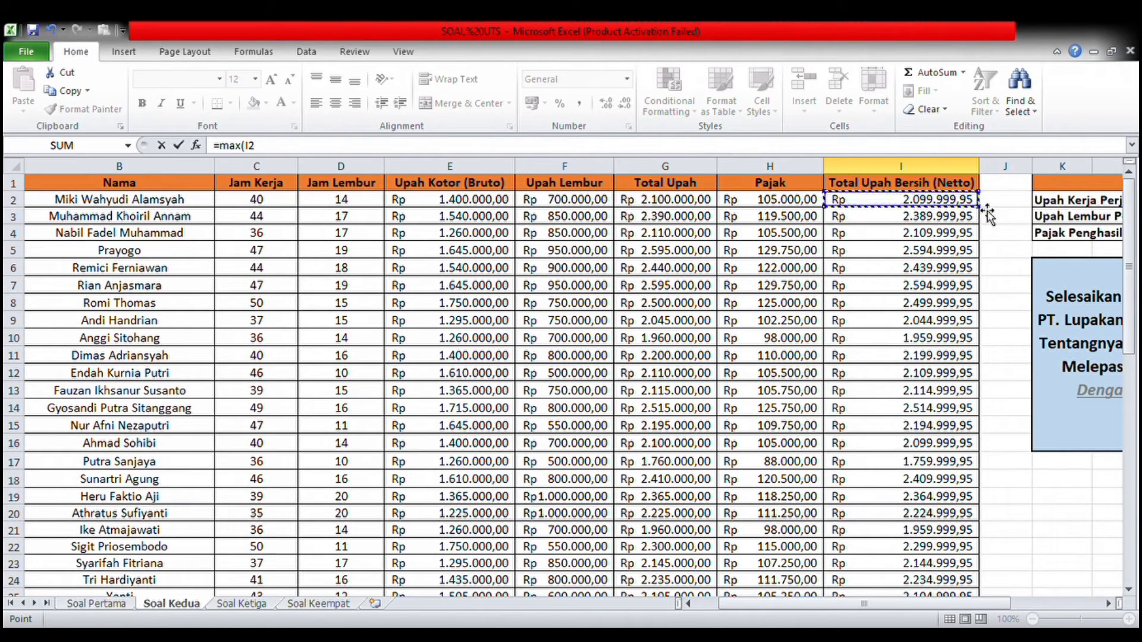
pyautogui.moveTo(992, 219); pyautogui.dragTo(961, 559)
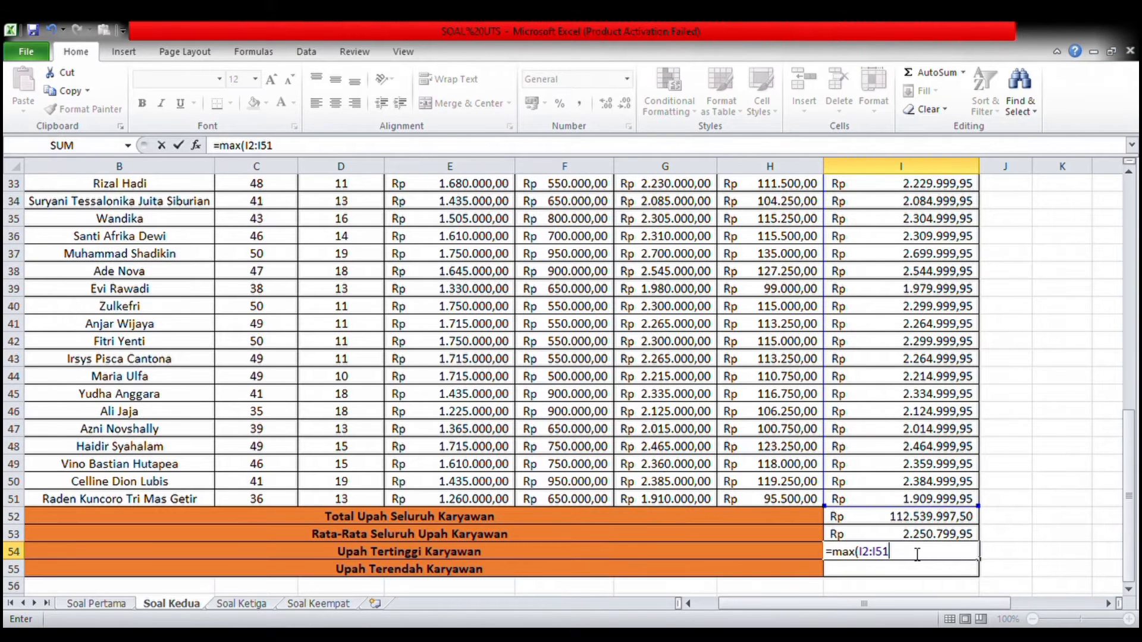
pyautogui.press('Return')
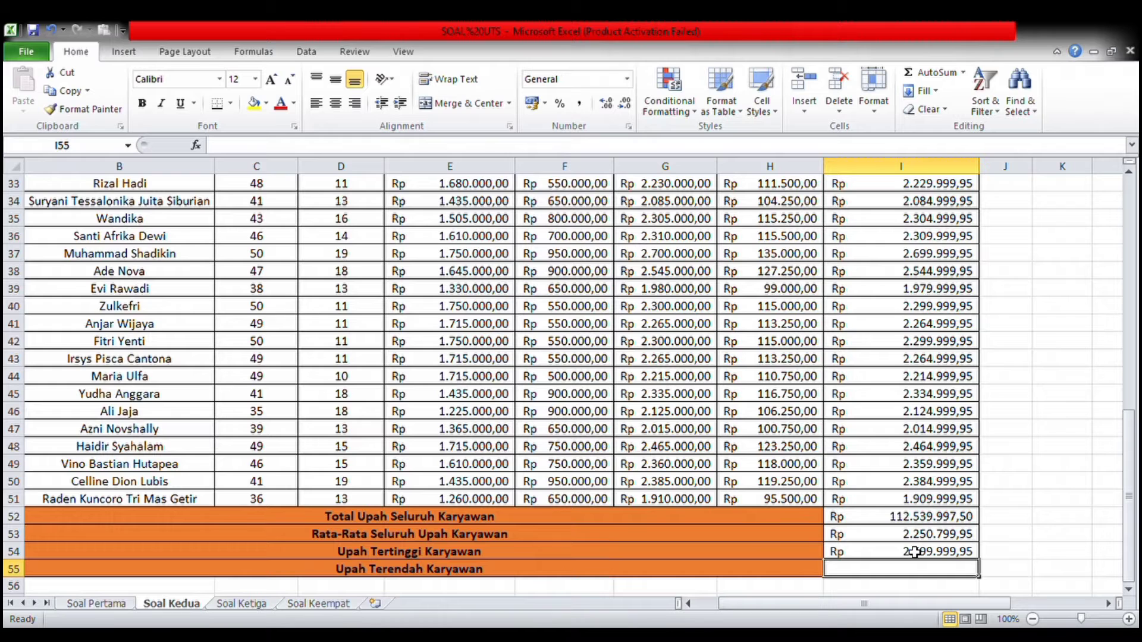
# Step: Enter a MIN formula over I2:I51 in cell I55 for Upah Terendah Karyawan
pyautogui.scroll(-1, 915, 552)
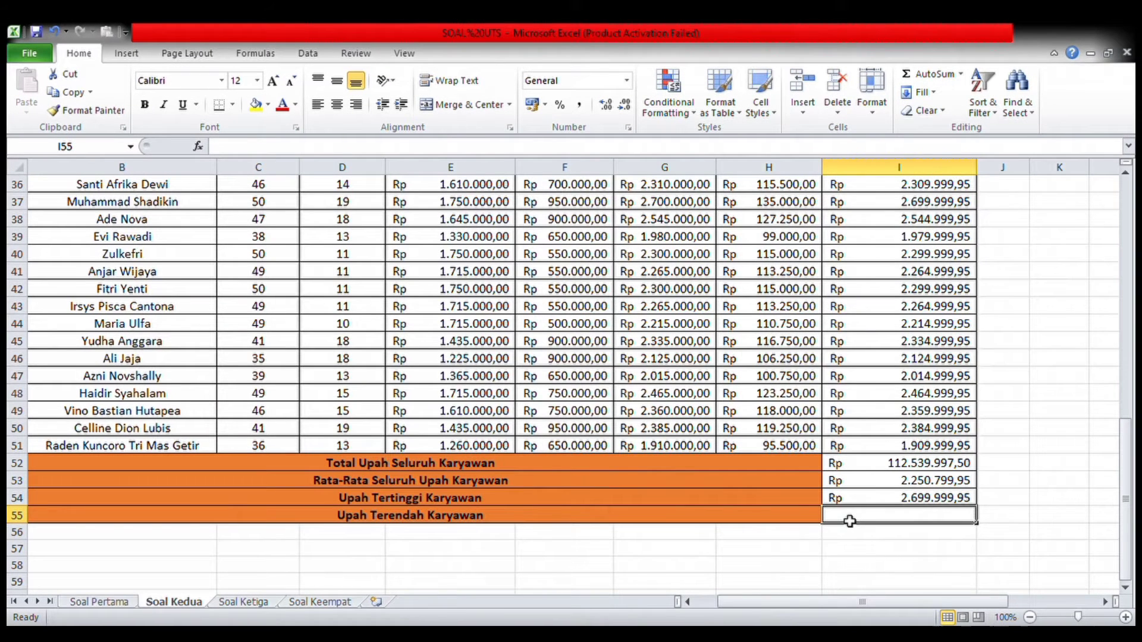
pyautogui.write('=min')
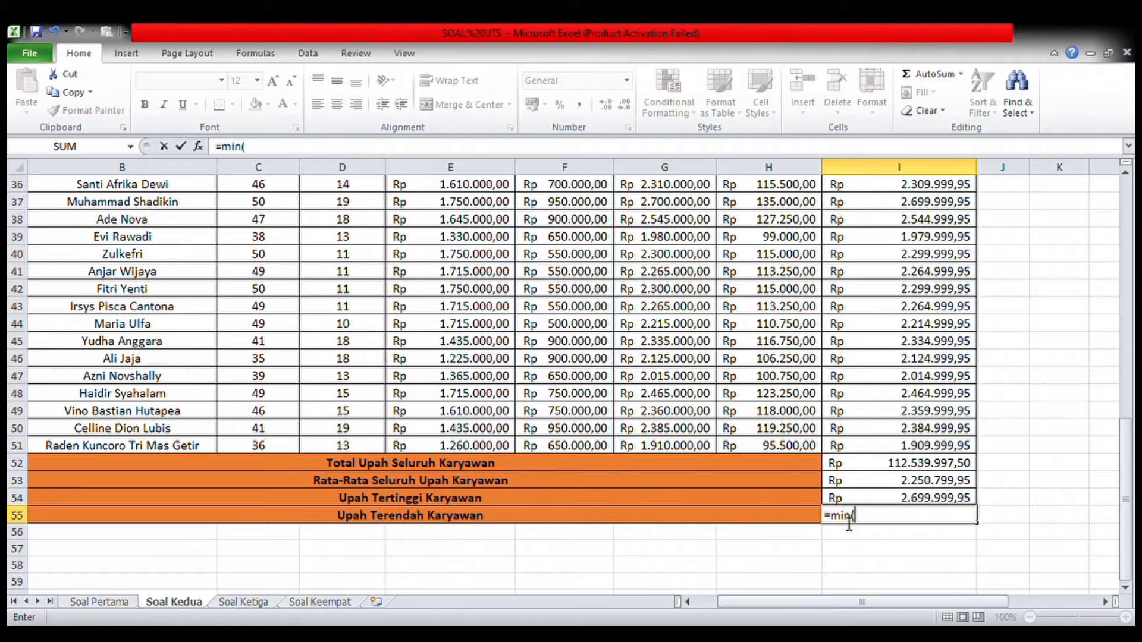
pyautogui.write('(')
pyautogui.scroll(12, 931, 363)
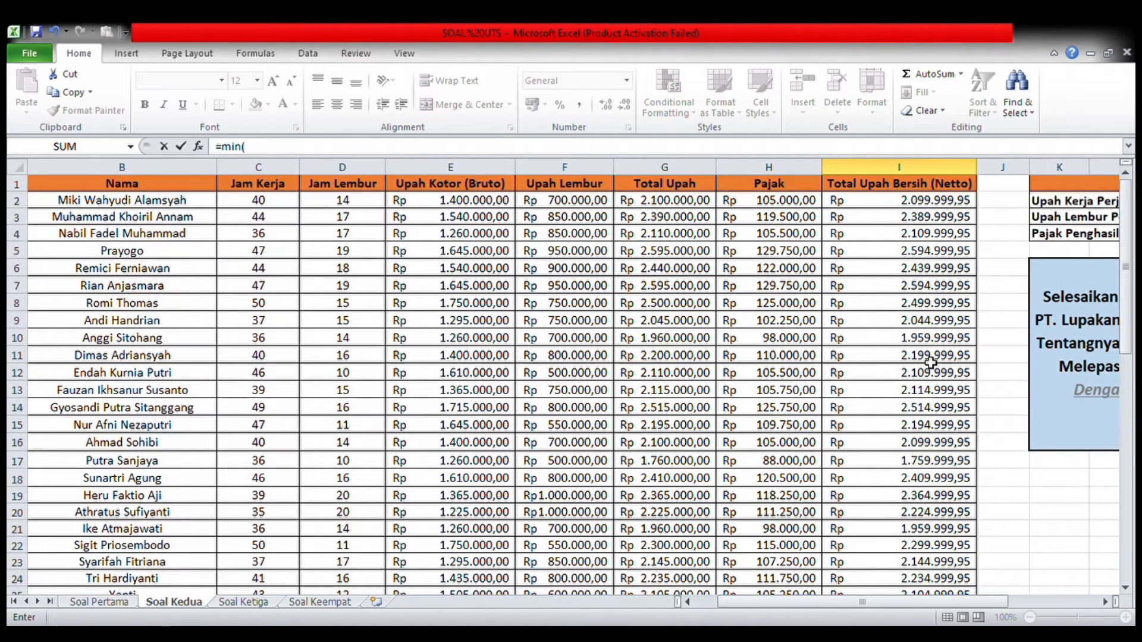
pyautogui.click(931, 201)
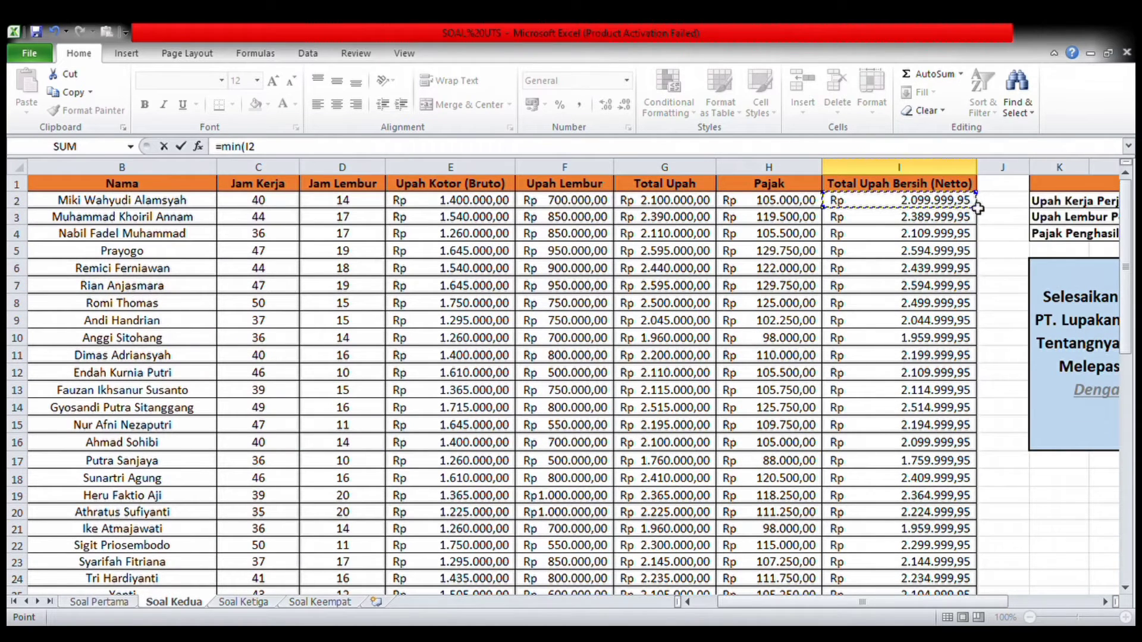
pyautogui.moveTo(928, 203); pyautogui.dragTo(913, 487)
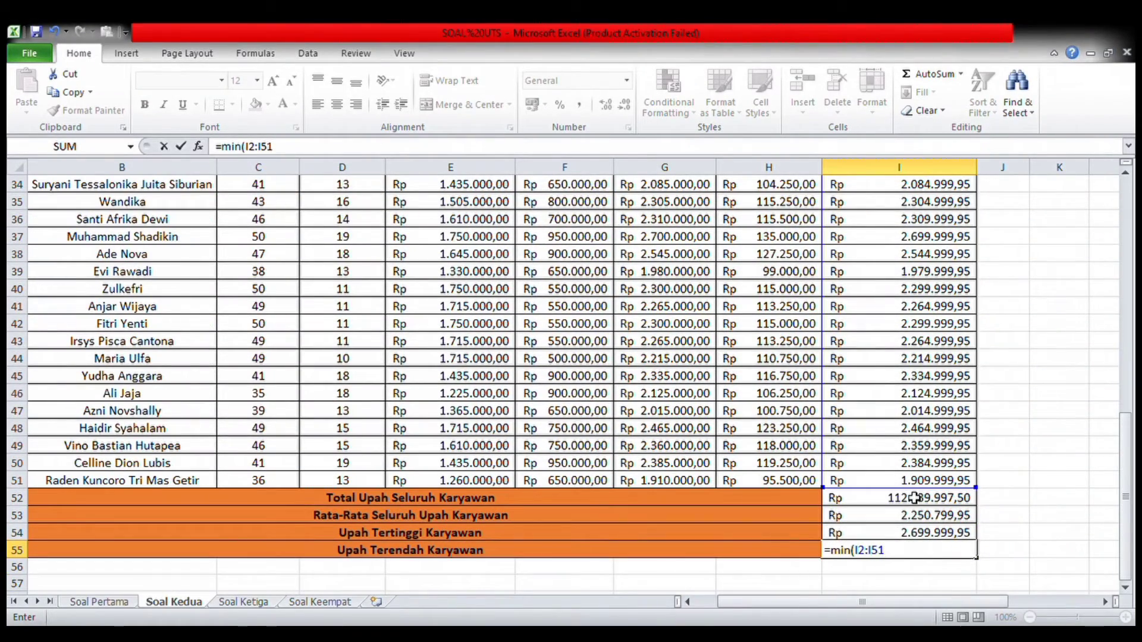
pyautogui.press('Return')
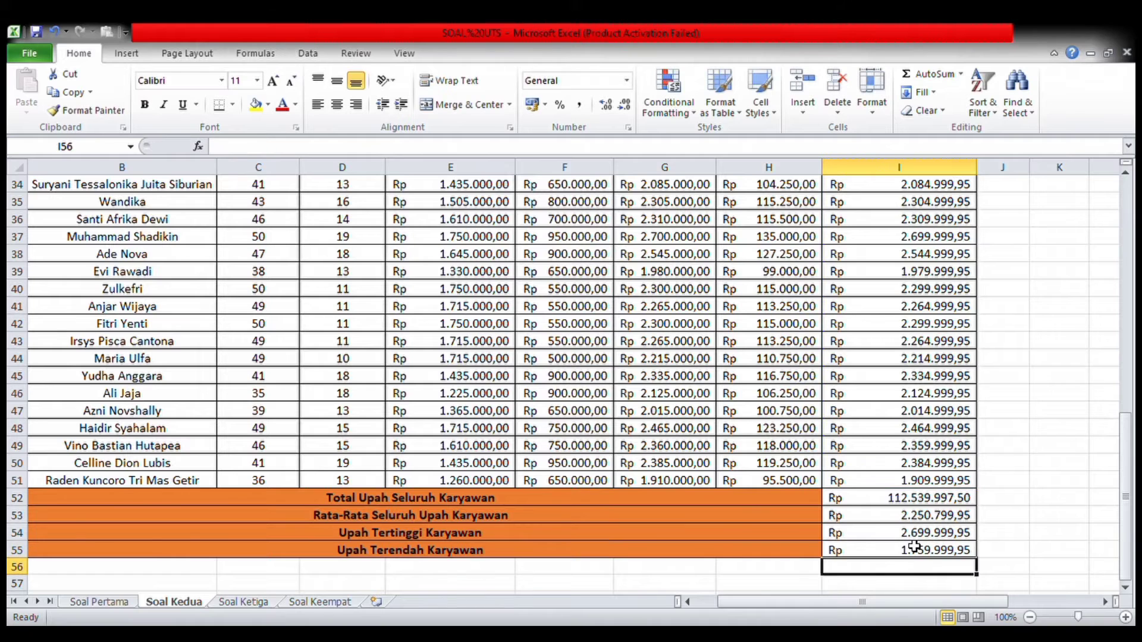
# Step: Review the Soal Kedua sheet, including the employee wage columns and the four summary rows
pyautogui.scroll(-1, 910, 545)
pyautogui.click(772, 529)
pyautogui.click(888, 516)
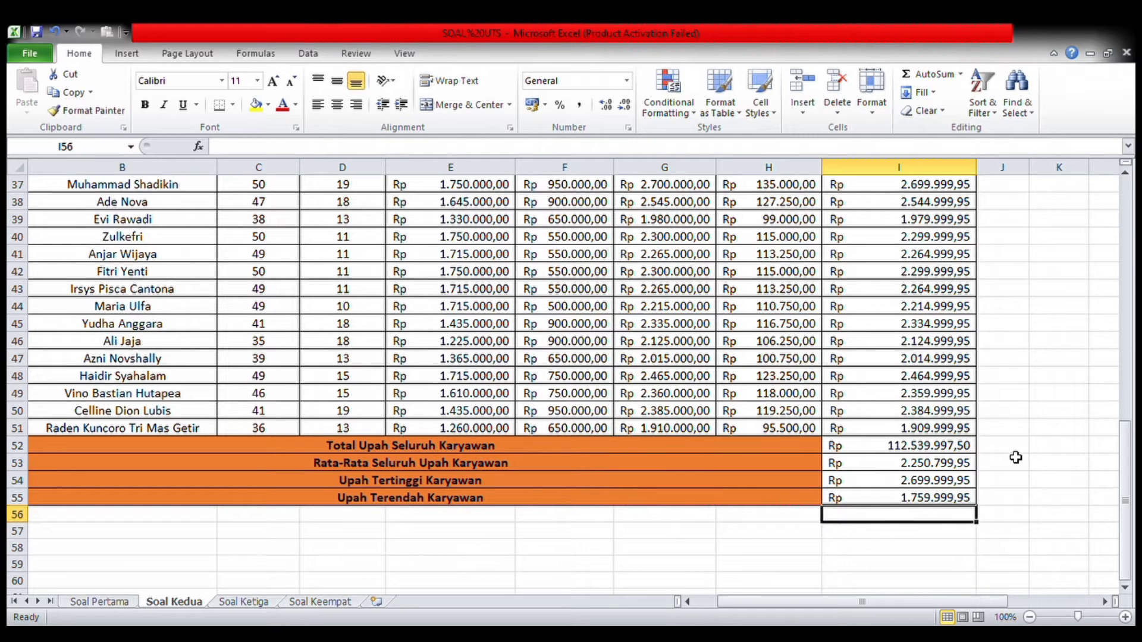
pyautogui.scroll(-2, 1007, 466)
pyautogui.scroll(1, 1007, 467)
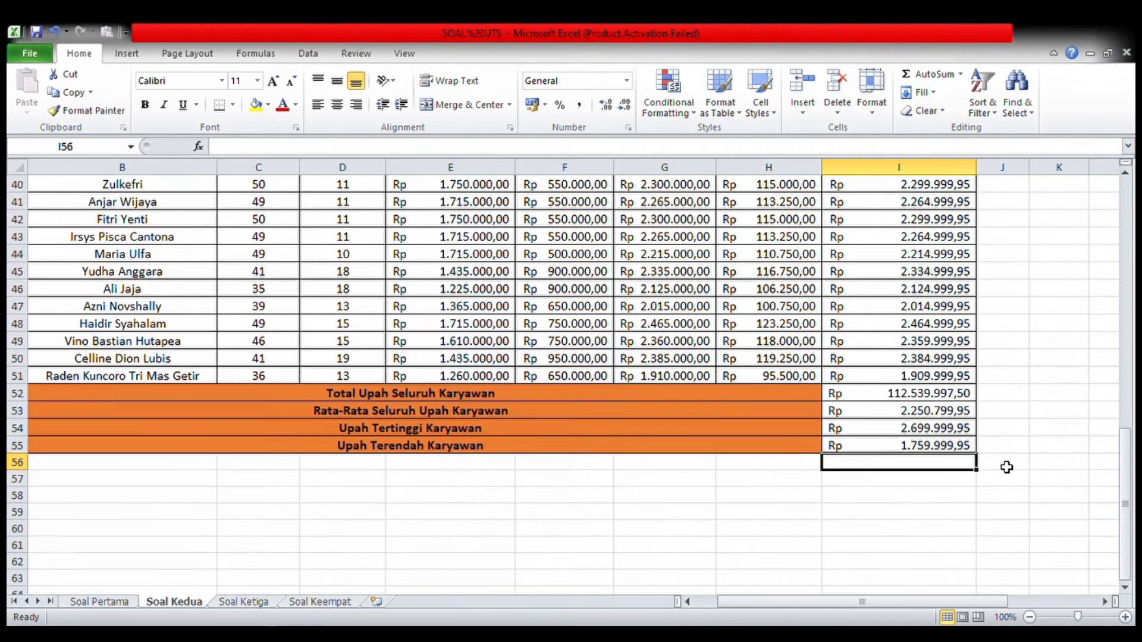
pyautogui.scroll(13, 1007, 467)
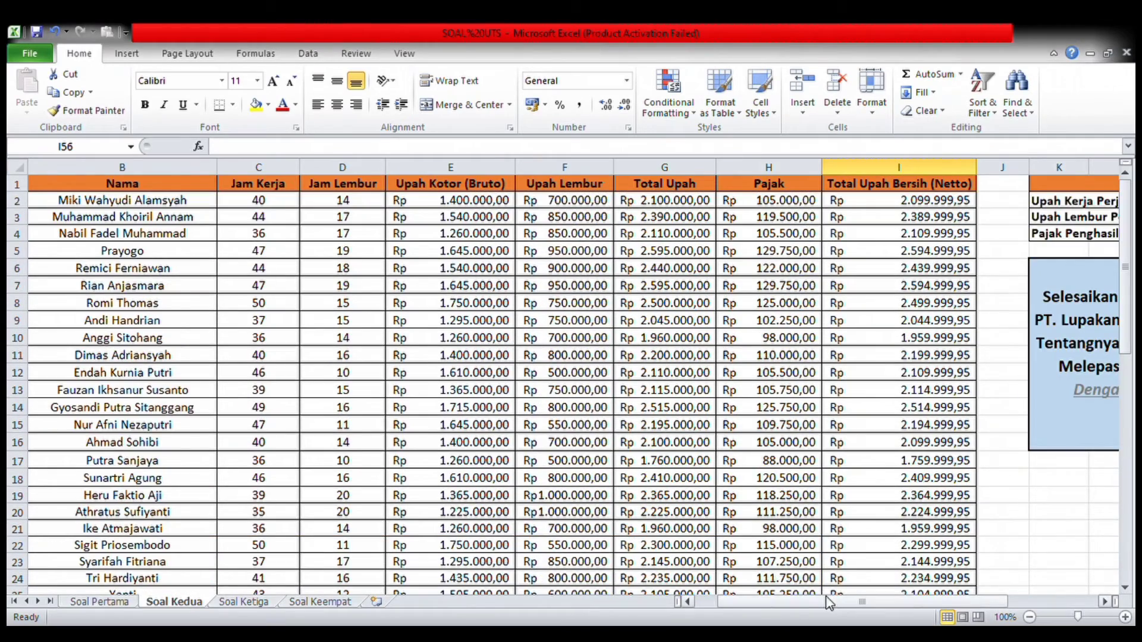
pyautogui.moveTo(828, 601); pyautogui.dragTo(873, 597)
pyautogui.scroll(-4, 736, 477)
pyautogui.scroll(-8, 737, 478)
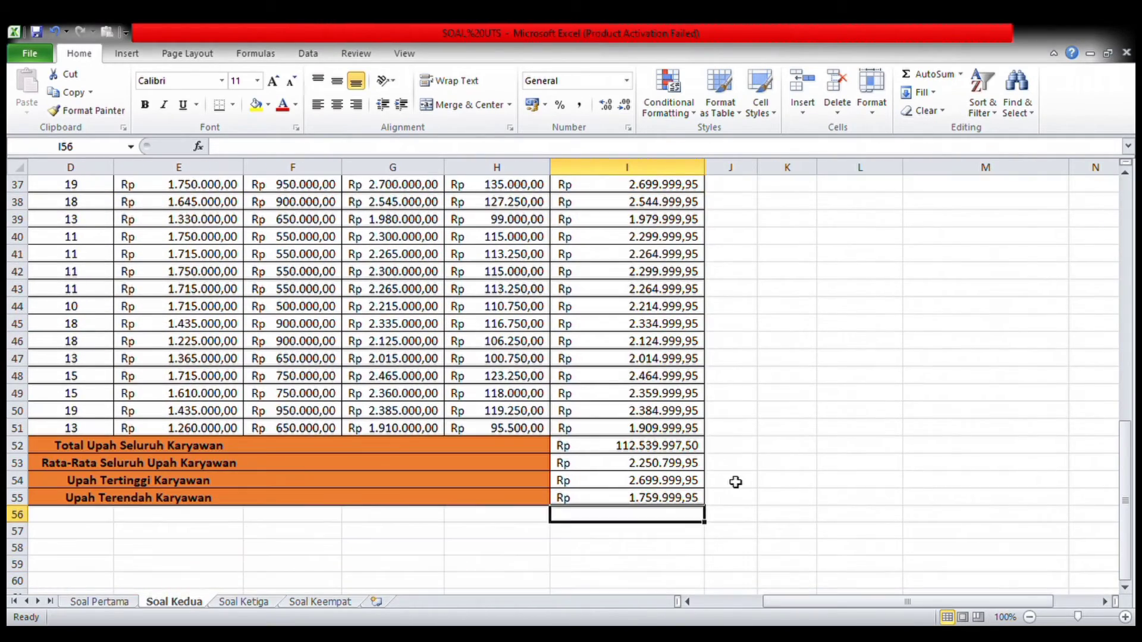
# Step: Switch to the Soal Ketiga sheet and examine the Keterangan table with the grade ranges and status rules
pyautogui.click(270, 605)
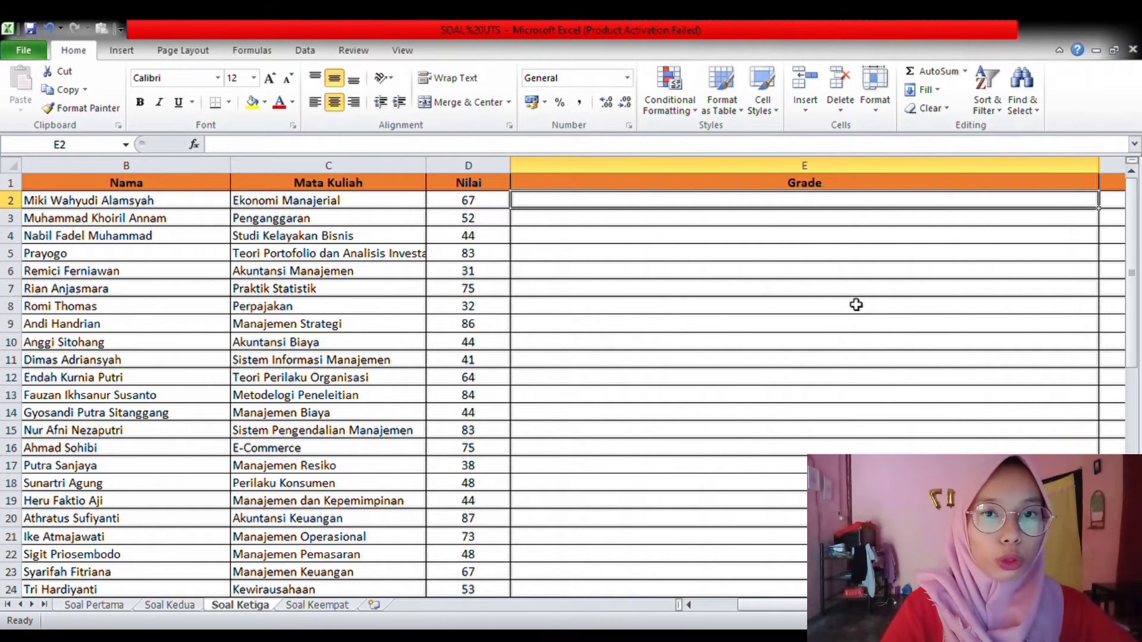
pyautogui.moveTo(857, 605); pyautogui.dragTo(940, 605)
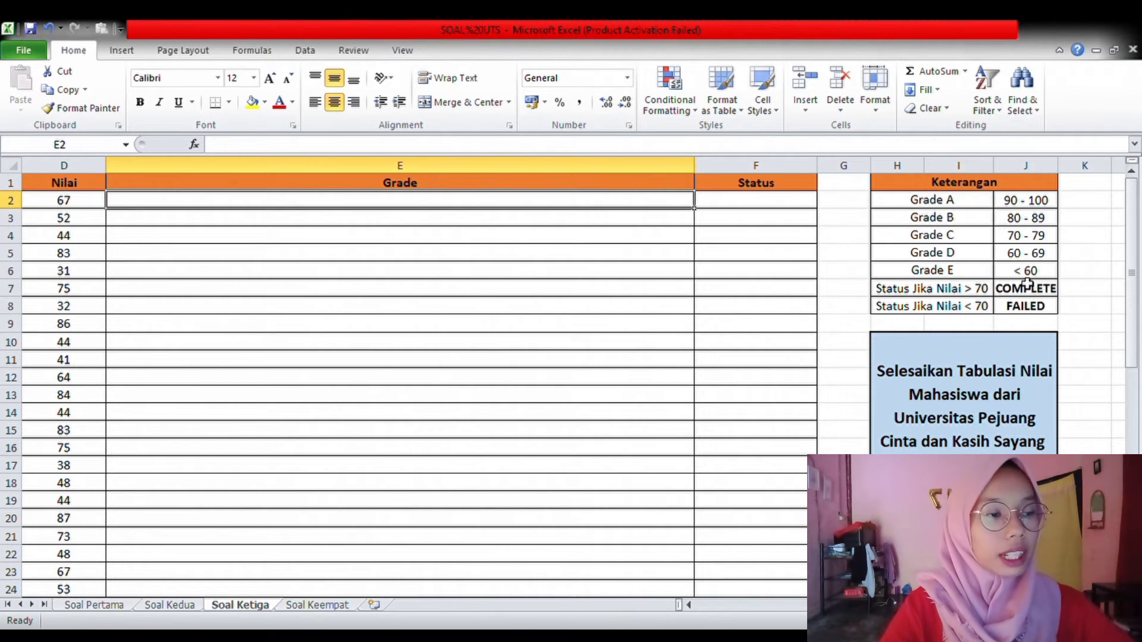
pyautogui.moveTo(939, 605); pyautogui.dragTo(824, 605)
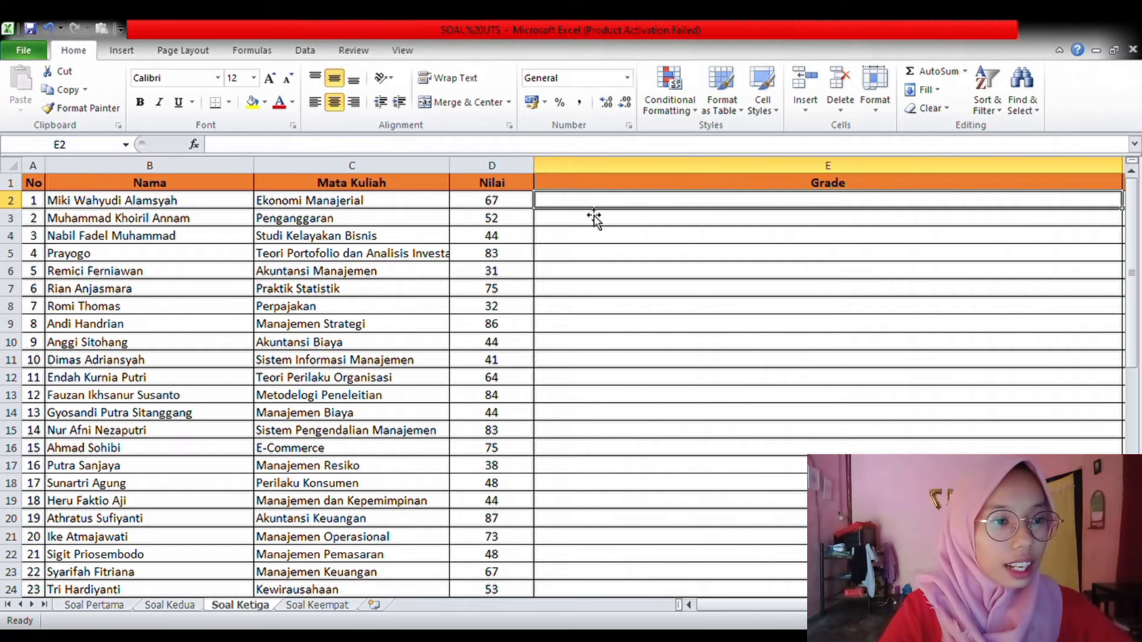
# Step: Begin an IF formula in Grade cell E2 that returns "A" when D2 is greater than 90
pyautogui.write('=')
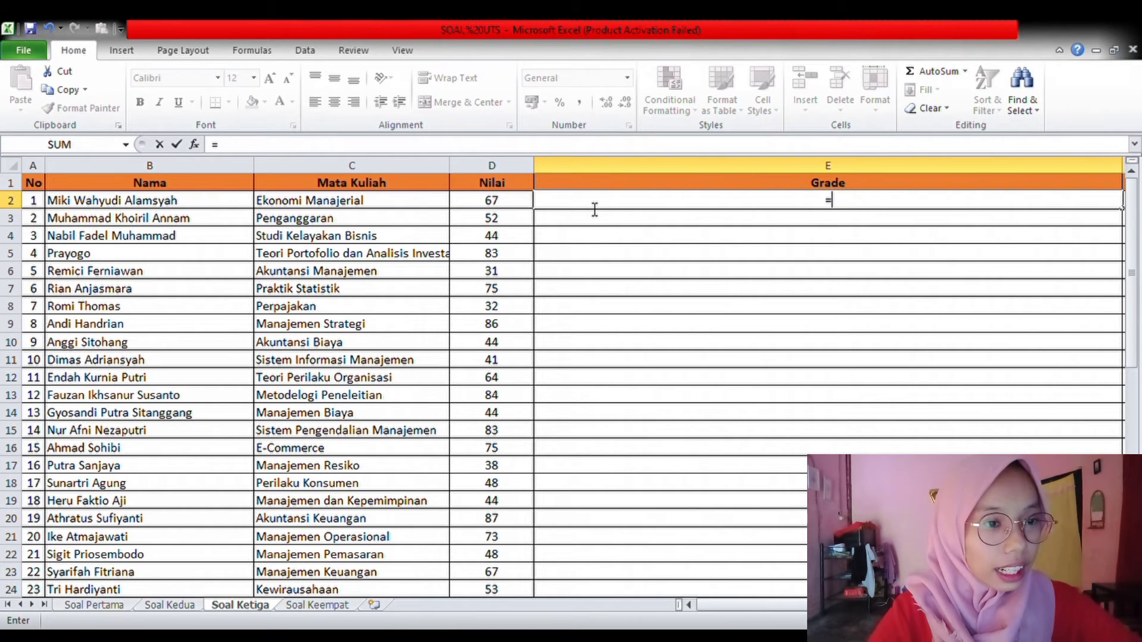
pyautogui.write('IF')
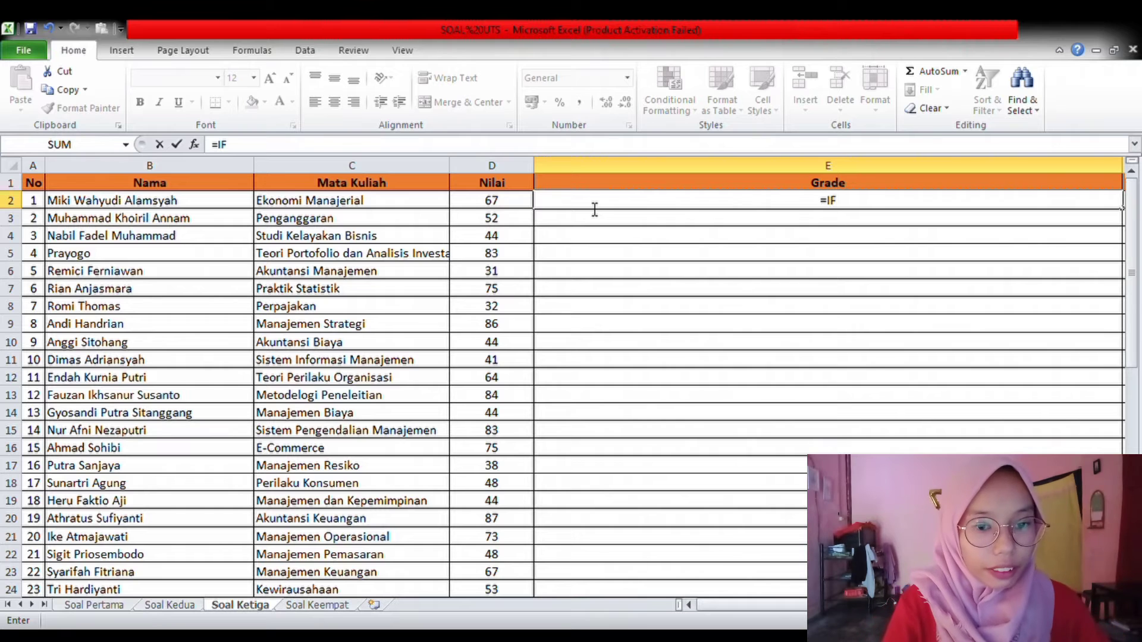
pyautogui.write('(')
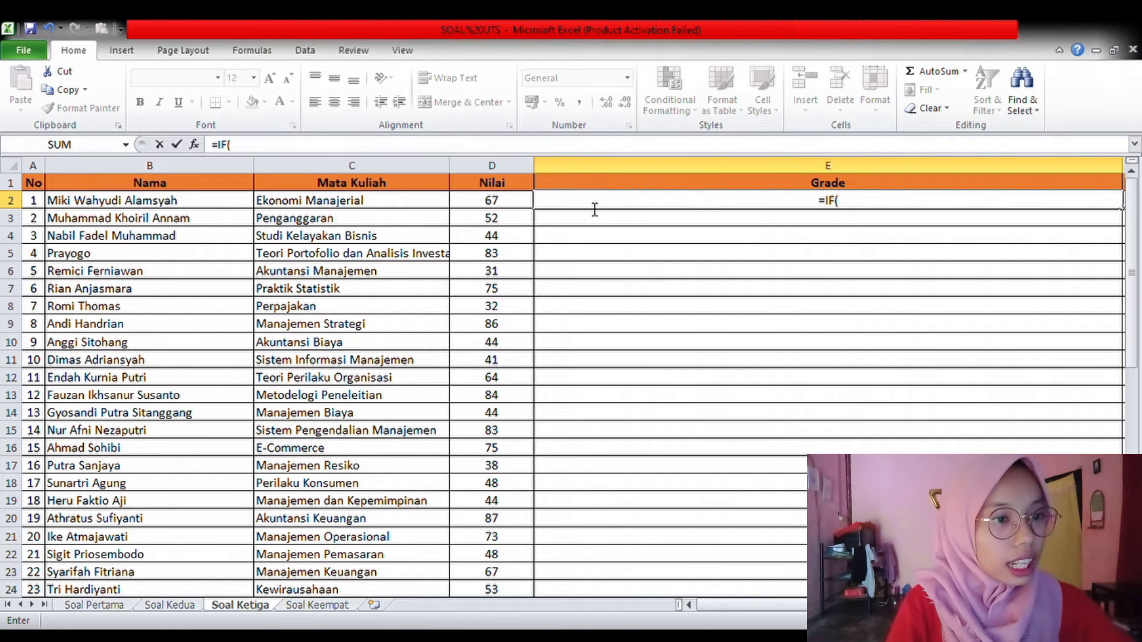
pyautogui.click(505, 205)
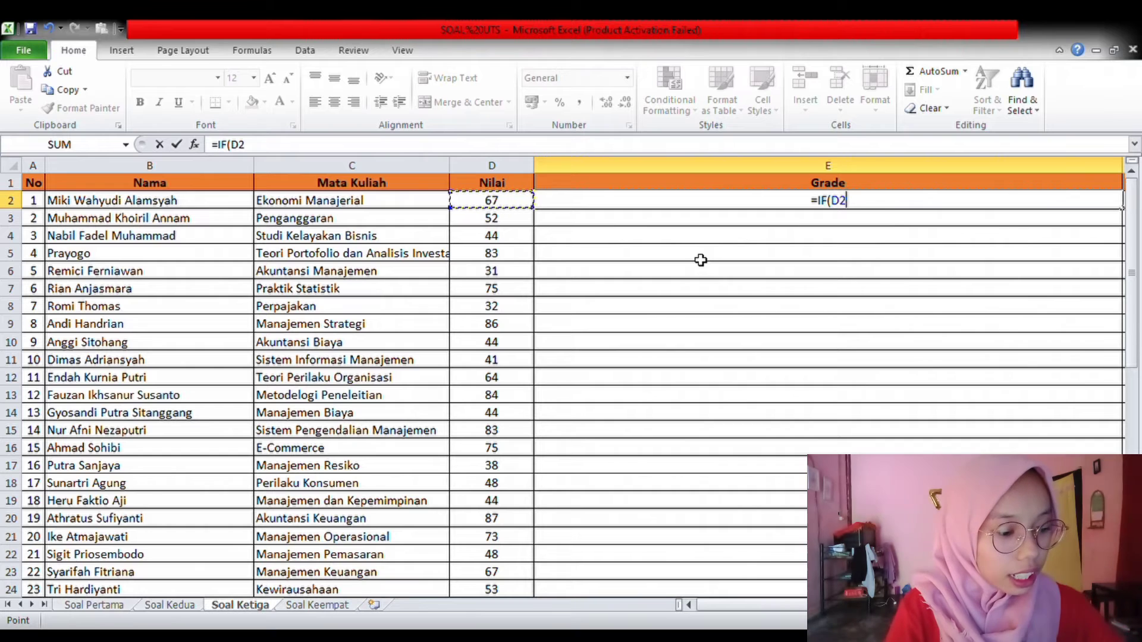
pyautogui.write('>')
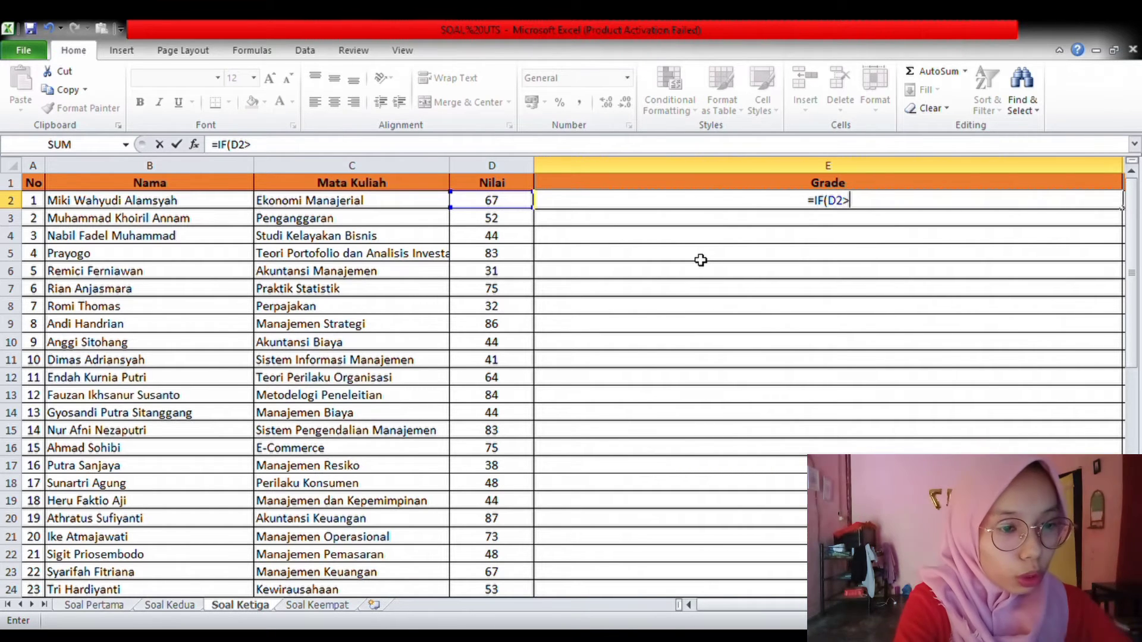
pyautogui.write('90')
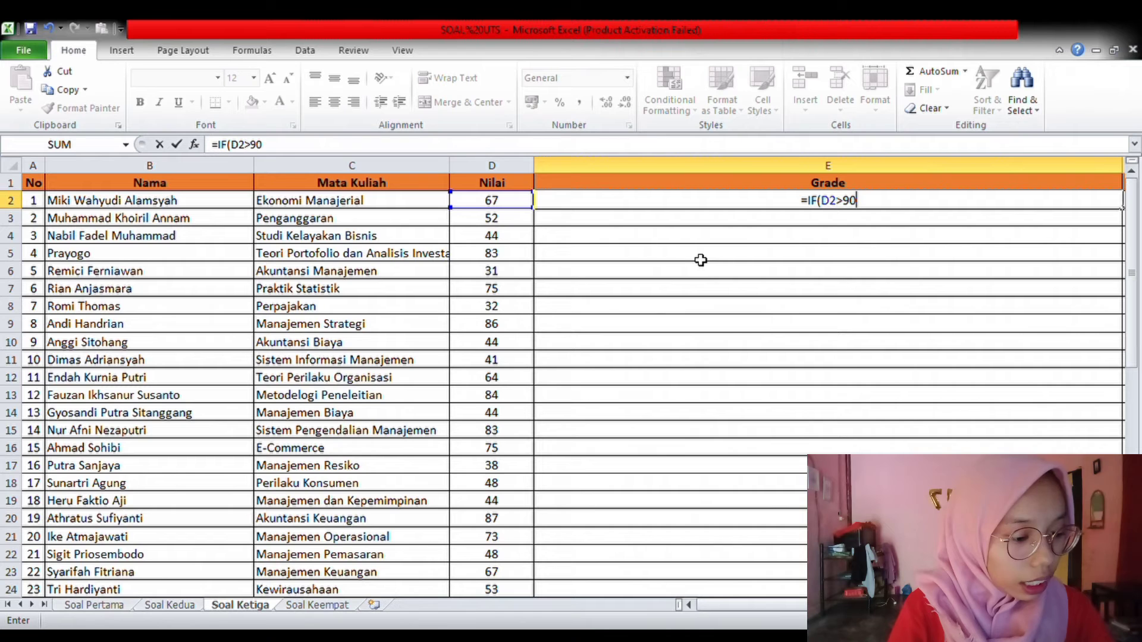
pyautogui.write(';')
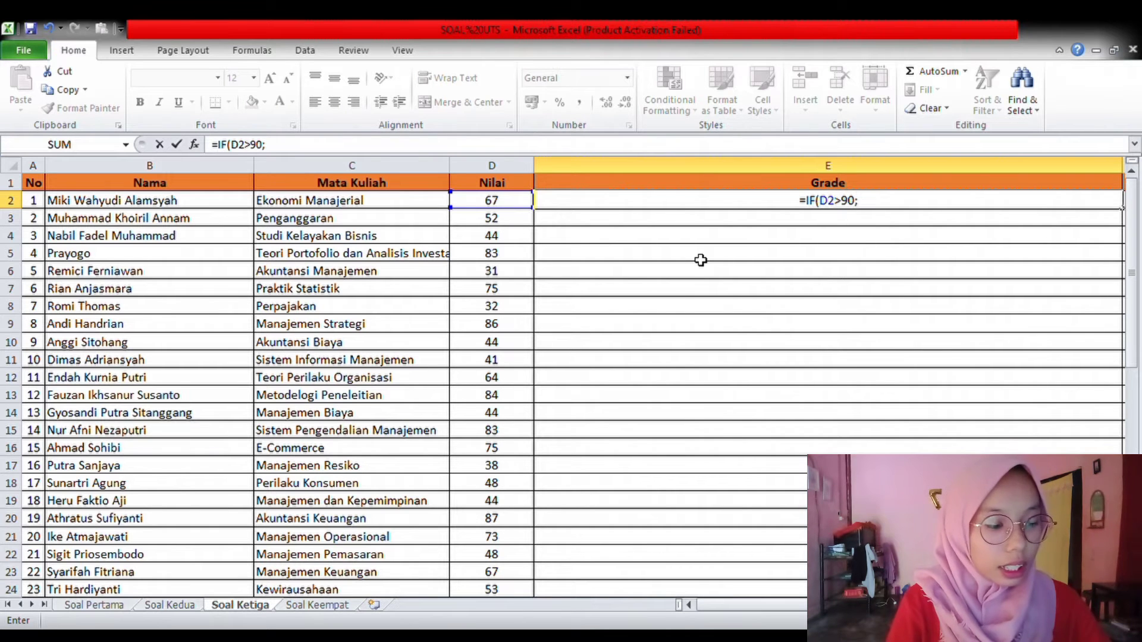
pyautogui.write("'")
pyautogui.press('BackSpace')
pyautogui.write('"')
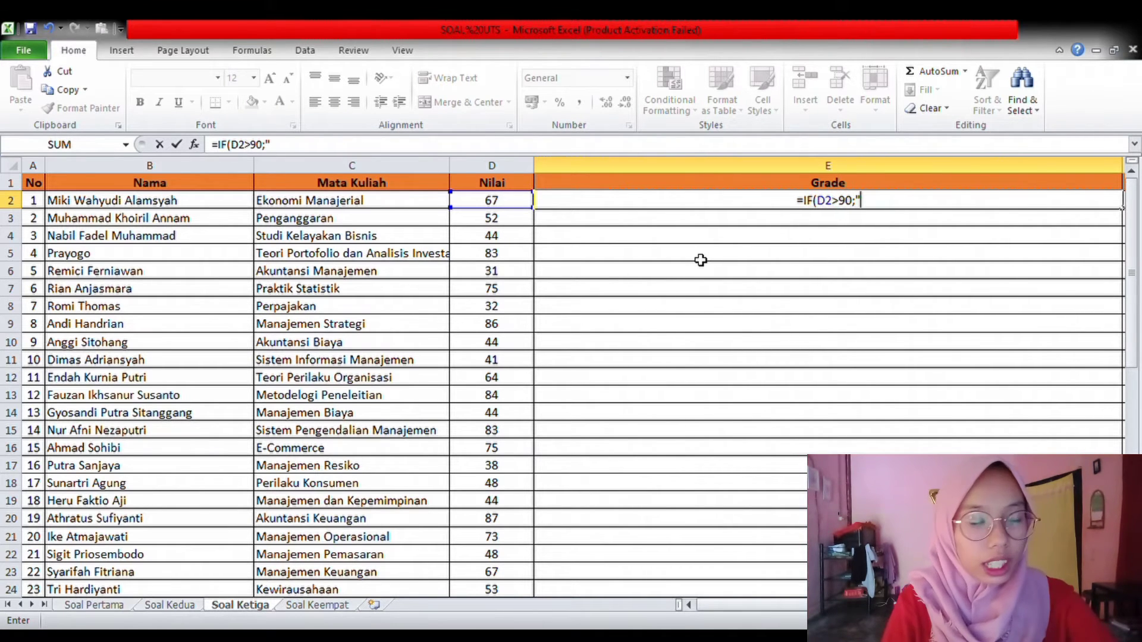
pyautogui.write('a')
pyautogui.press('BackSpace')
pyautogui.write('A"')
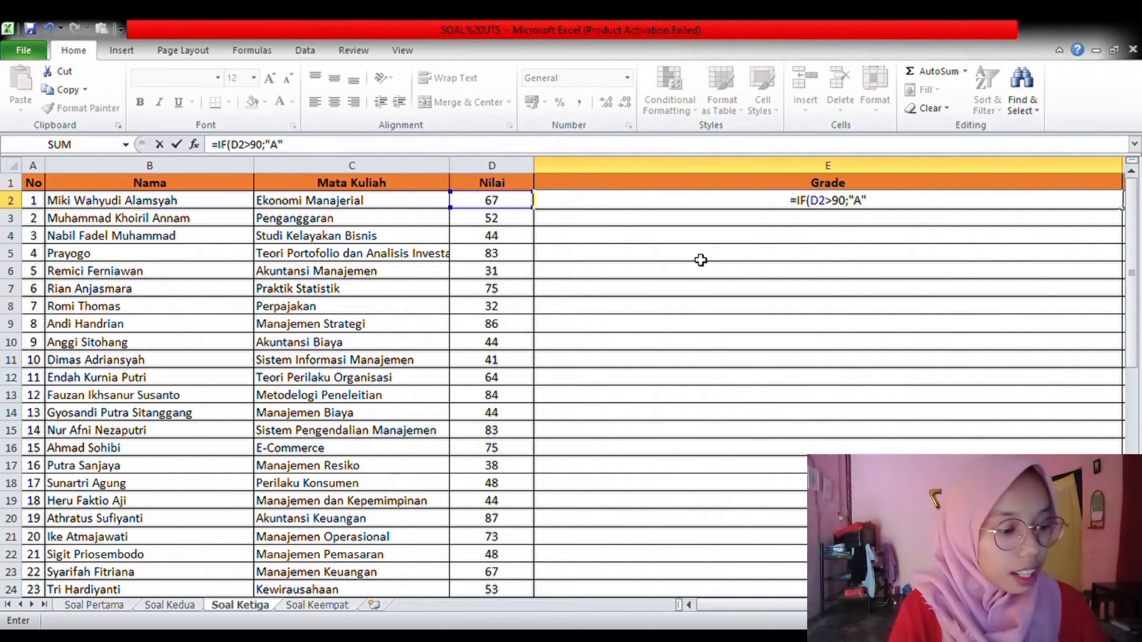
# Step: Extend the E2 formula with a nested IF that returns "B" when D2 is greater than 80
pyautogui.write(';')
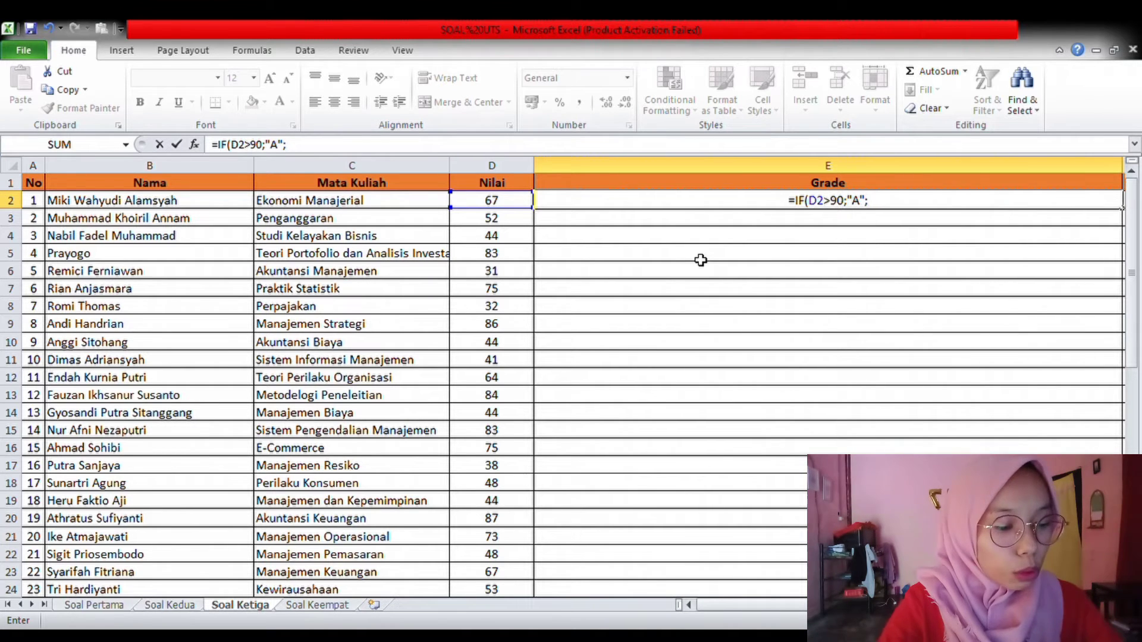
pyautogui.write('IF')
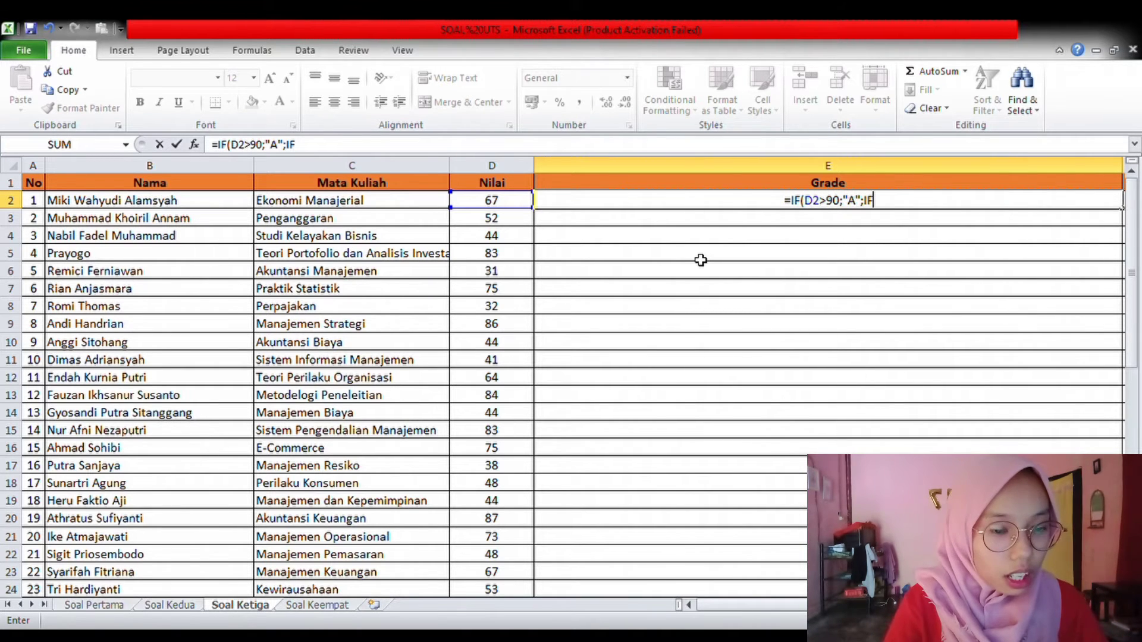
pyautogui.write('(')
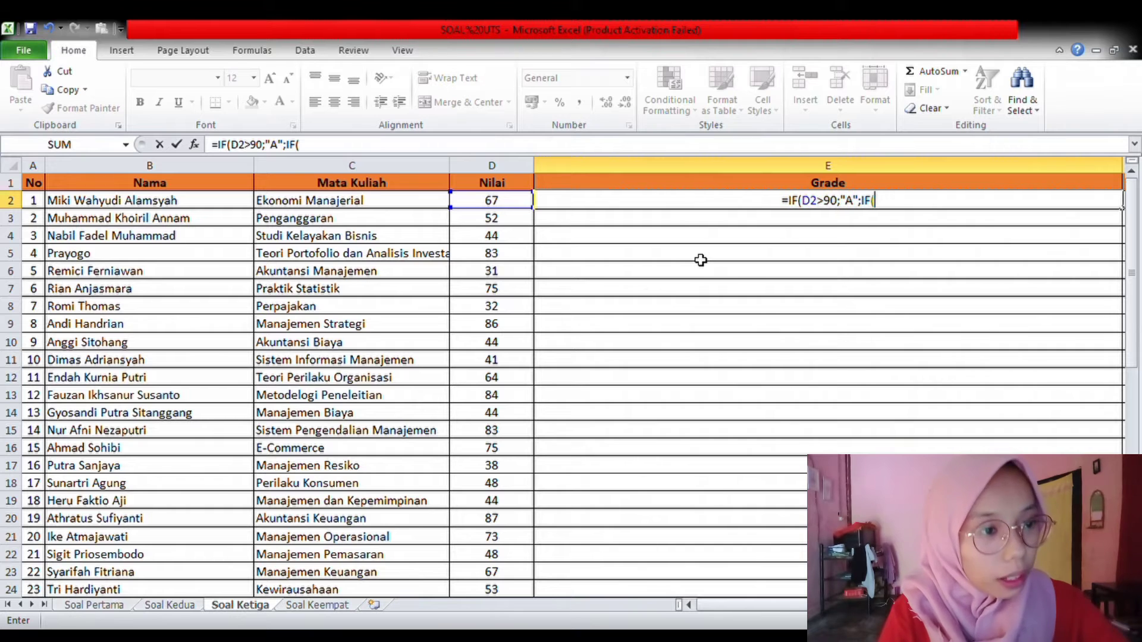
pyautogui.click(495, 207)
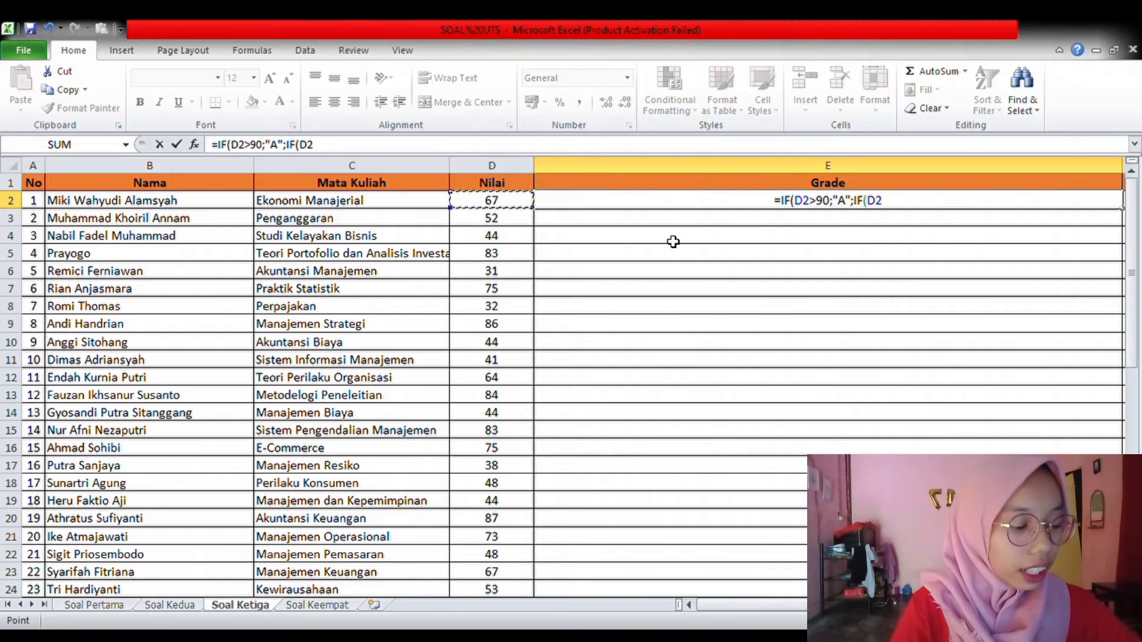
pyautogui.write('>')
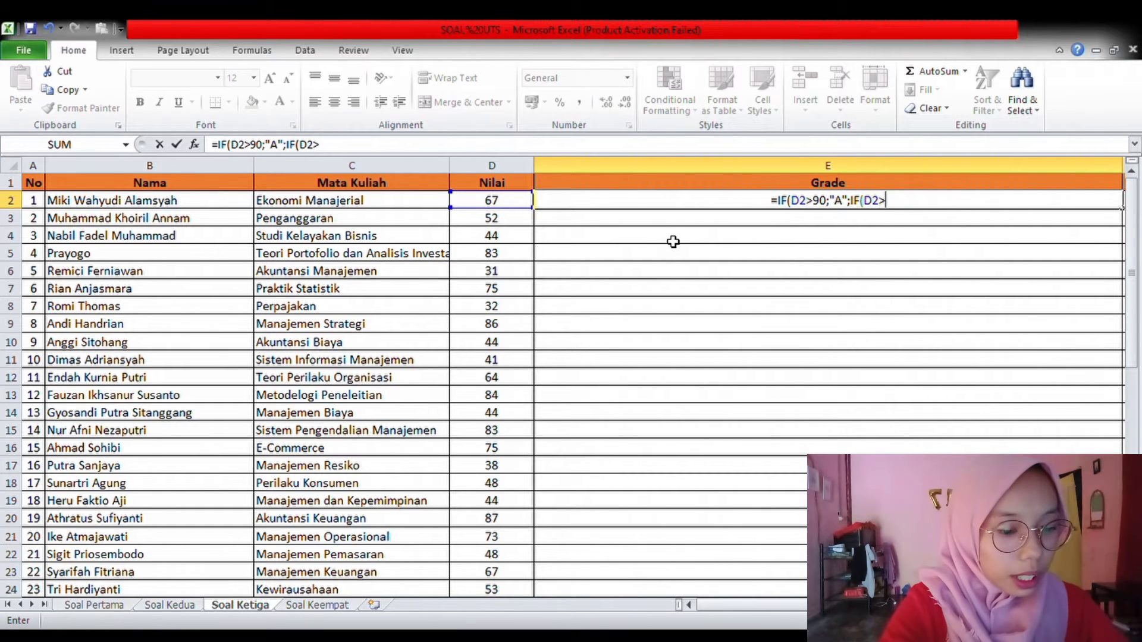
pyautogui.write('80')
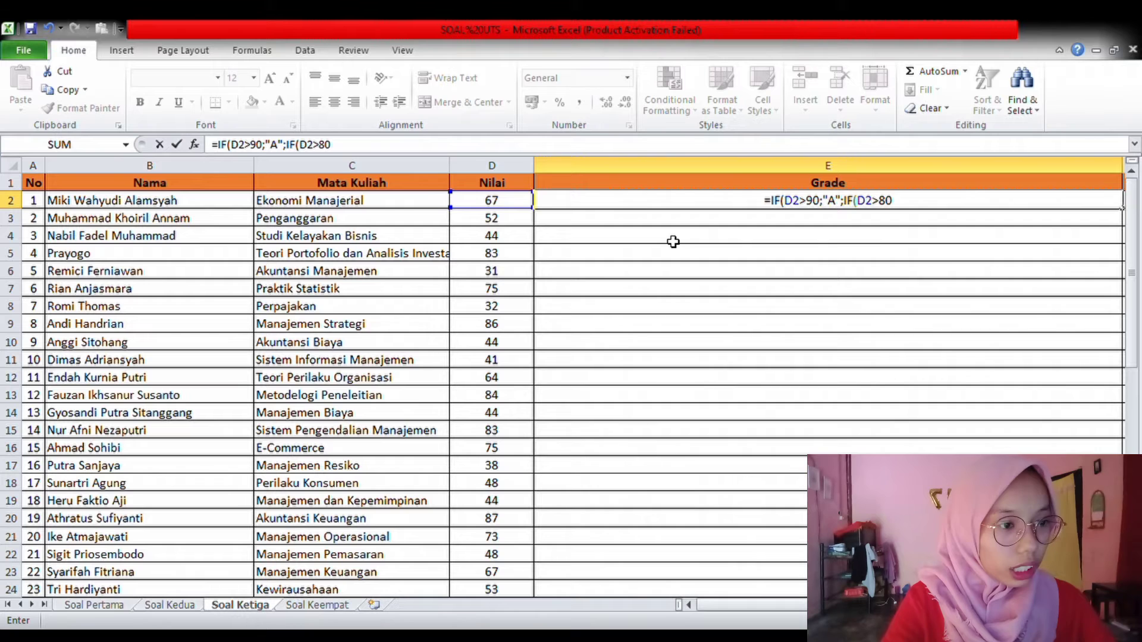
pyautogui.write(';"')
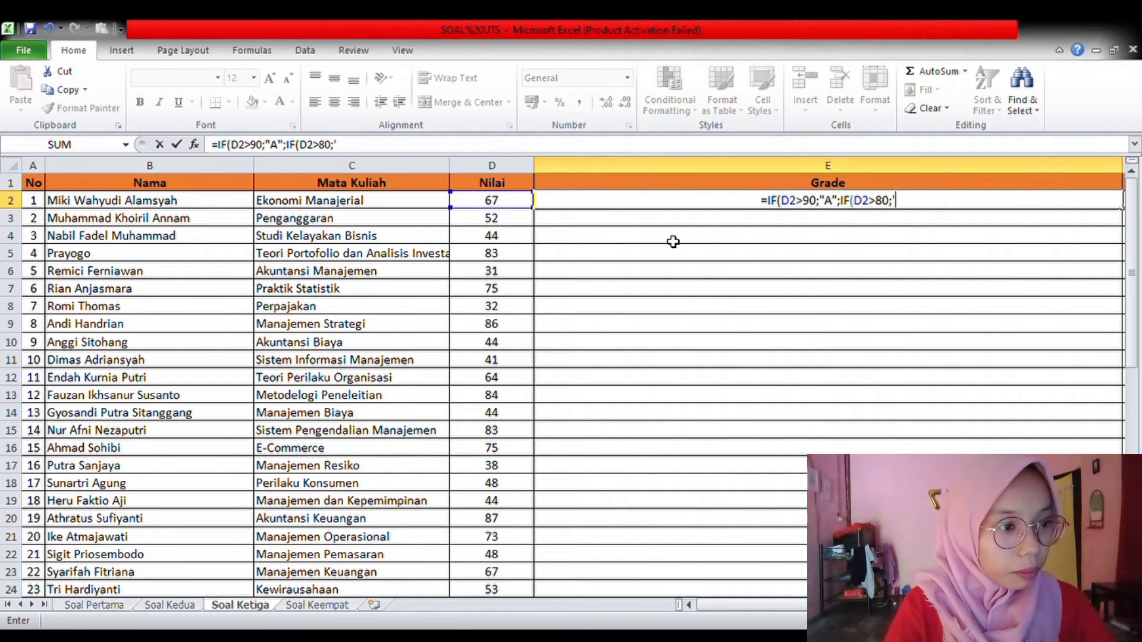
pyautogui.press('BackSpace')
pyautogui.write('"')
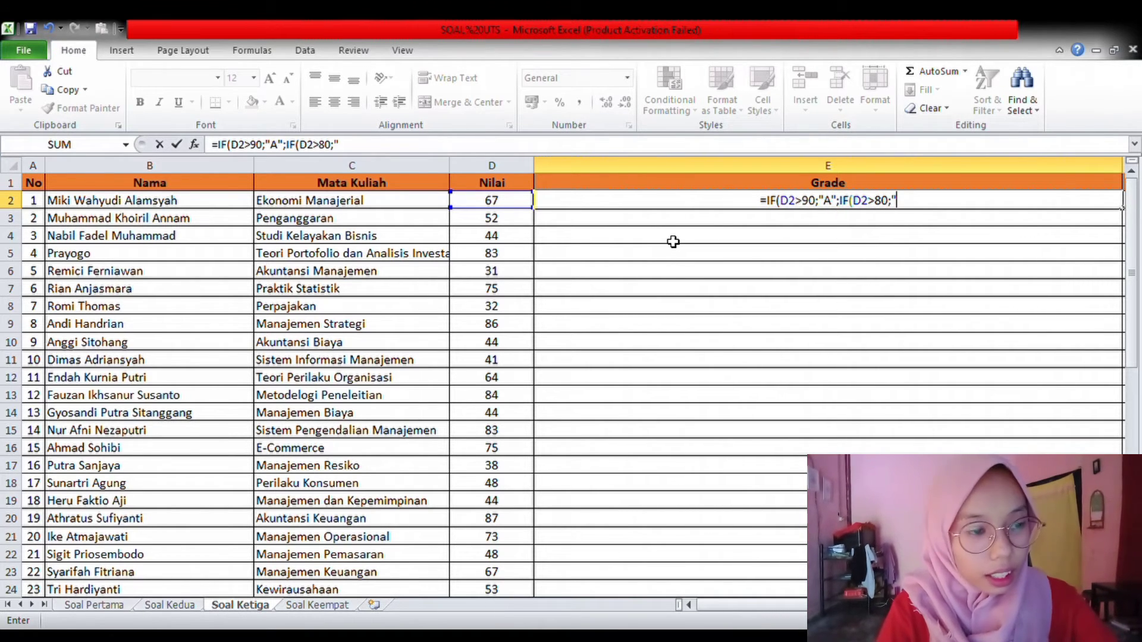
pyautogui.write('b')
pyautogui.press('BackSpace')
pyautogui.write('B"')
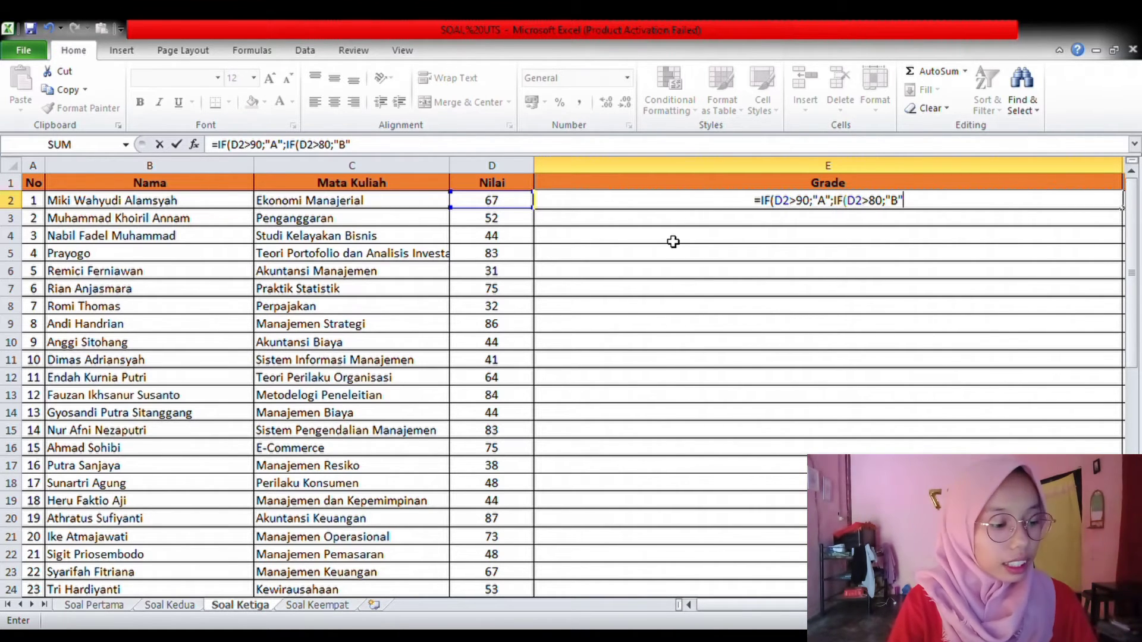
# Step: Extend the grade formula in E2 with a nested IF that returns "C" when D2>70
pyautogui.write(';')
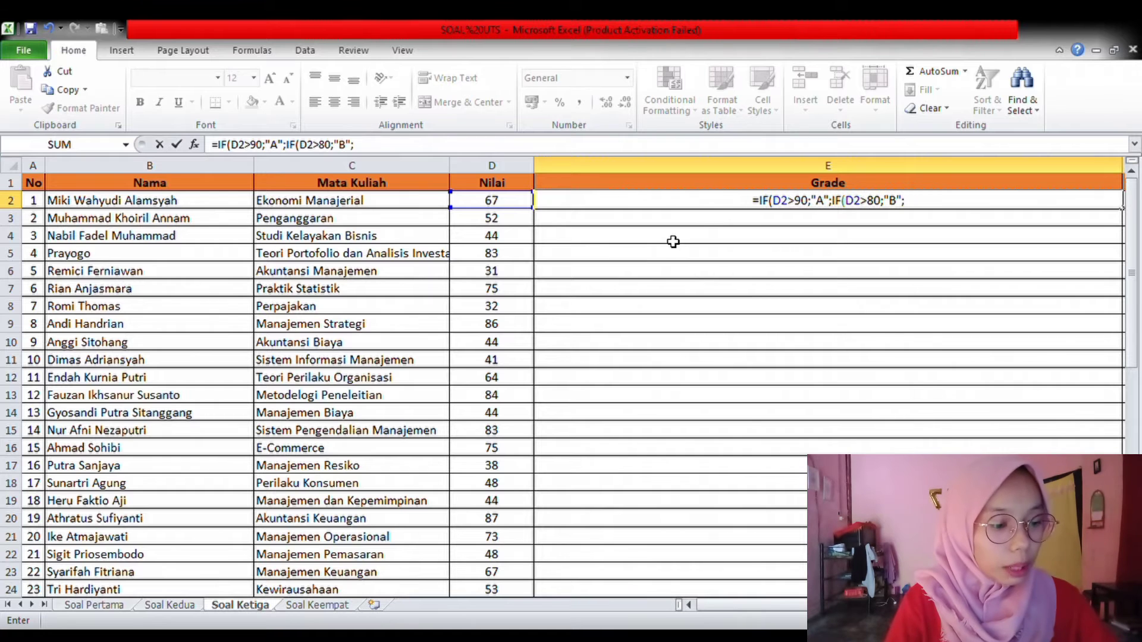
pyautogui.write('IF')
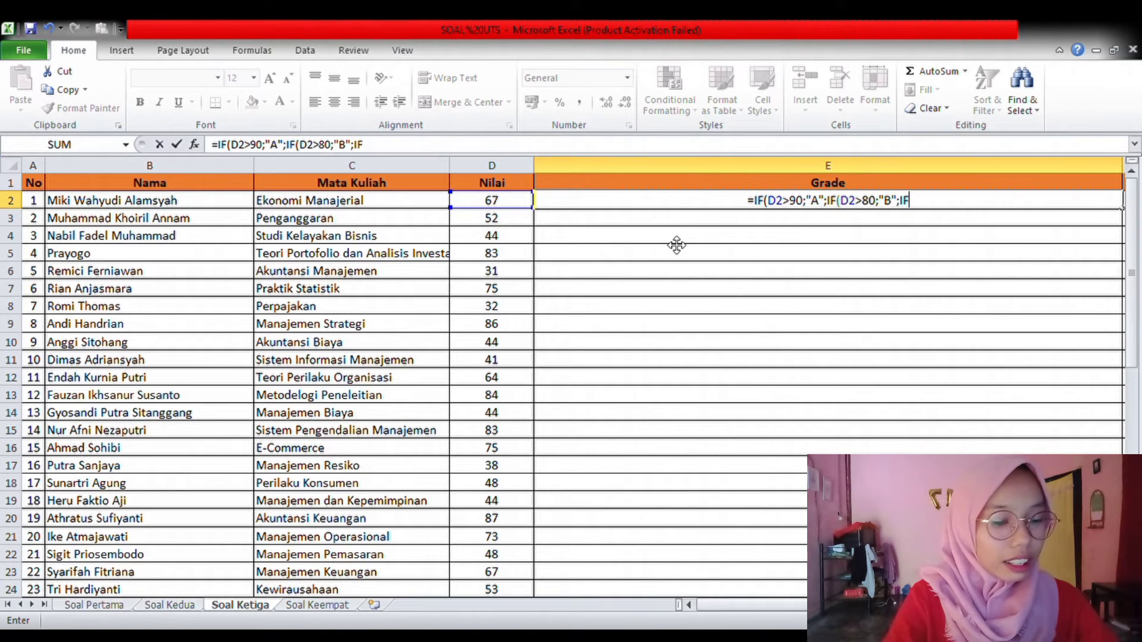
pyautogui.write('(')
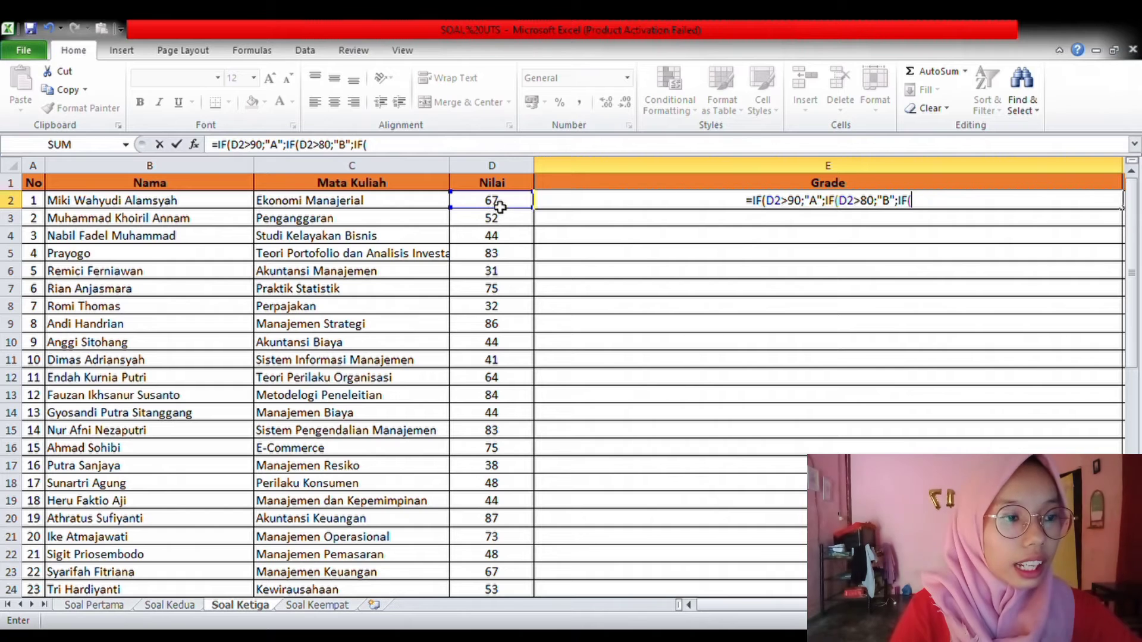
pyautogui.click(499, 206)
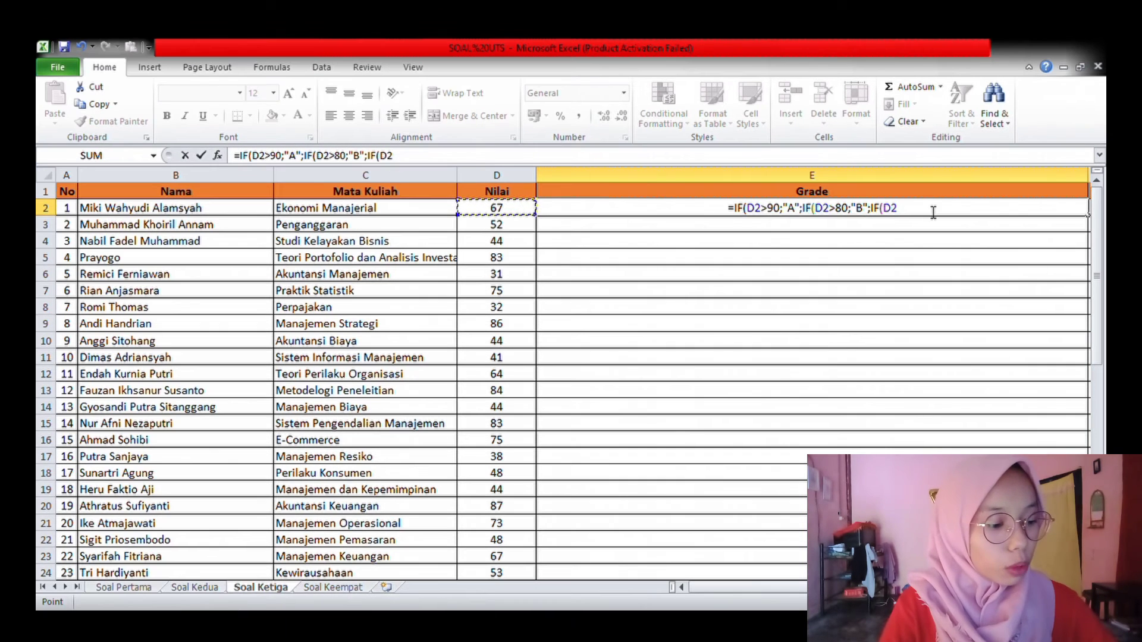
pyautogui.write('>')
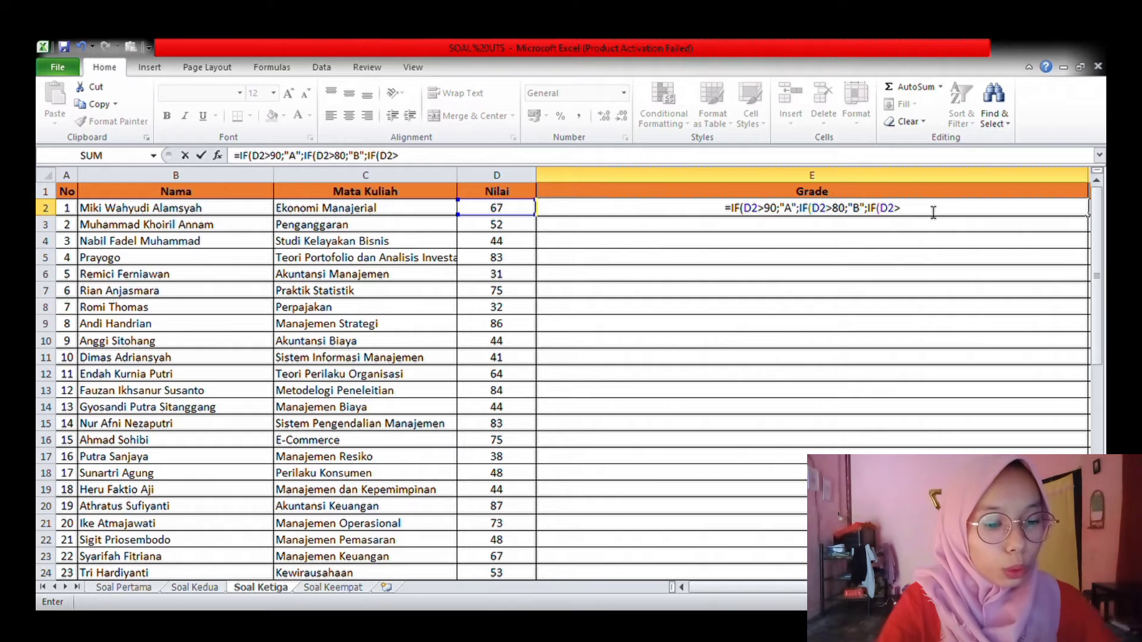
pyautogui.write('70')
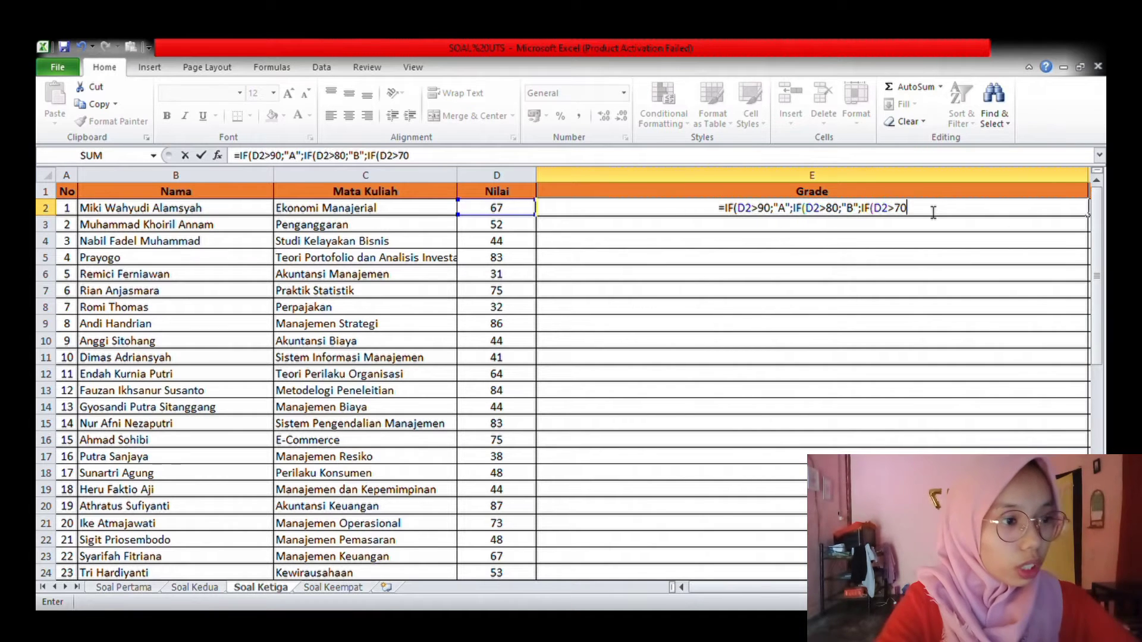
pyautogui.write(';')
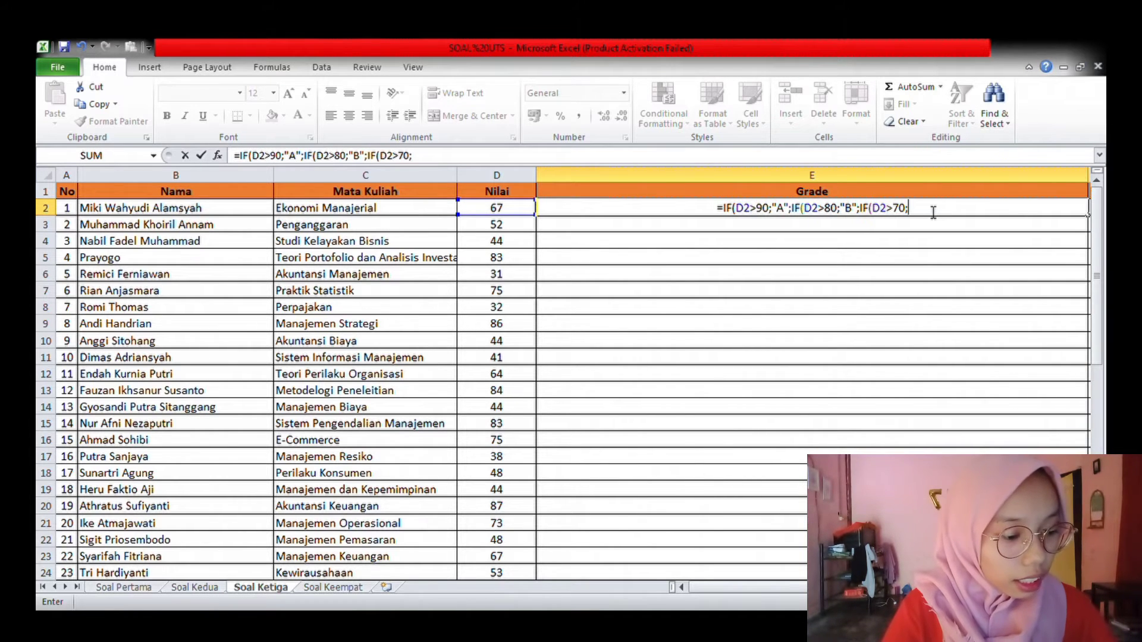
pyautogui.write('"')
pyautogui.press('BackSpace')
pyautogui.write('"')
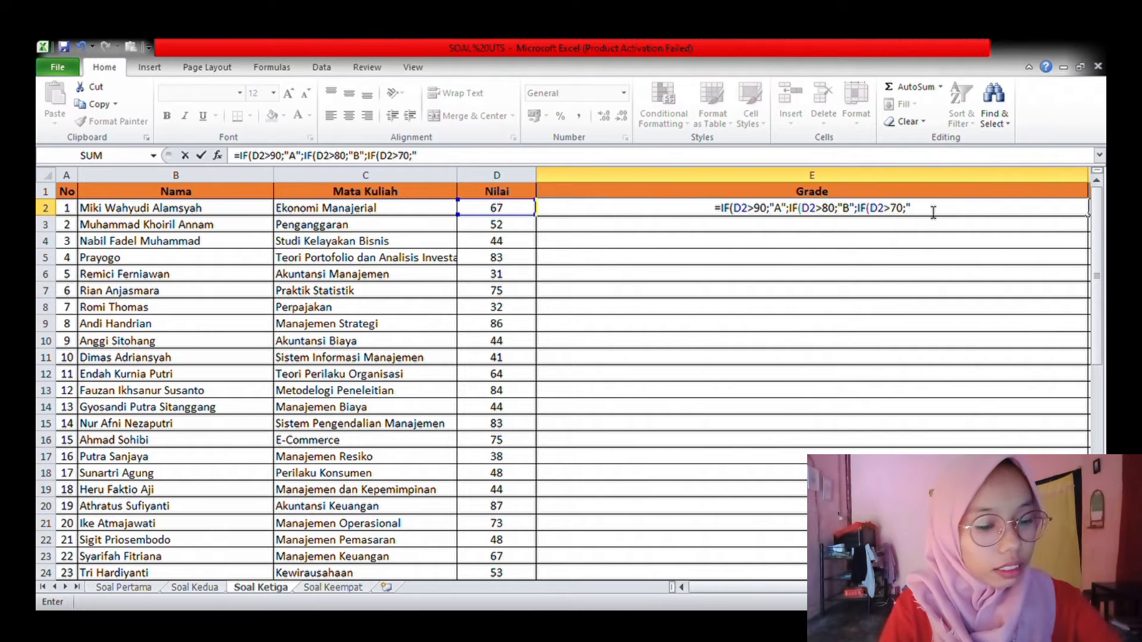
pyautogui.write('C"')
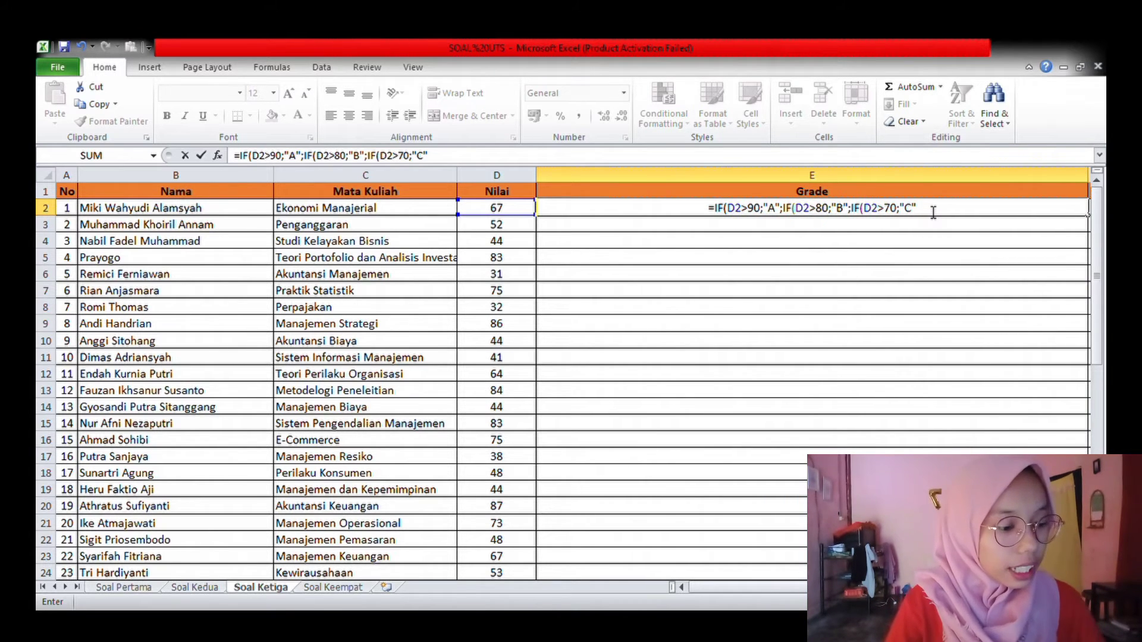
# Step: Add another nested IF to the E2 formula that returns "D" when D2>60
pyautogui.write(';')
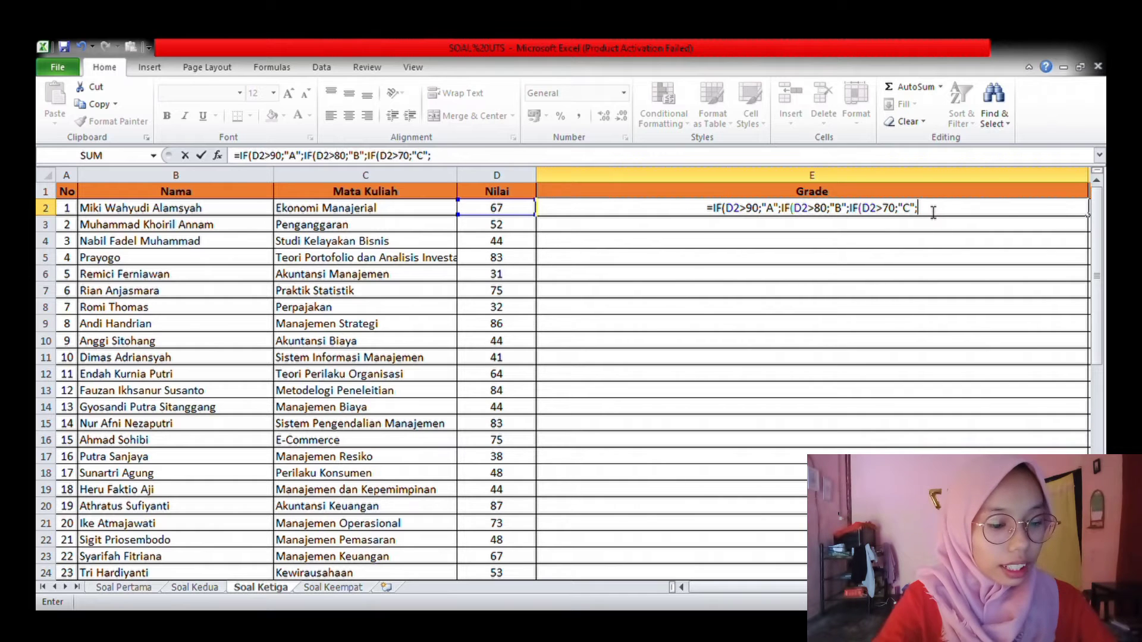
pyautogui.write('IF')
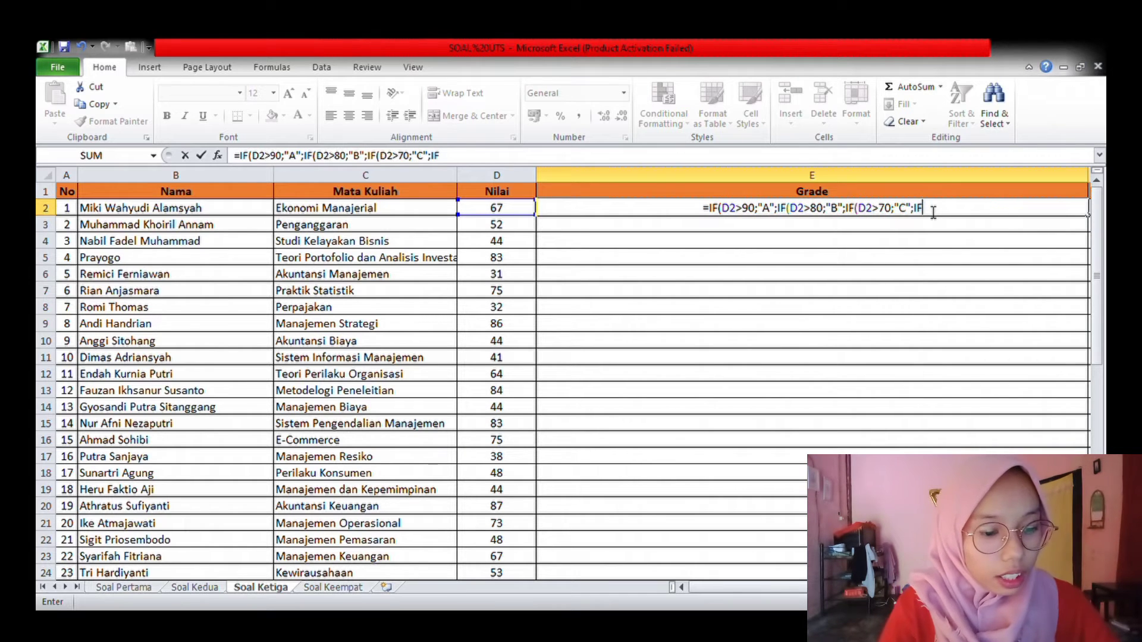
pyautogui.write('(')
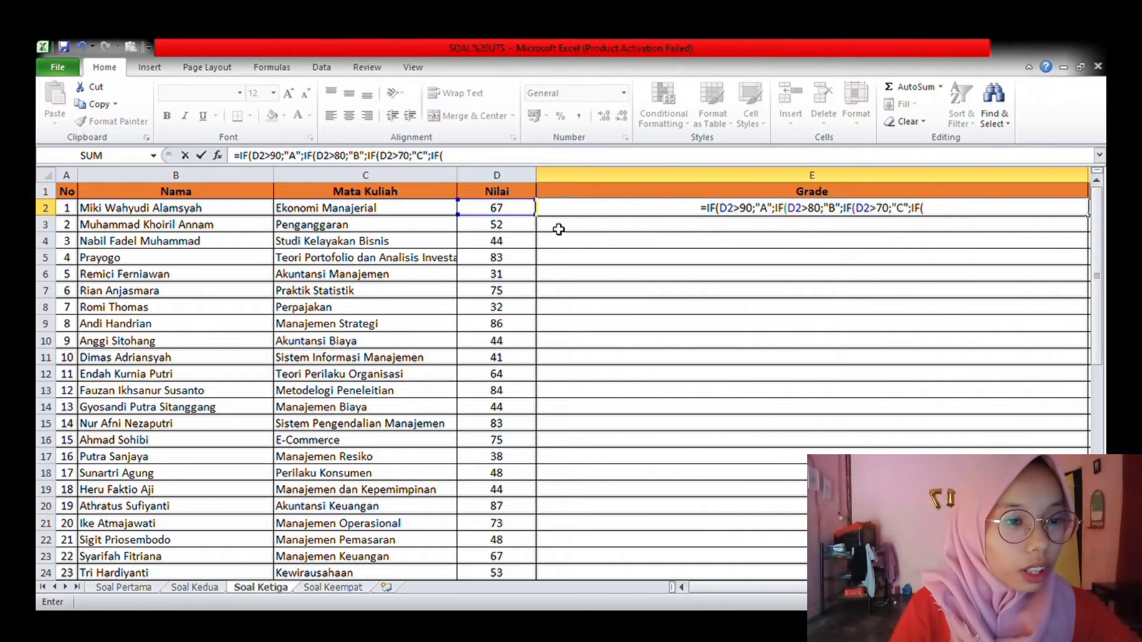
pyautogui.click(496, 211)
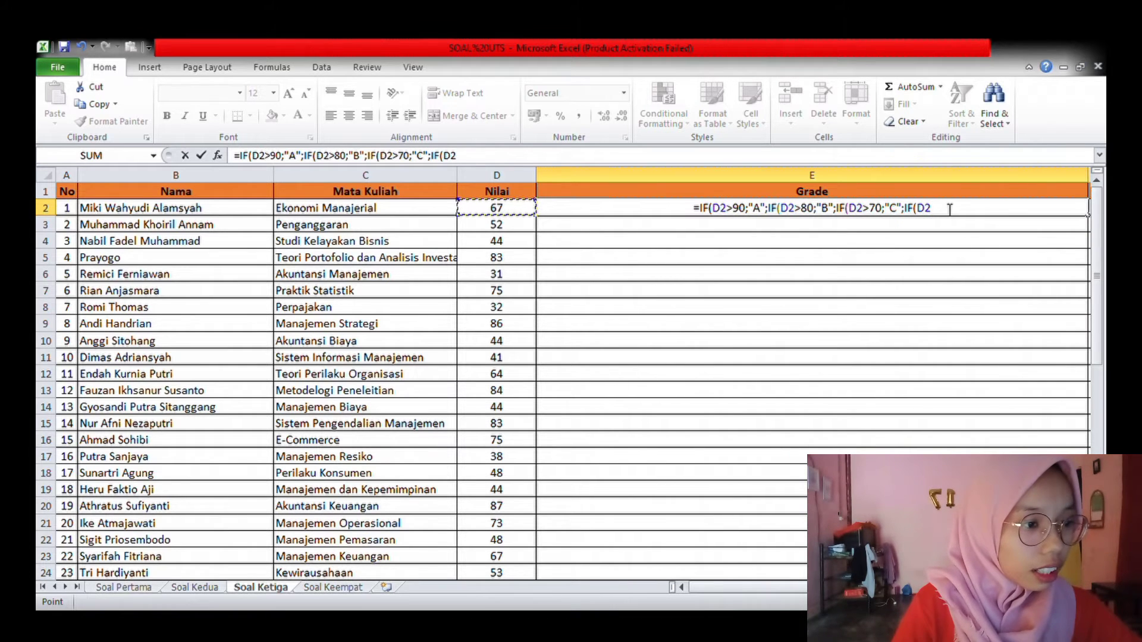
pyautogui.write('>')
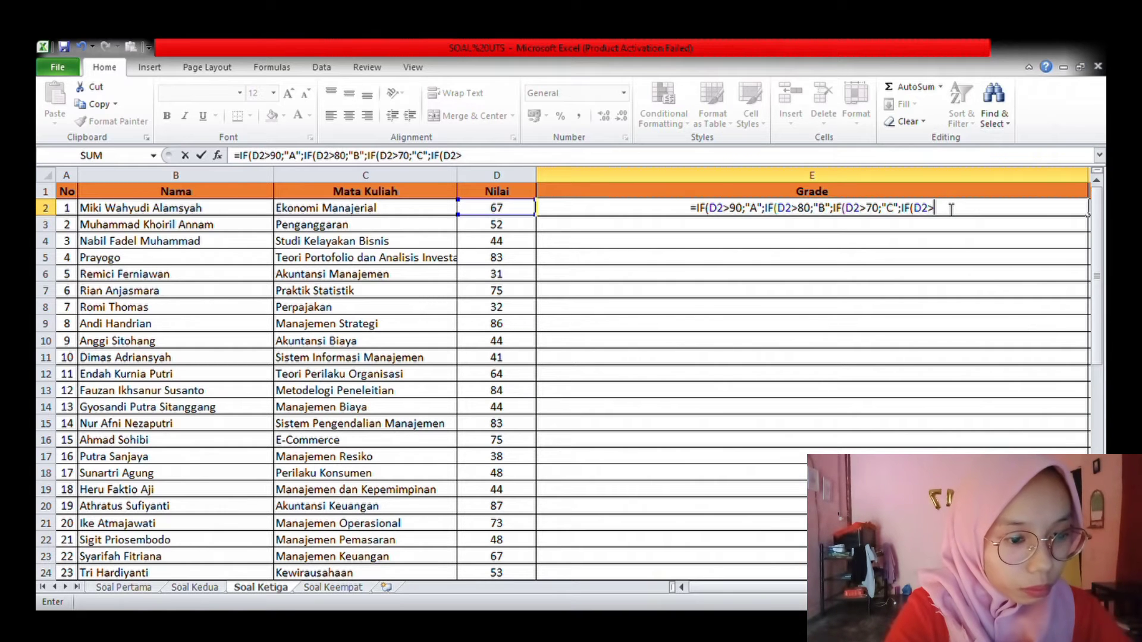
pyautogui.write('60')
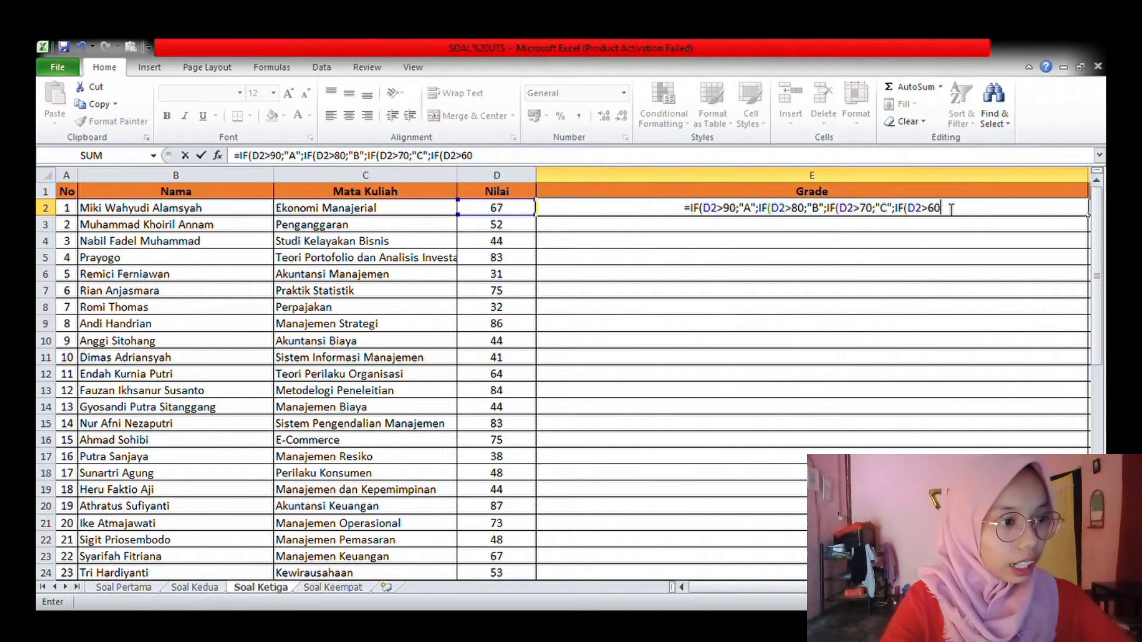
pyautogui.write(';"')
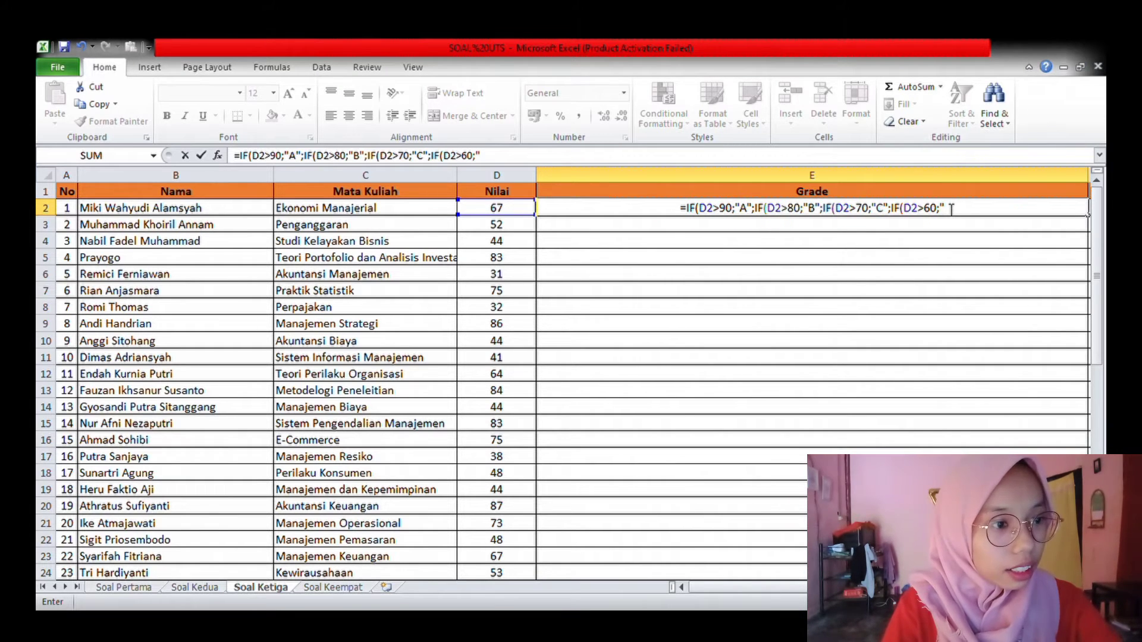
pyautogui.write('D')
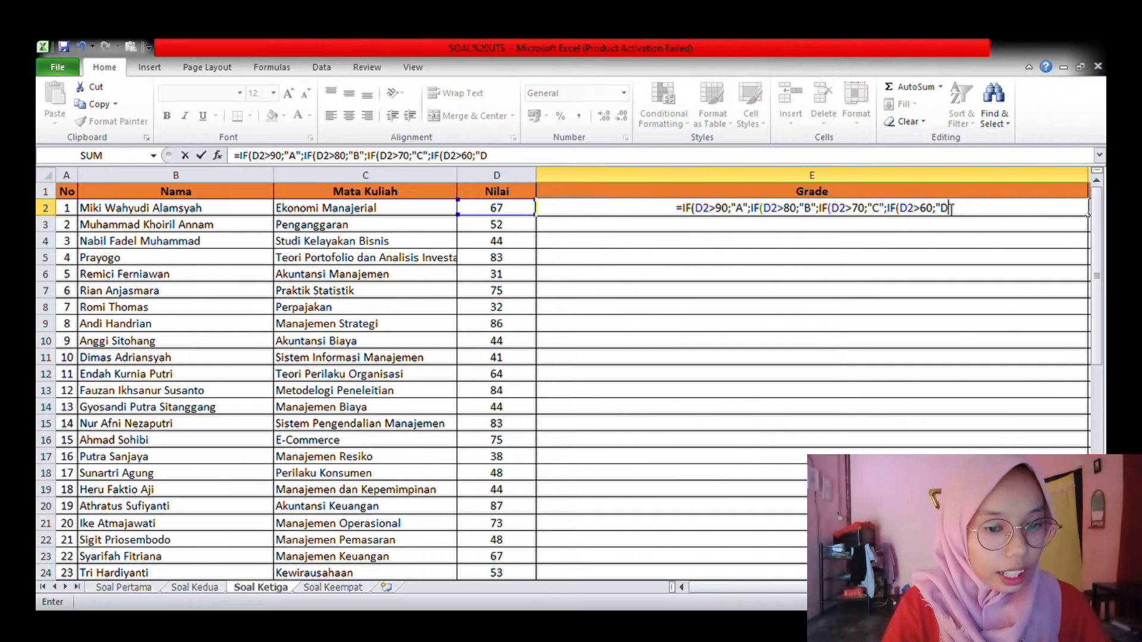
pyautogui.write('"')
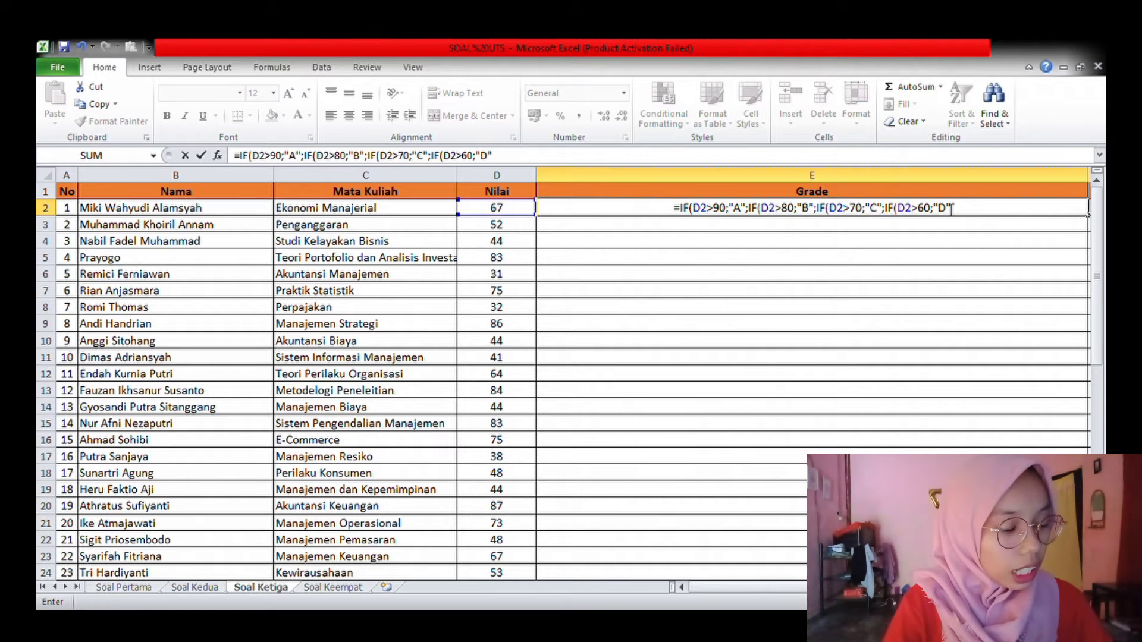
# Step: Add a last nested IF returning "E" when D2<60, close all five parentheses and enter the formula in E2
pyautogui.write(';')
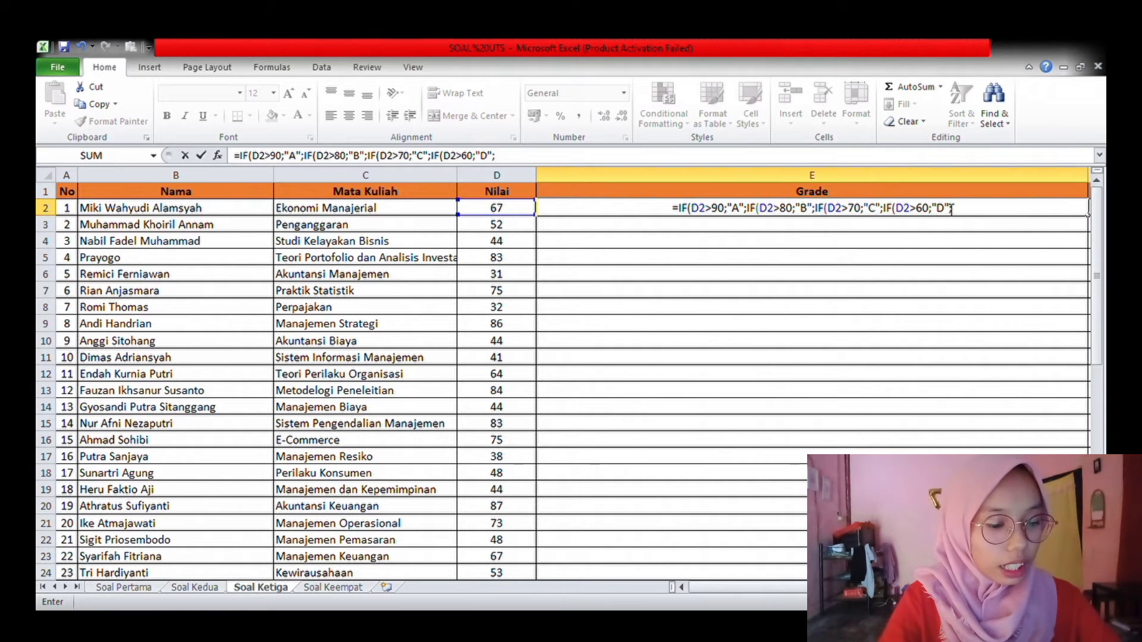
pyautogui.write('IF(')
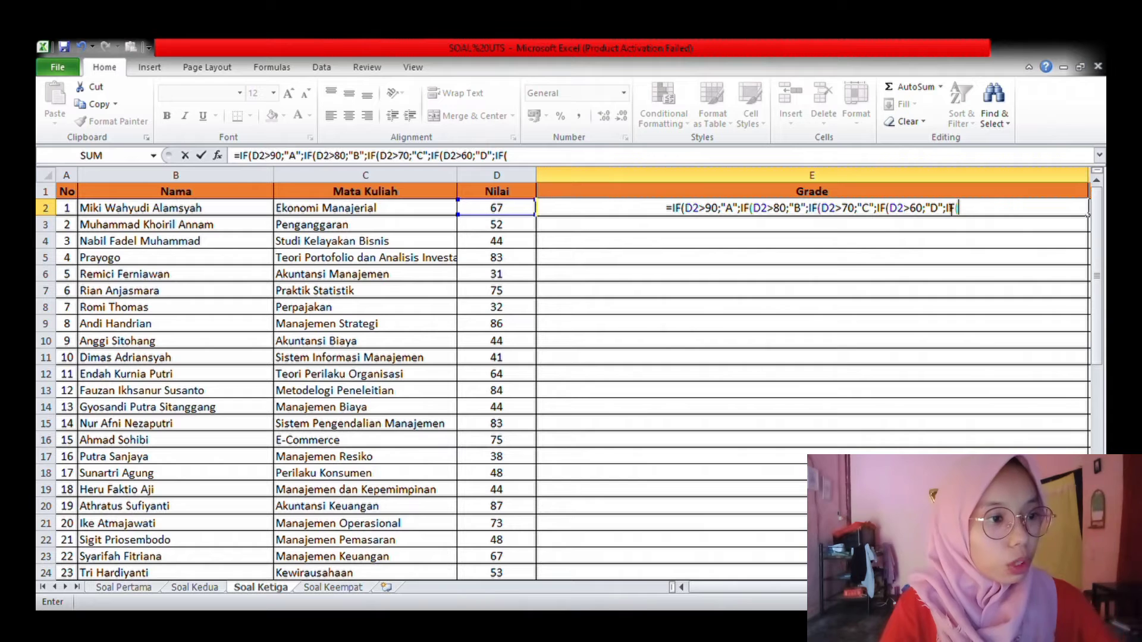
pyautogui.click(503, 214)
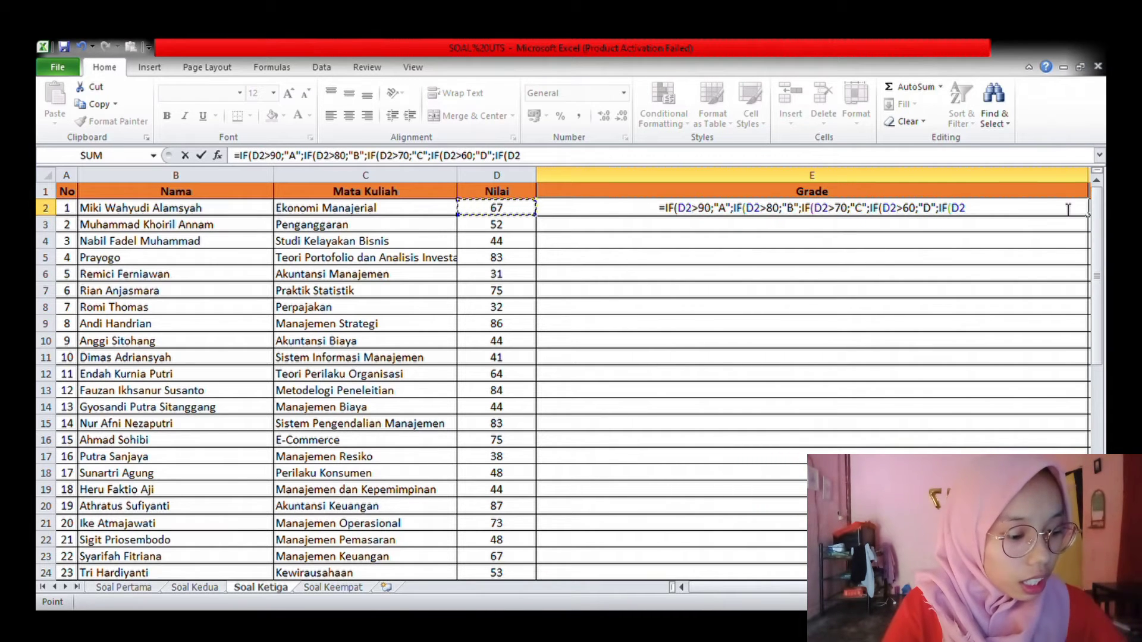
pyautogui.write('<')
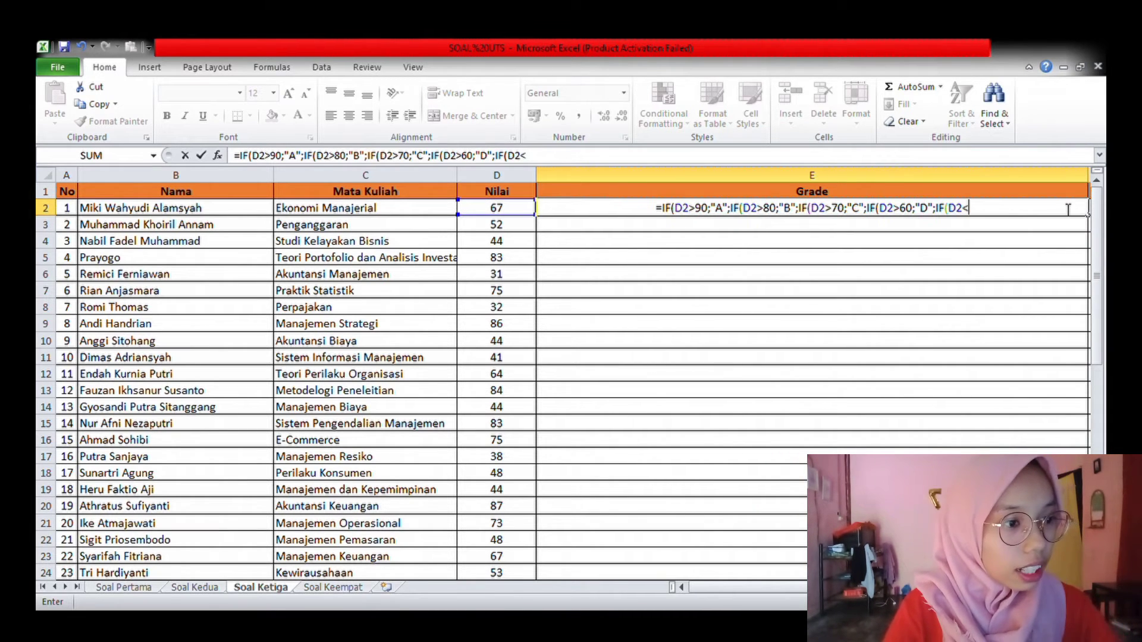
pyautogui.write('60')
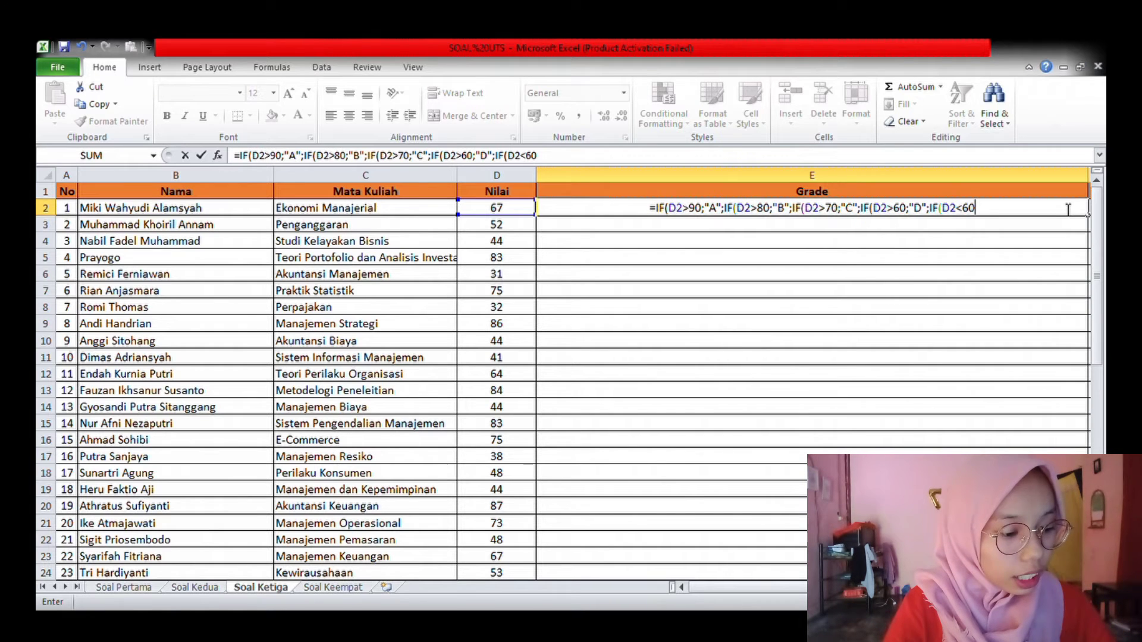
pyautogui.write(';"')
pyautogui.press('BackSpace')
pyautogui.write('"E"')
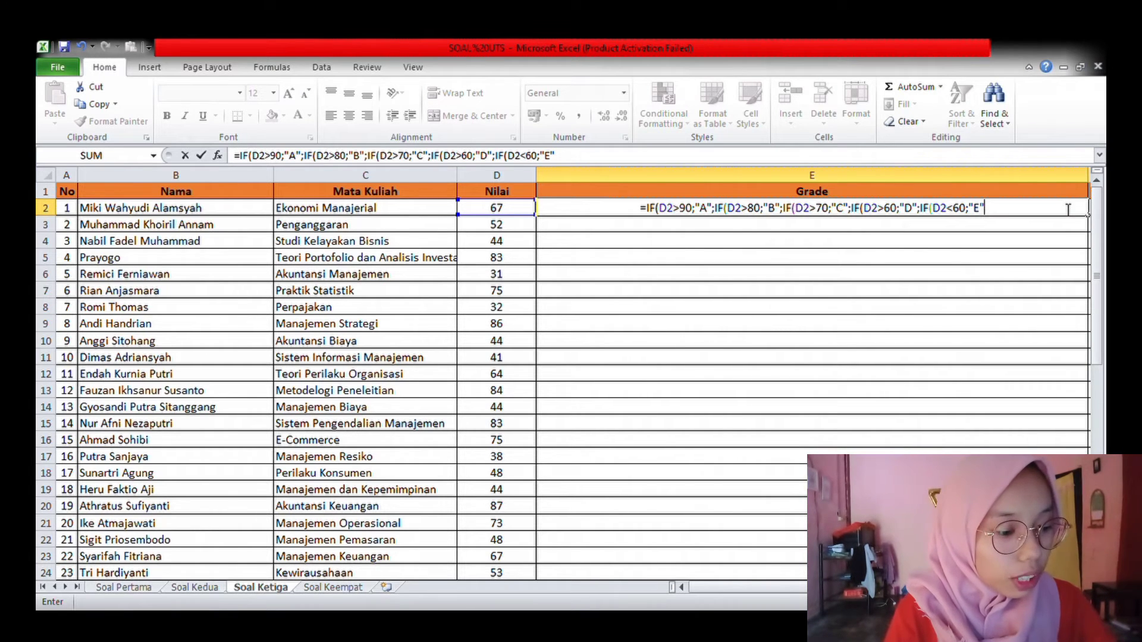
pyautogui.write('0')
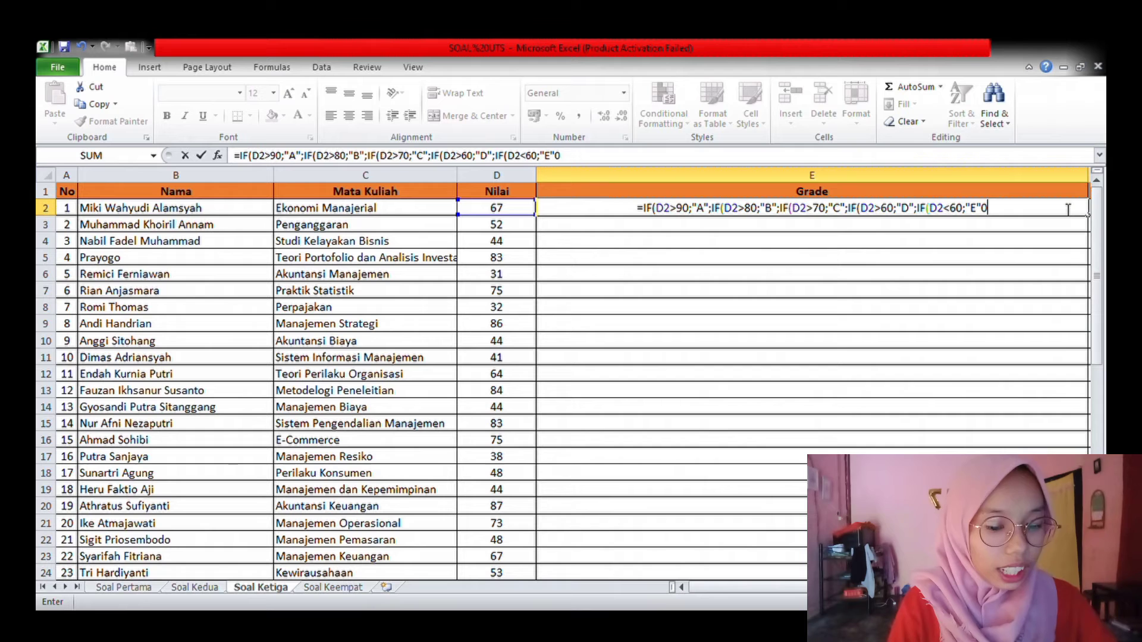
pyautogui.press('BackSpace')
pyautogui.write(')))))')
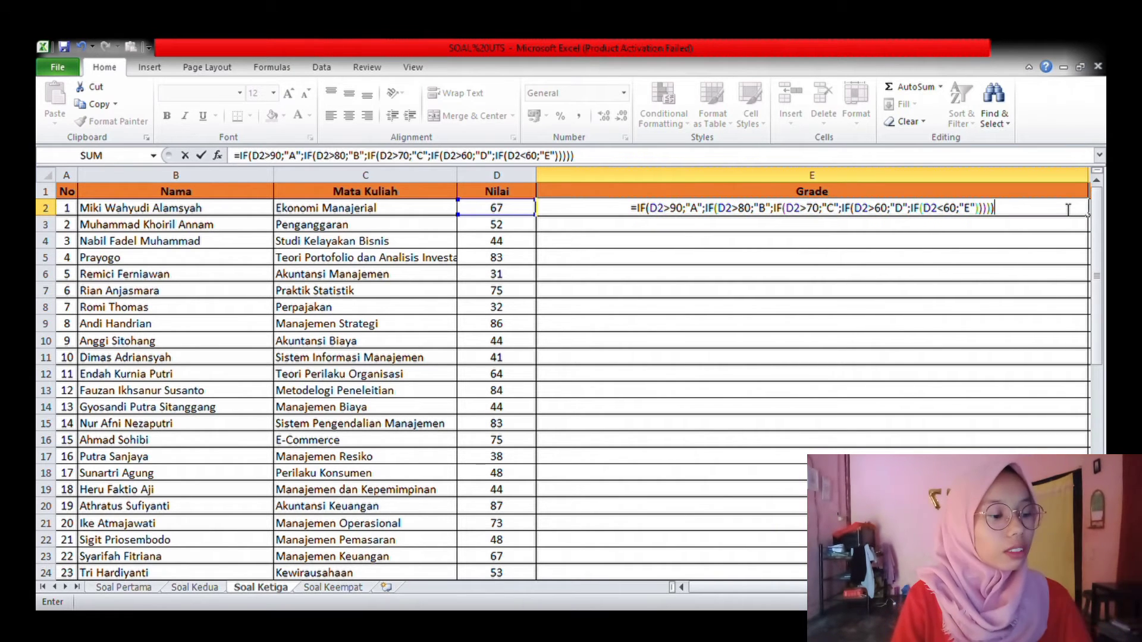
pyautogui.press('Return')
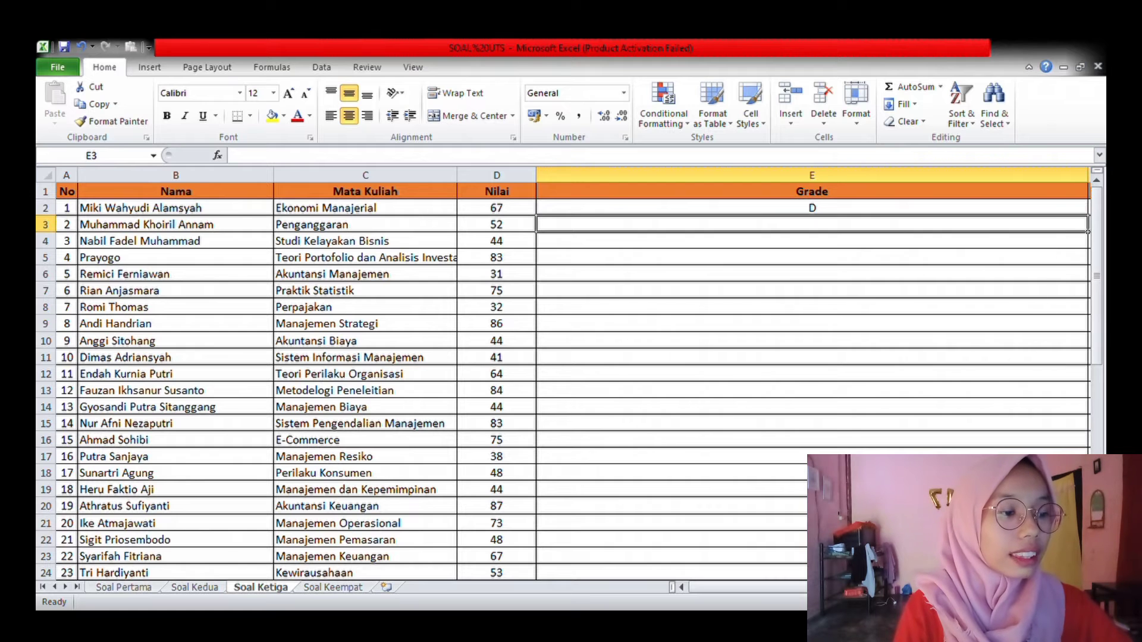
# Step: Narrow the Grade column and fill the E2 formula down through E51
pyautogui.hscroll(2, 773, 357)
pyautogui.moveTo(869, 196); pyautogui.dragTo(477, 183)
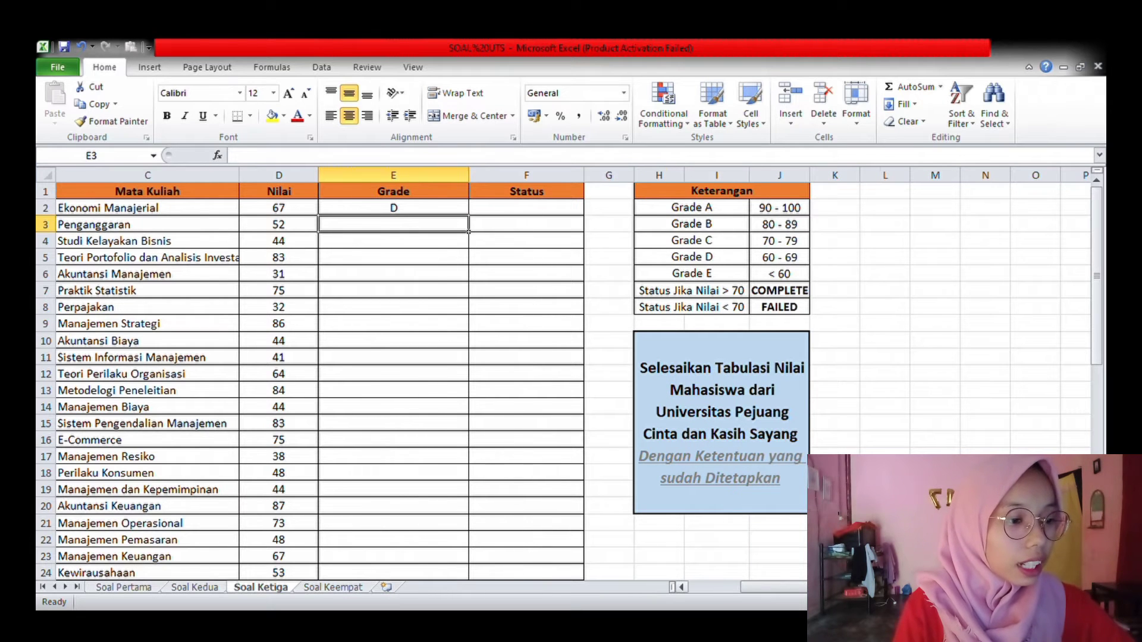
pyautogui.click(682, 587)
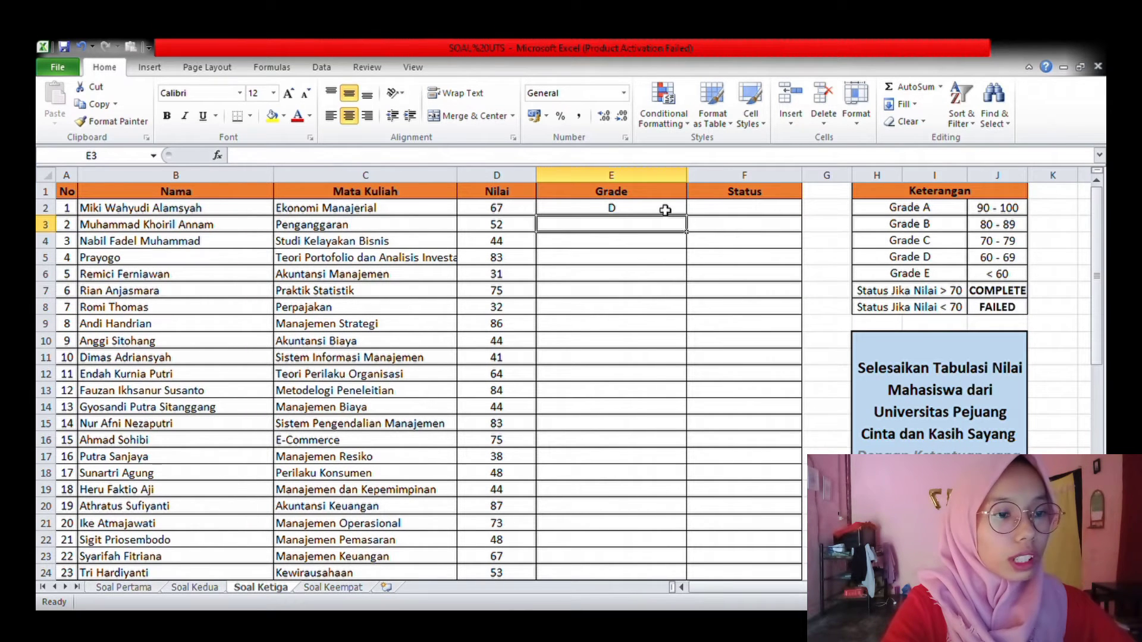
pyautogui.click(674, 212)
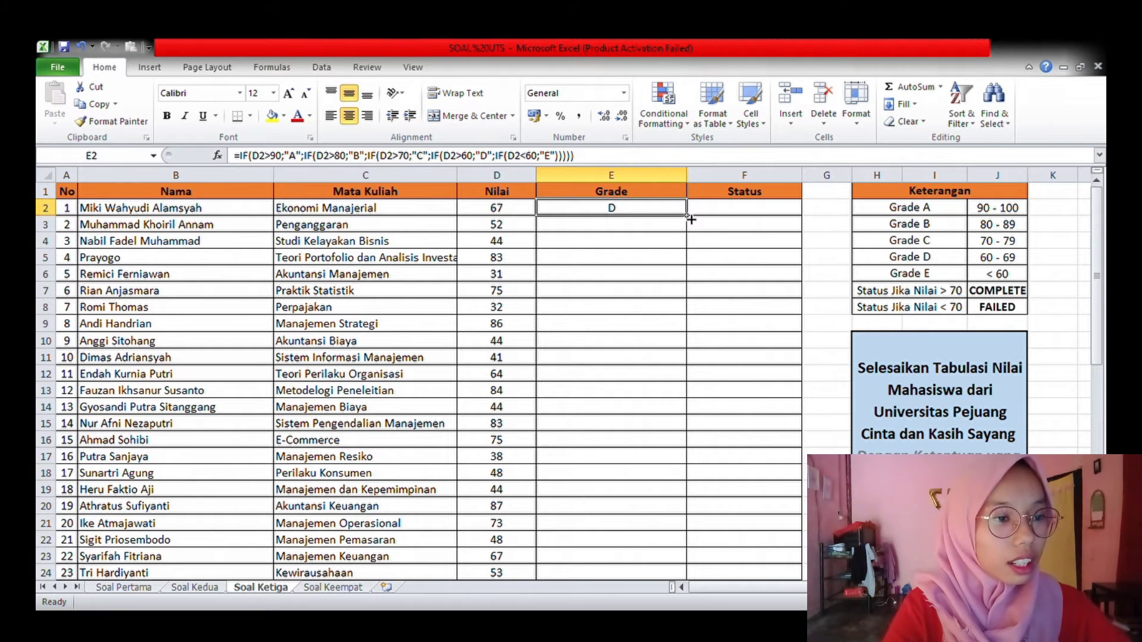
pyautogui.moveTo(691, 220); pyautogui.dragTo(670, 534)
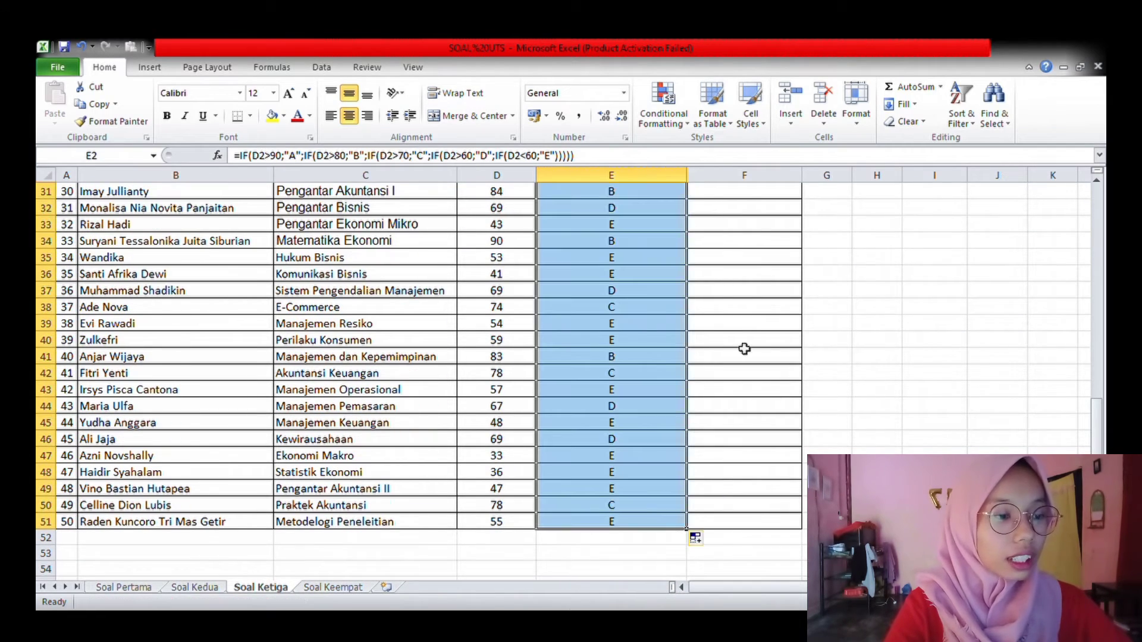
# Step: Start an IF formula in the first Status cell, F2, that returns "COMPLETE" when D2>70
pyautogui.moveTo(892, 588); pyautogui.dragTo(928, 588)
pyautogui.scroll(10, 766, 412)
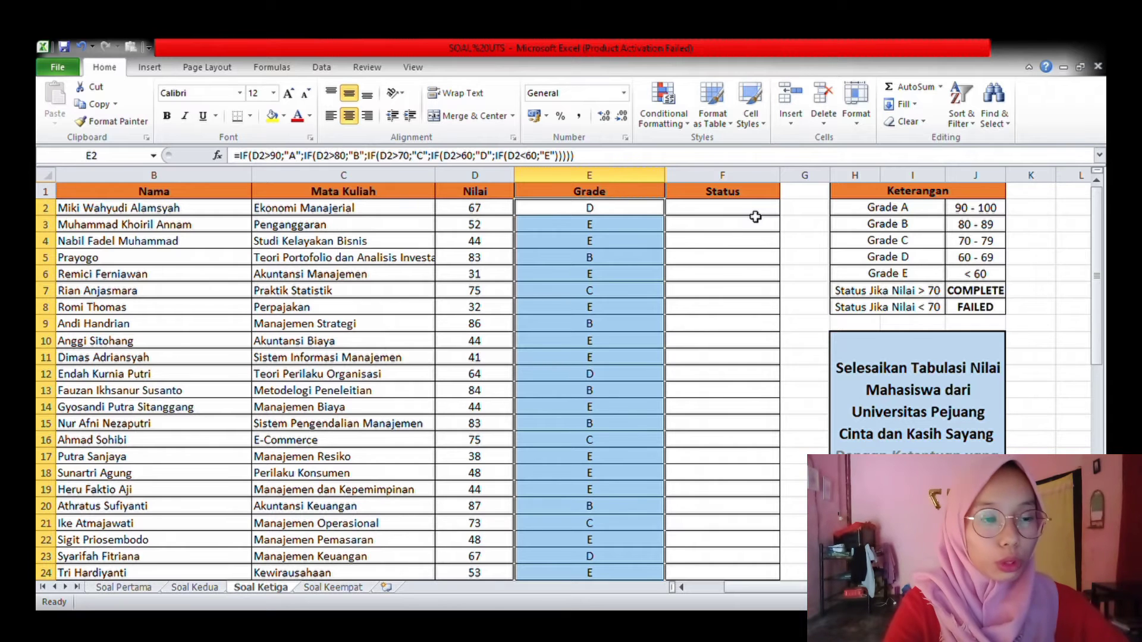
pyautogui.click(755, 217)
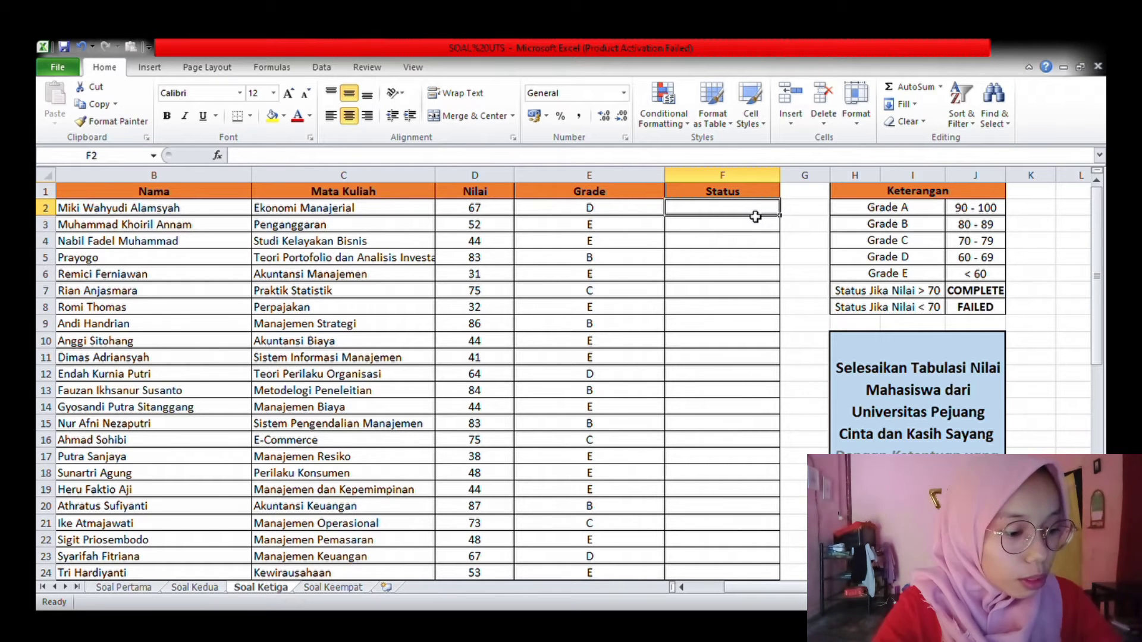
pyautogui.write('=')
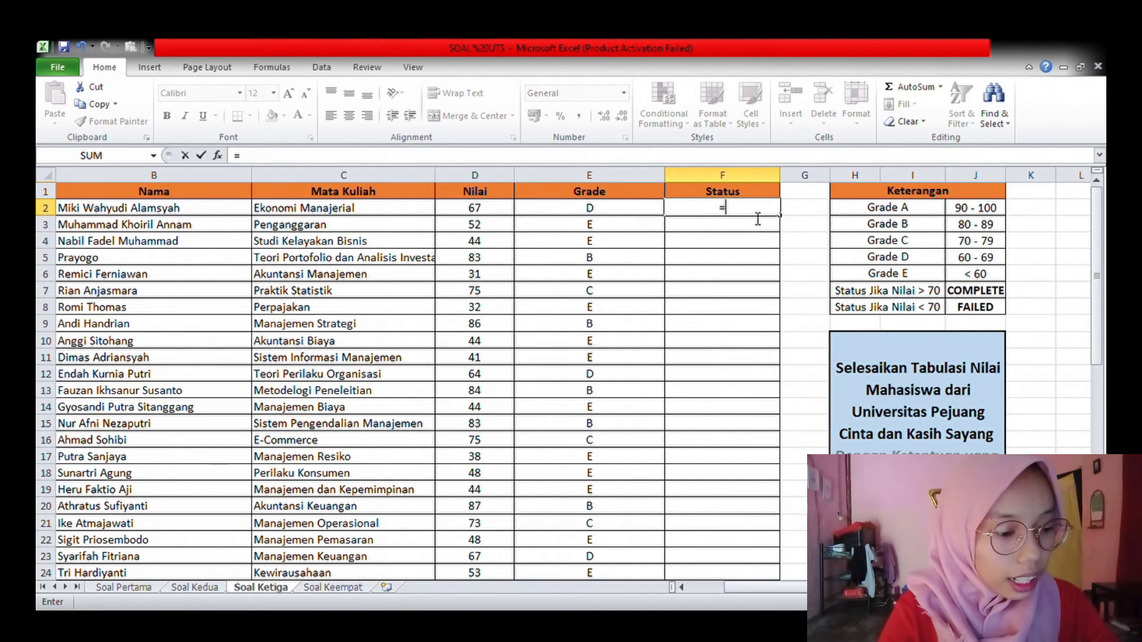
pyautogui.write('IF')
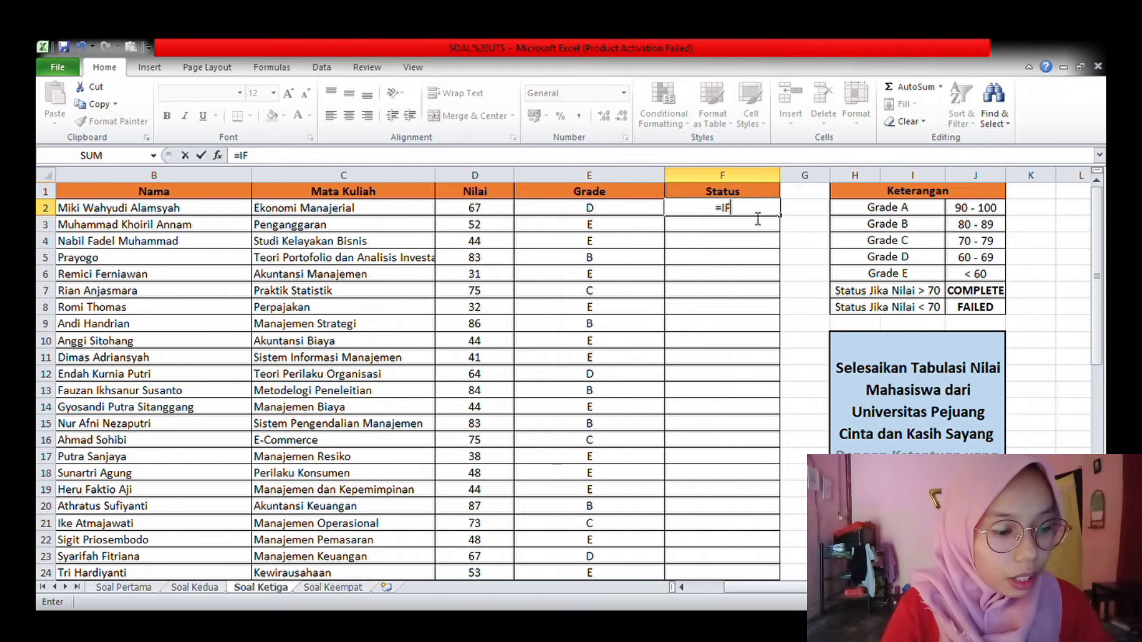
pyautogui.write('(')
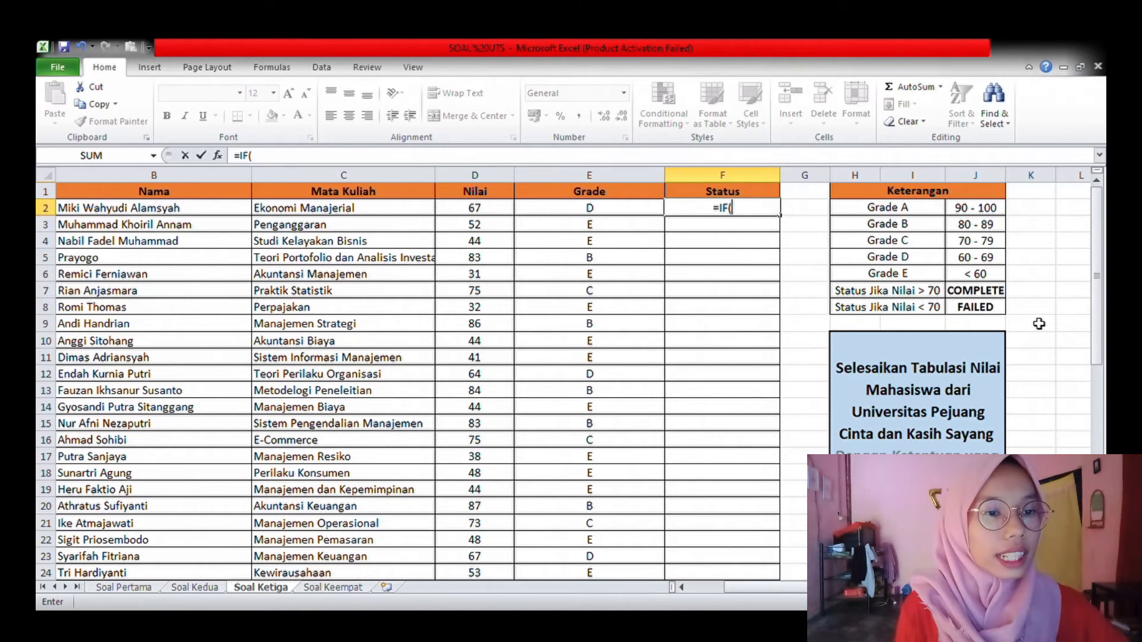
pyautogui.click(478, 209)
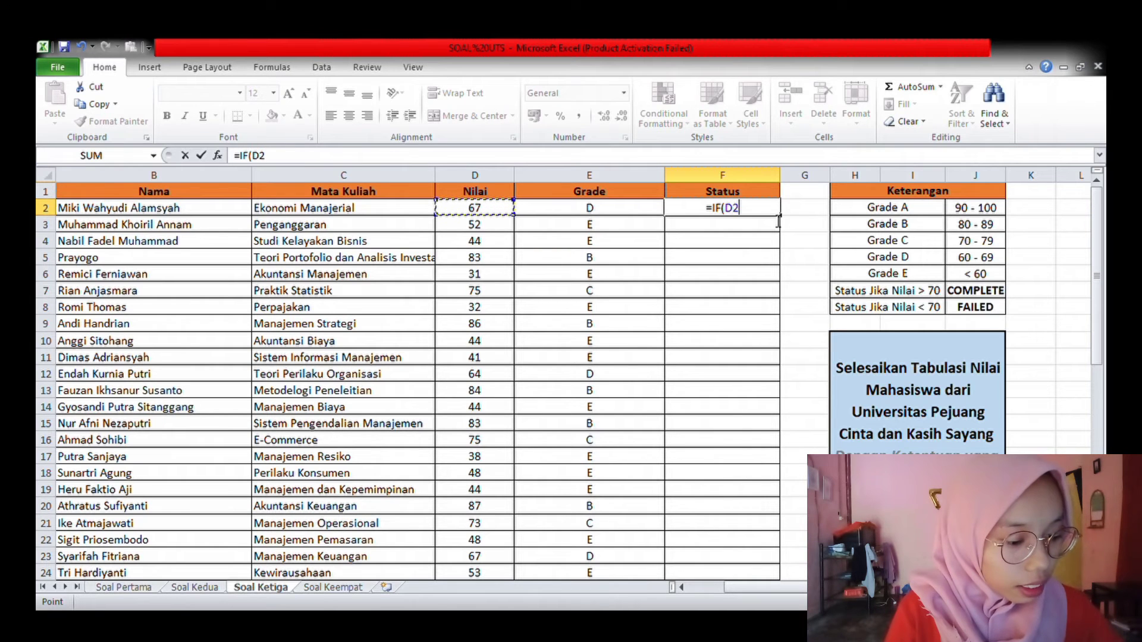
pyautogui.write('>')
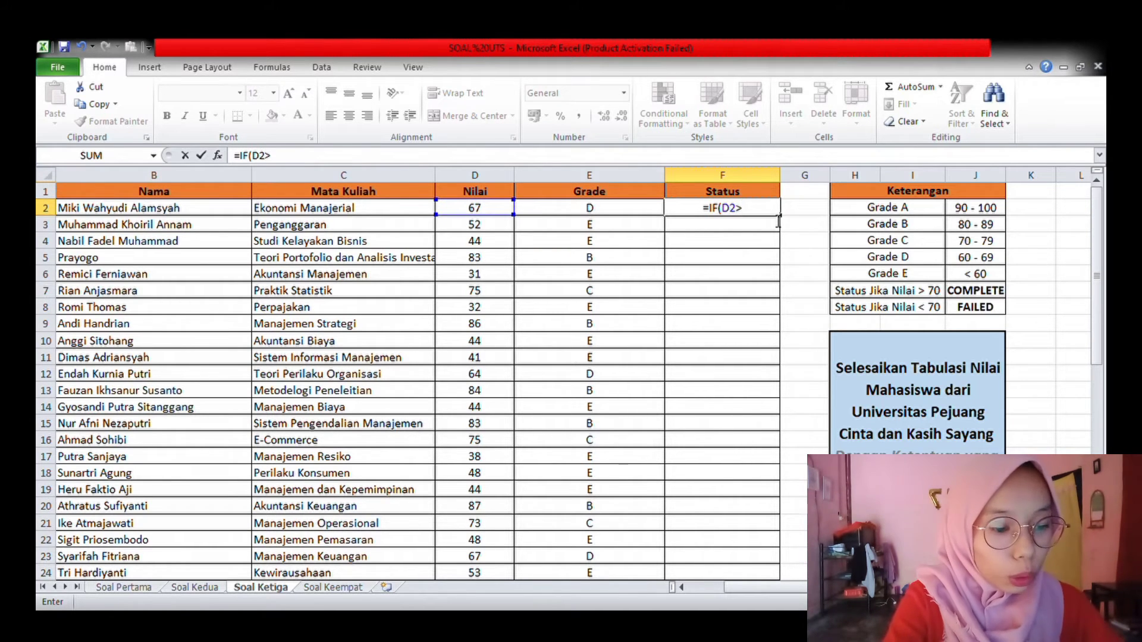
pyautogui.write('70')
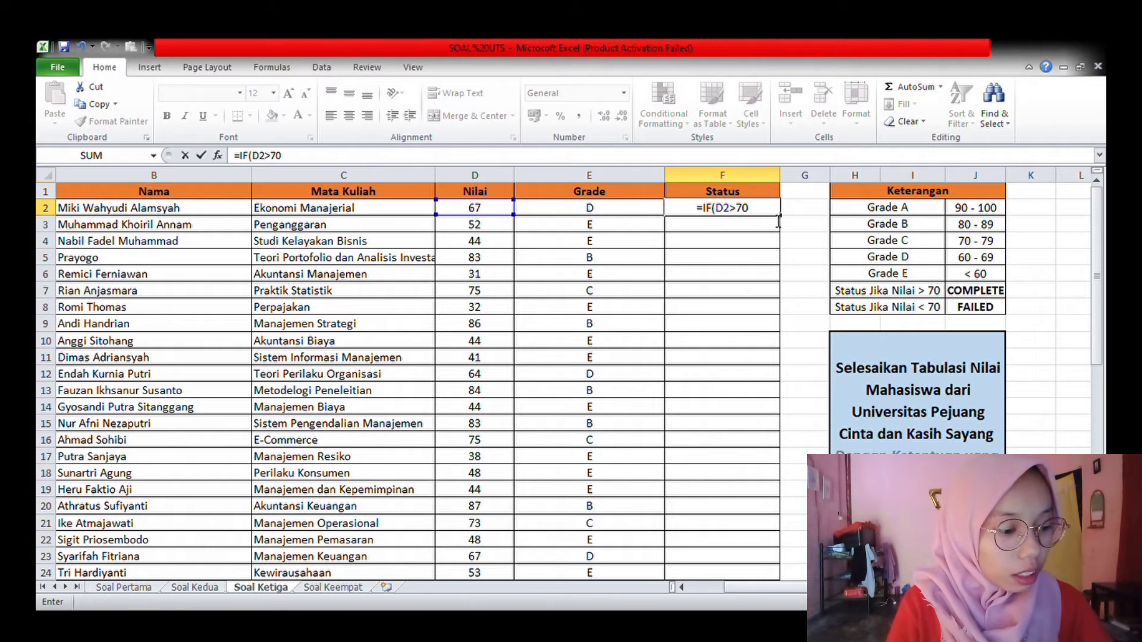
pyautogui.write(';"COMPLETE')
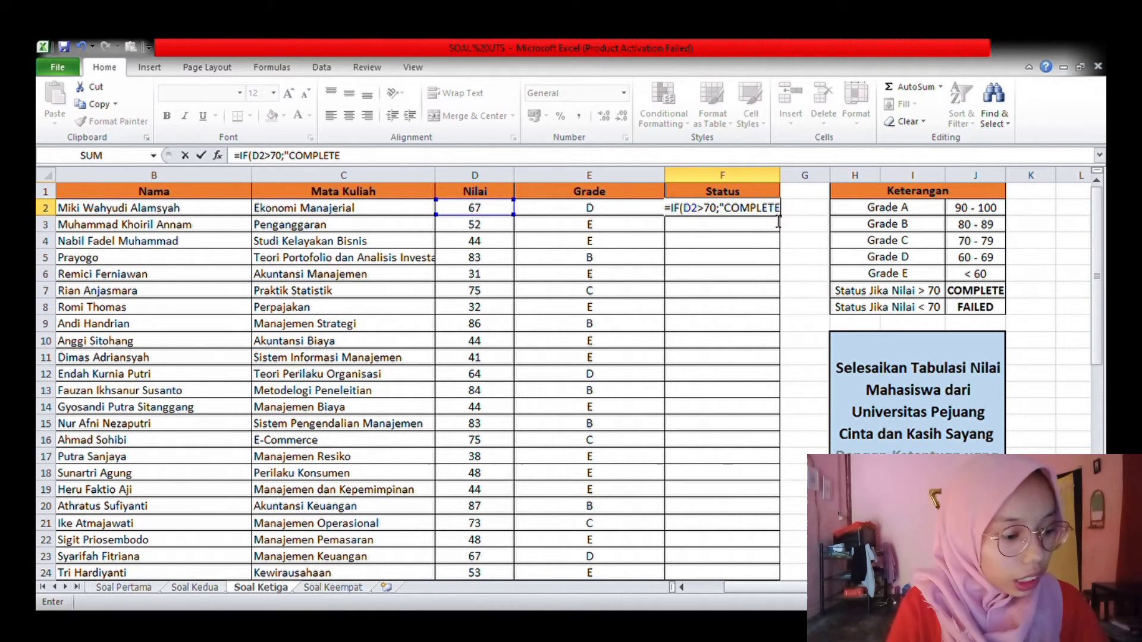
pyautogui.write('"')
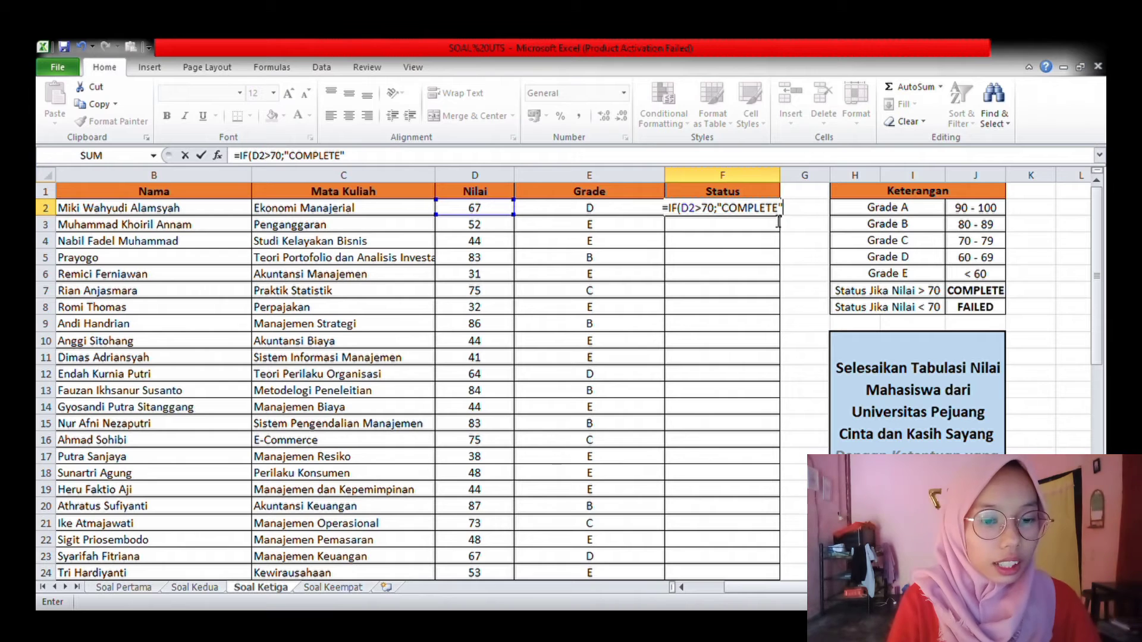
# Step: Add a nested IF returning "FAILED" when D2<70, close both parentheses and enter the formula in F2
pyautogui.write(';')
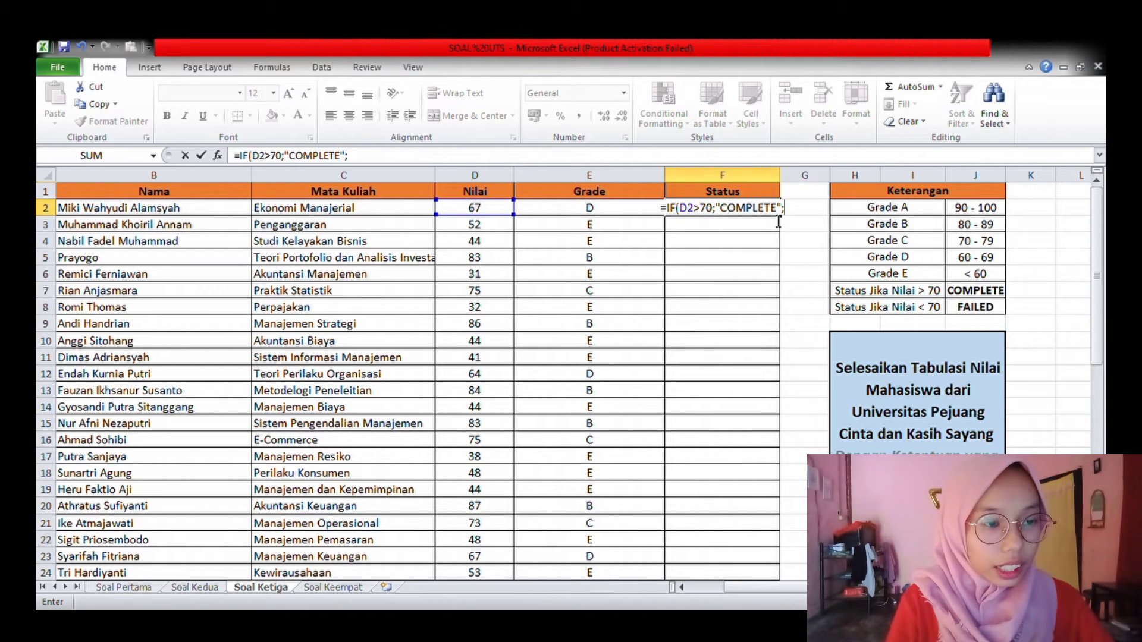
pyautogui.write('IF')
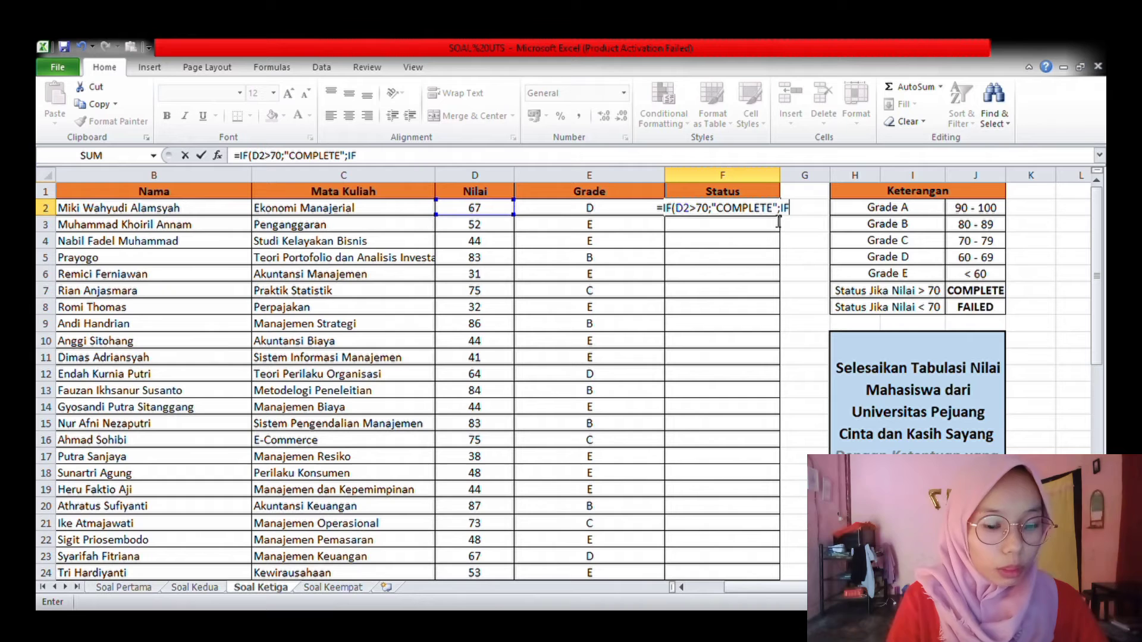
pyautogui.write('(')
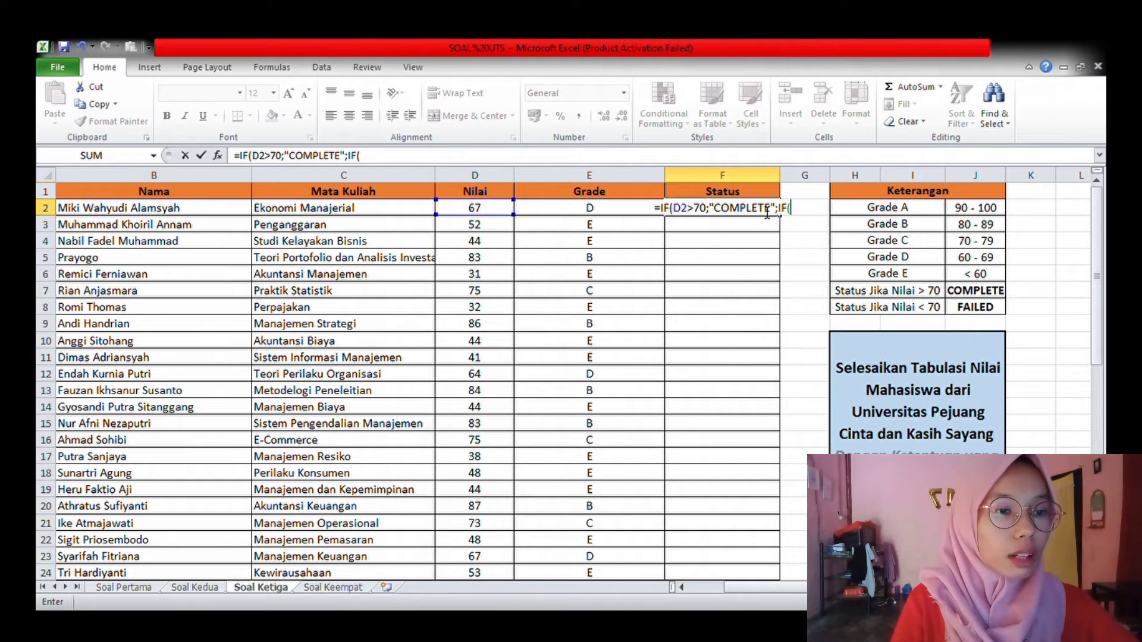
pyautogui.click(489, 208)
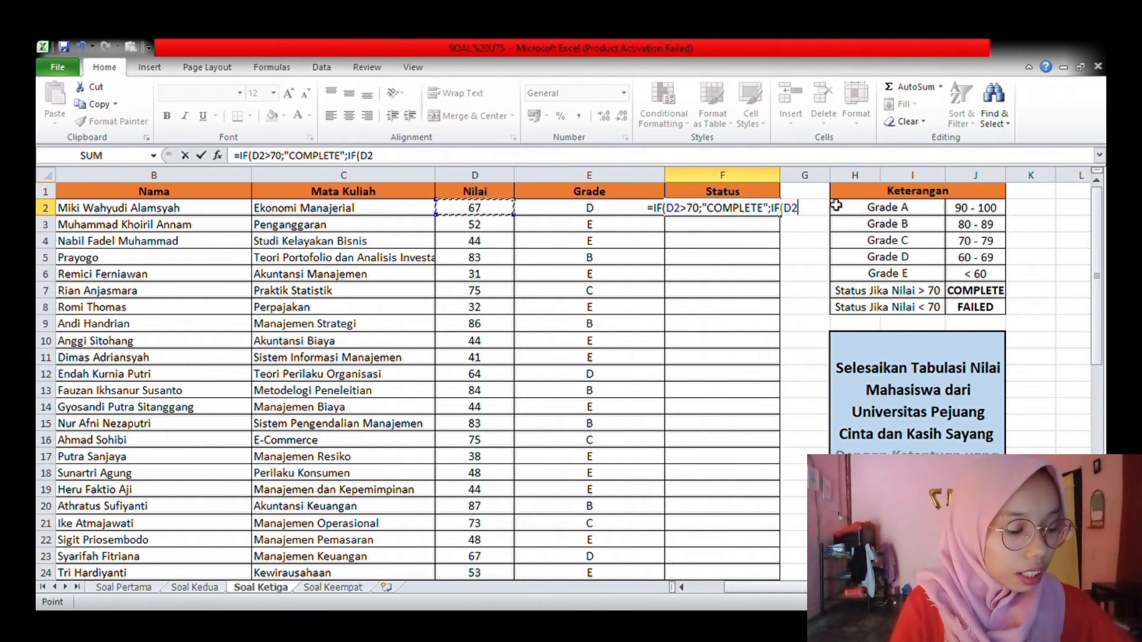
pyautogui.write('<')
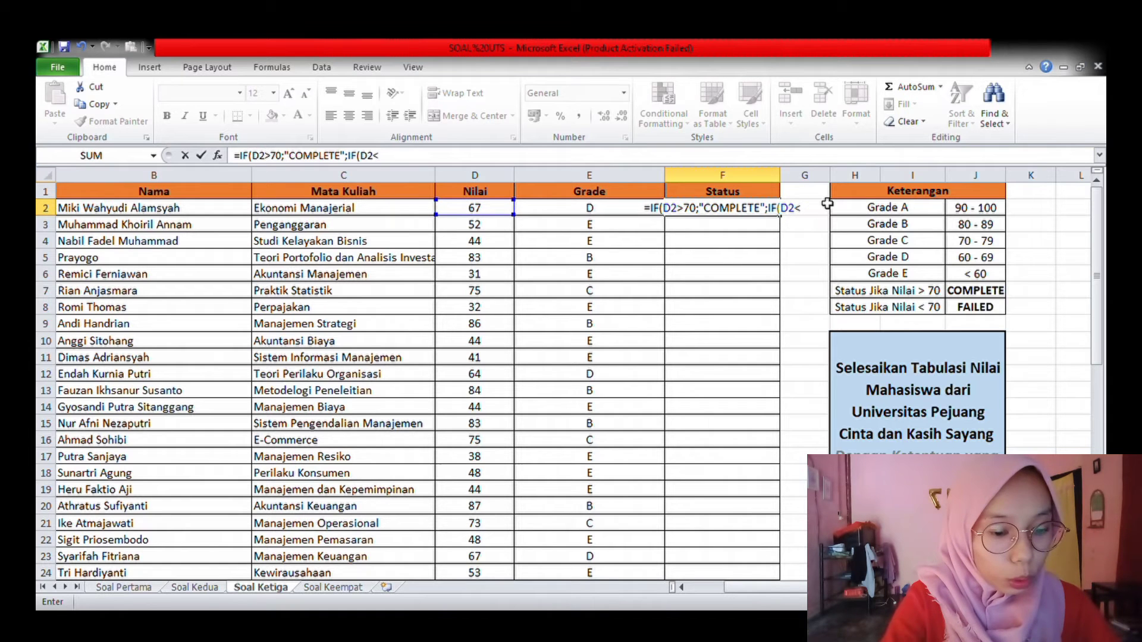
pyautogui.write('70;')
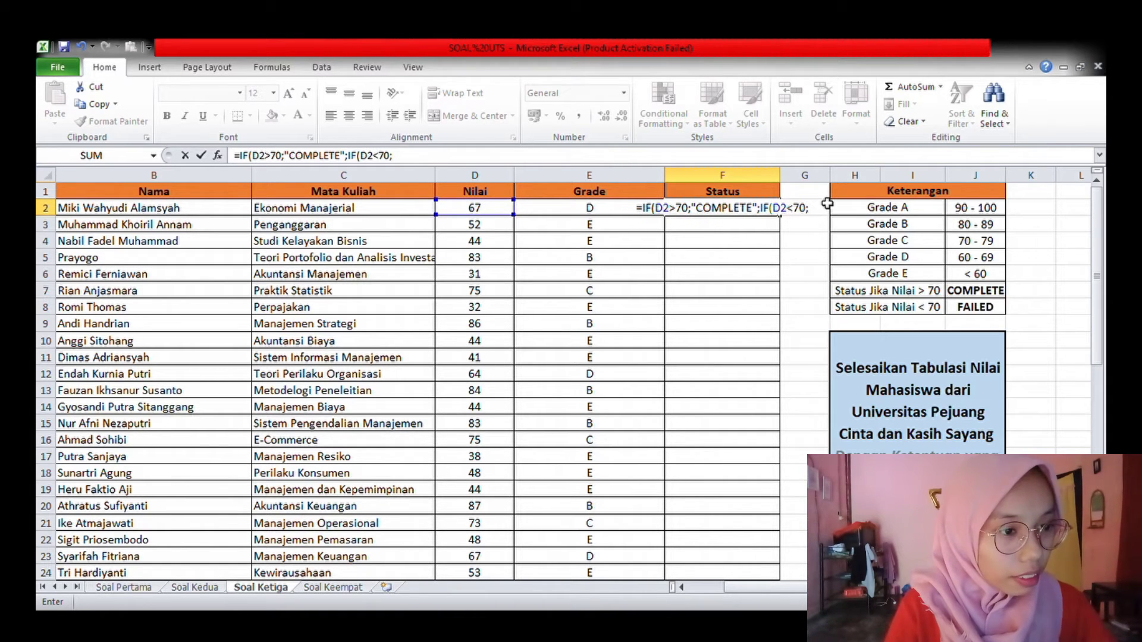
pyautogui.write('"FAILED')
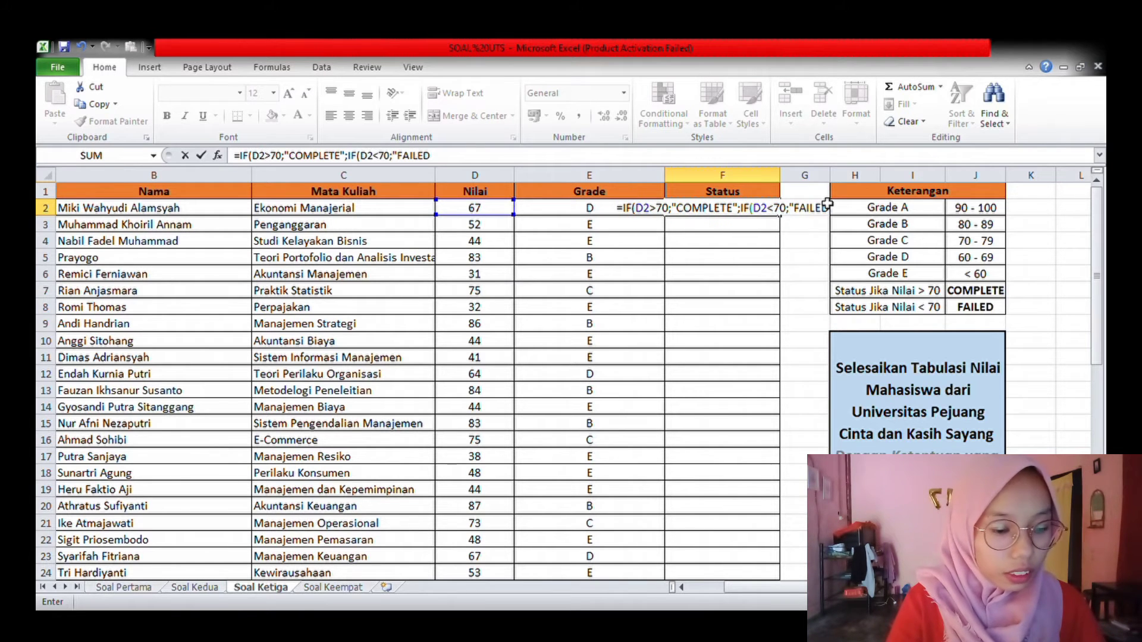
pyautogui.write('"')
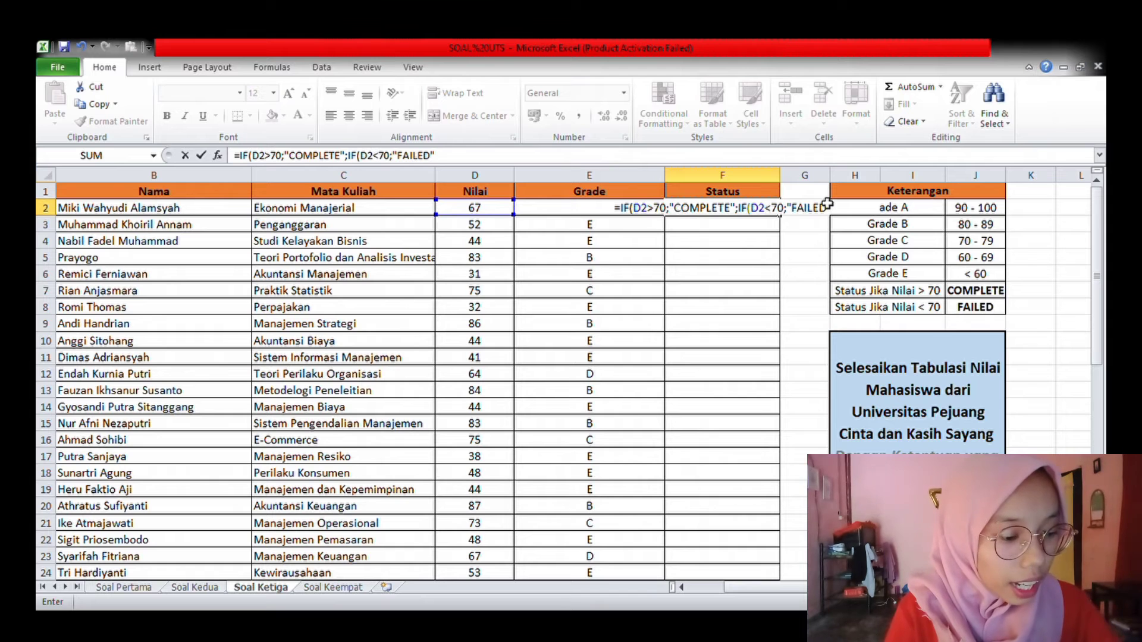
pyautogui.write('))')
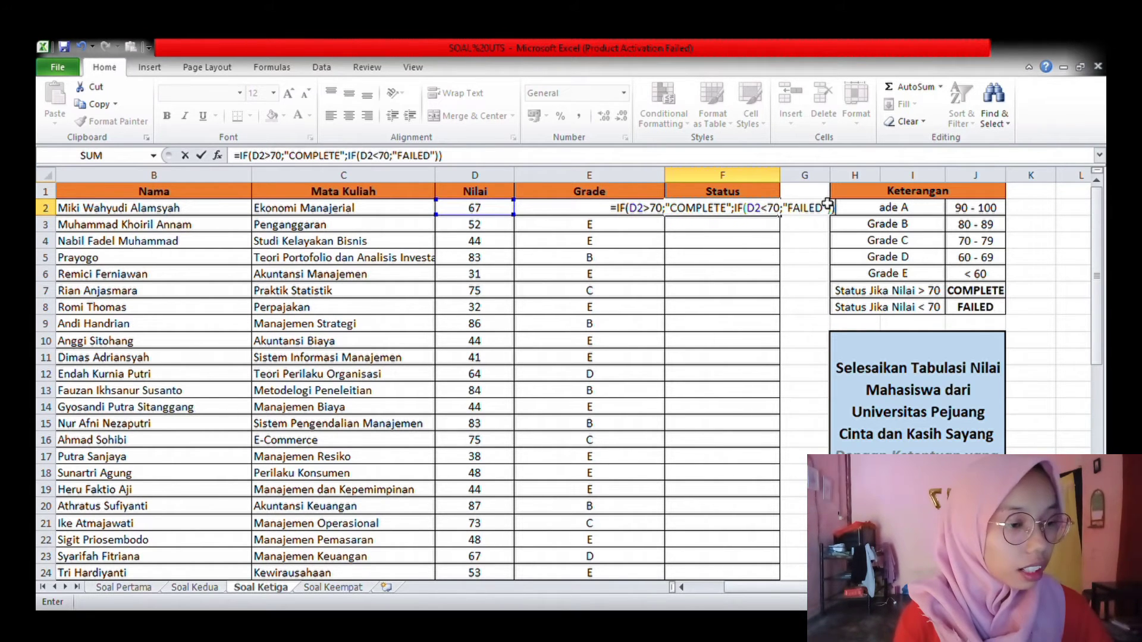
pyautogui.press('Return')
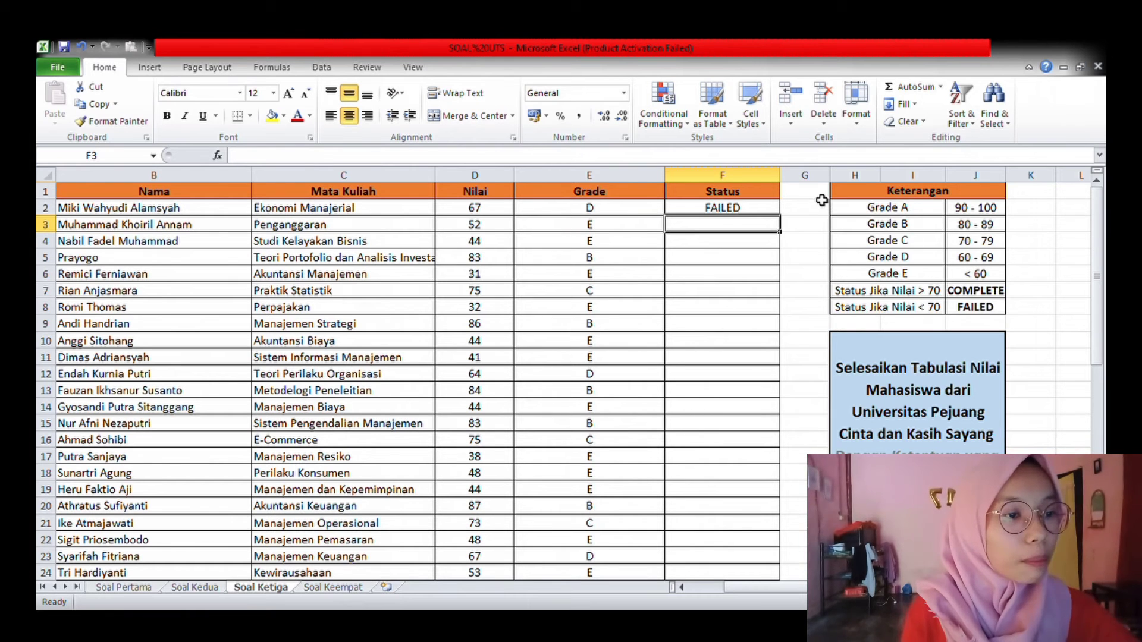
# Step: Fill the Status formula from F2 down through F51
pyautogui.click(767, 209)
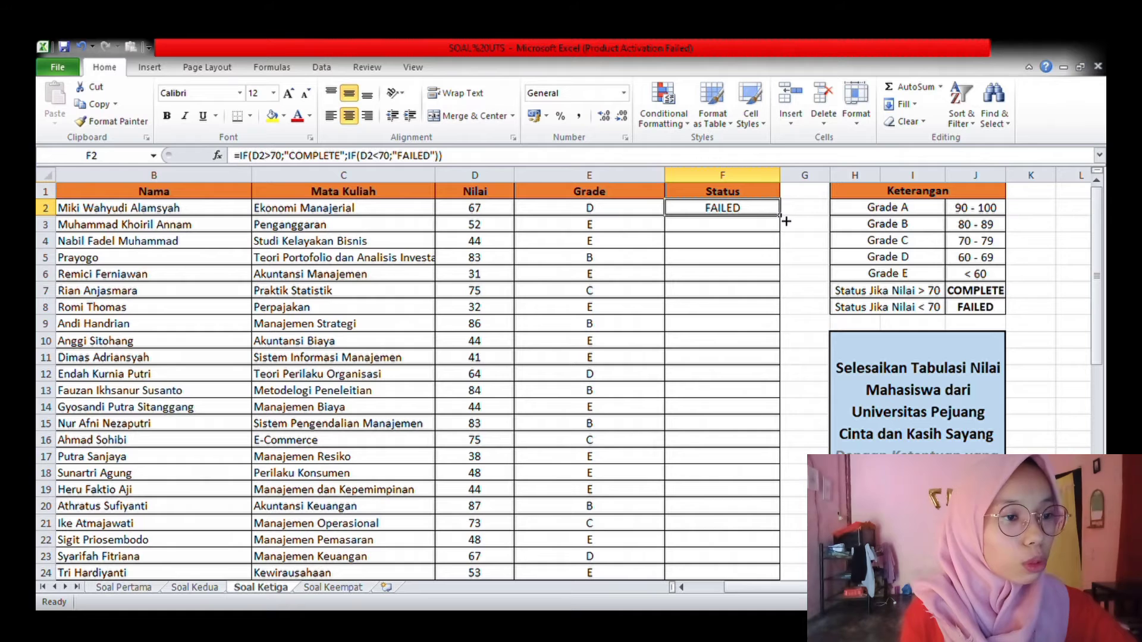
pyautogui.moveTo(787, 222); pyautogui.dragTo(767, 559)
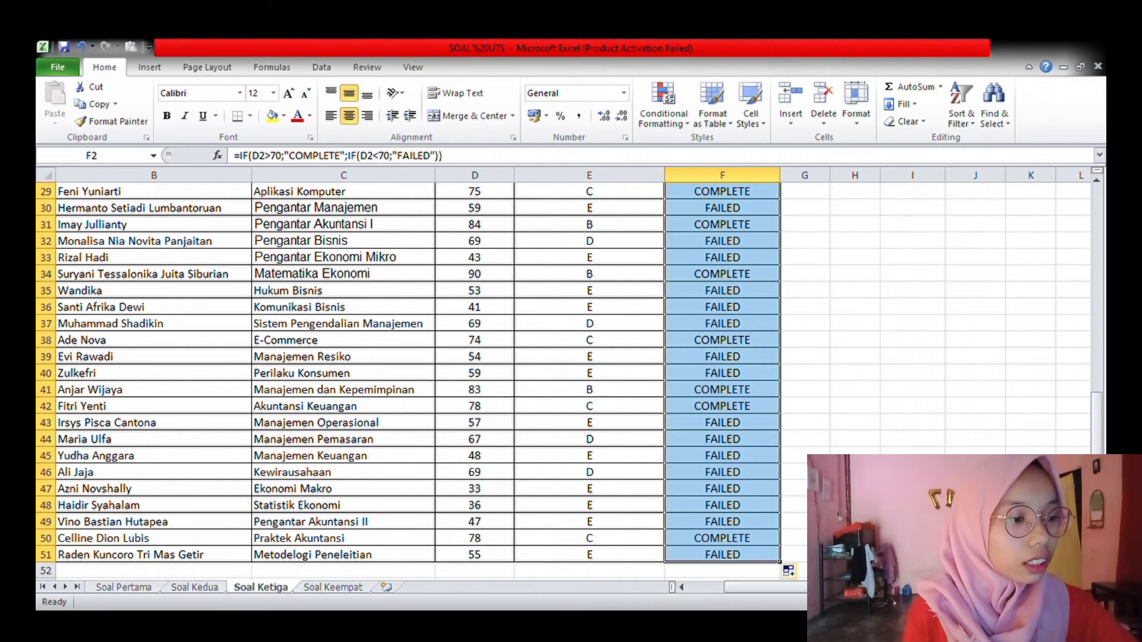
pyautogui.moveTo(1097, 446); pyautogui.dragTo(1101, 241)
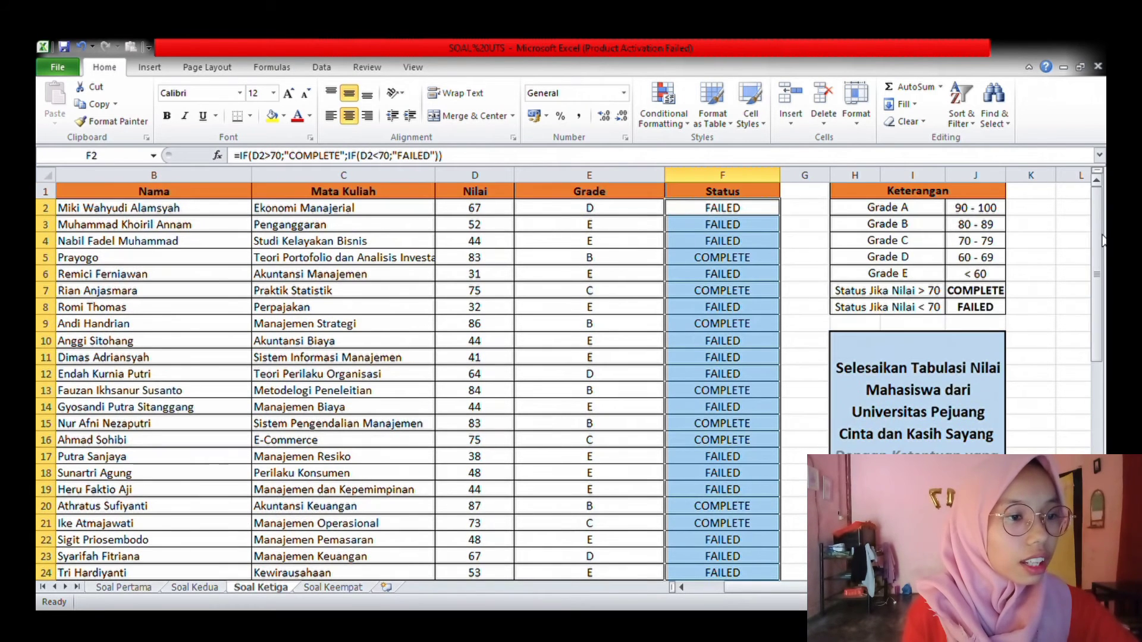
pyautogui.click(777, 213)
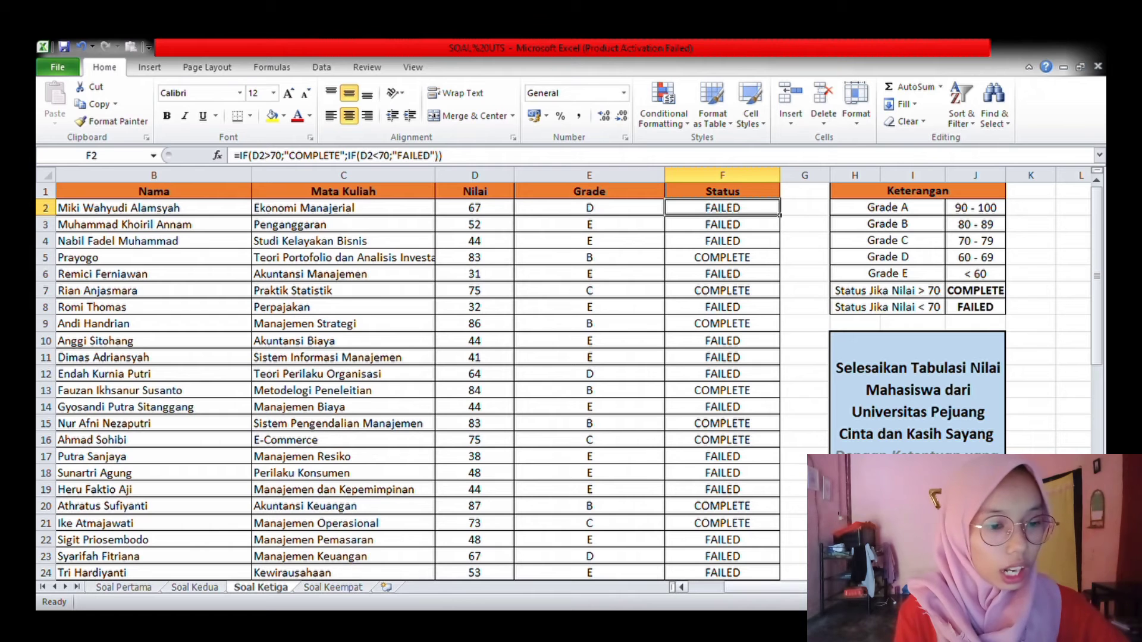
# Step: Open the Soal Keempat sheet and examine its ship table, lookup tables and task instructions
pyautogui.click(351, 588)
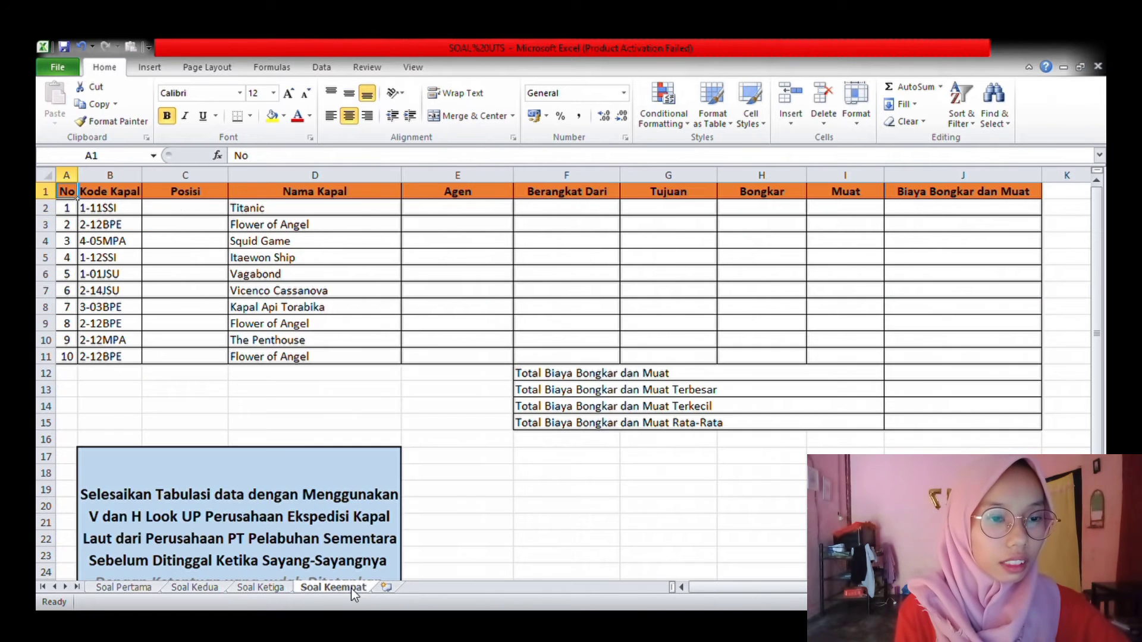
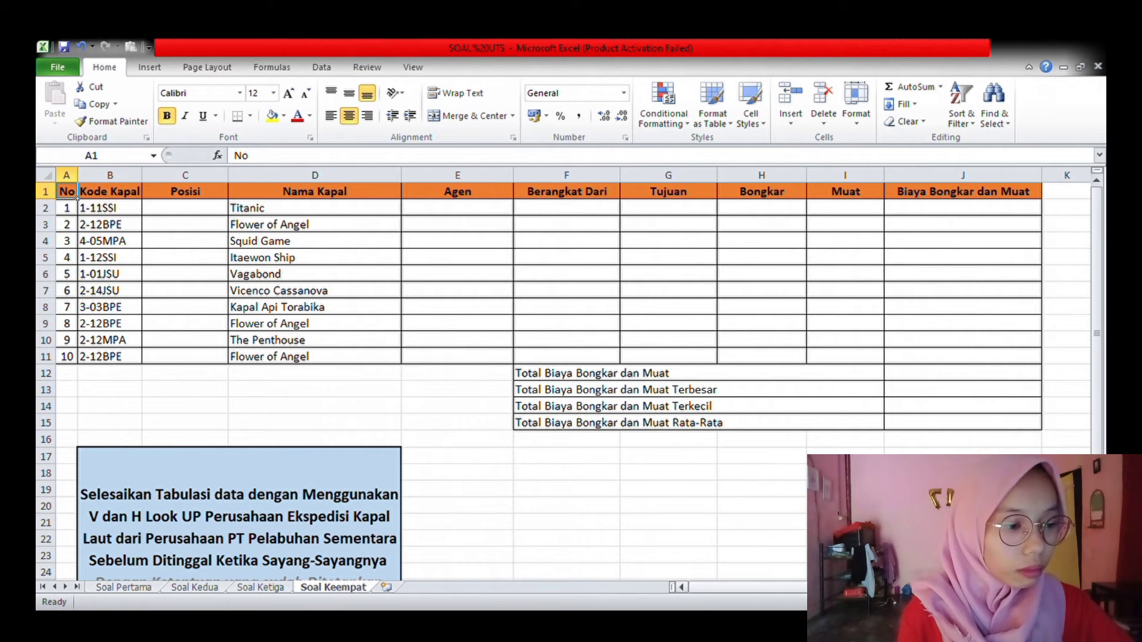
pyautogui.hscroll(5, 565, 374)
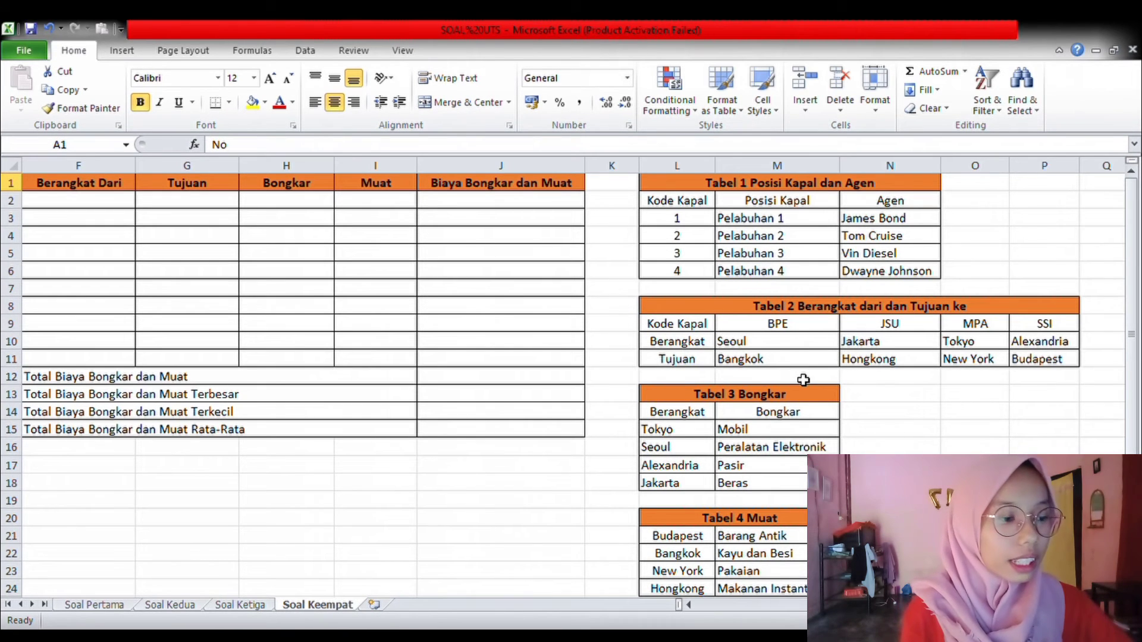
pyautogui.hscroll(-5, 722, 472)
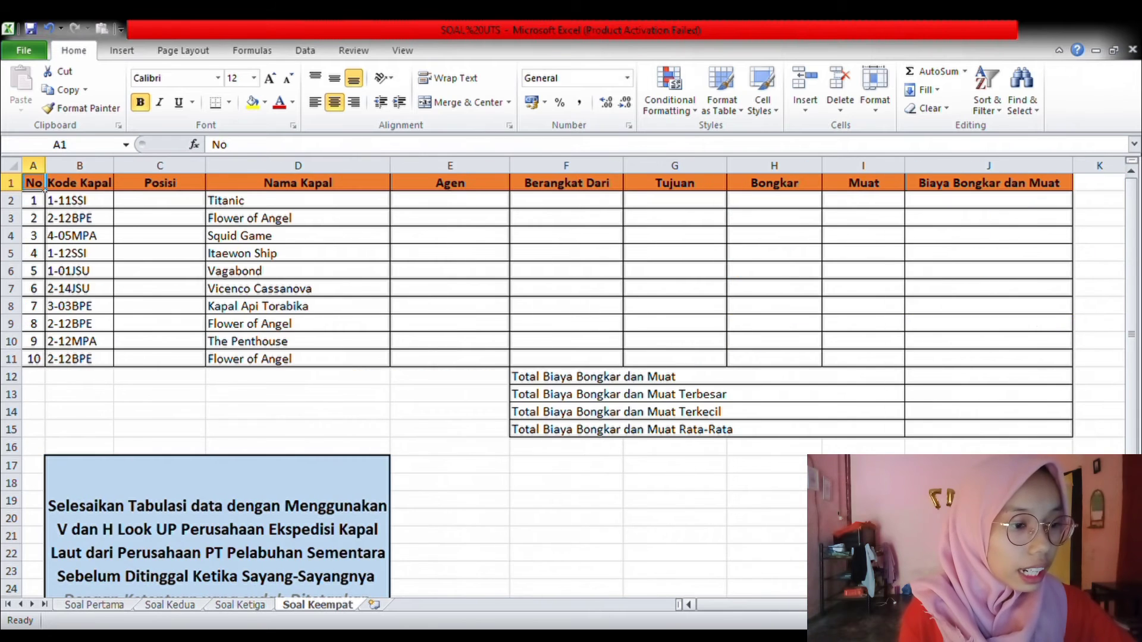
pyautogui.scroll(-3, 721, 471)
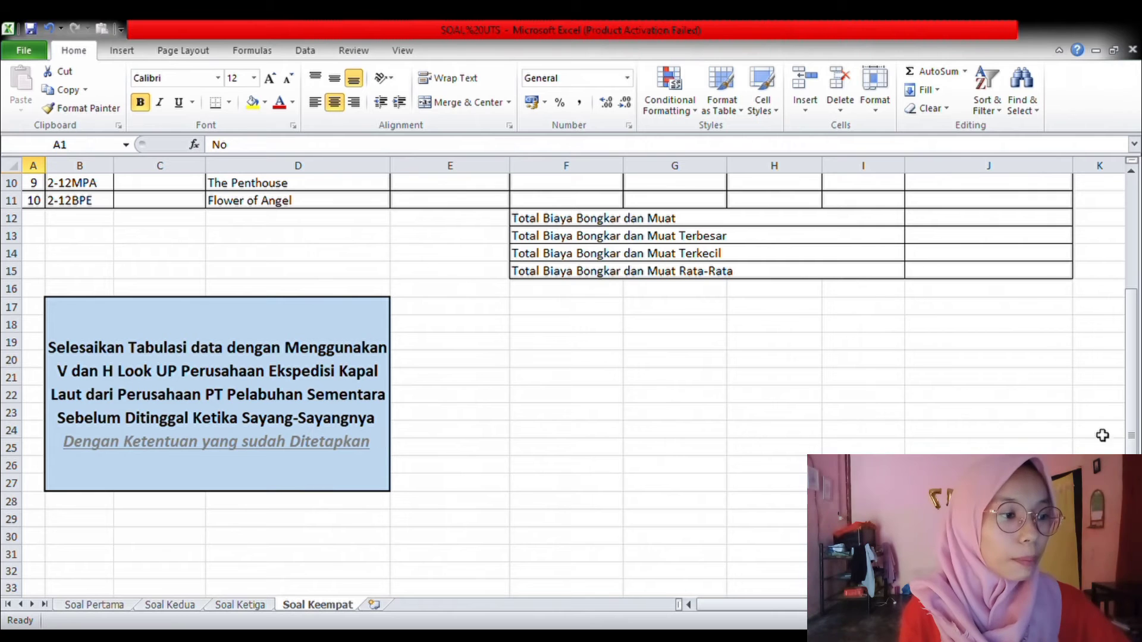
pyautogui.moveTo(1135, 445); pyautogui.dragTo(1130, 336)
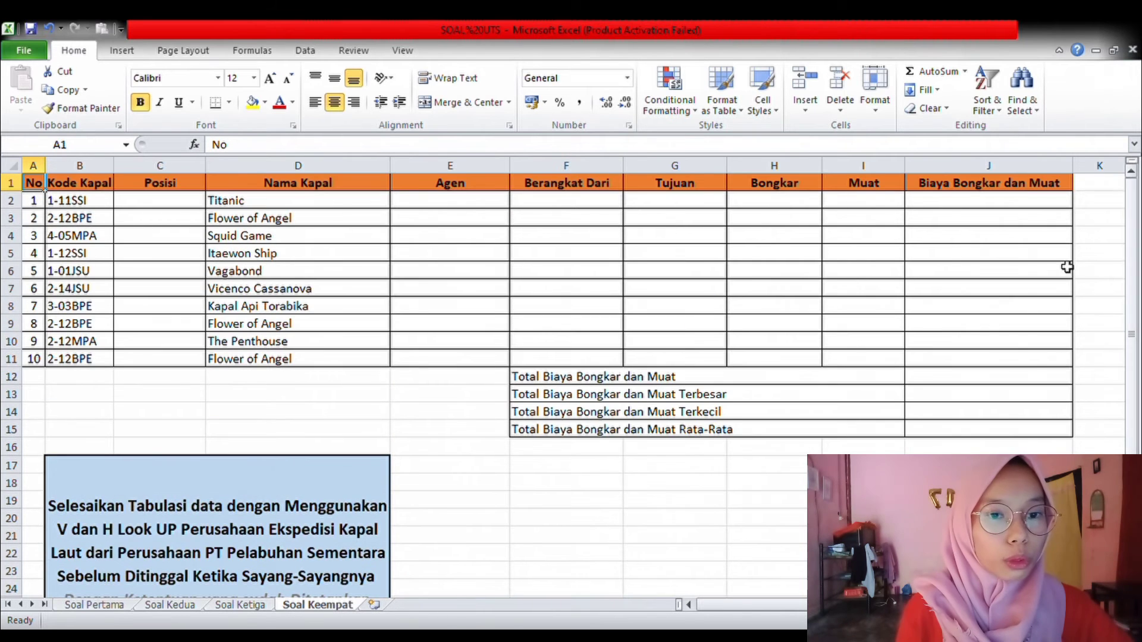
# Step: Start a VLOOKUP formula in the first Posisi cell, C2, with VALUE(LEFT(B2;1)) as the lookup value
pyautogui.click(187, 206)
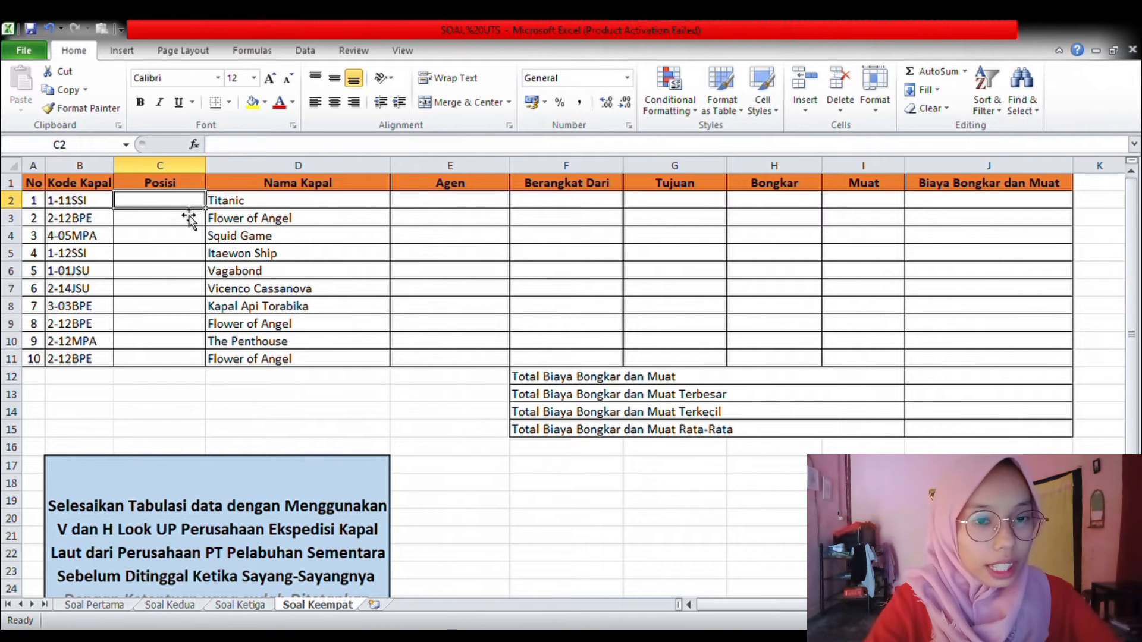
pyautogui.write('=')
pyautogui.press('BackSpace')
pyautogui.write('=VLOOKUP')
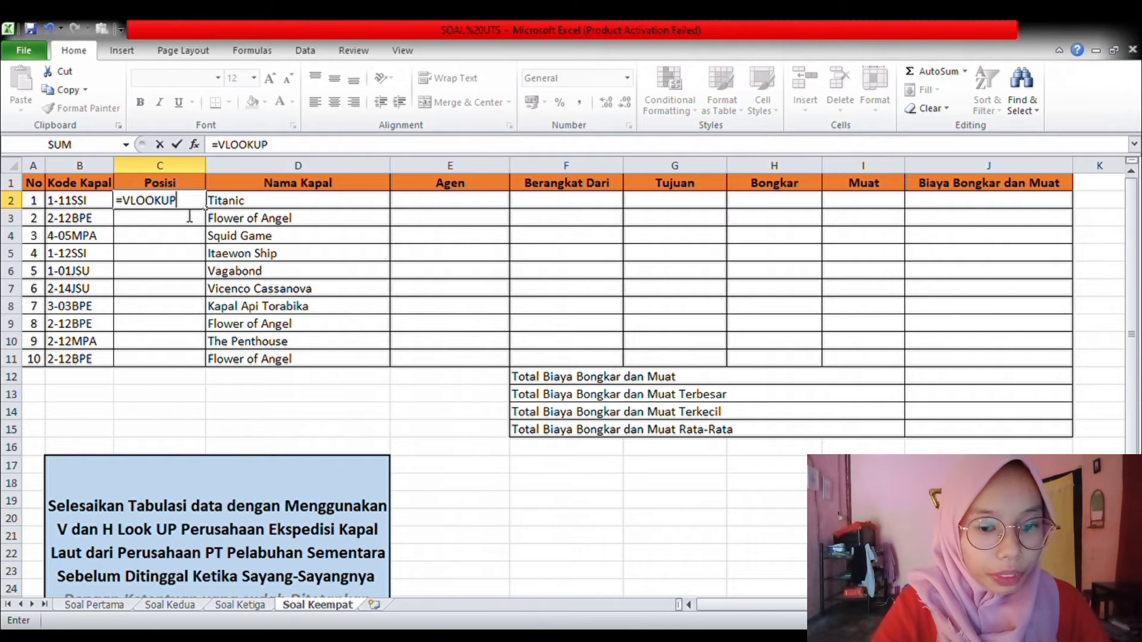
pyautogui.write('(')
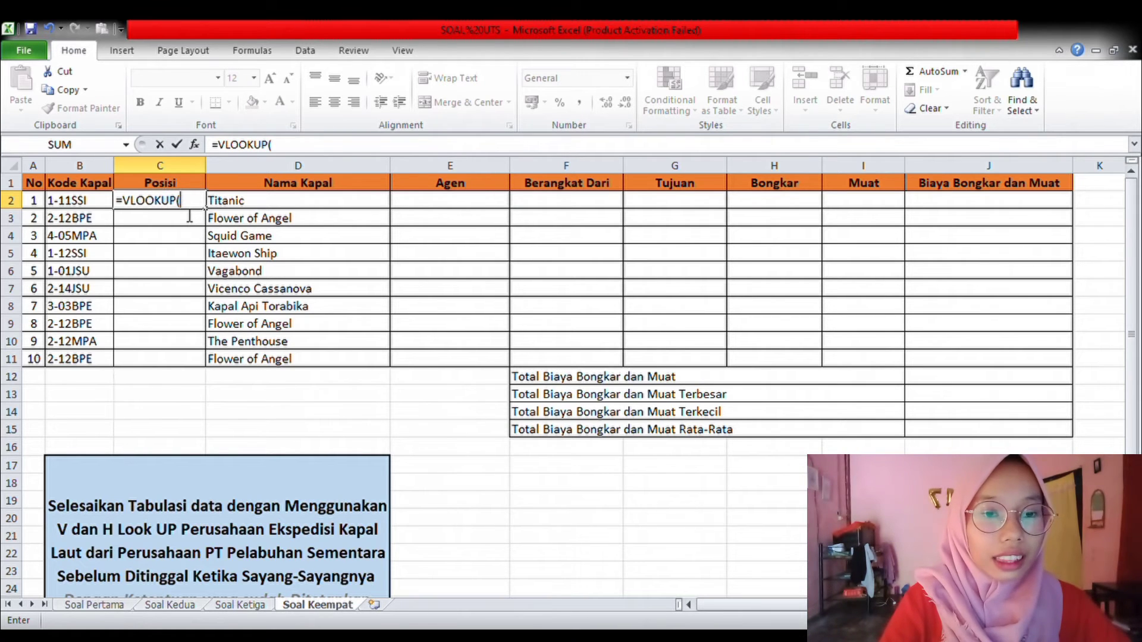
pyautogui.write('VA')
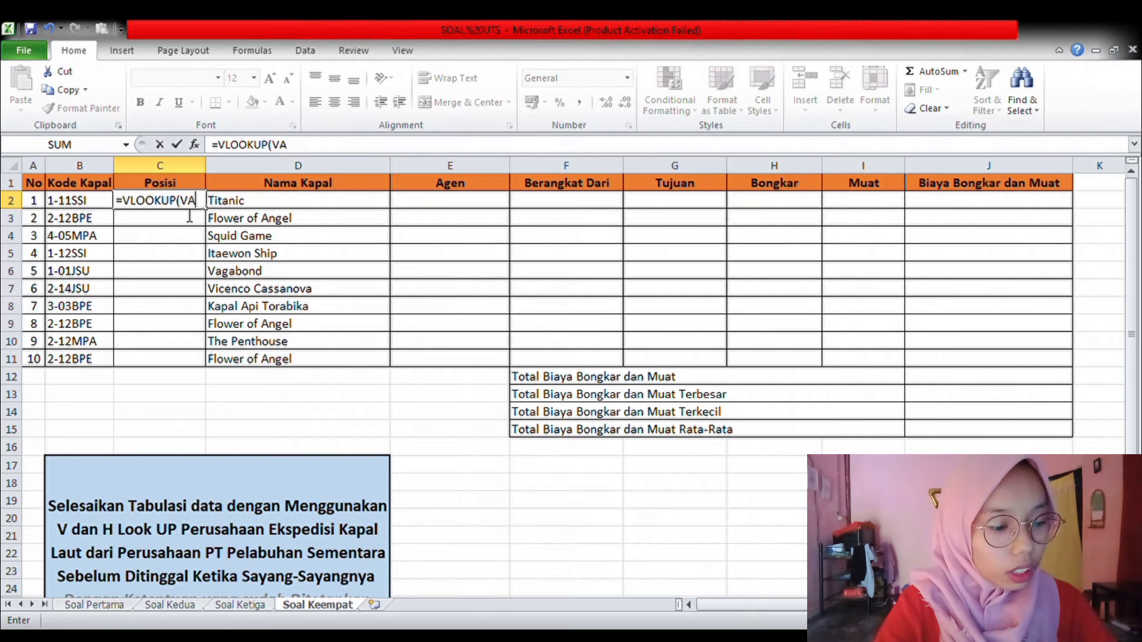
pyautogui.write('LUE')
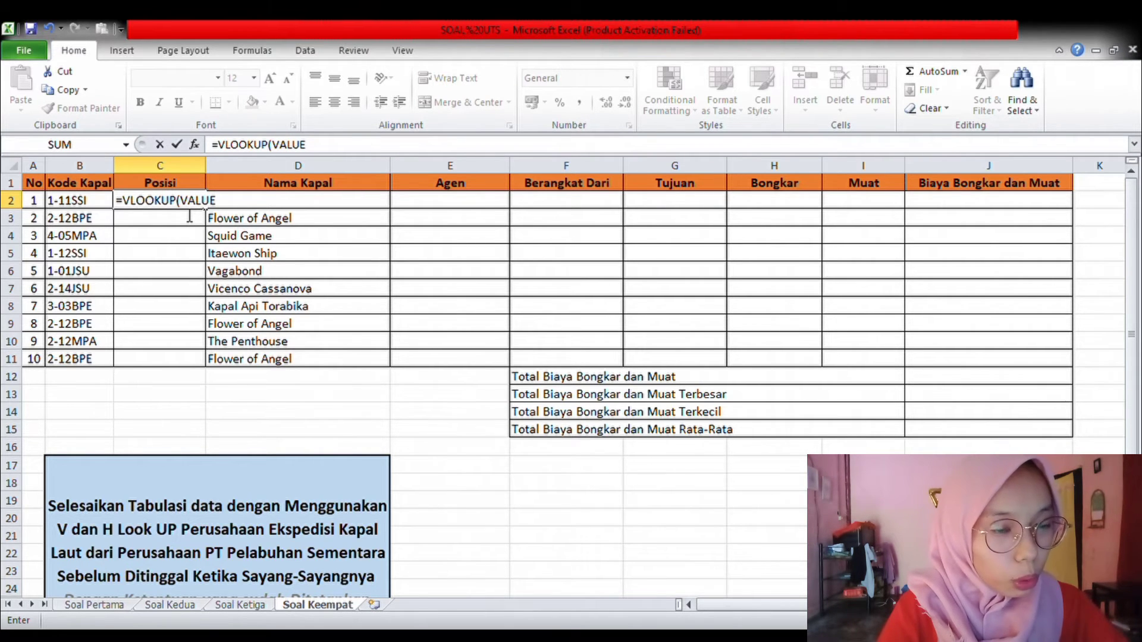
pyautogui.write('(LEFT')
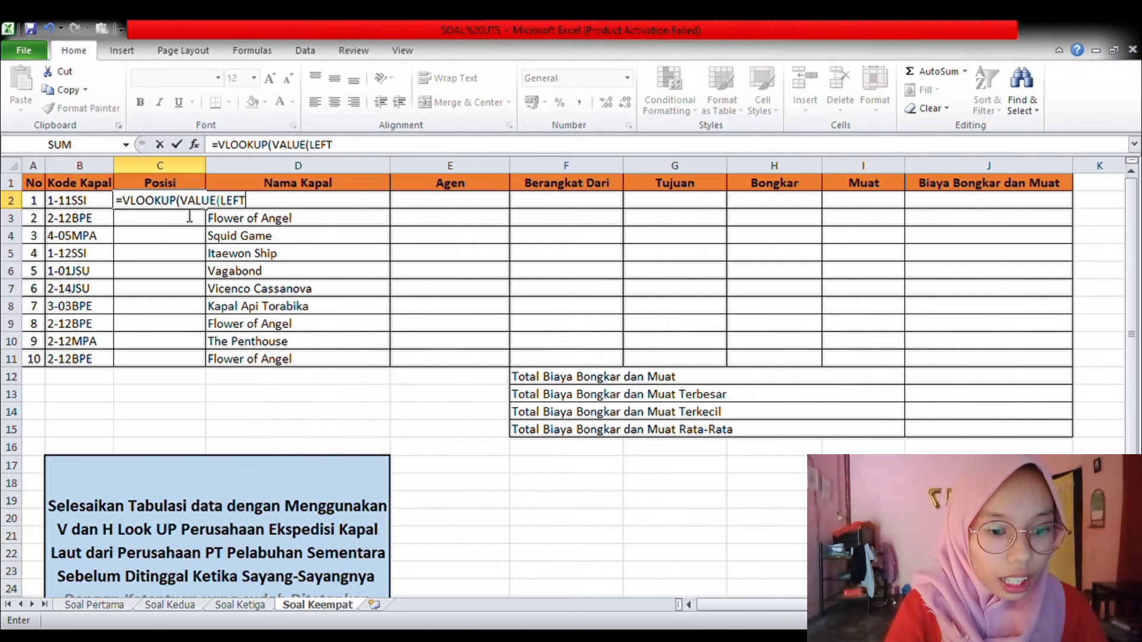
pyautogui.write('(')
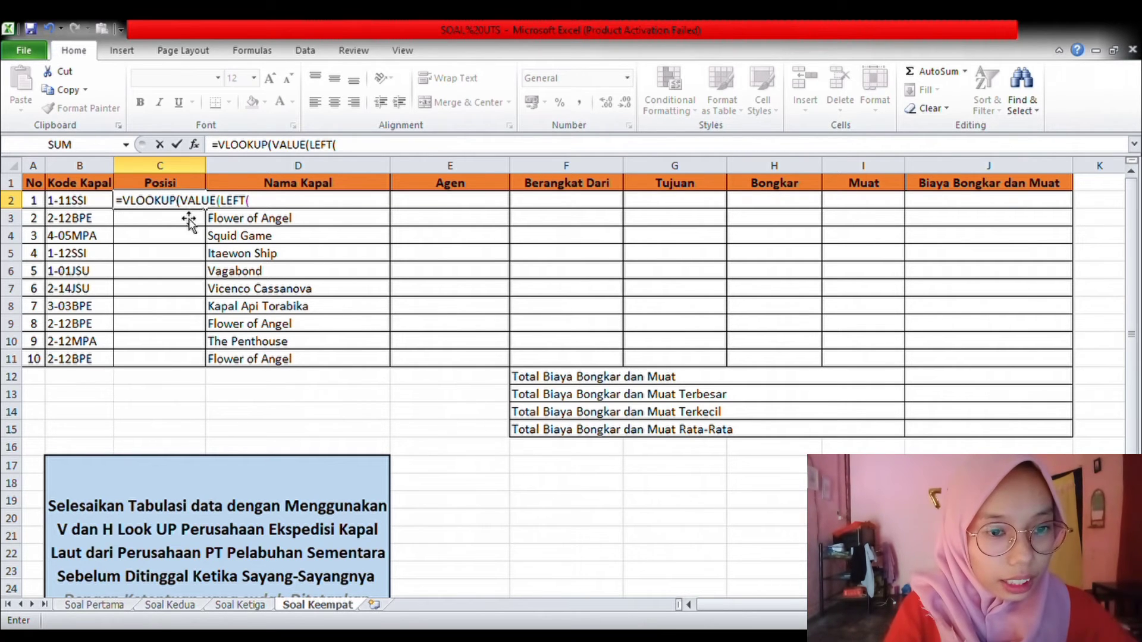
pyautogui.click(96, 206)
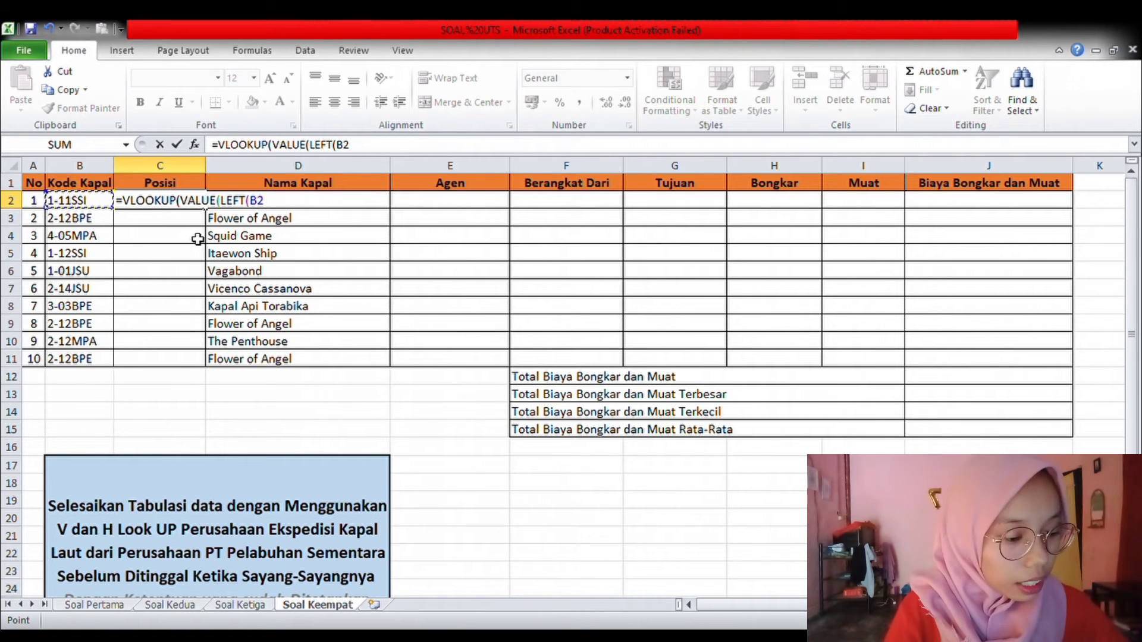
pyautogui.write(';')
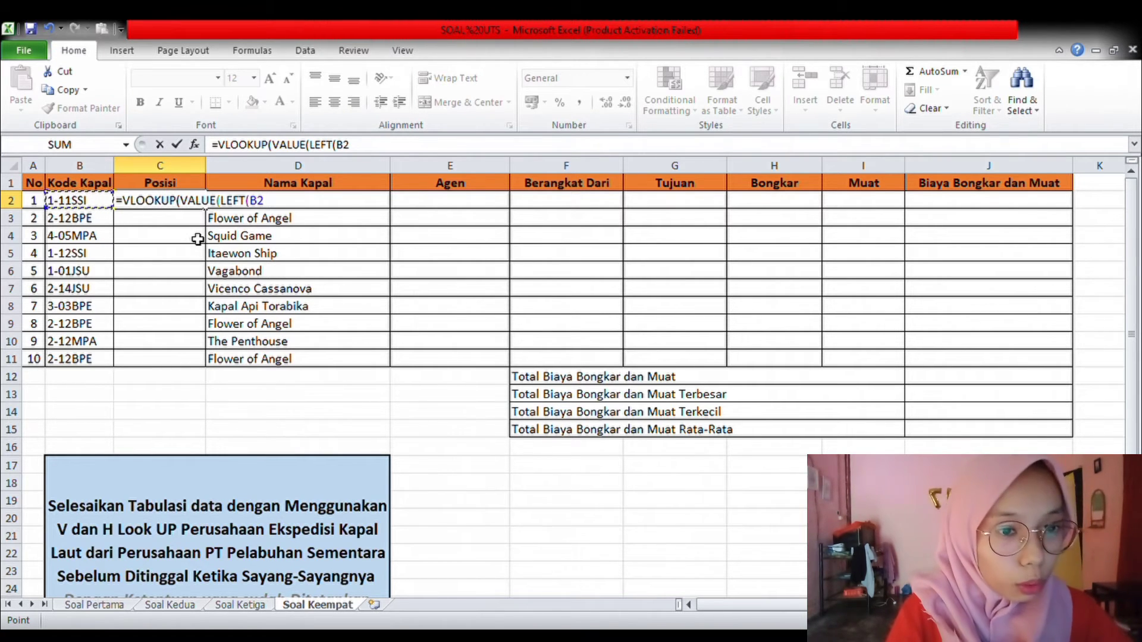
pyautogui.write('1')
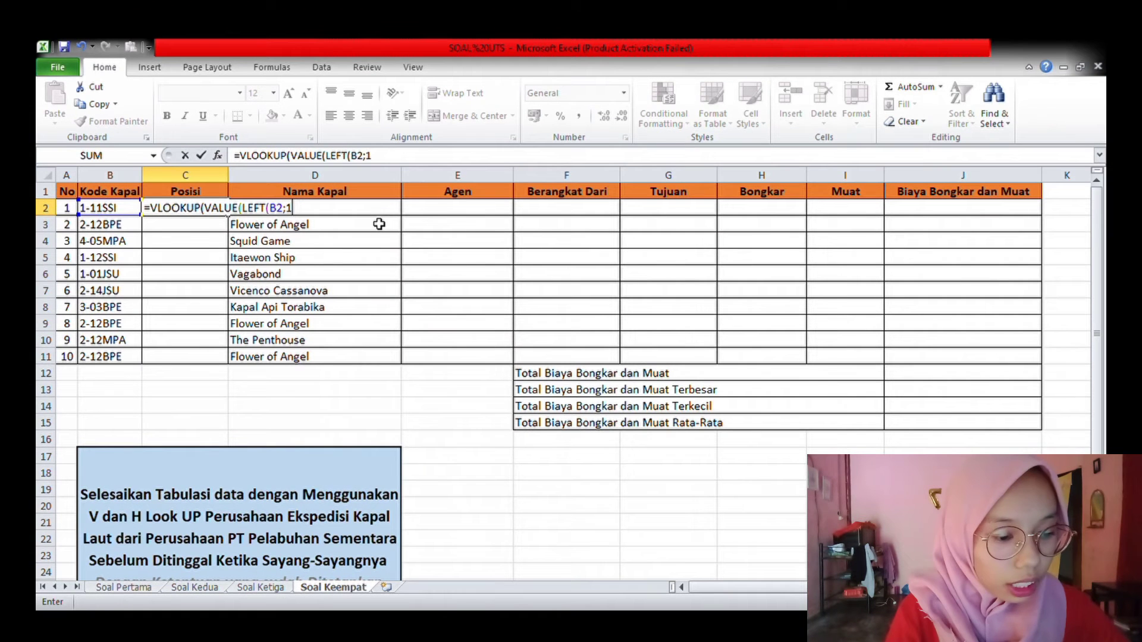
pyautogui.write('))')
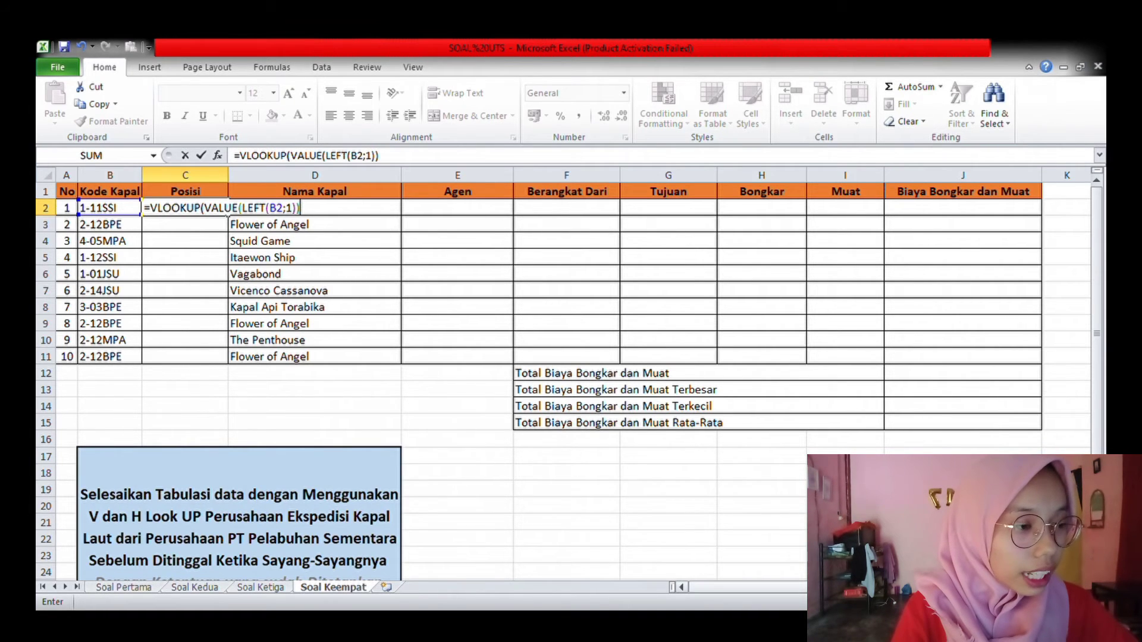
# Step: Add the Tabel 1 range L2:N6 as the formula's lookup table and make it absolute as $L$2:$N$6
pyautogui.moveTo(857, 587); pyautogui.dragTo(981, 587)
pyautogui.write(';')
pyautogui.click(713, 224)
pyautogui.moveTo(713, 224); pyautogui.dragTo(678, 209)
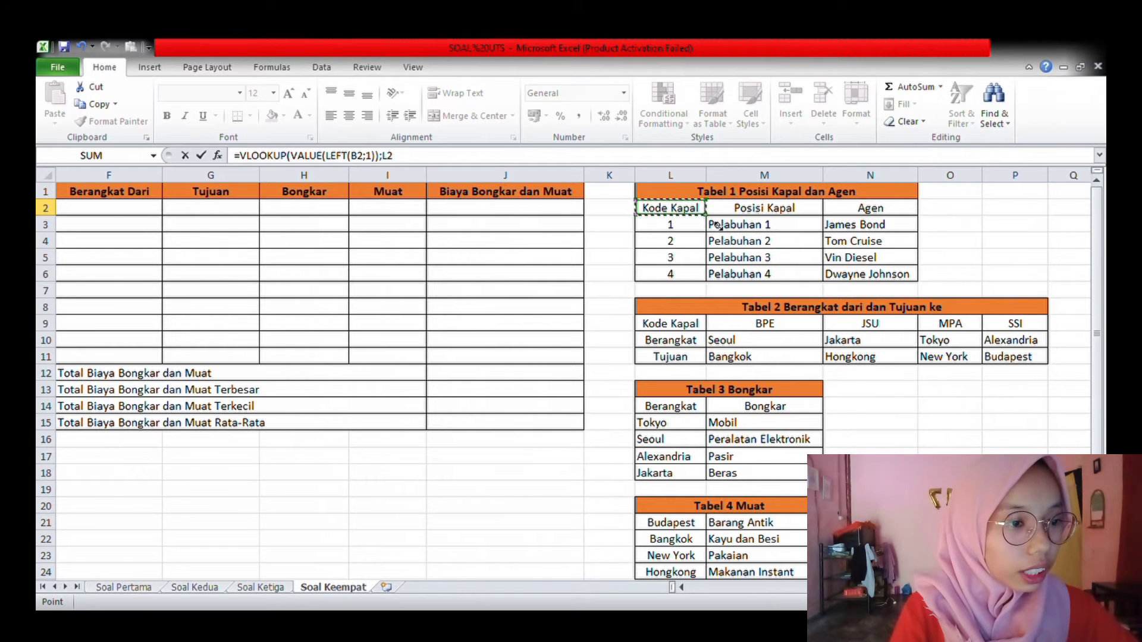
pyautogui.moveTo(792, 248); pyautogui.dragTo(905, 288)
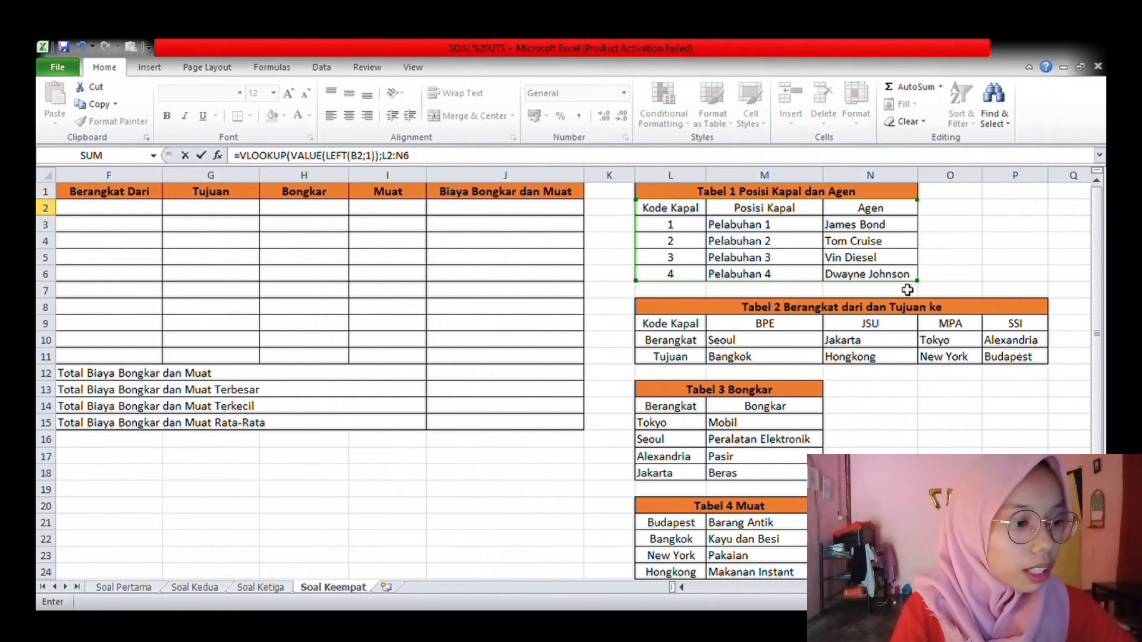
pyautogui.click(681, 587)
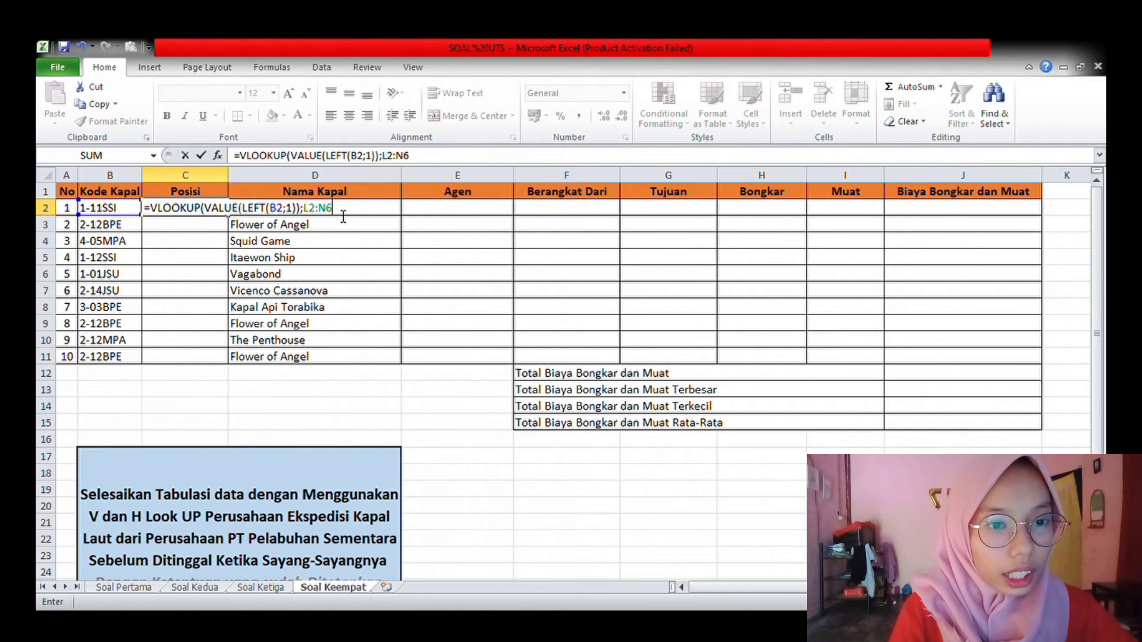
pyautogui.moveTo(343, 218); pyautogui.dragTo(311, 220)
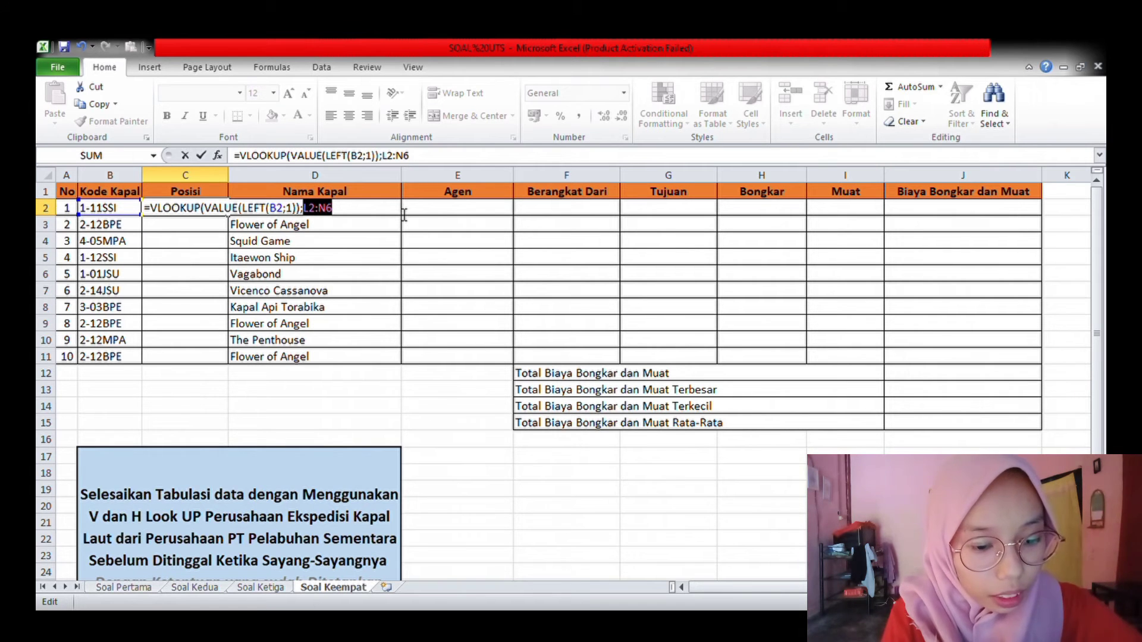
pyautogui.press('F4')
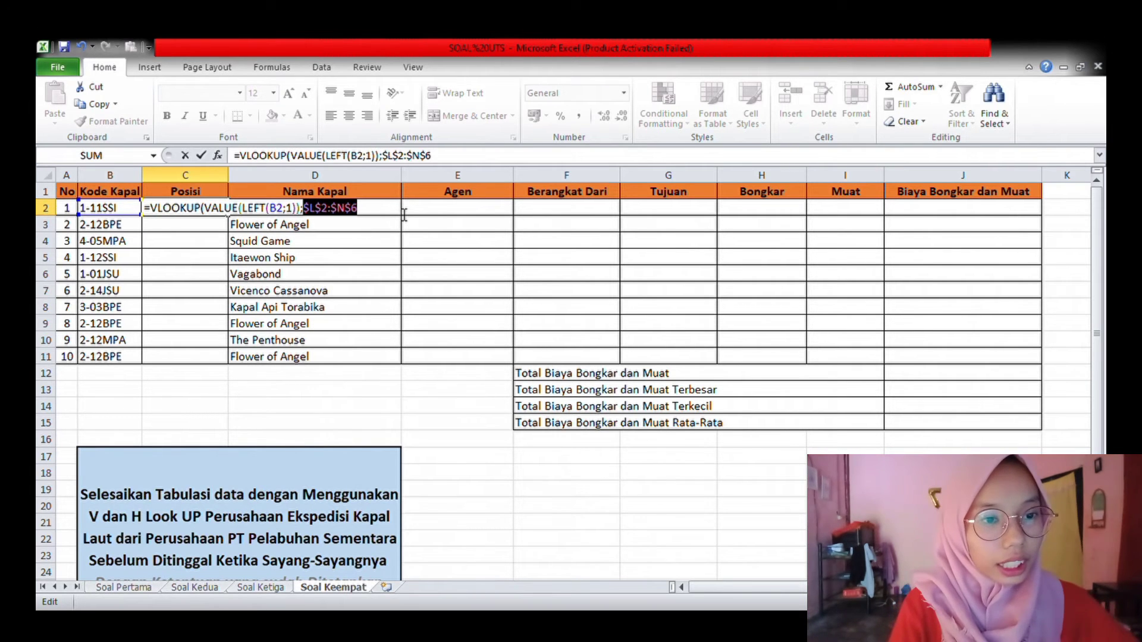
pyautogui.click(377, 218)
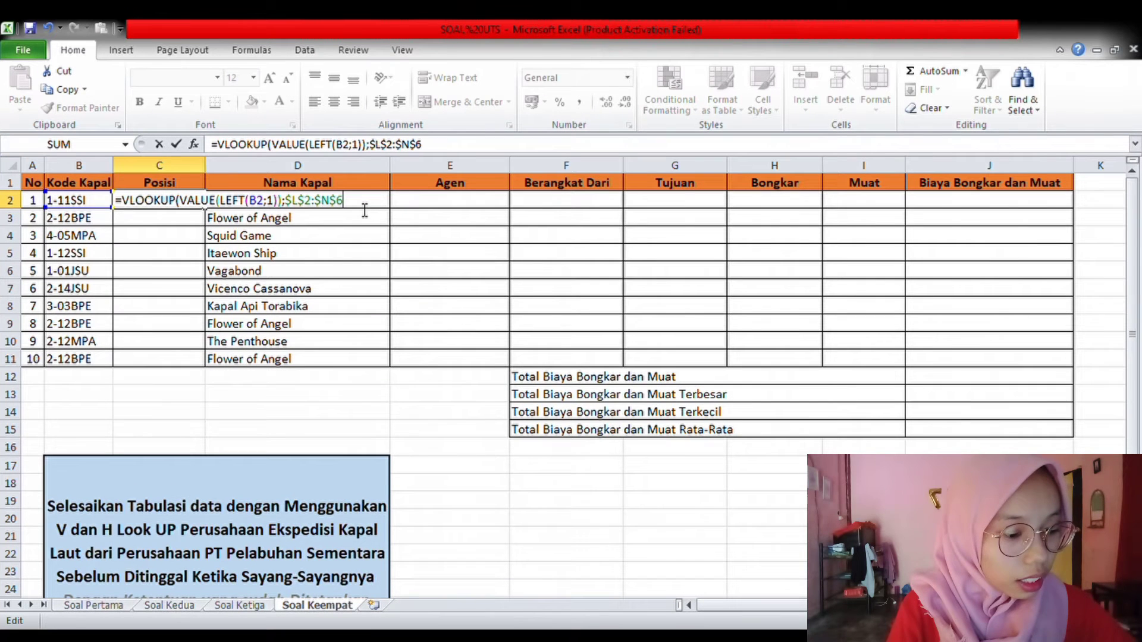
# Step: Finish the Posisi formula in C2 with column index 2 and FALSE for an exact match, and enter it
pyautogui.write(';')
pyautogui.write('2')
pyautogui.write(';')
pyautogui.write('FAL')
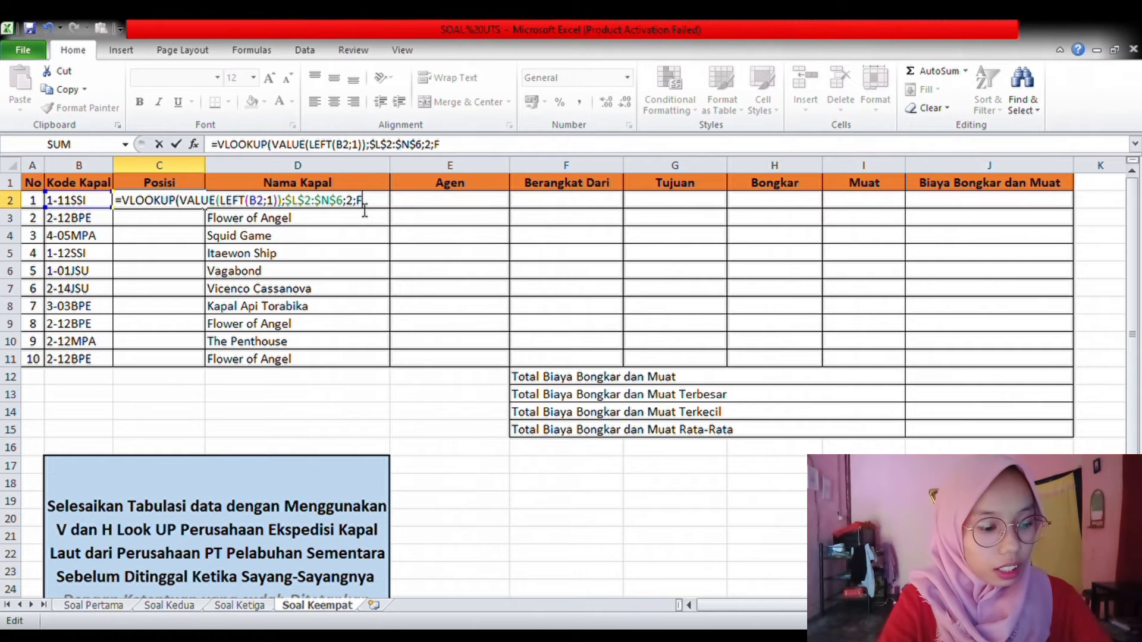
pyautogui.press('BackSpace')
pyautogui.press('BackSpace')
pyautogui.write('FALSE')
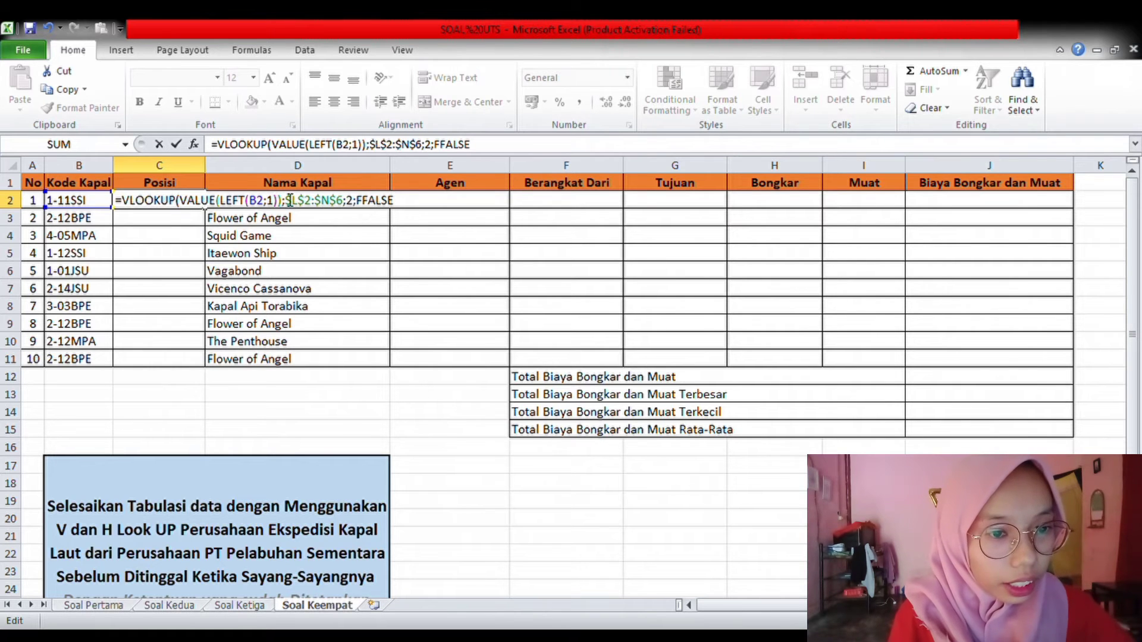
pyautogui.press('Left')
pyautogui.press('Left')
pyautogui.press('Left')
pyautogui.press('Left')
pyautogui.press('Left')
pyautogui.press('BackSpace')
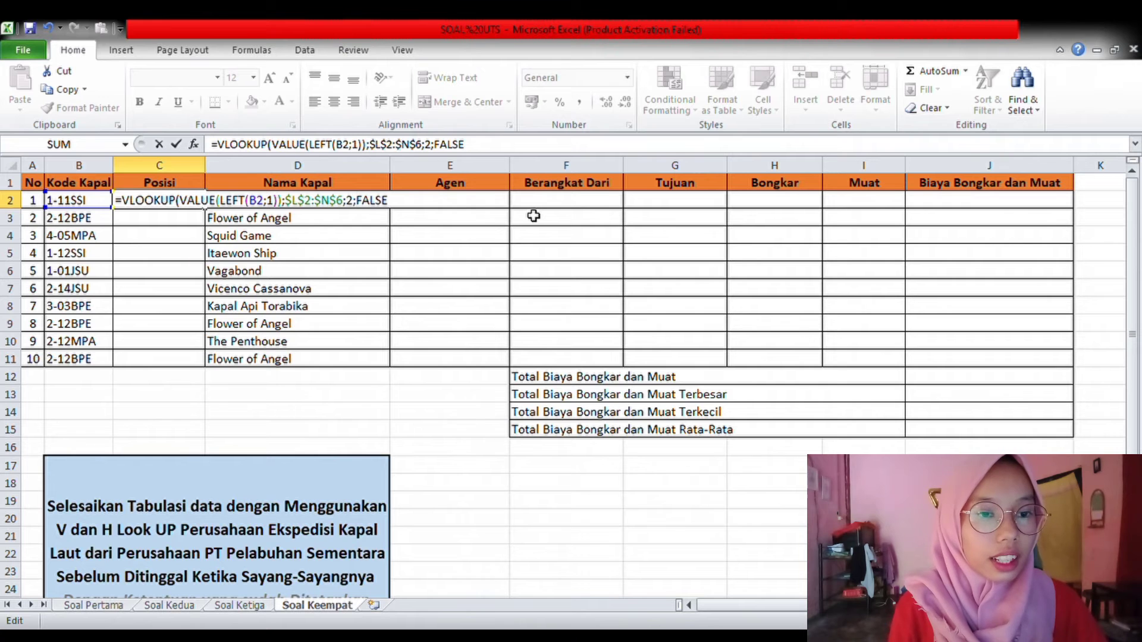
pyautogui.press('Return')
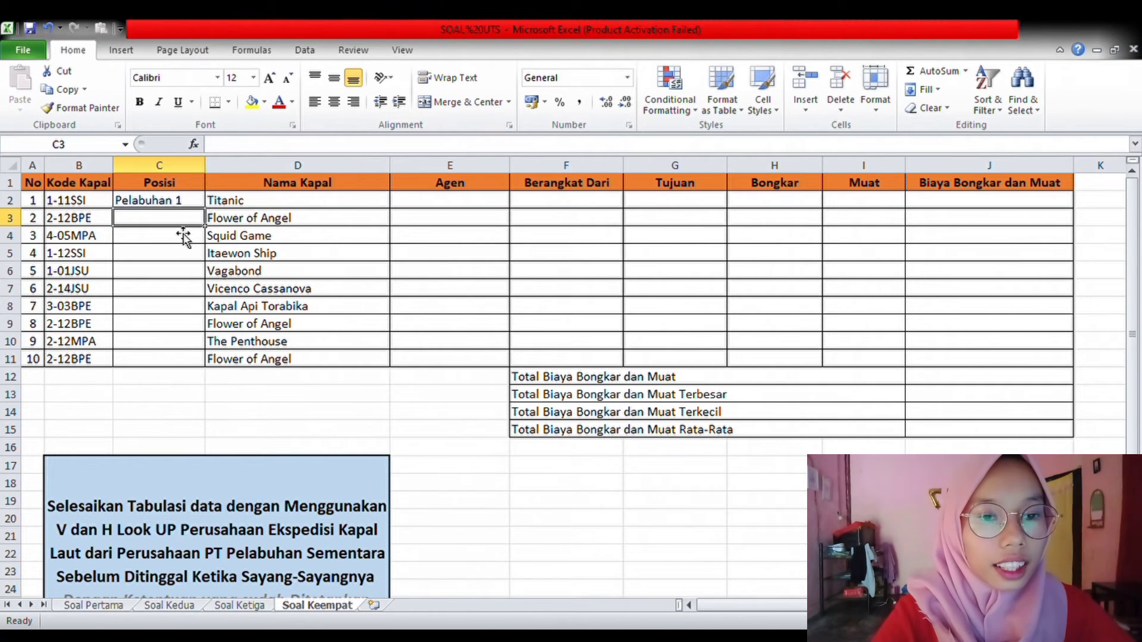
# Step: Fill the Posisi formula from C2 down through C11
pyautogui.click(192, 209)
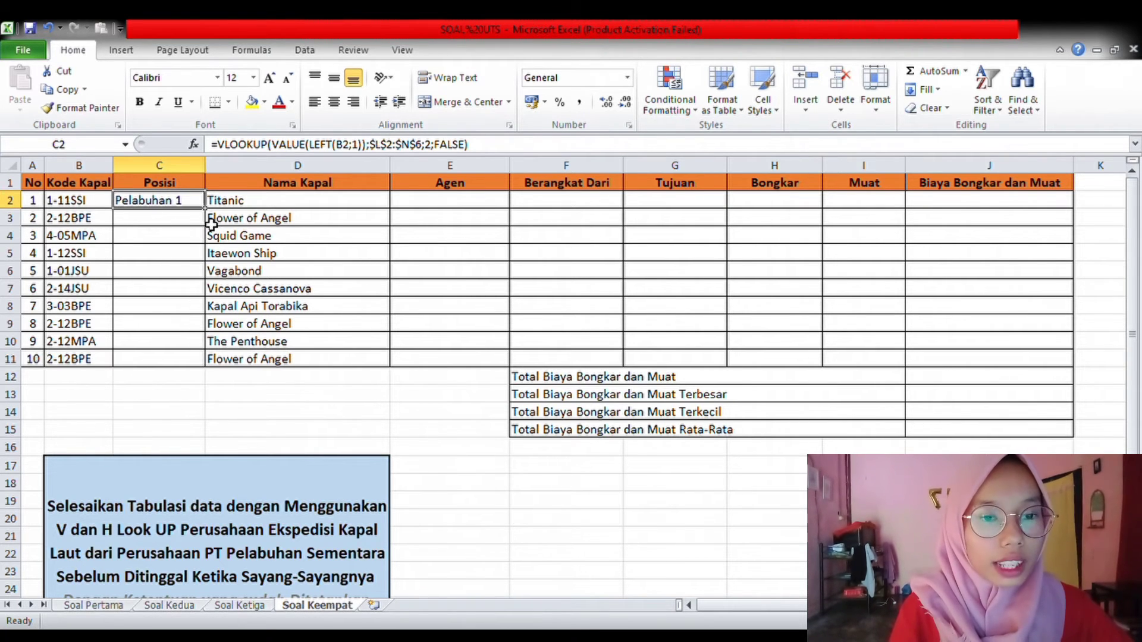
pyautogui.moveTo(205, 208); pyautogui.dragTo(202, 367)
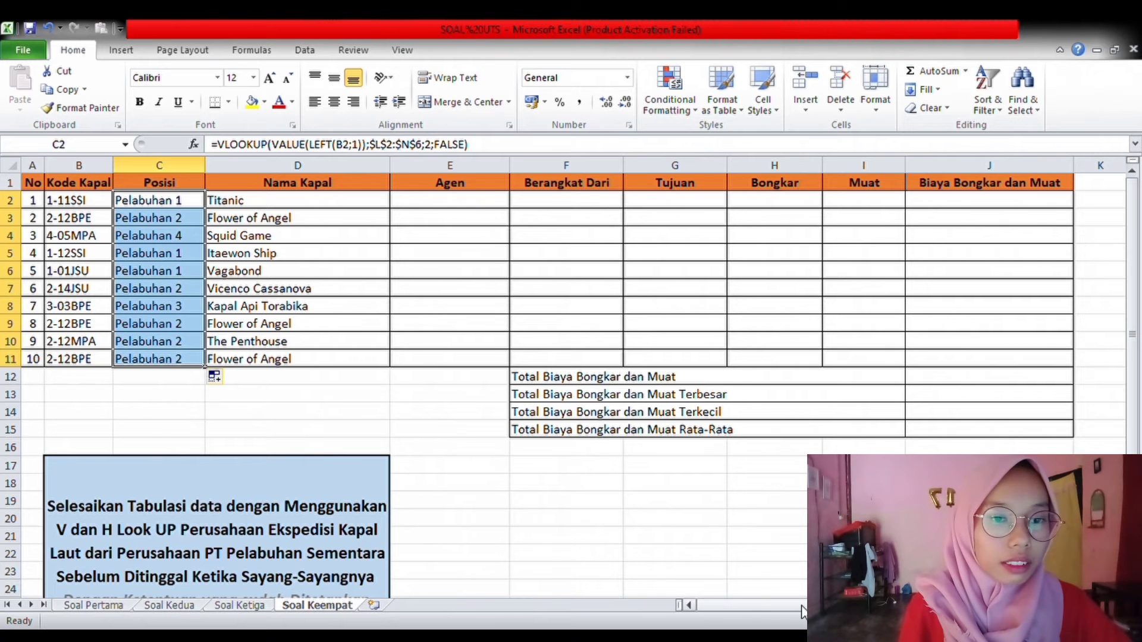
# Step: Start a VLOOKUP formula in the first Agen cell, E2, with VALUE(LEFT(B2;1)) as the lookup value
pyautogui.moveTo(803, 607); pyautogui.dragTo(855, 607)
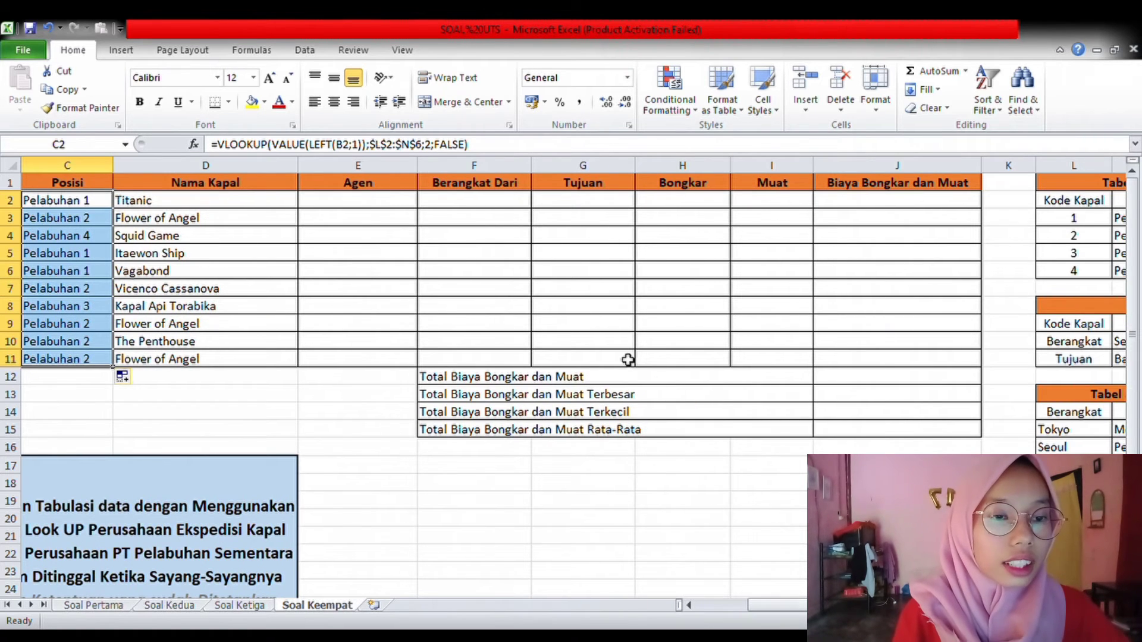
pyautogui.click(378, 203)
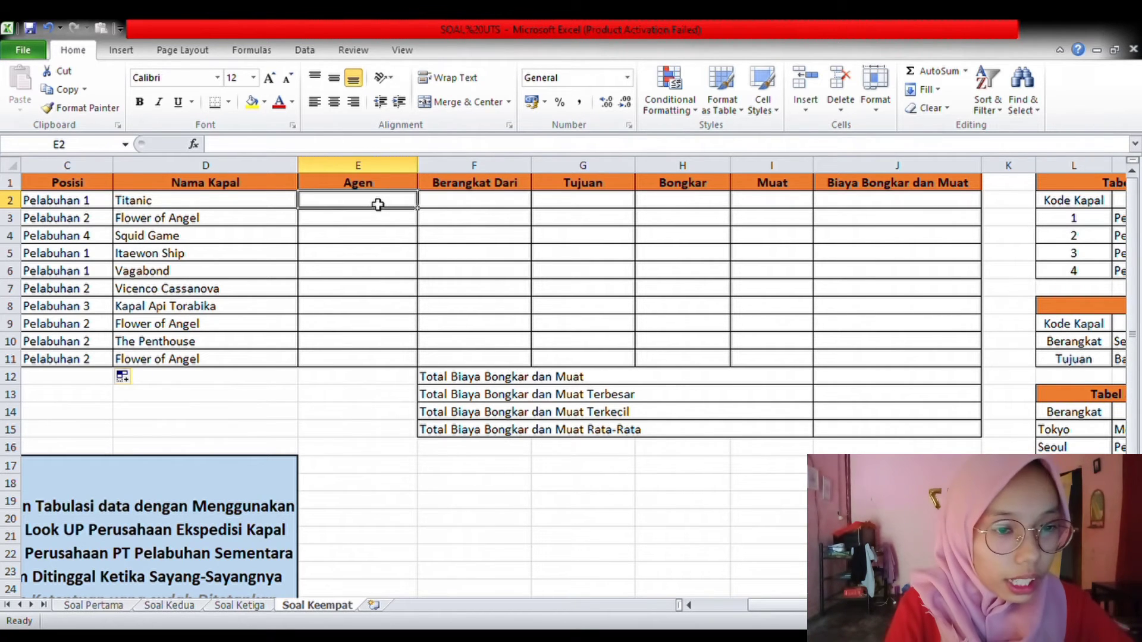
pyautogui.write('=VLOOKUP')
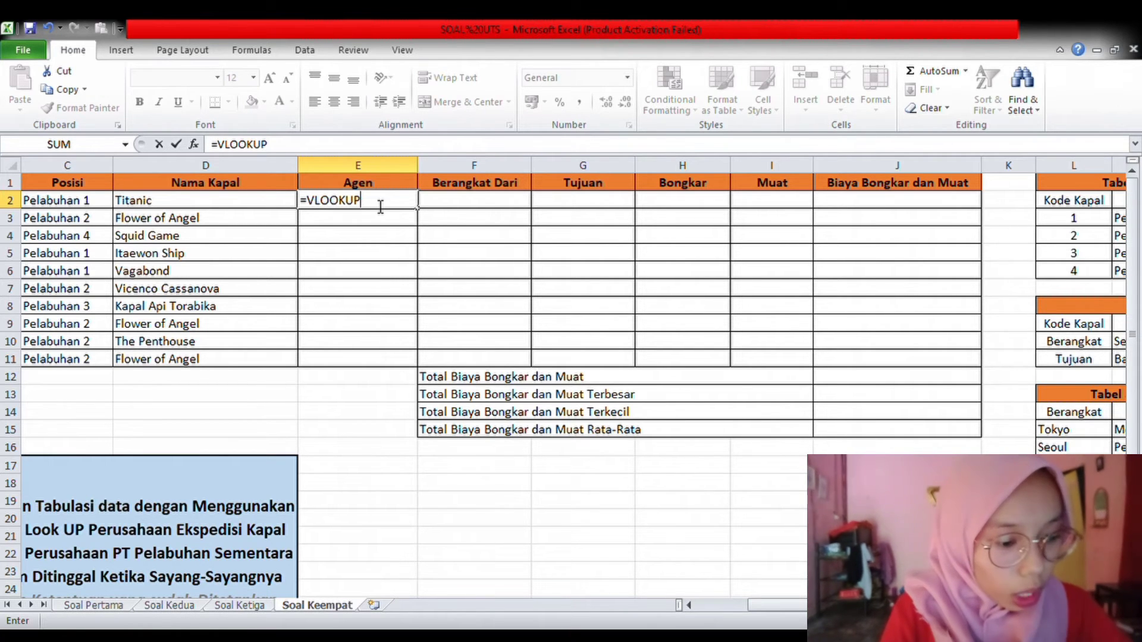
pyautogui.write('(')
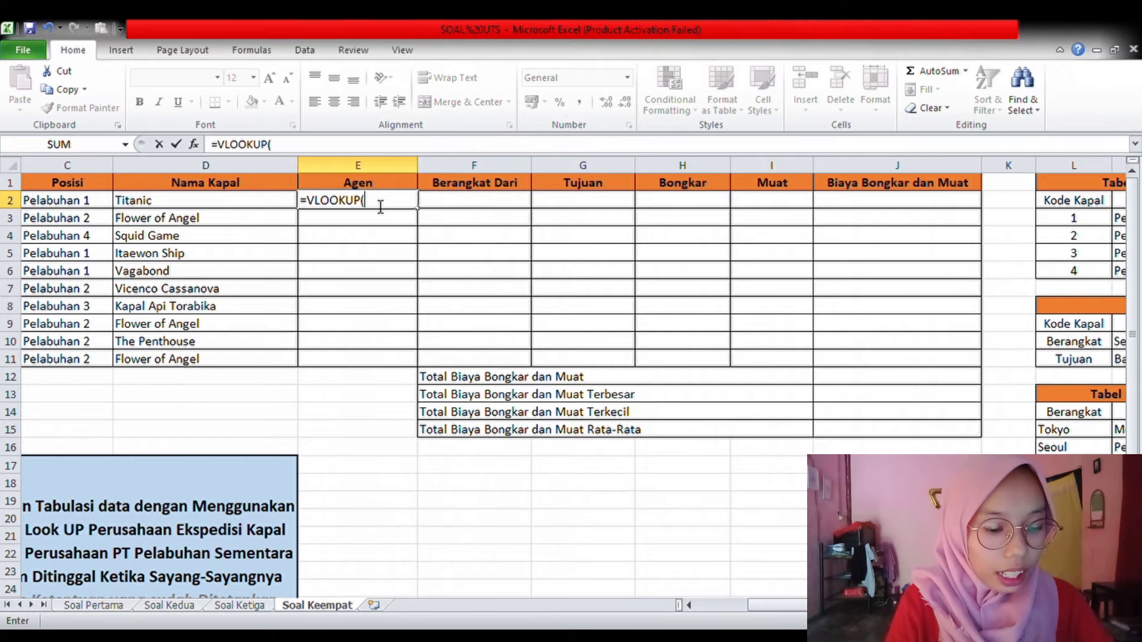
pyautogui.write('VAL')
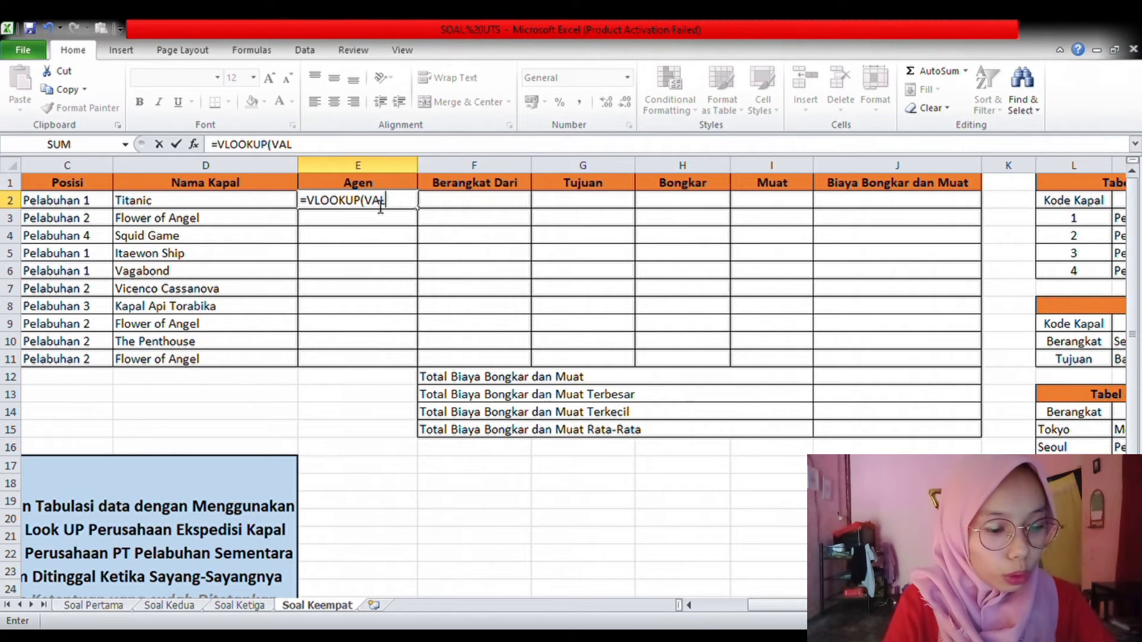
pyautogui.write('UE')
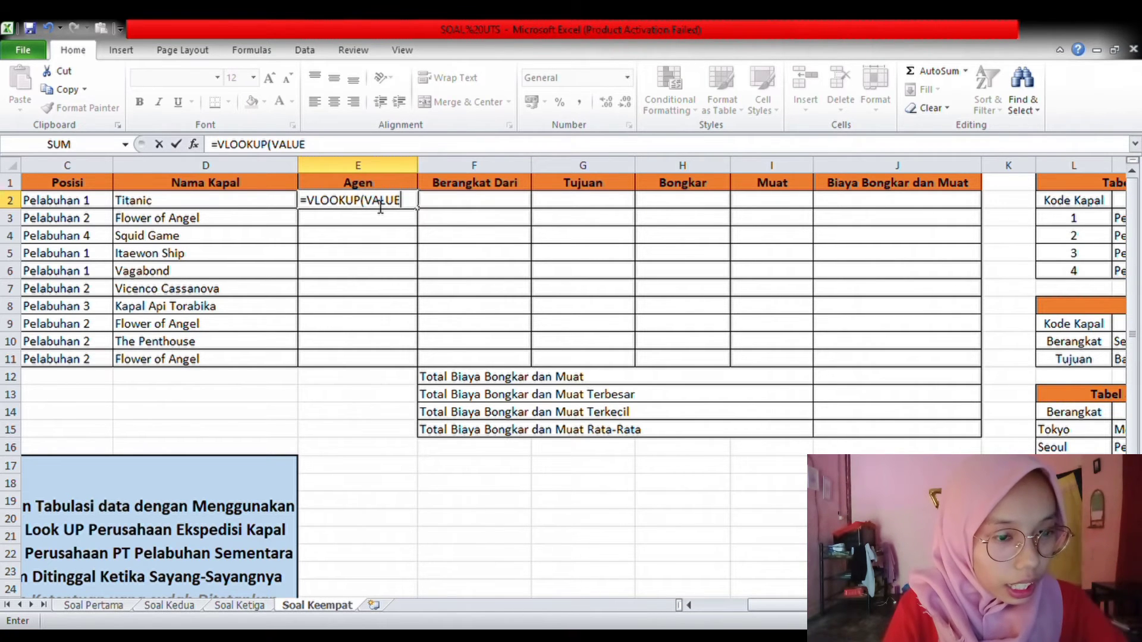
pyautogui.write('(LEFT')
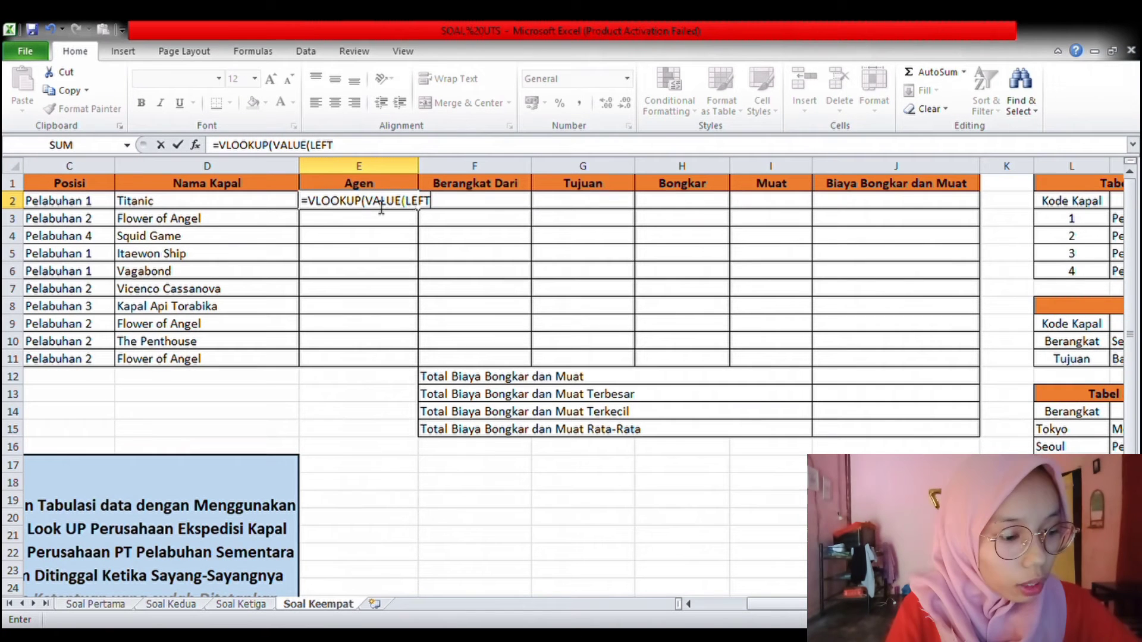
pyautogui.write('(')
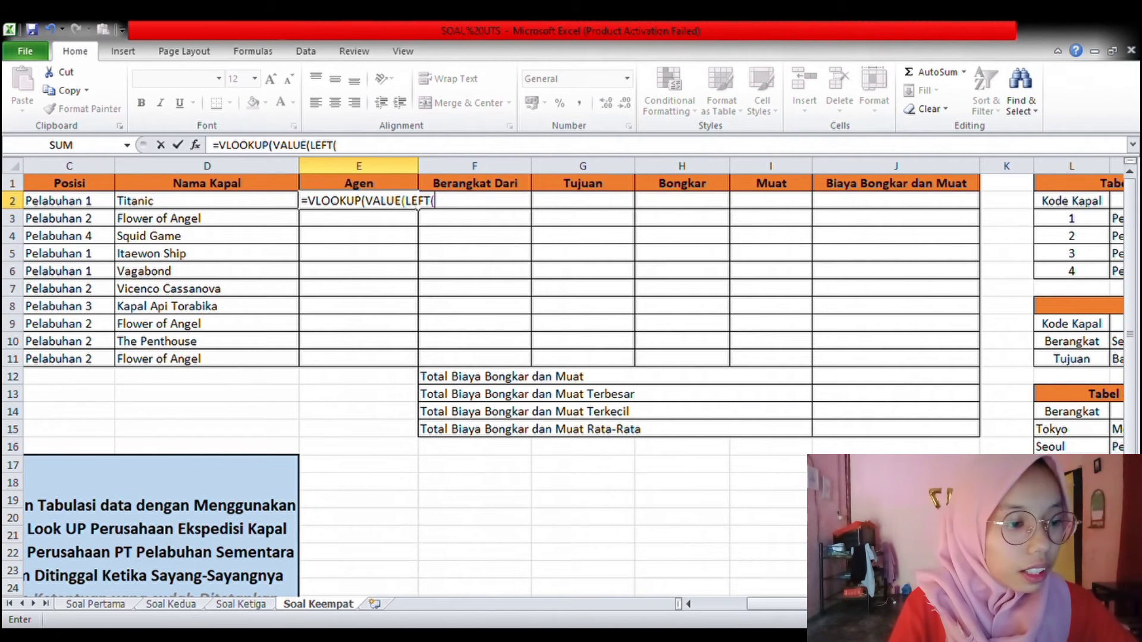
pyautogui.click(688, 604)
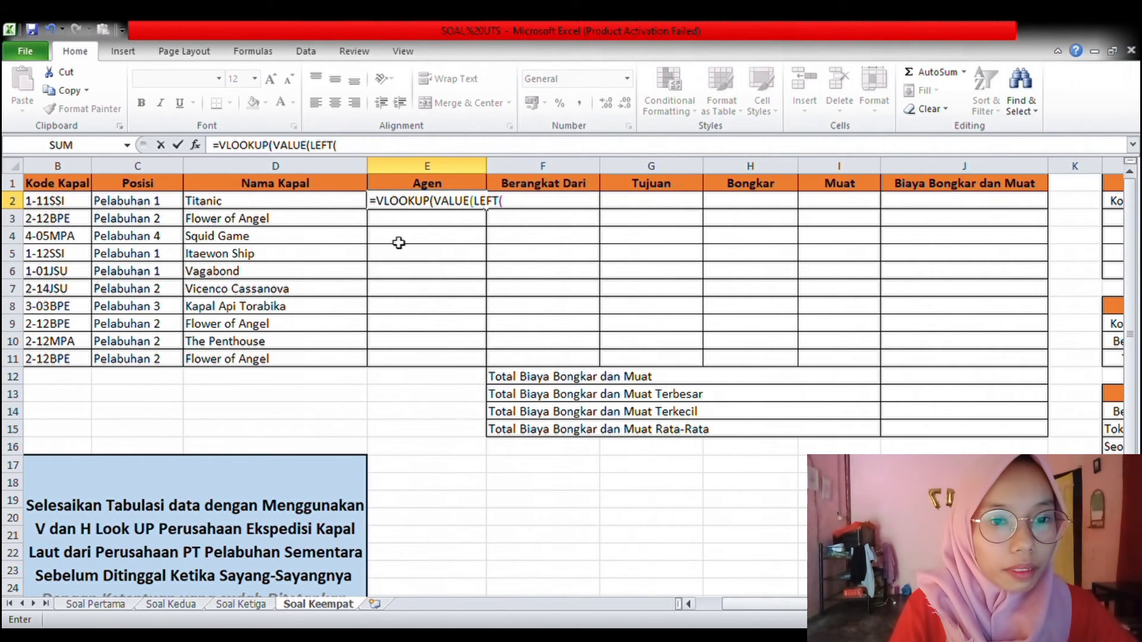
pyautogui.click(74, 206)
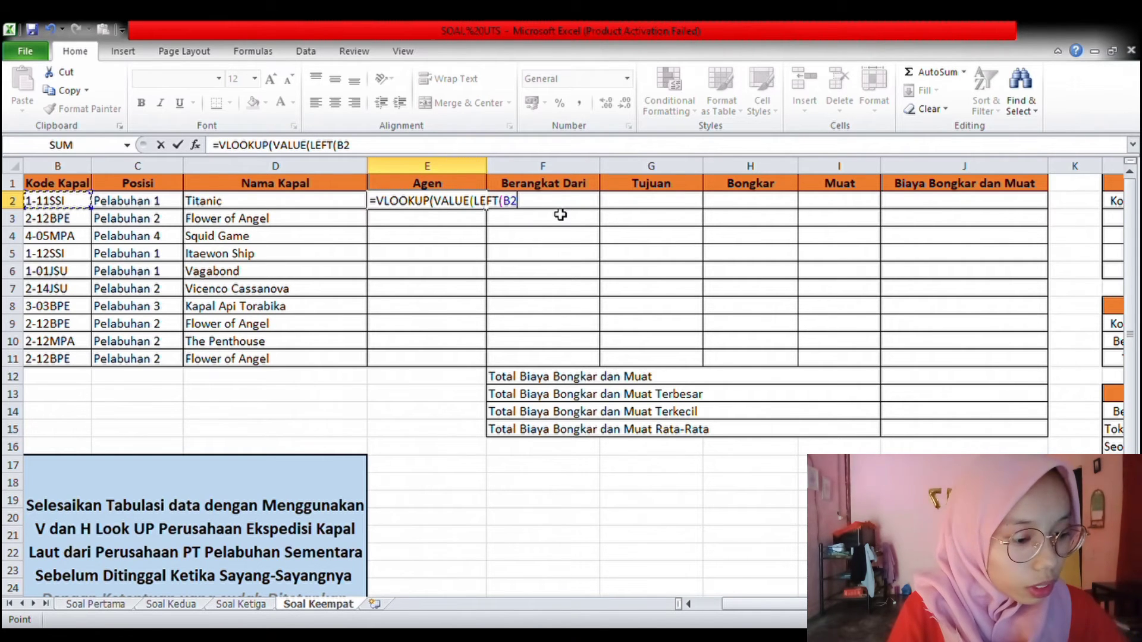
pyautogui.write(';')
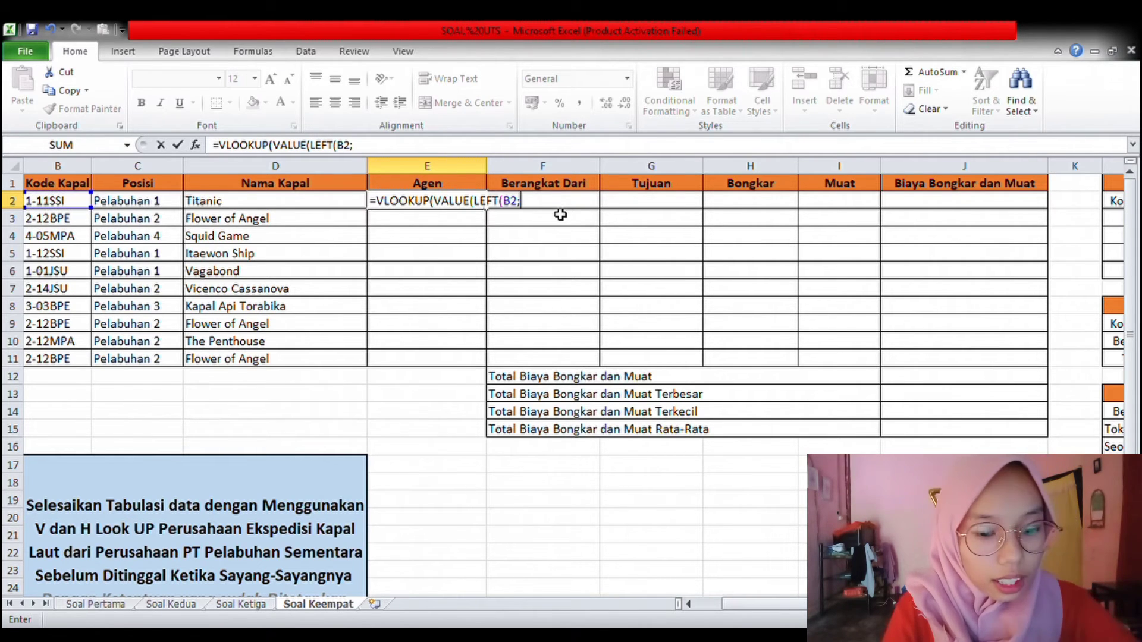
pyautogui.write('1)')
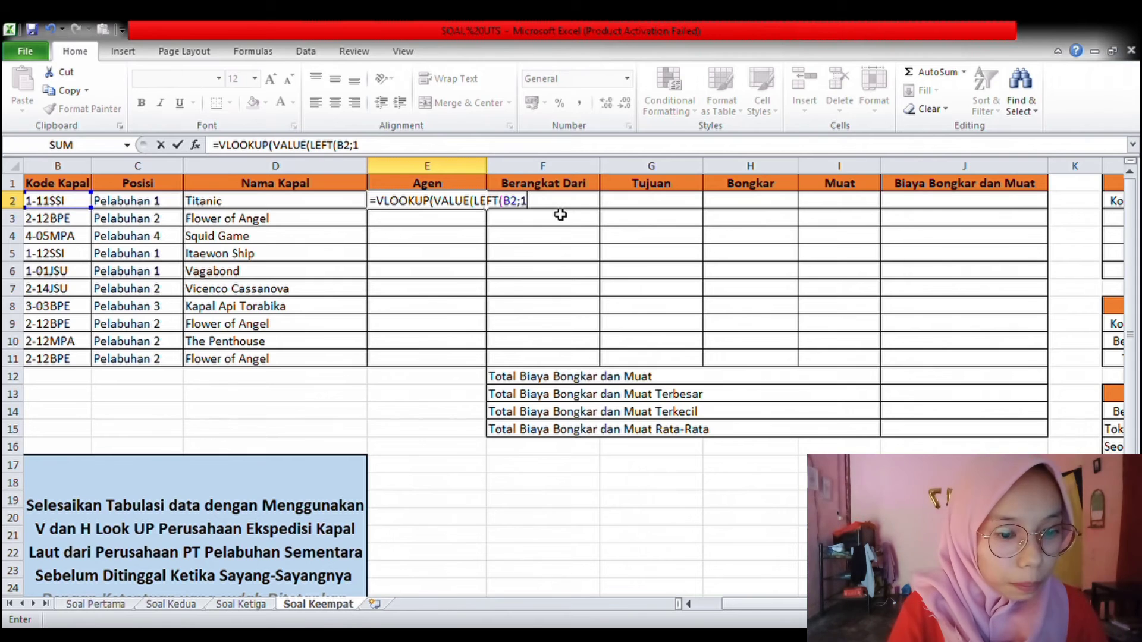
pyautogui.write(')')
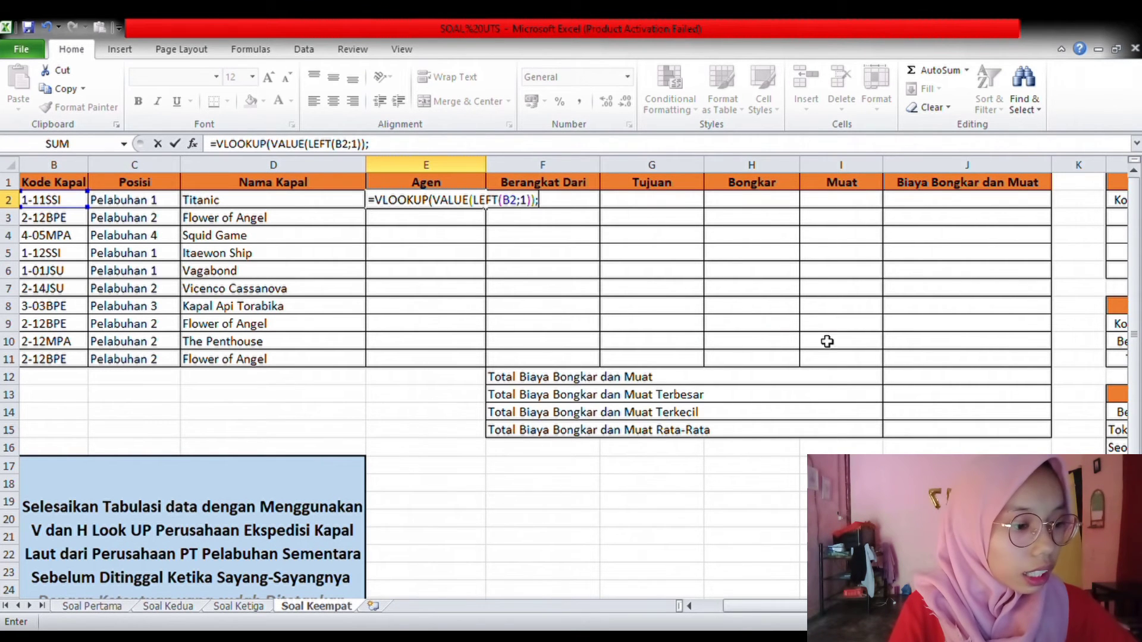
# Step: Add the Tabel 1 range L2:N6 as the Agen formula's lookup table and make it absolute as $L$2:$N$6
pyautogui.moveTo(832, 607); pyautogui.dragTo(940, 606)
pyautogui.write(';')
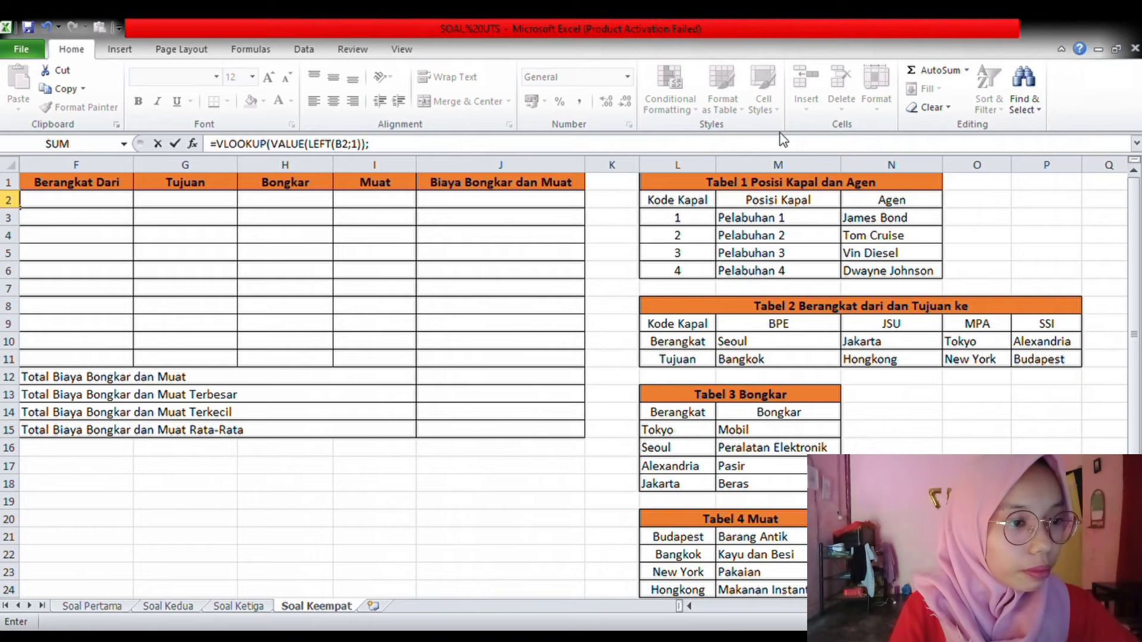
pyautogui.click(711, 203)
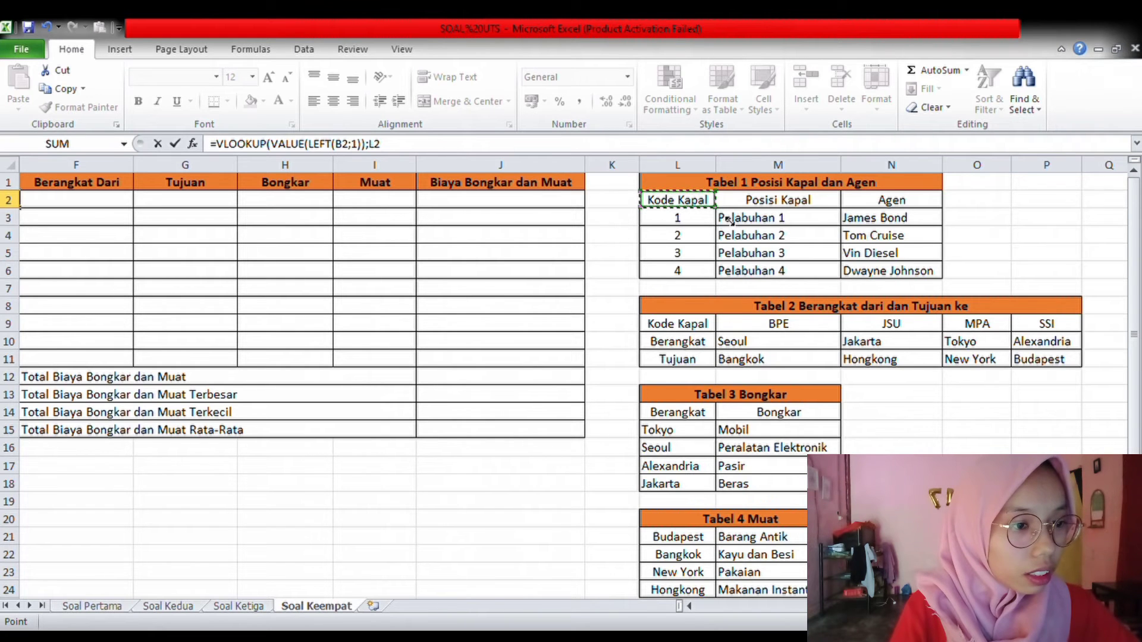
pyautogui.moveTo(678, 201); pyautogui.dragTo(919, 277)
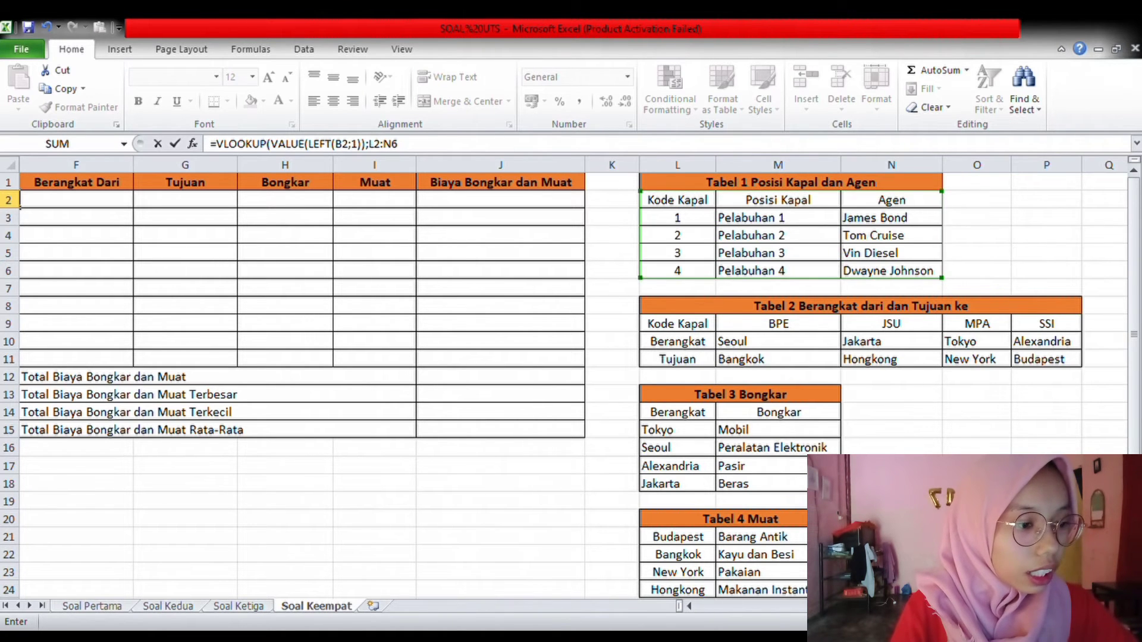
pyautogui.moveTo(940, 606); pyautogui.dragTo(860, 607)
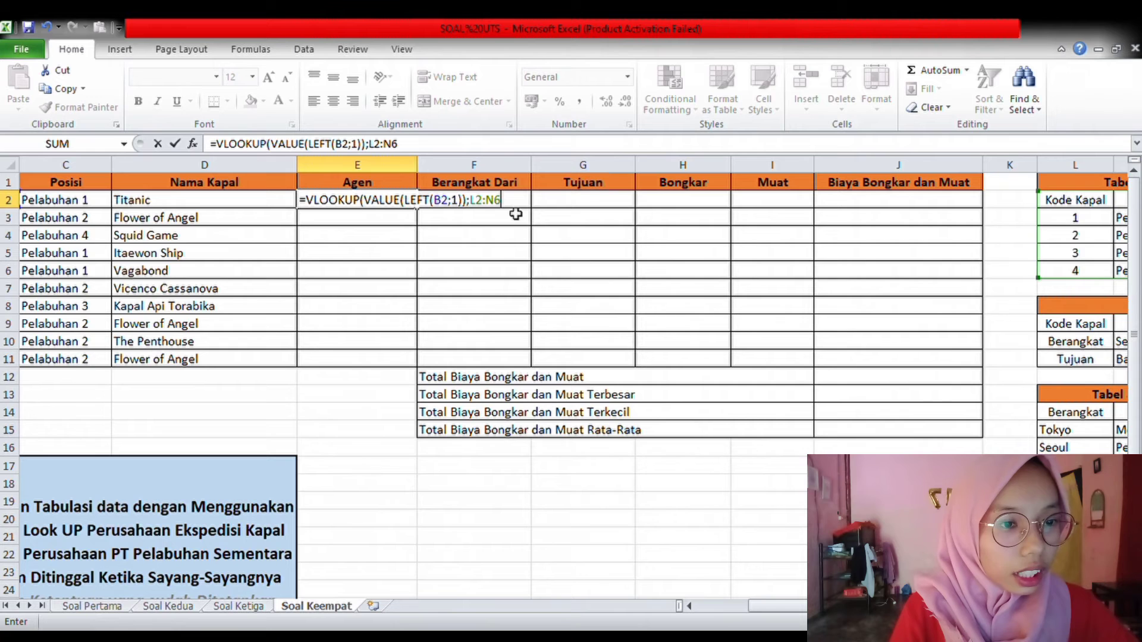
pyautogui.moveTo(503, 213); pyautogui.dragTo(487, 212)
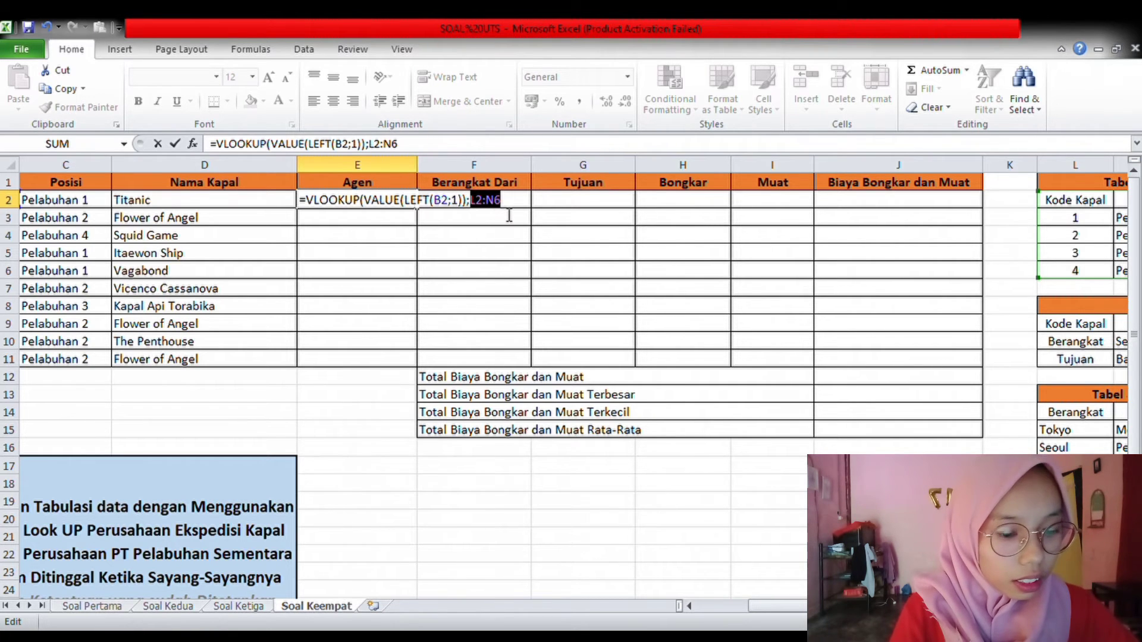
pyautogui.press('F4')
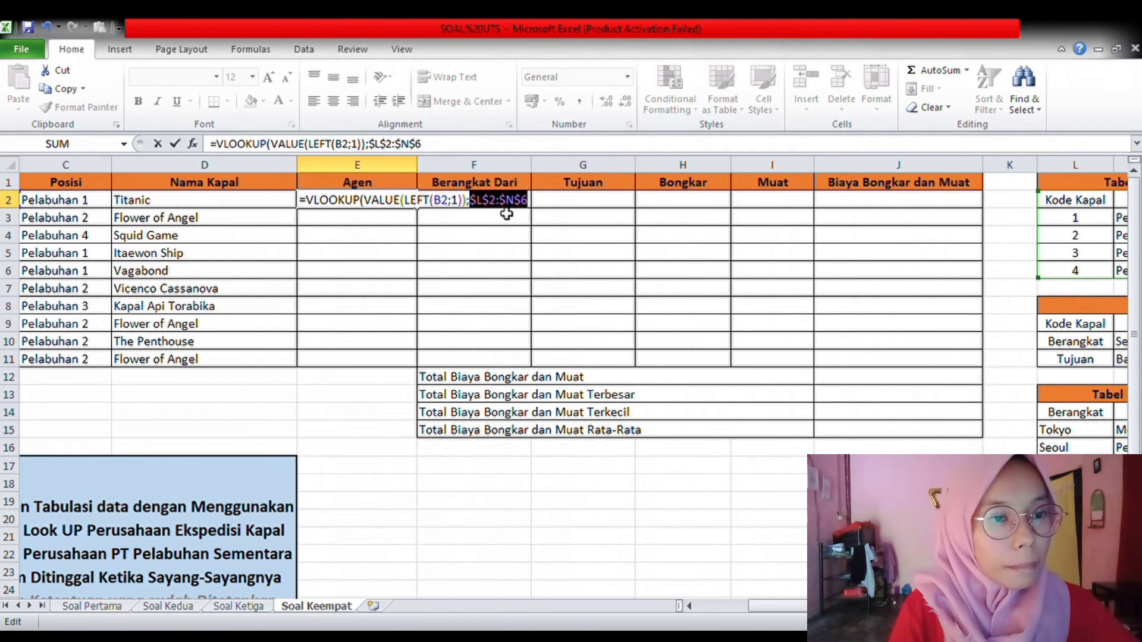
pyautogui.press('Right')
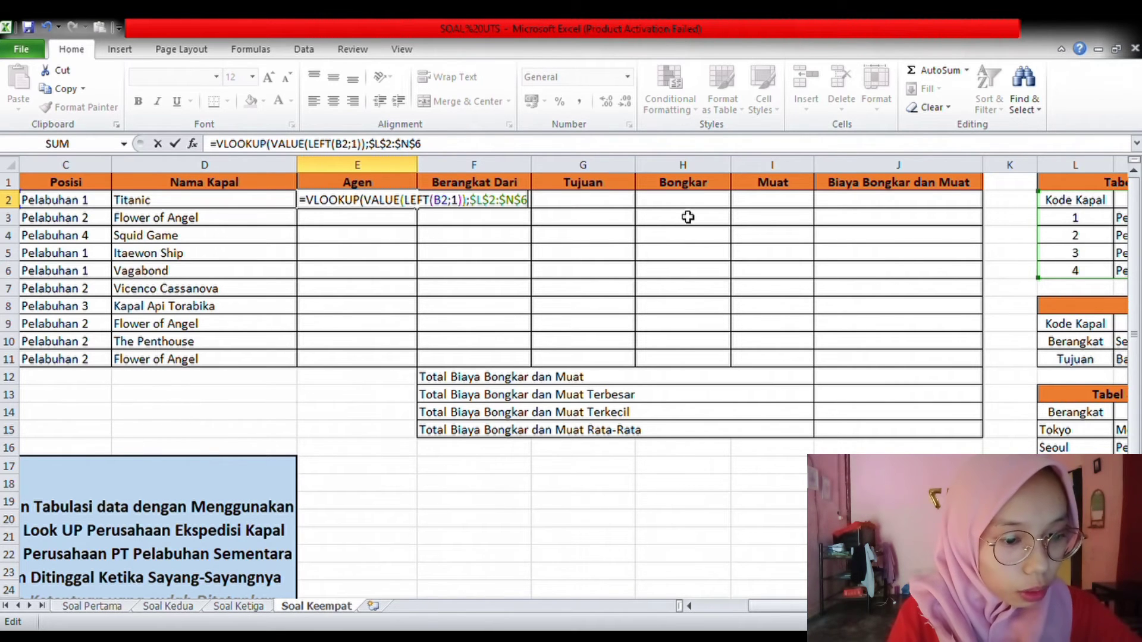
# Step: Complete the Agen formula in E2 with column index 3 and FALSE for an exact match, and fill it down through E11
pyautogui.write(';')
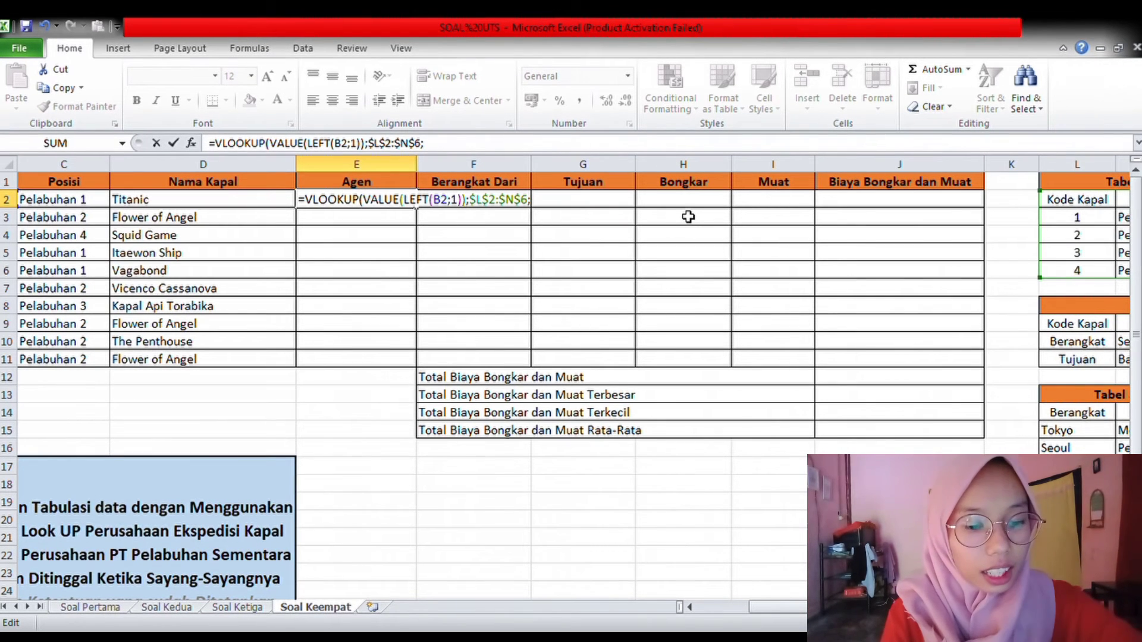
pyautogui.write('3')
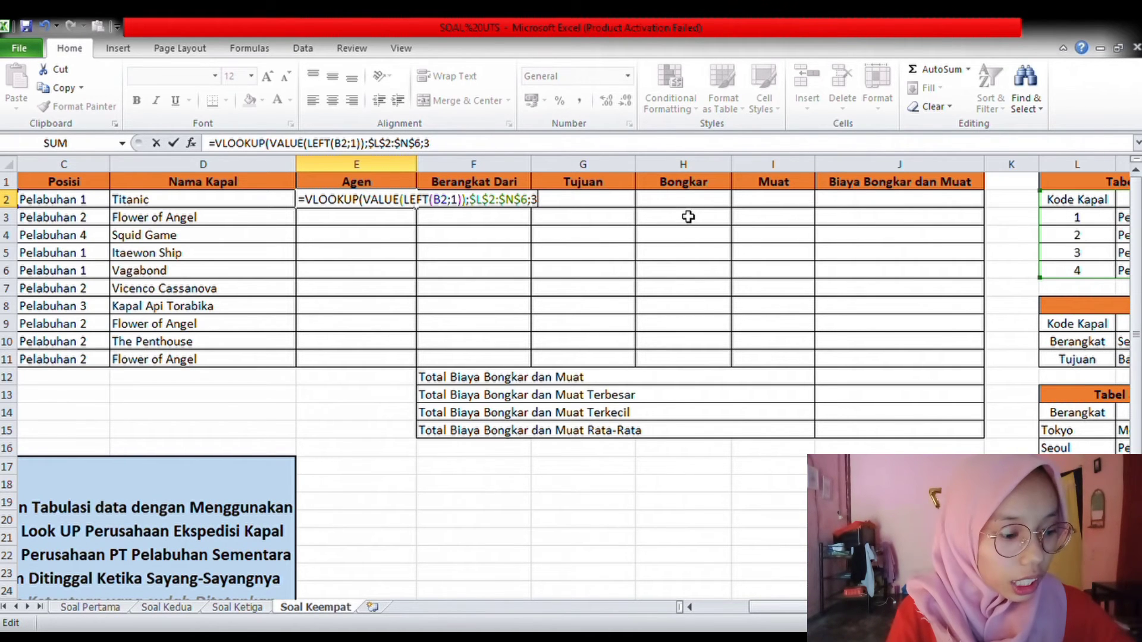
pyautogui.write(';FALSE')
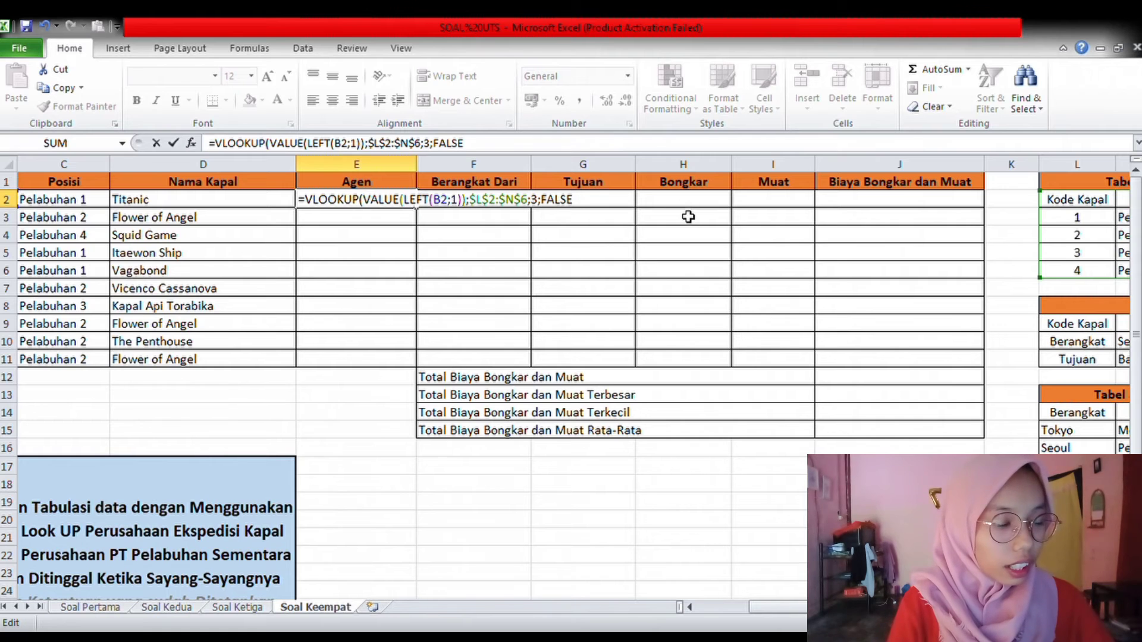
pyautogui.press('Return')
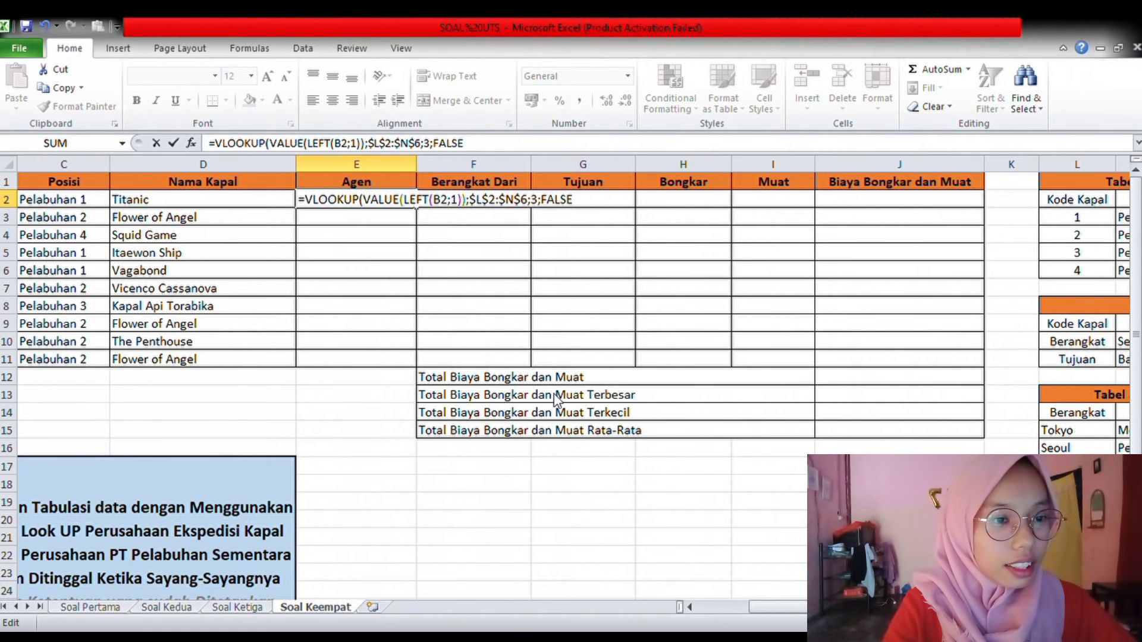
pyautogui.press('Return')
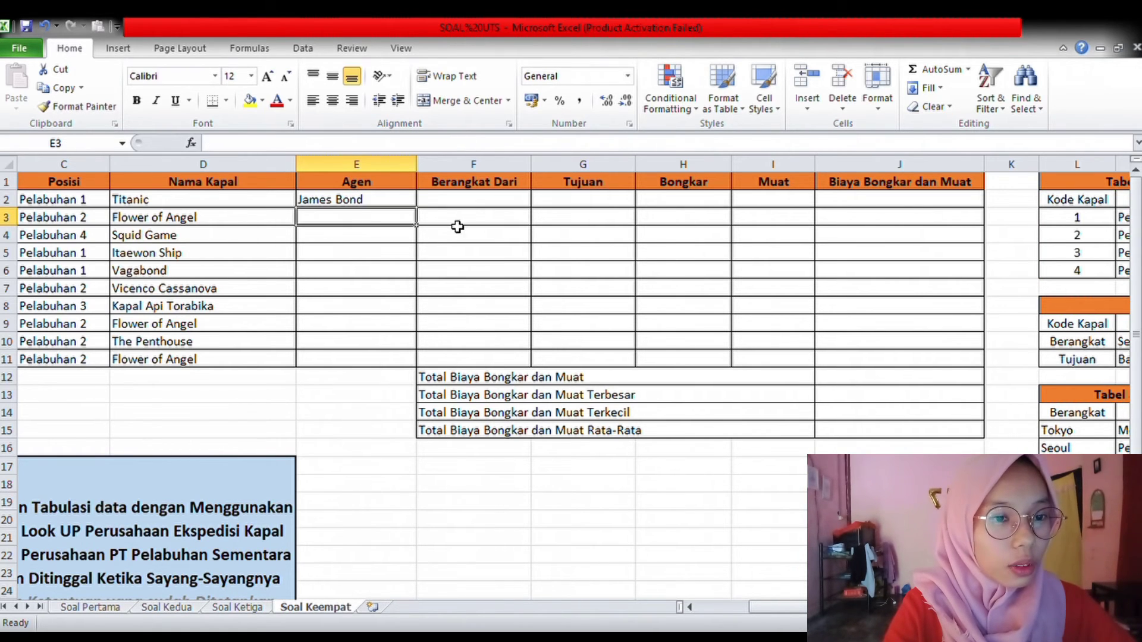
pyautogui.click(391, 206)
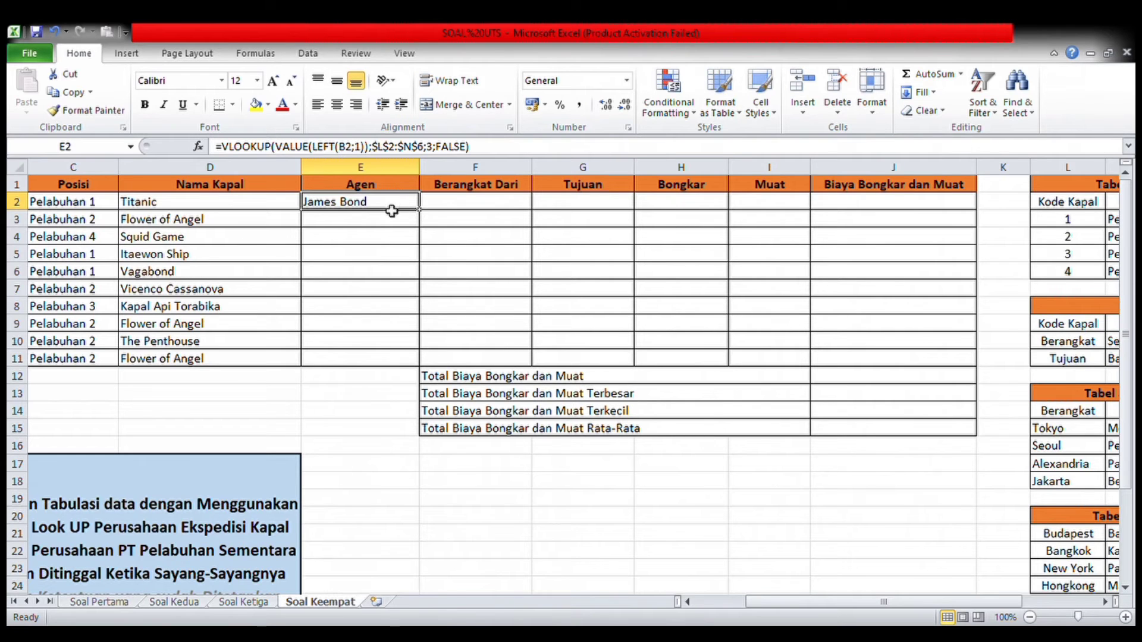
pyautogui.moveTo(420, 211); pyautogui.dragTo(422, 368)
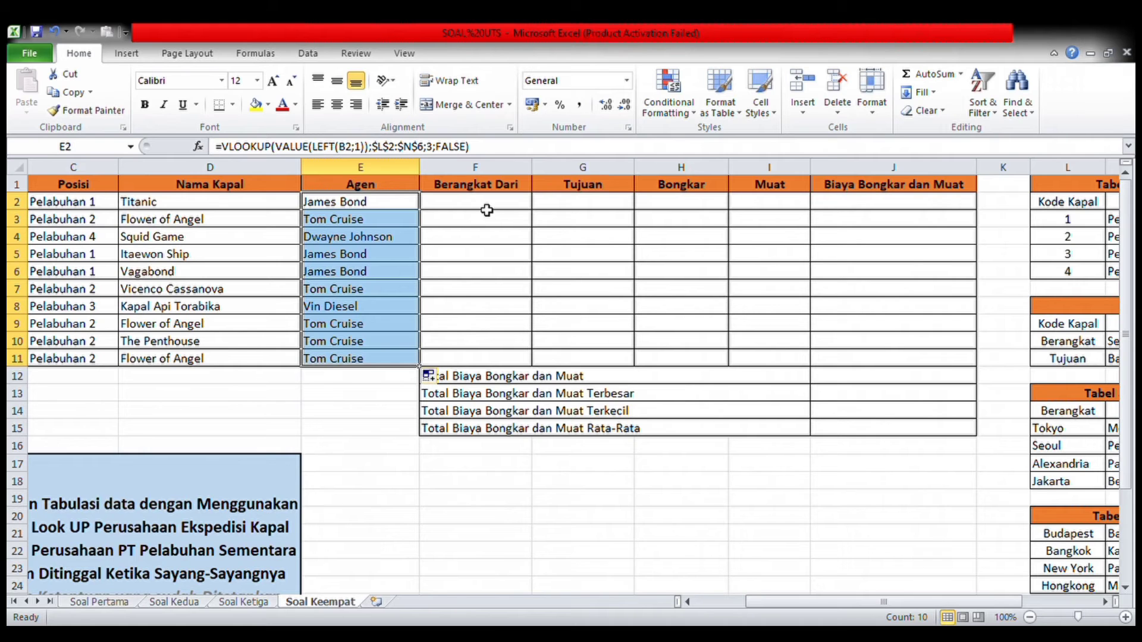
# Step: Start an HLOOKUP formula in the first Berangkat Dari cell, F2, with RIGHT(B2;3) as the lookup value
pyautogui.click(486, 208)
pyautogui.doubleClick(487, 208)
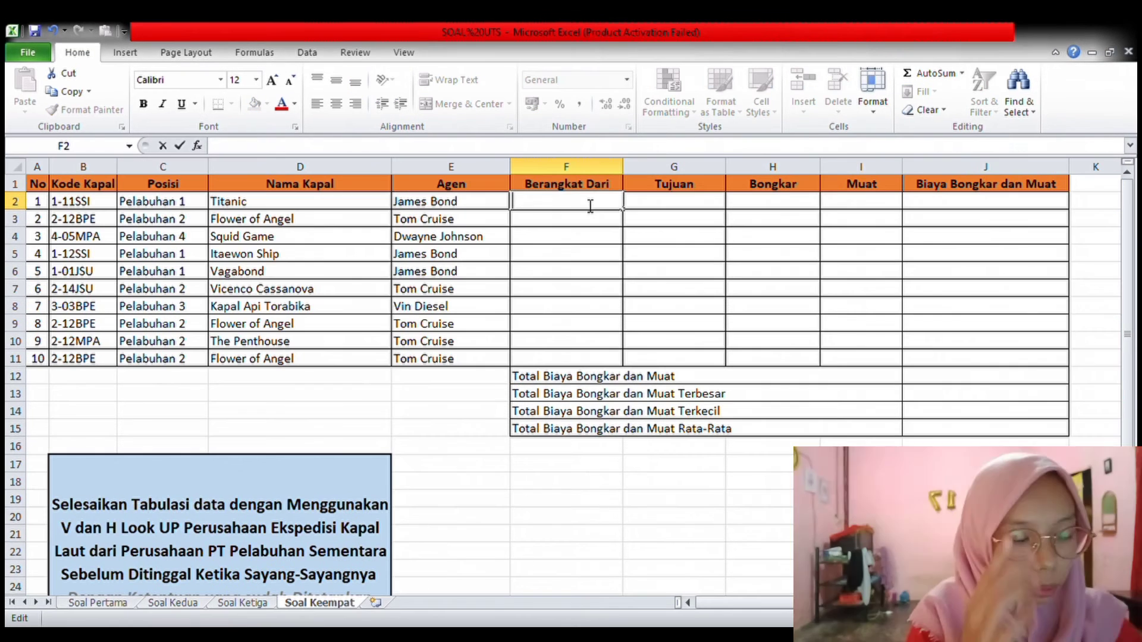
pyautogui.write('=')
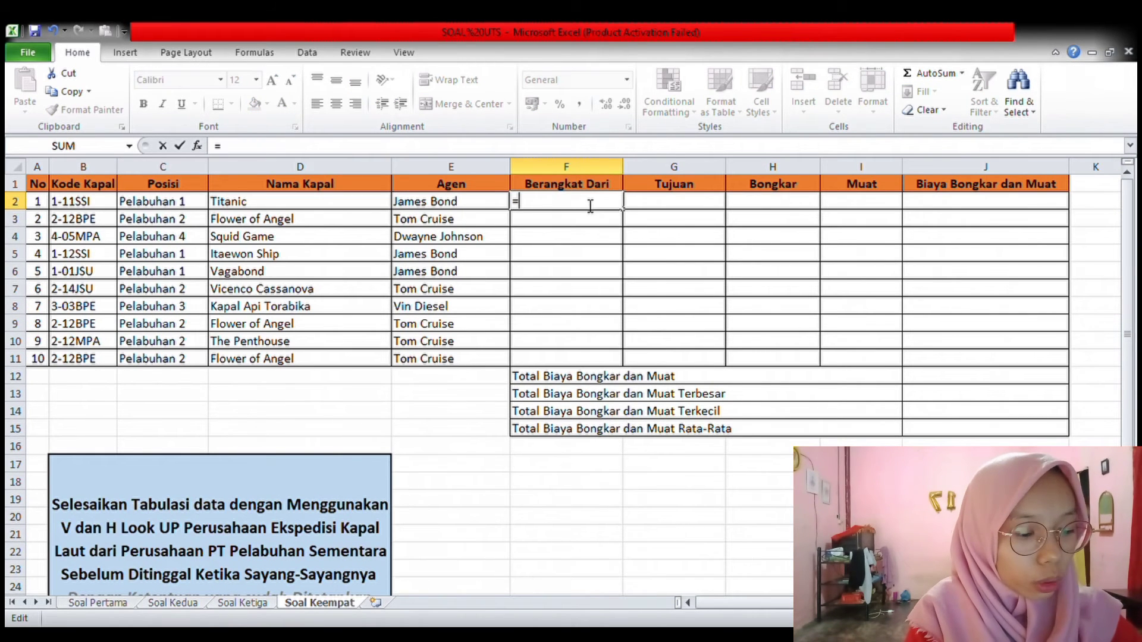
pyautogui.write('HLOO')
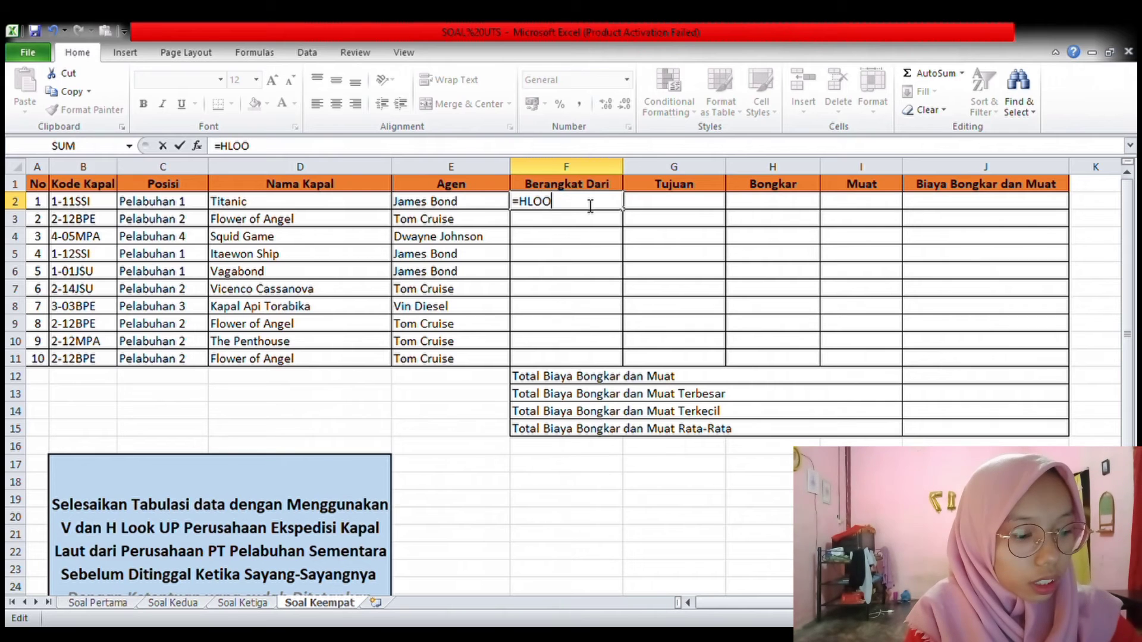
pyautogui.write('KUP')
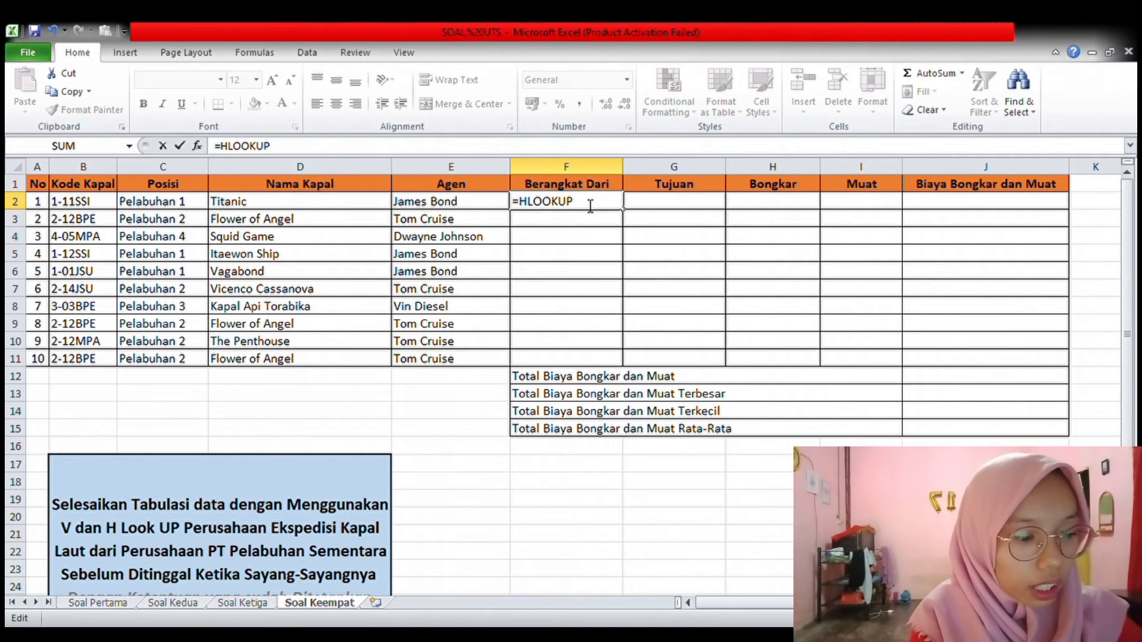
pyautogui.write('(R')
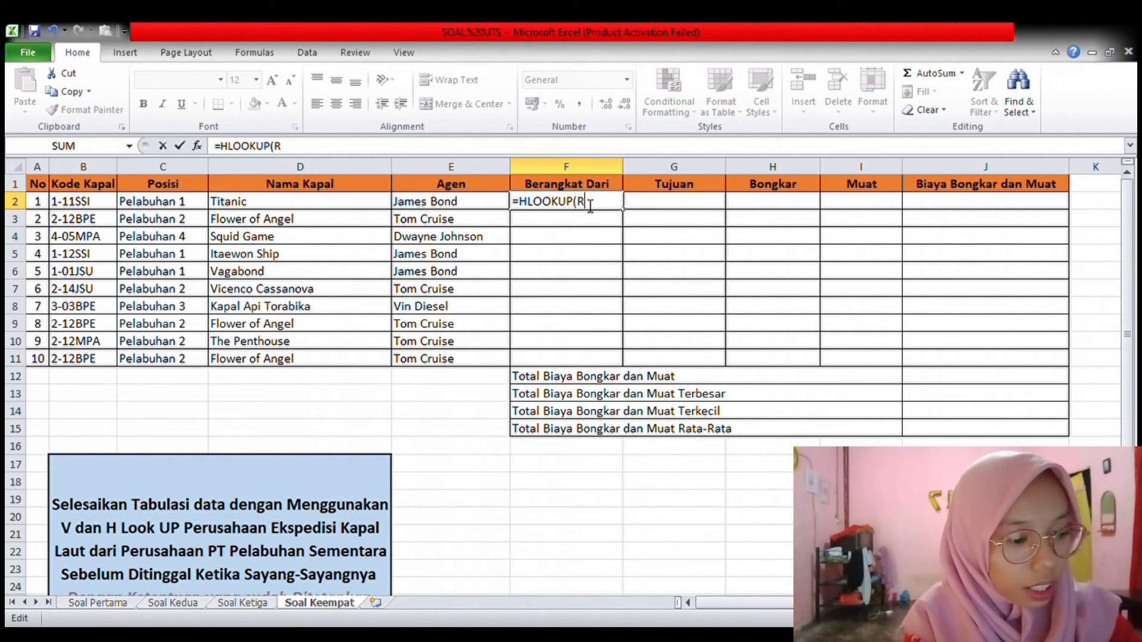
pyautogui.write('I')
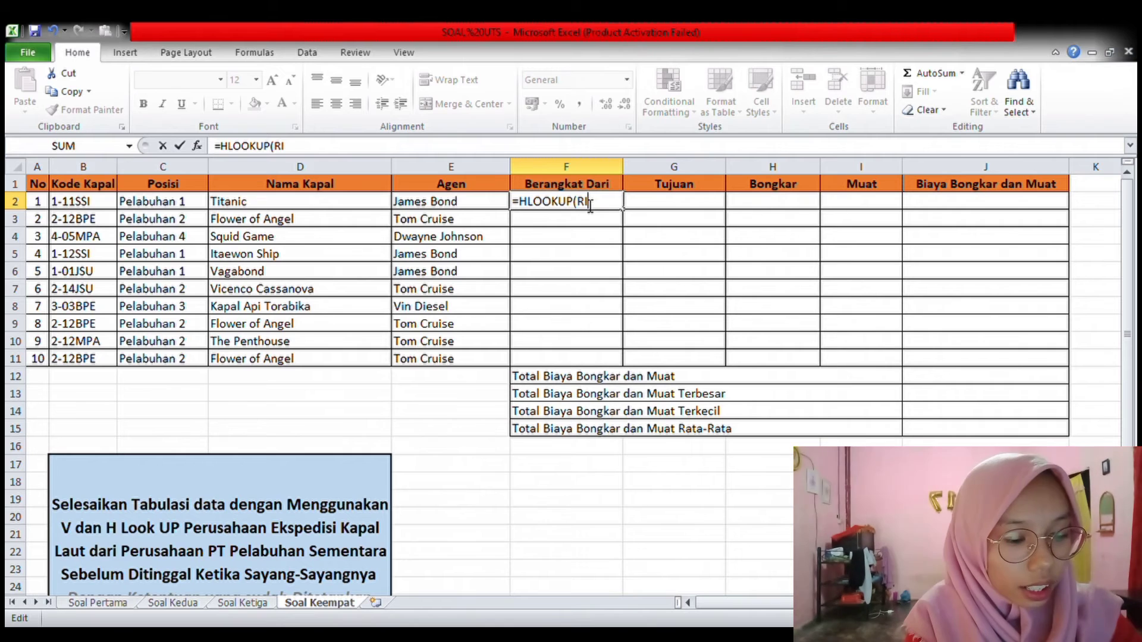
pyautogui.write('GHT(')
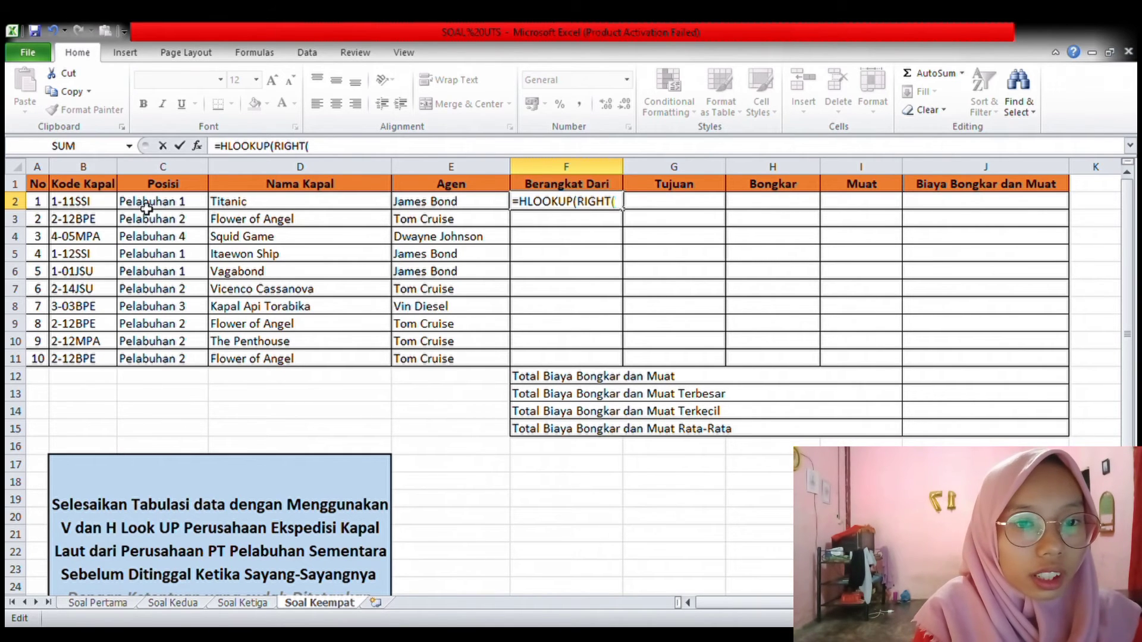
pyautogui.click(97, 209)
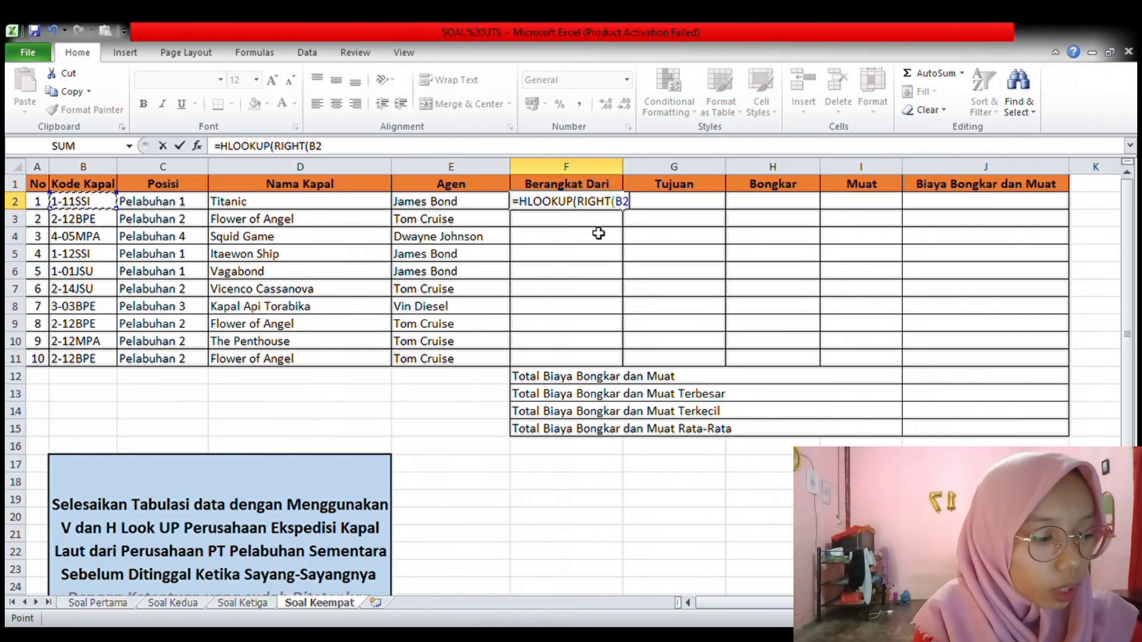
pyautogui.write(';3;')
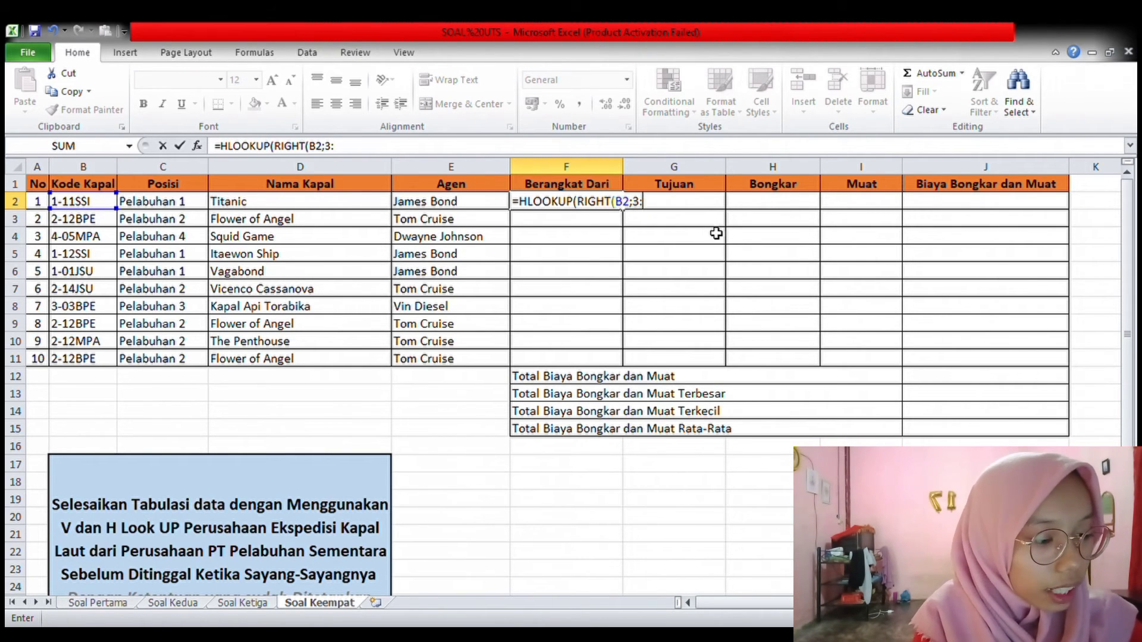
pyautogui.press('BackSpace')
pyautogui.write(')')
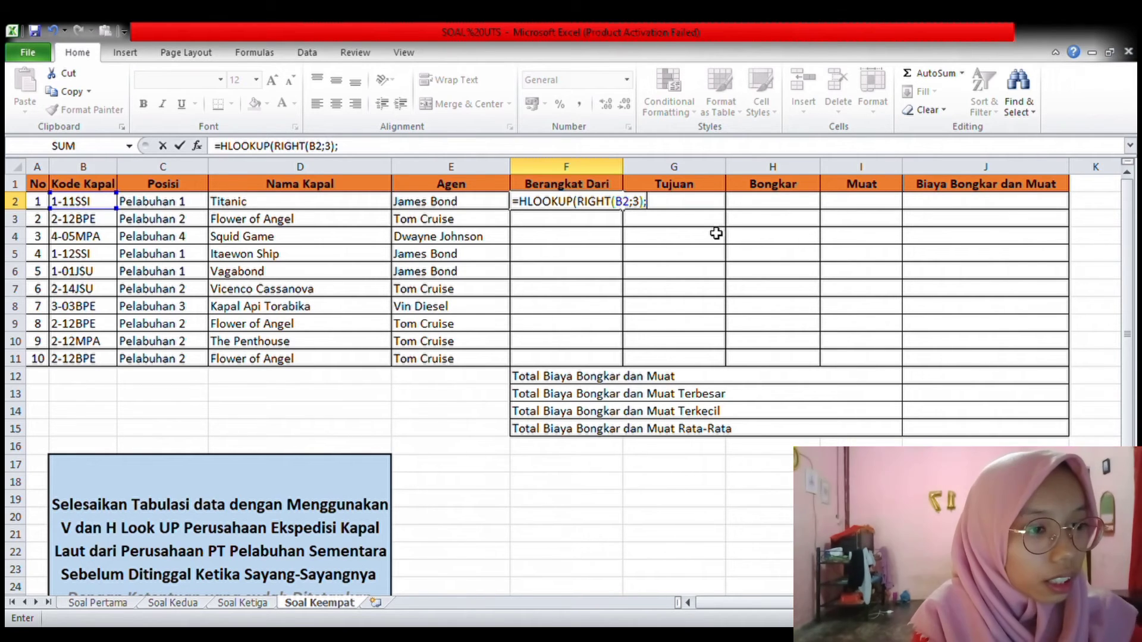
pyautogui.write(';')
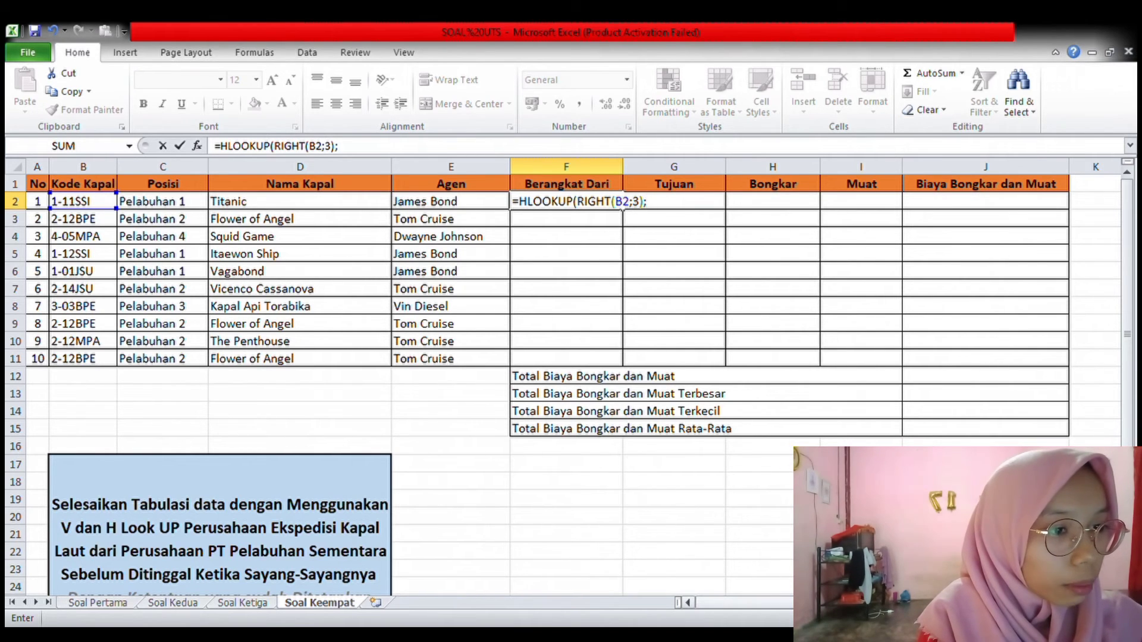
# Step: Add the Tabel 2 range L9:P11 as the Berangkat Dari formula's lookup table and make it absolute as $L$9:$P$11
pyautogui.hscroll(5, 883, 264)
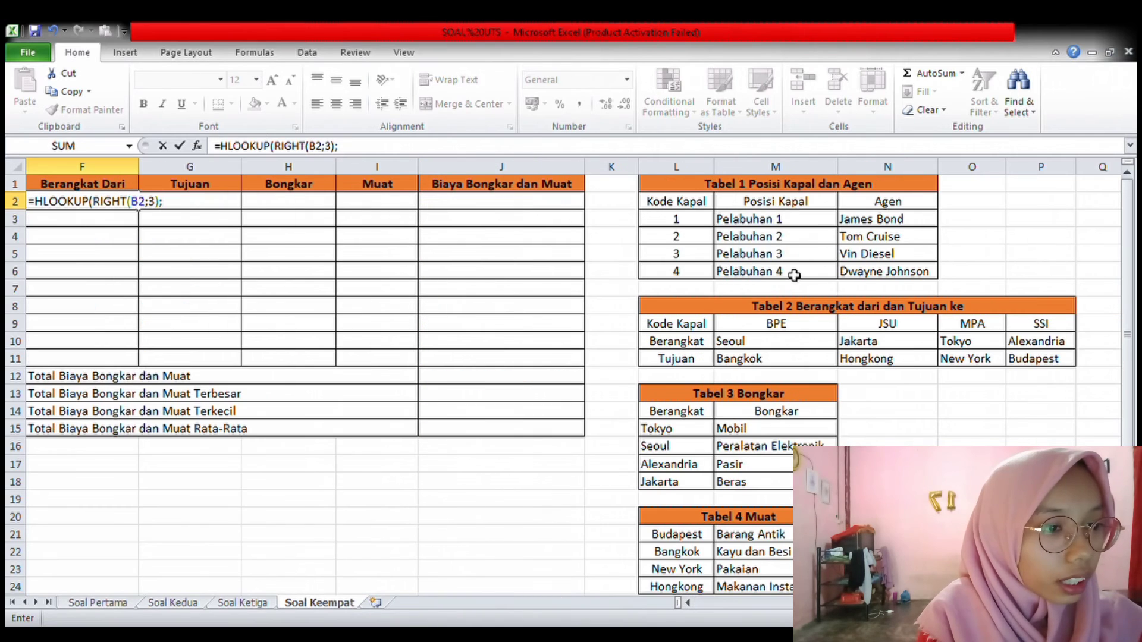
pyautogui.click(702, 325)
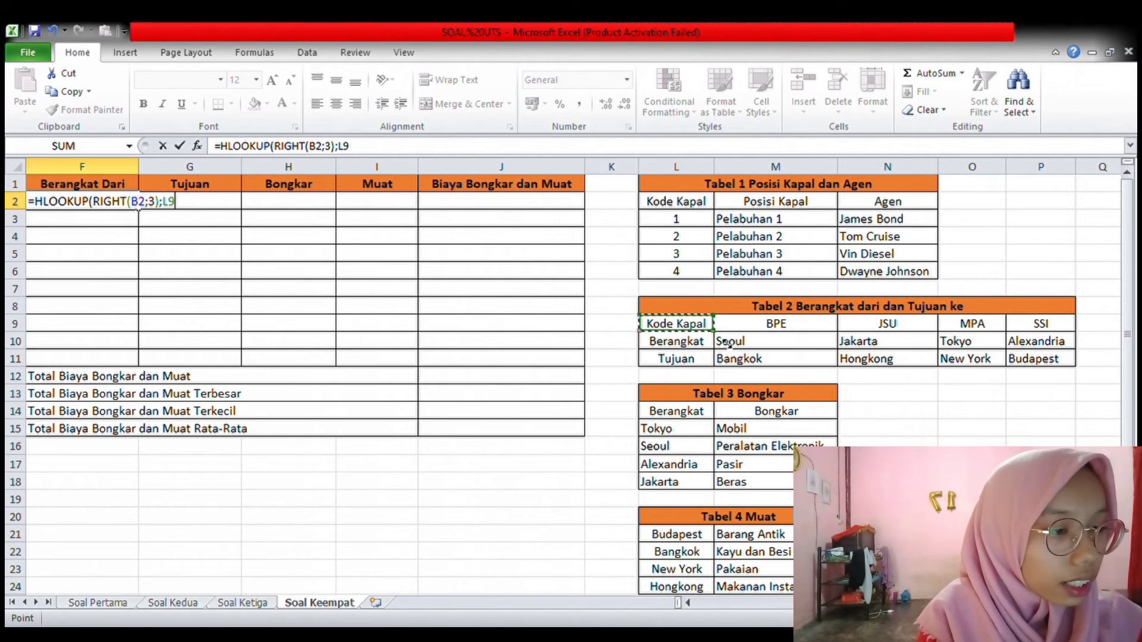
pyautogui.moveTo(684, 332); pyautogui.dragTo(1041, 359)
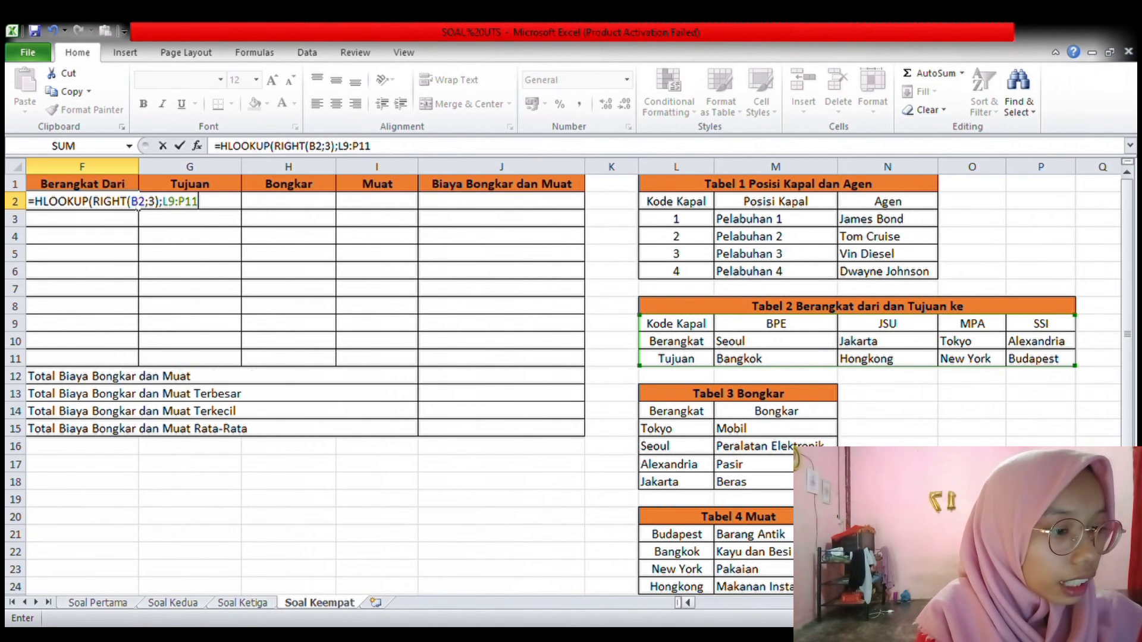
pyautogui.hscroll(-5, 688, 603)
pyautogui.moveTo(693, 206); pyautogui.dragTo(652, 211)
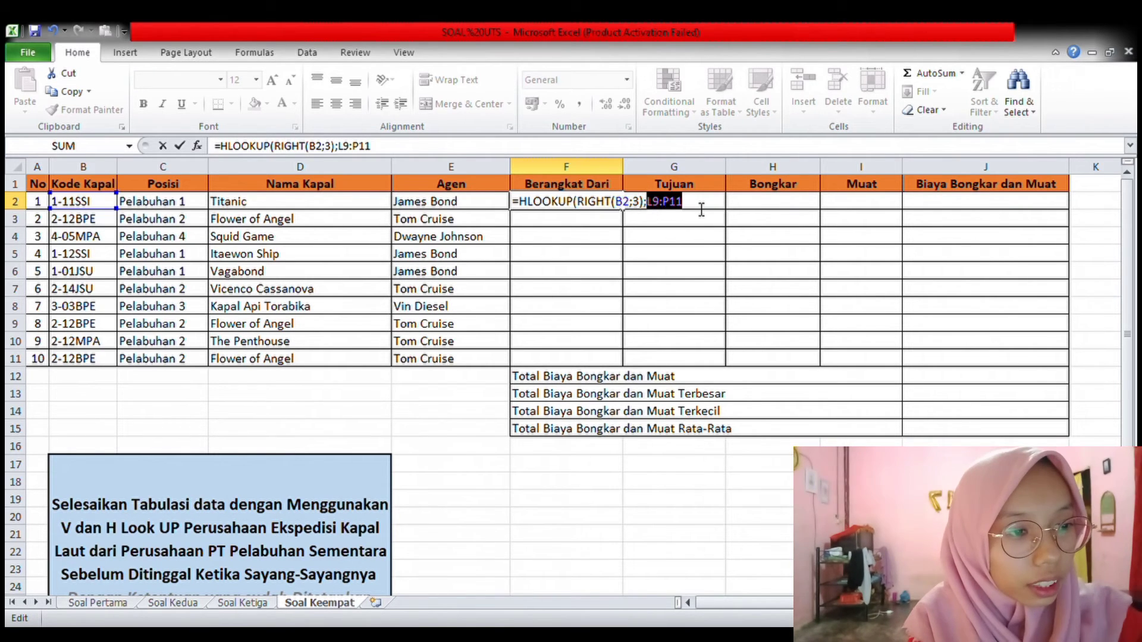
pyautogui.press('F4')
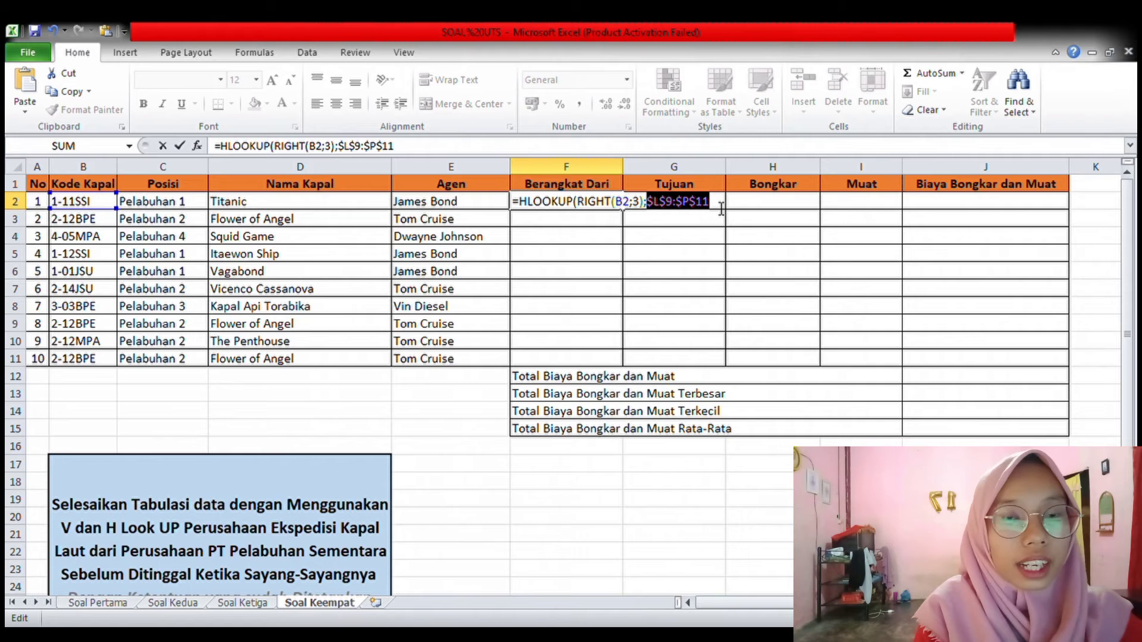
# Step: Complete the Berangkat Dari formula in F2 with row index 2 and FALSE for an exact match, and fill it down through F11
pyautogui.click(721, 208)
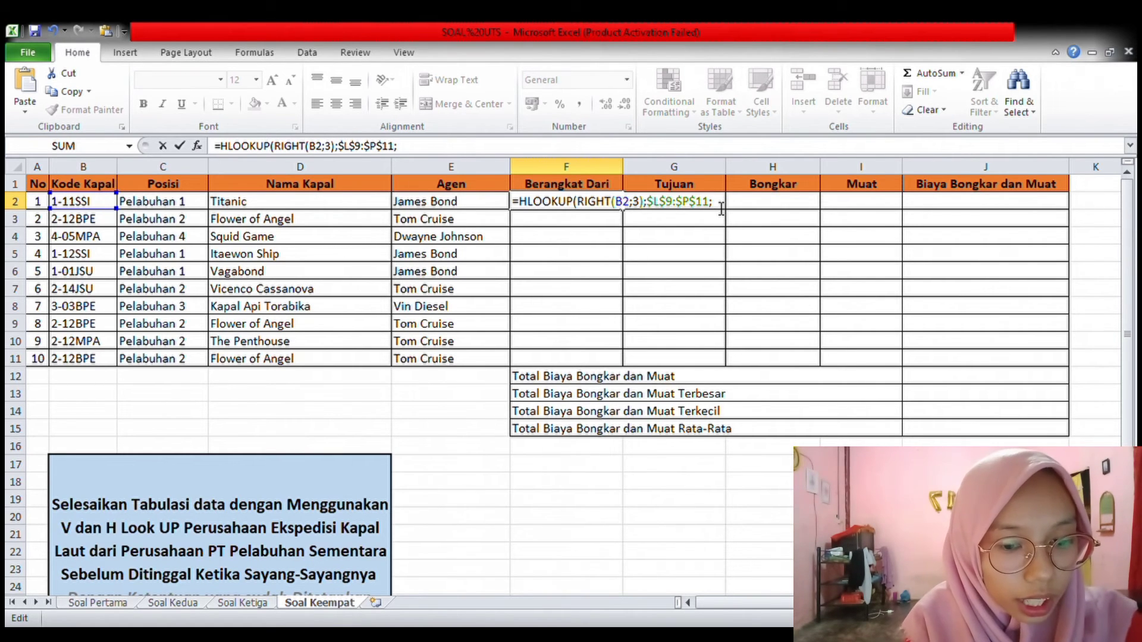
pyautogui.write(';2')
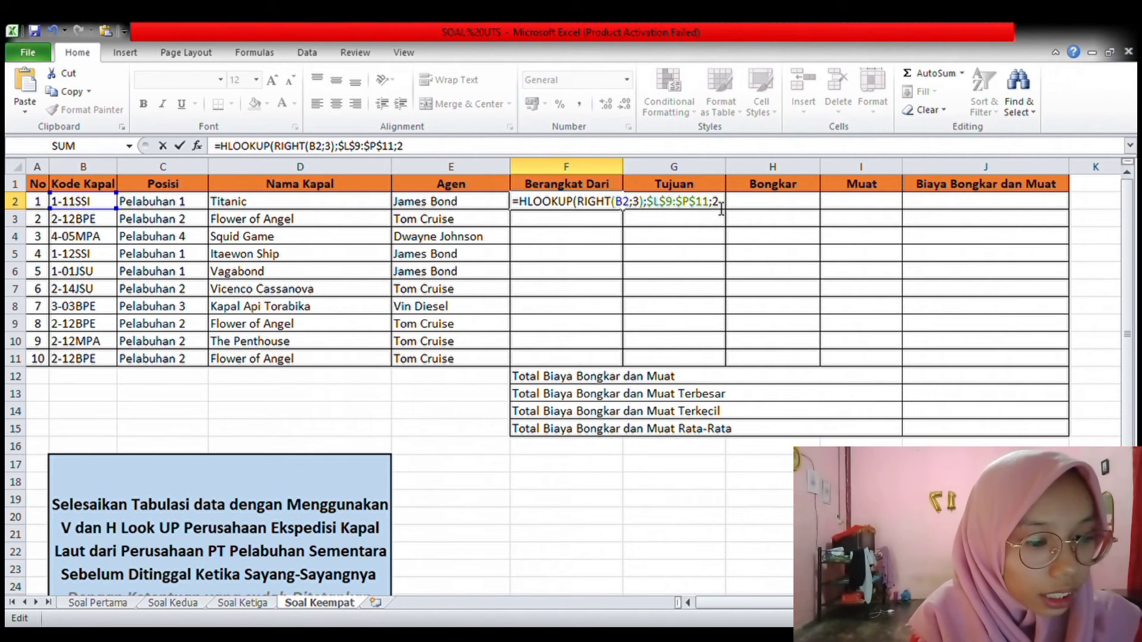
pyautogui.write(';')
pyautogui.write('F')
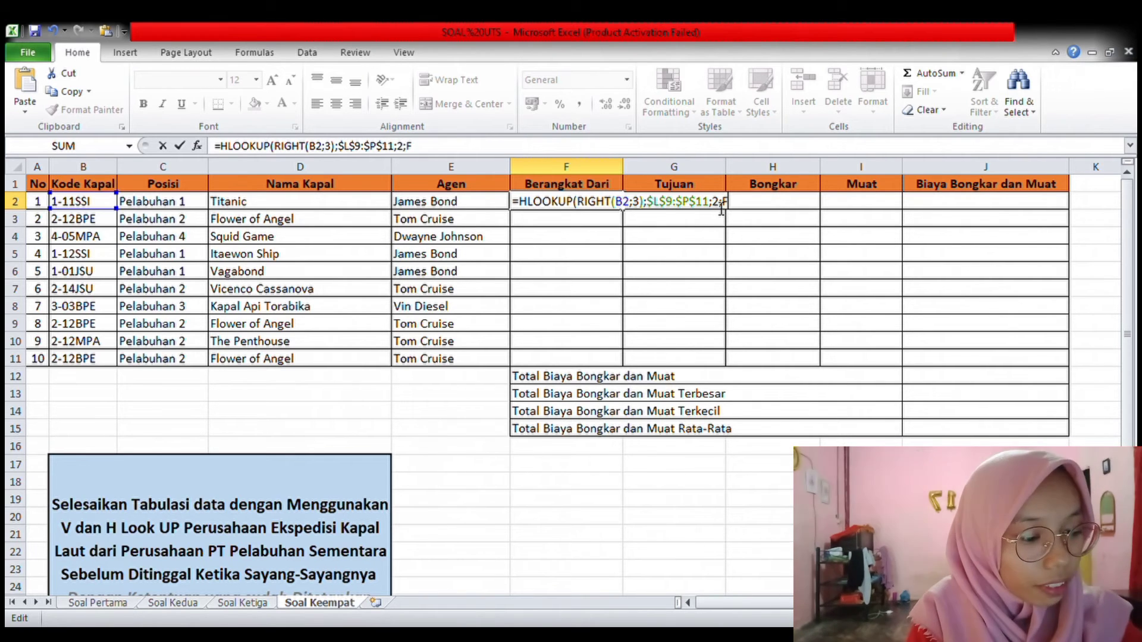
pyautogui.write('ALSE')
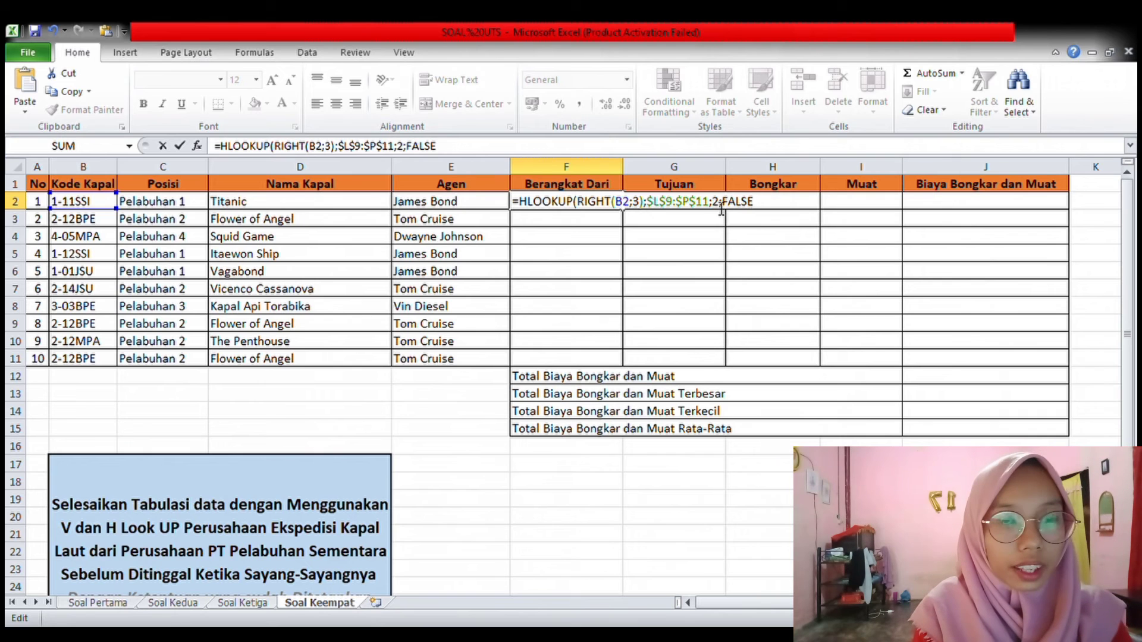
pyautogui.press('Return')
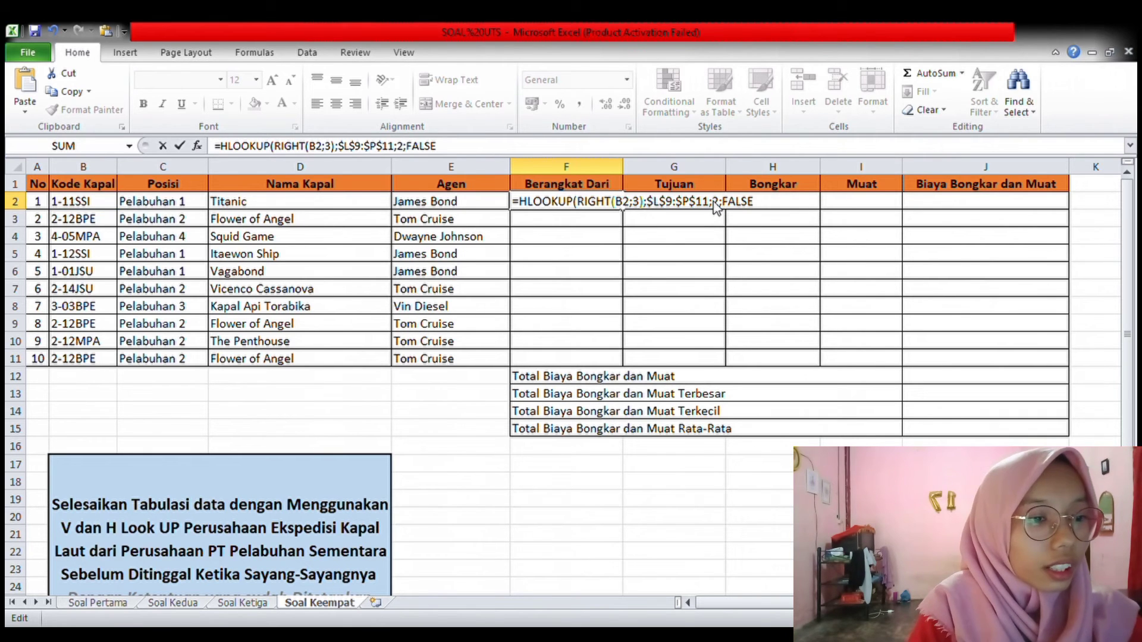
pyautogui.press('Return')
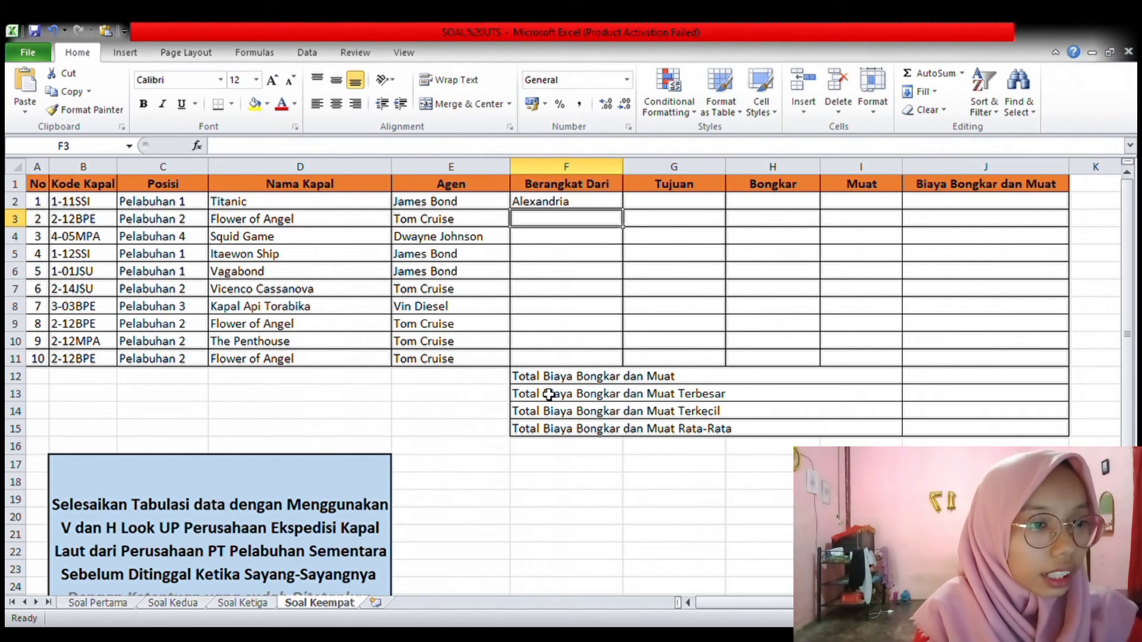
pyautogui.click(587, 205)
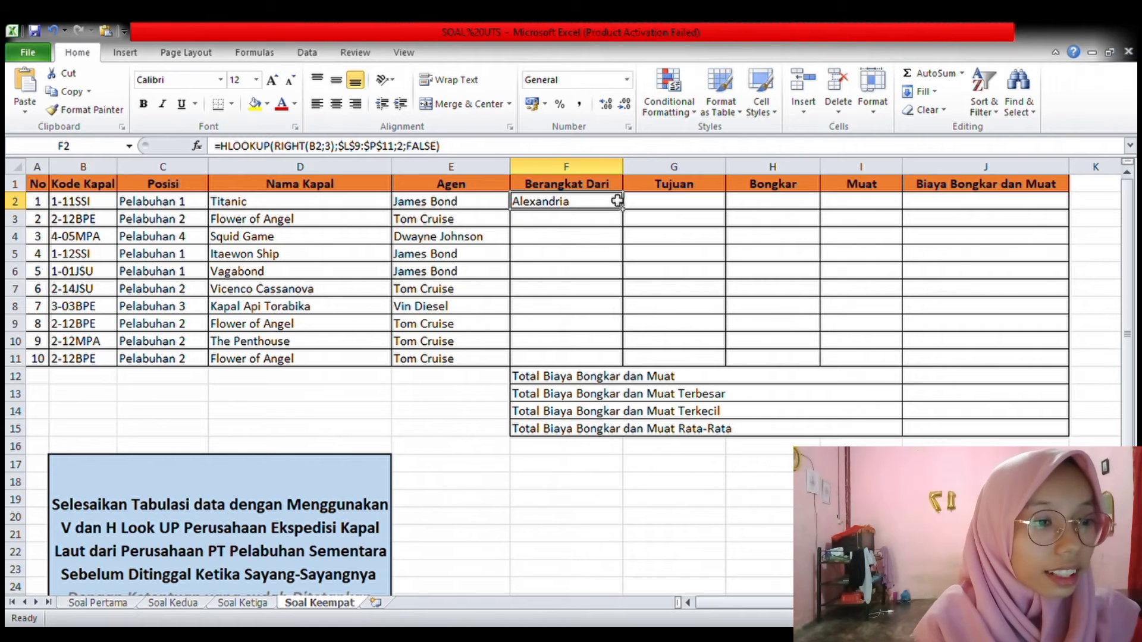
pyautogui.moveTo(629, 215); pyautogui.dragTo(626, 373)
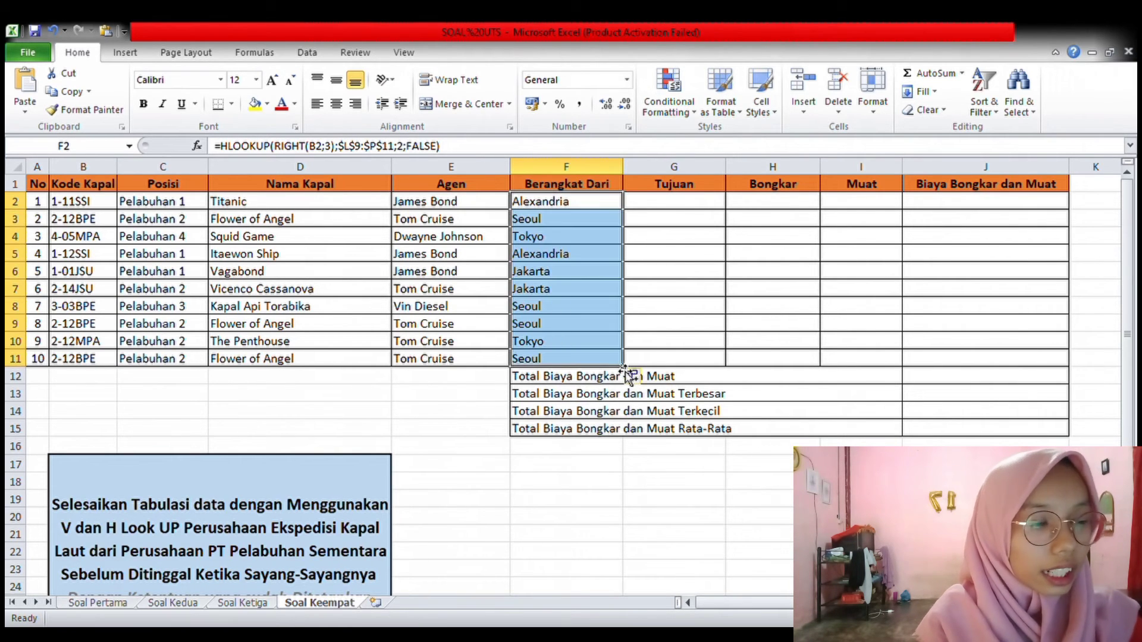
# Step: Start an HLOOKUP formula in the first Tujuan cell, G2, with RIGHT(B2;3) as the lookup value
pyautogui.click(690, 205)
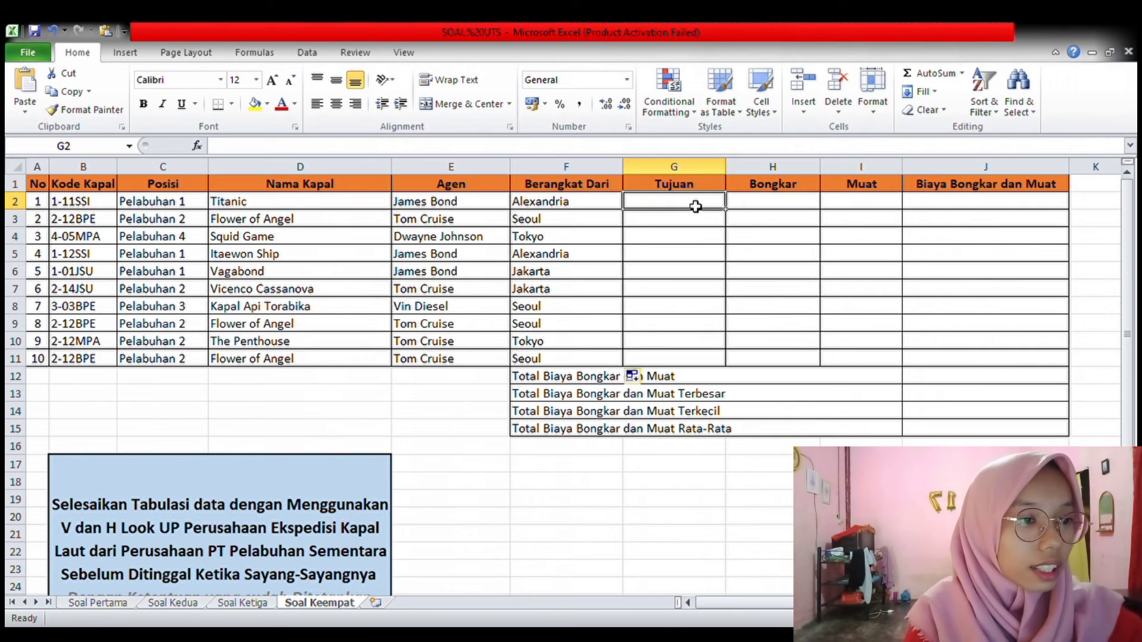
pyautogui.write('=HLOO')
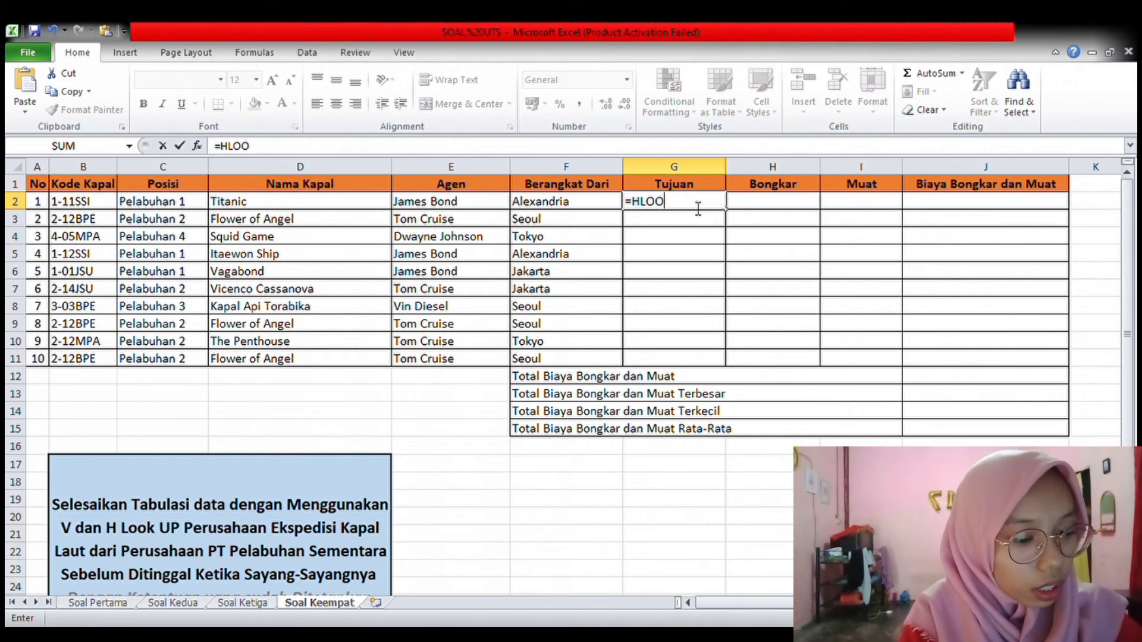
pyautogui.write('KUP(')
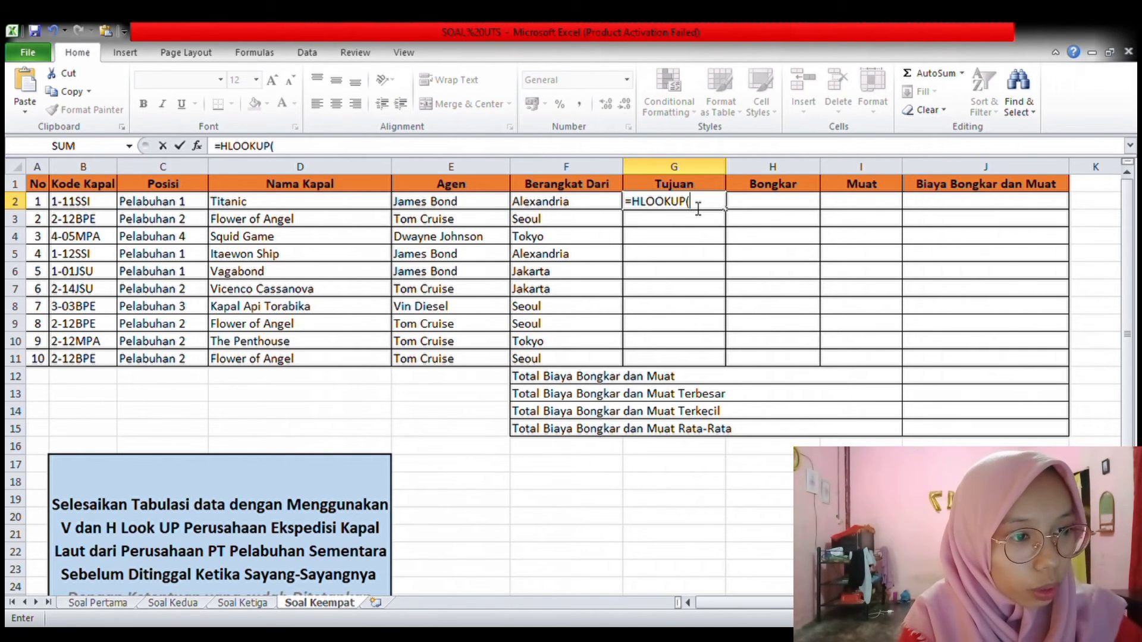
pyautogui.write('RIGHT(')
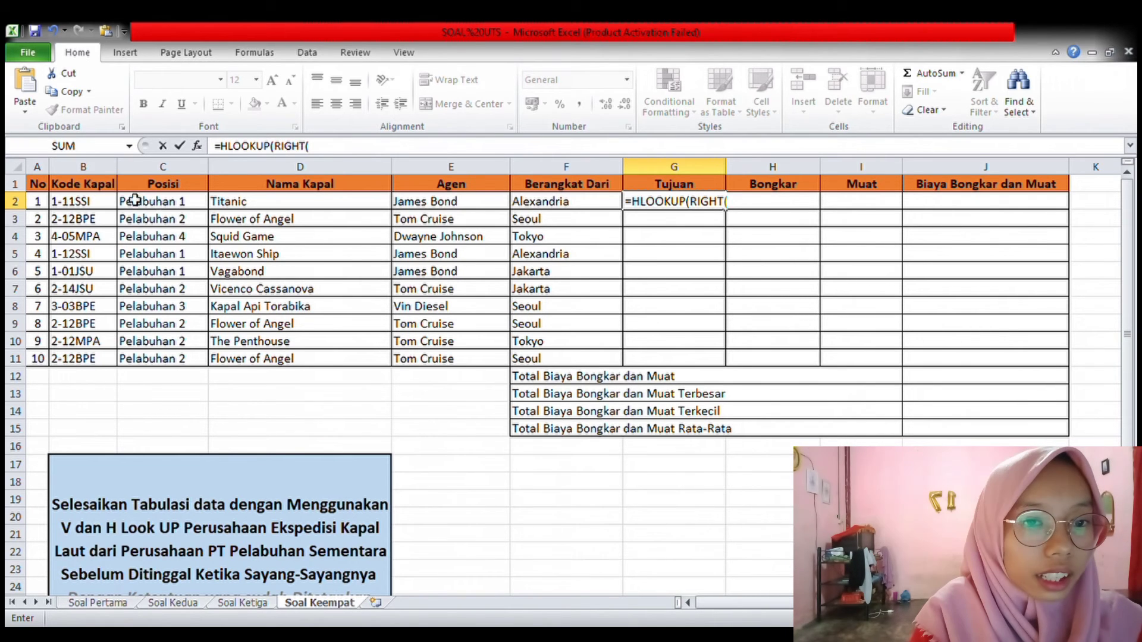
pyautogui.click(95, 208)
pyautogui.write(';')
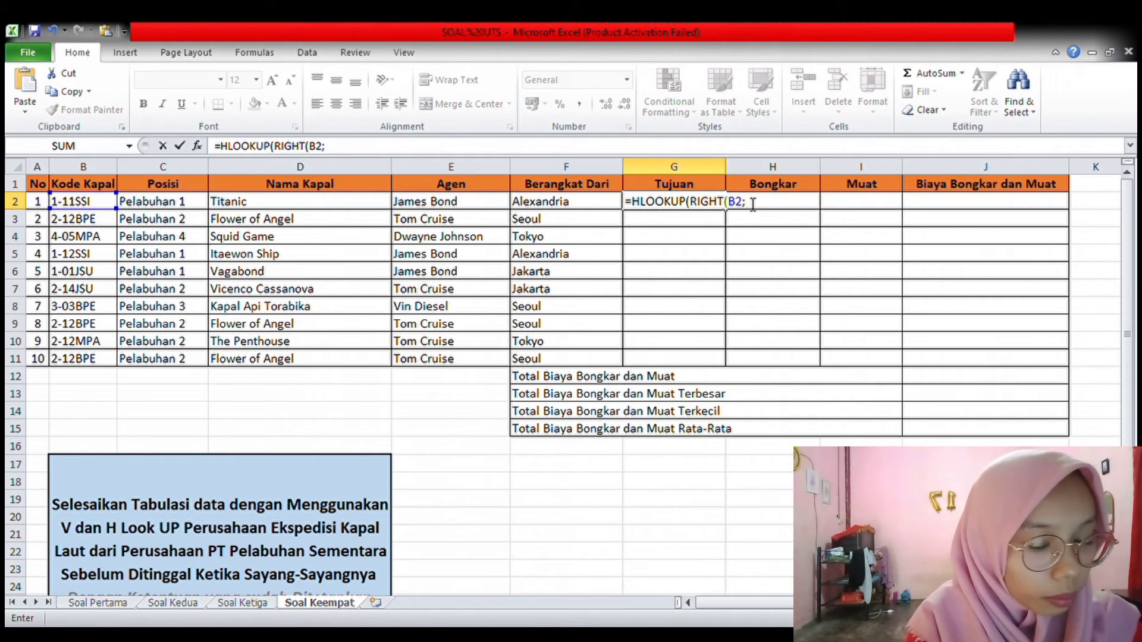
pyautogui.write('3')
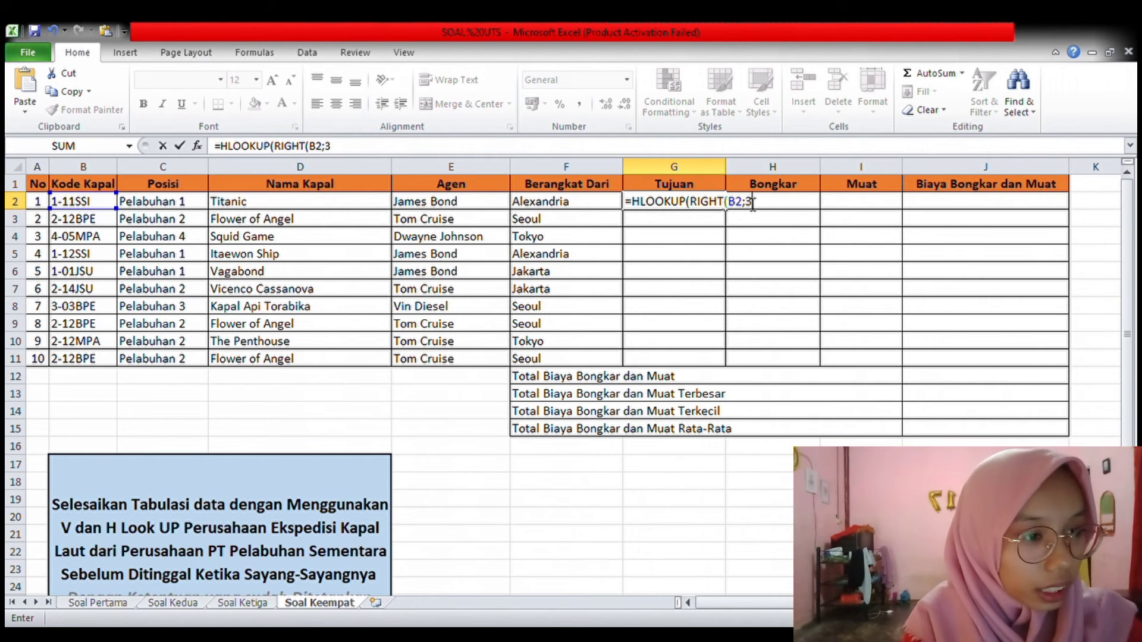
pyautogui.write(')')
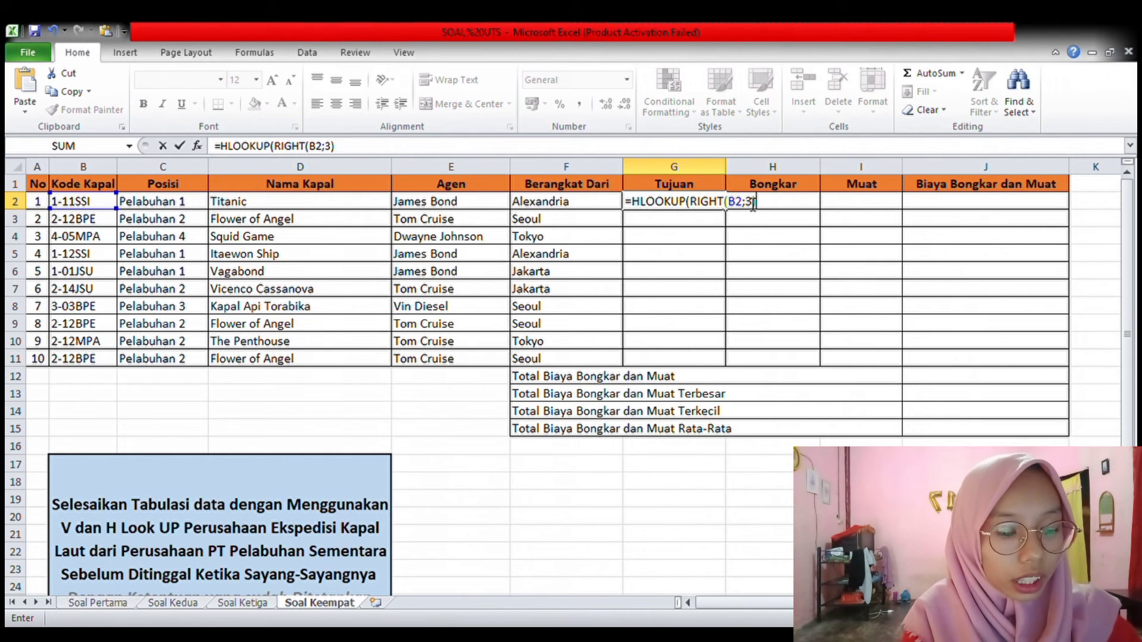
# Step: Complete the Tujuan formula in G2 with table $L$9:$P$11, row index 3 and FALSE, and fill it down through G11
pyautogui.write(';$L$9:$P$11')
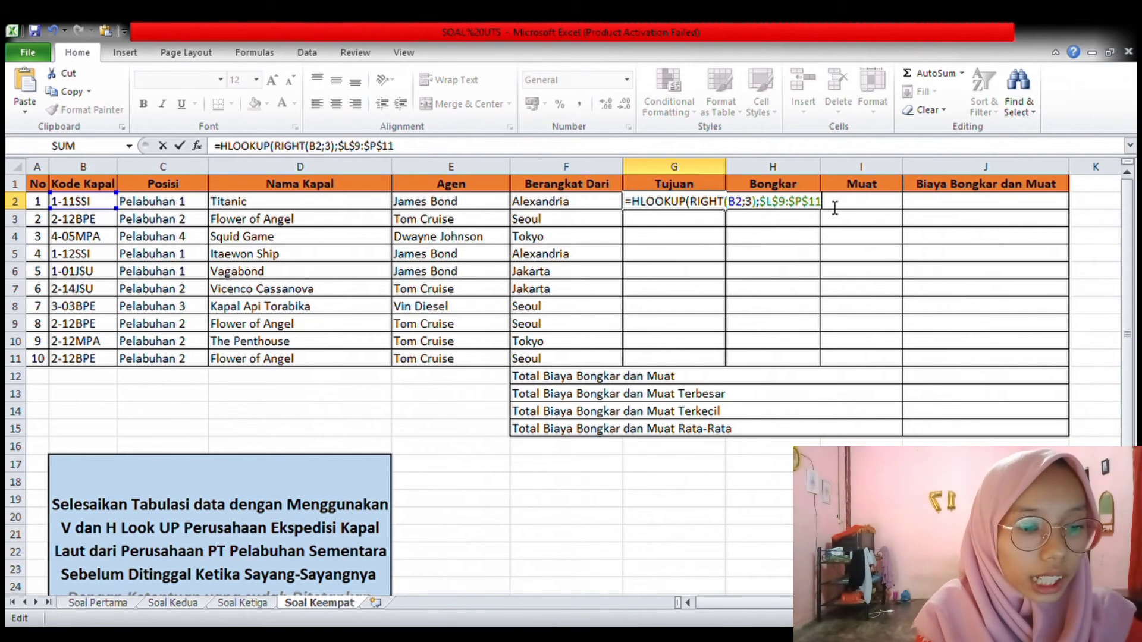
pyautogui.write(';')
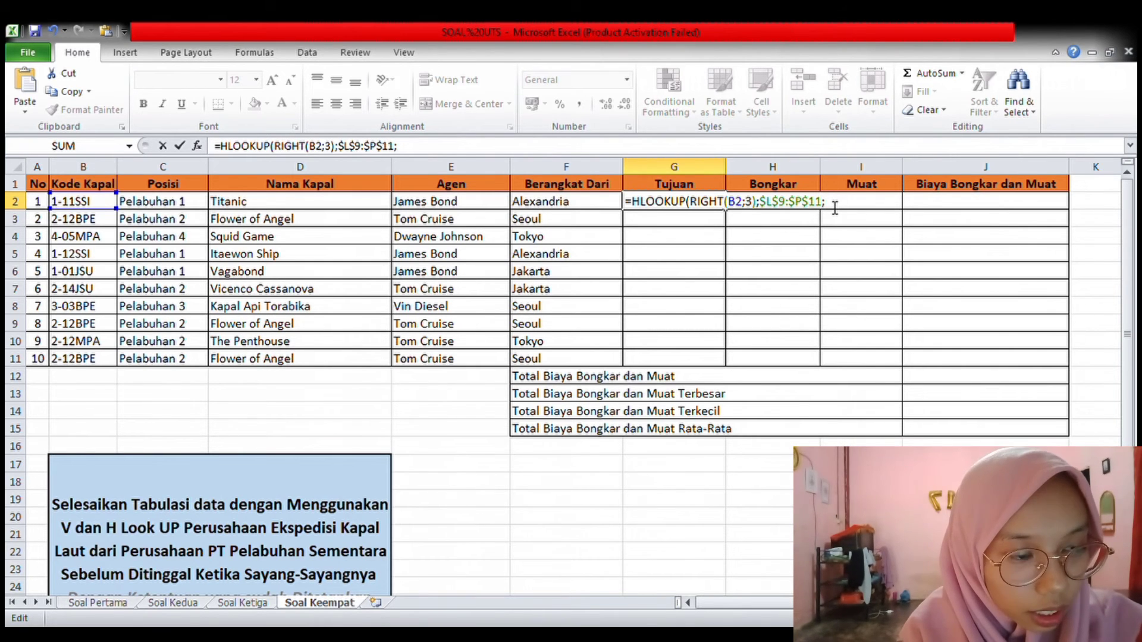
pyautogui.write('3')
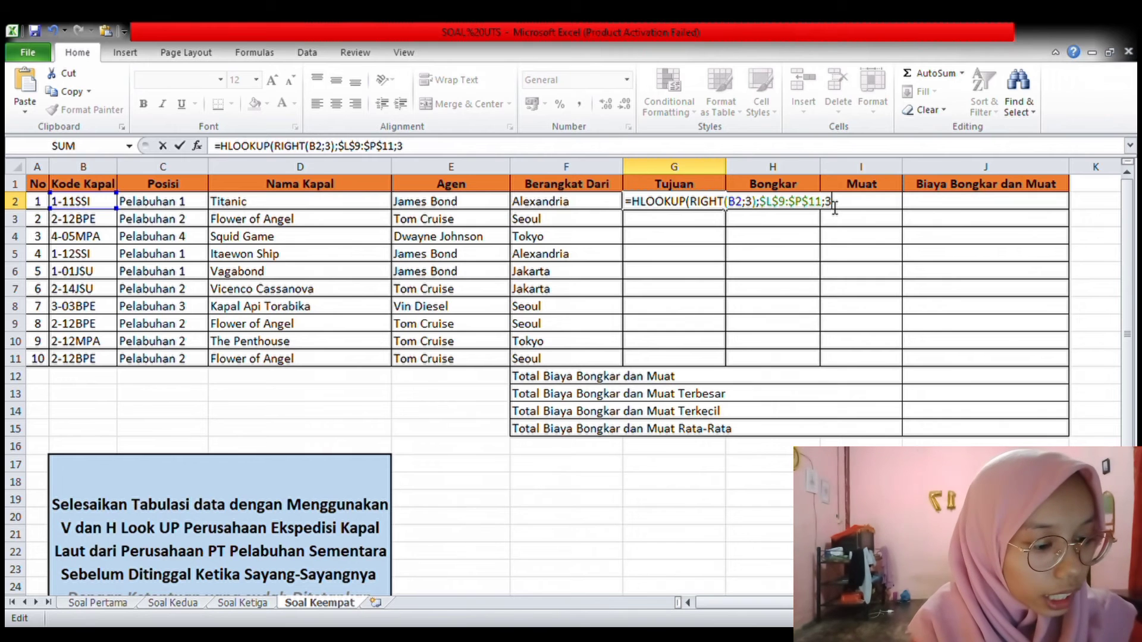
pyautogui.write(';FALSE')
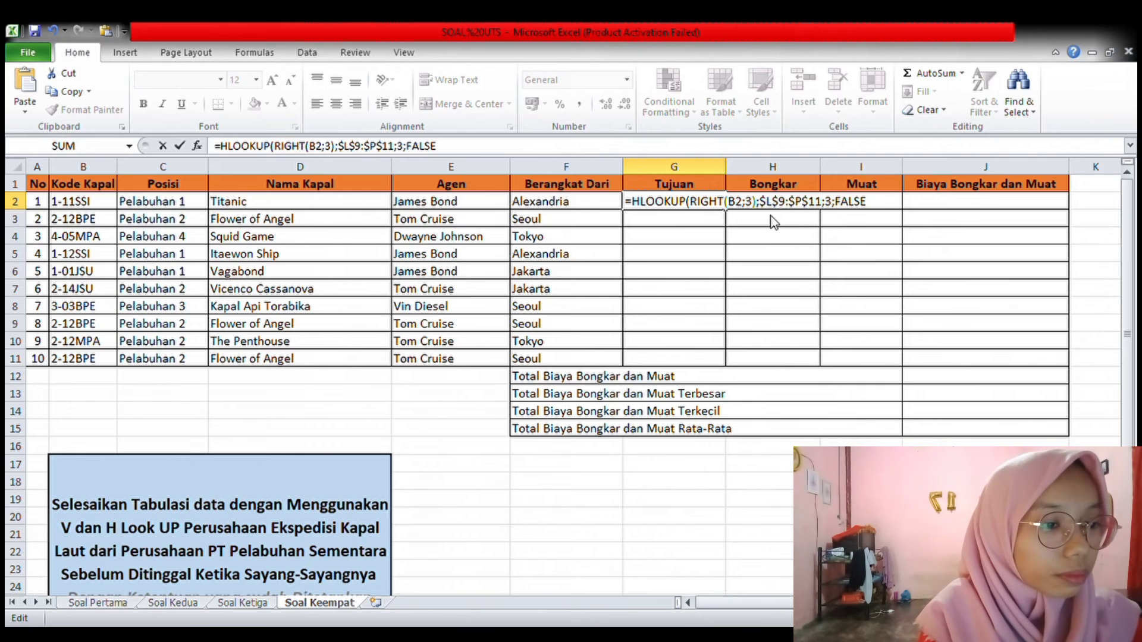
pyautogui.press('Return')
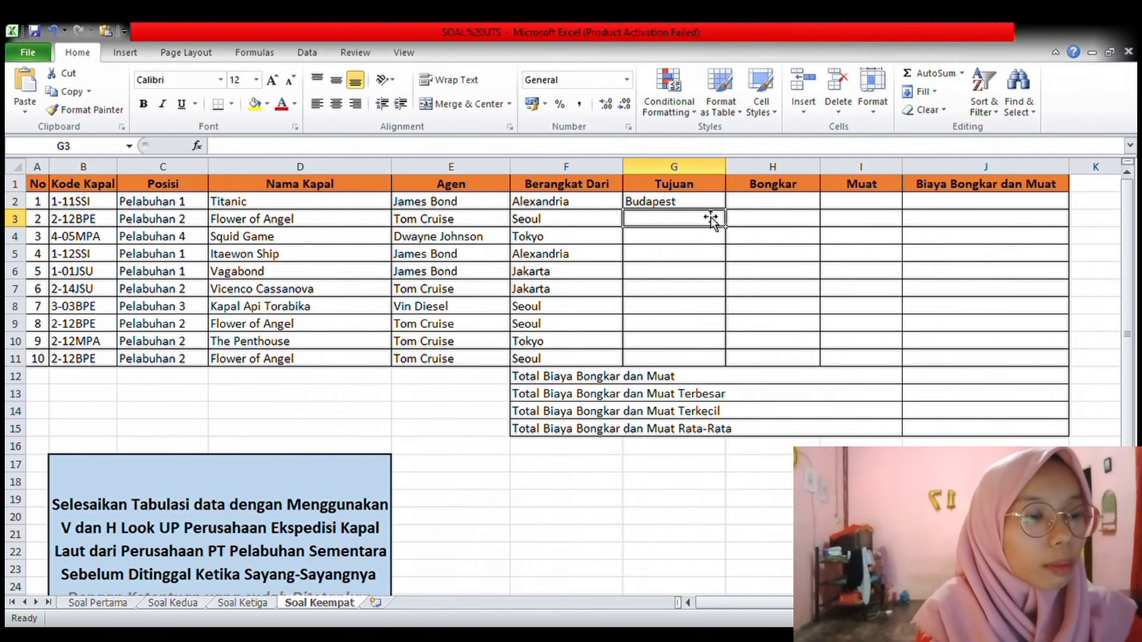
pyautogui.click(687, 204)
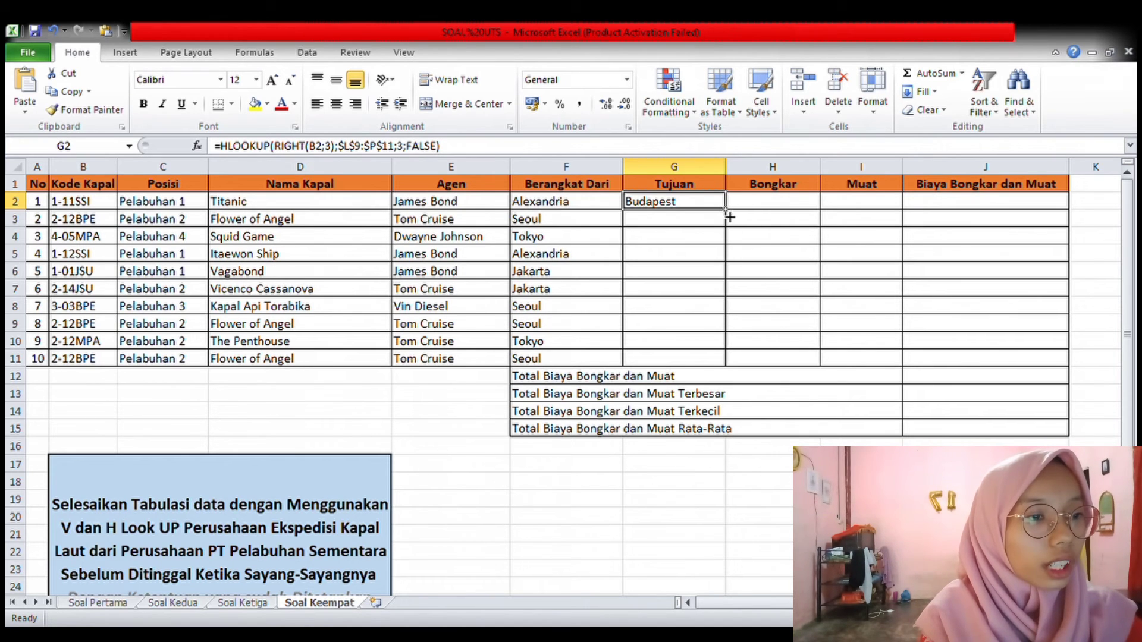
pyautogui.moveTo(727, 213); pyautogui.dragTo(723, 367)
# Step: Start a VLOOKUP formula in the first Bongkar cell, H2, with the Berangkat Dari cell F2 as the lookup value
pyautogui.click(801, 209)
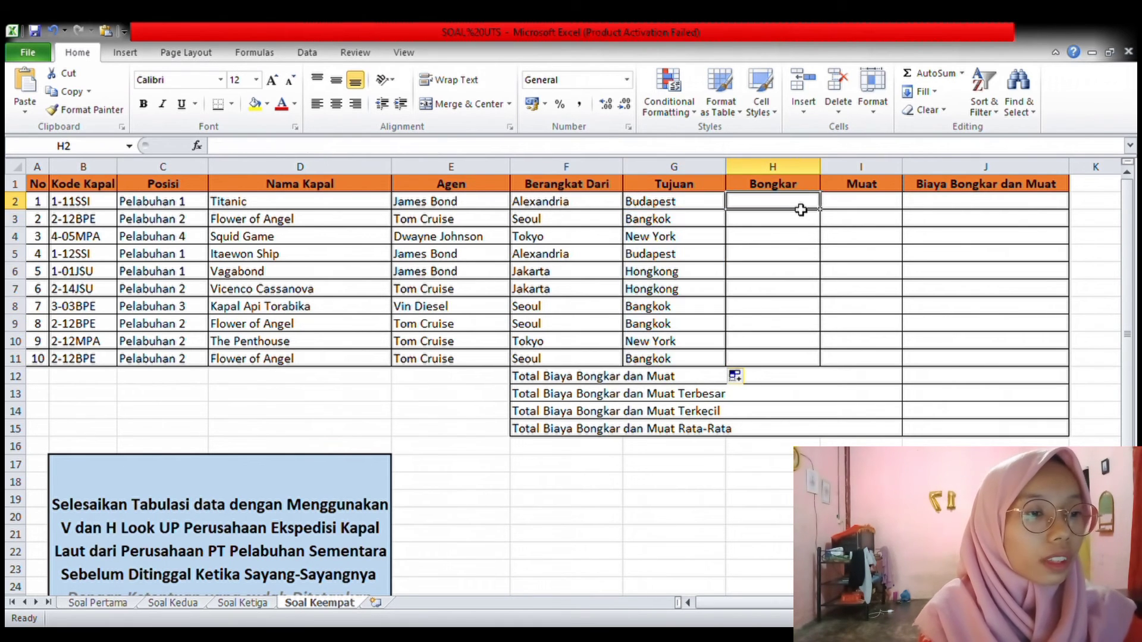
pyautogui.hscroll(3, 801, 209)
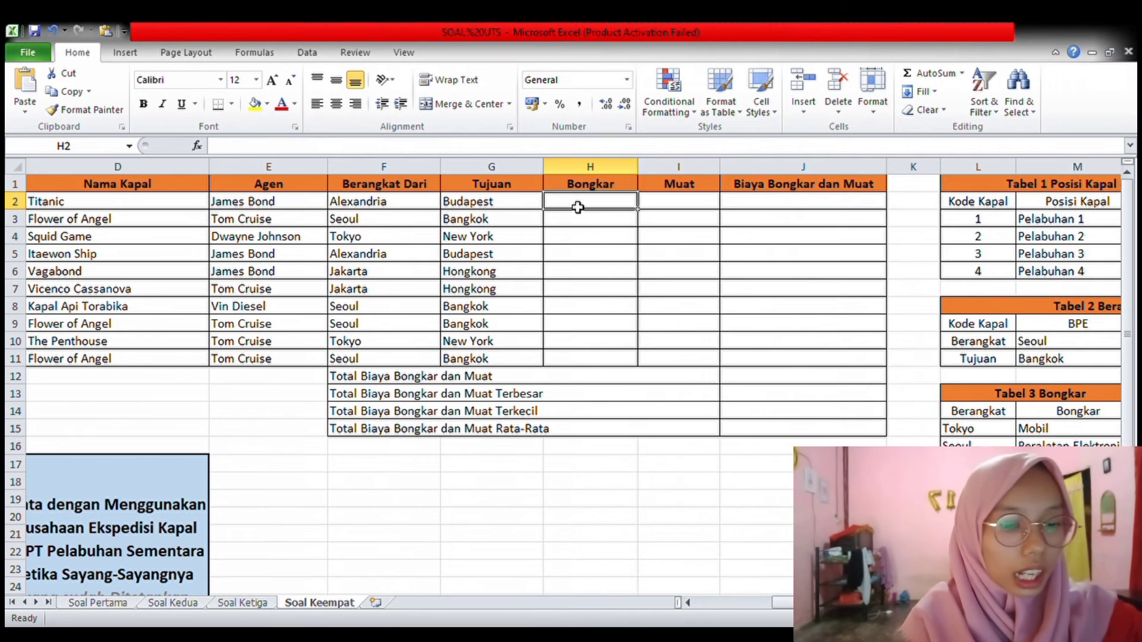
pyautogui.write('=')
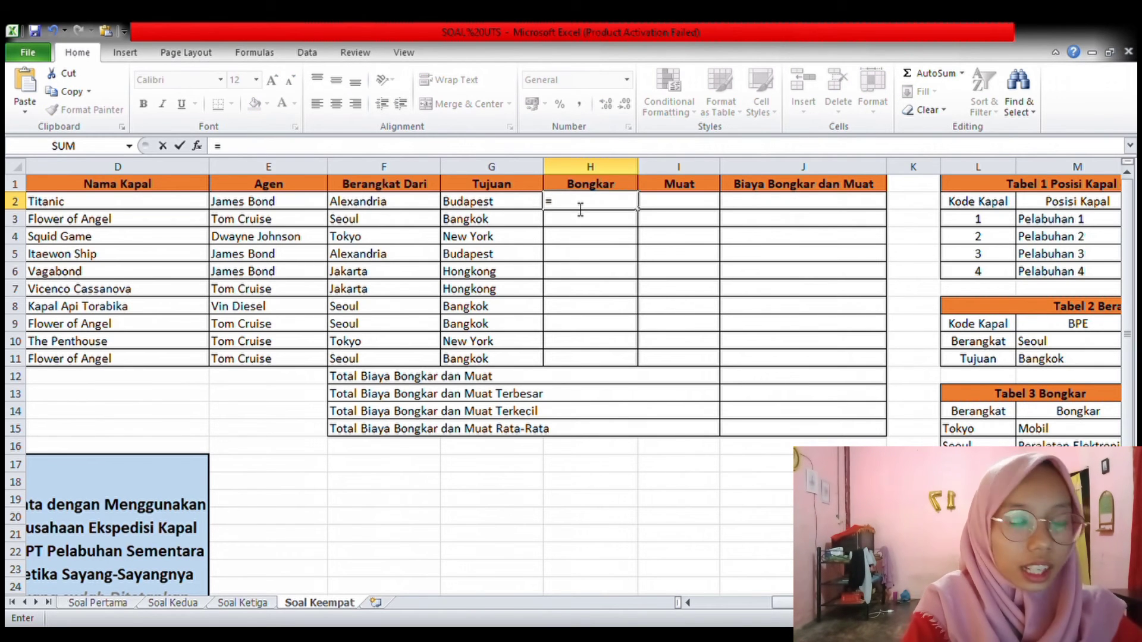
pyautogui.write('VLOO')
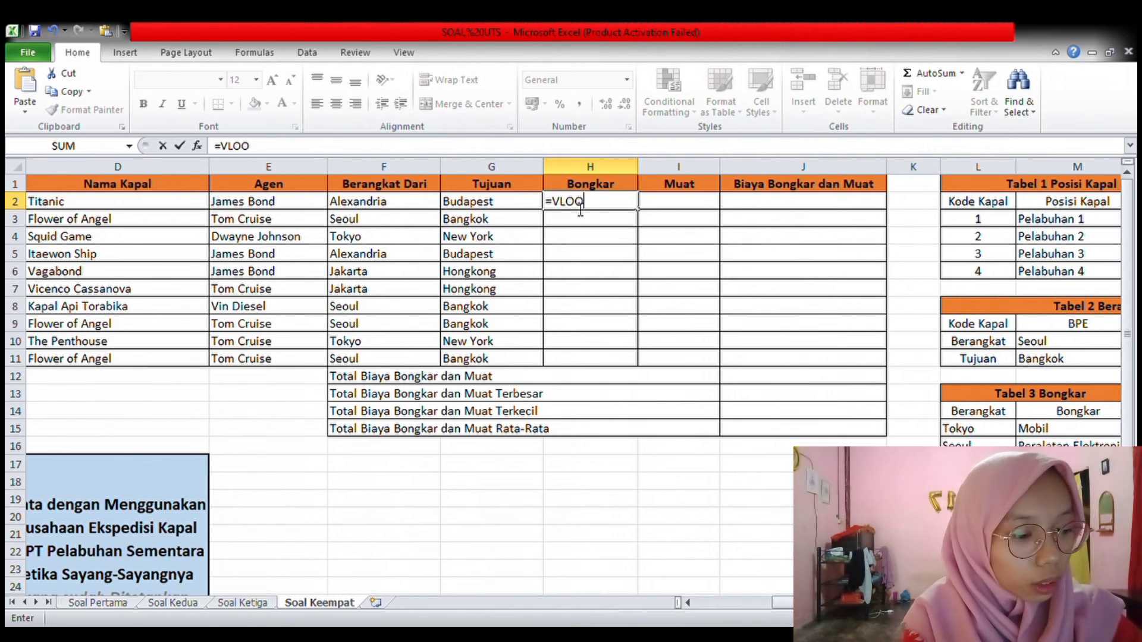
pyautogui.write('KUP(')
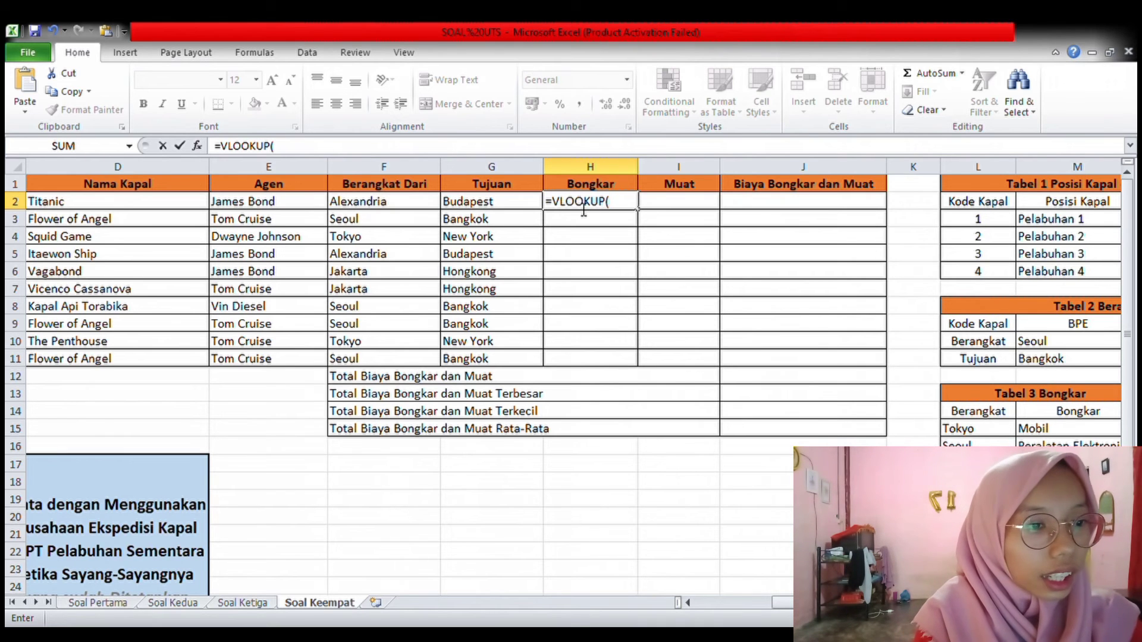
pyautogui.click(392, 205)
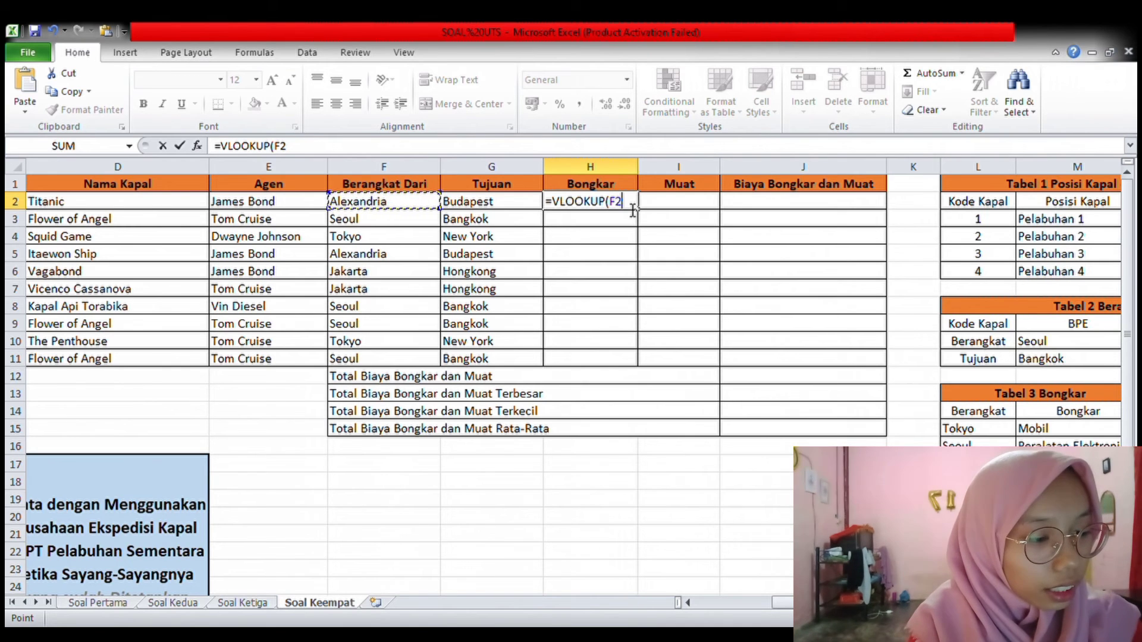
pyautogui.press('F8')
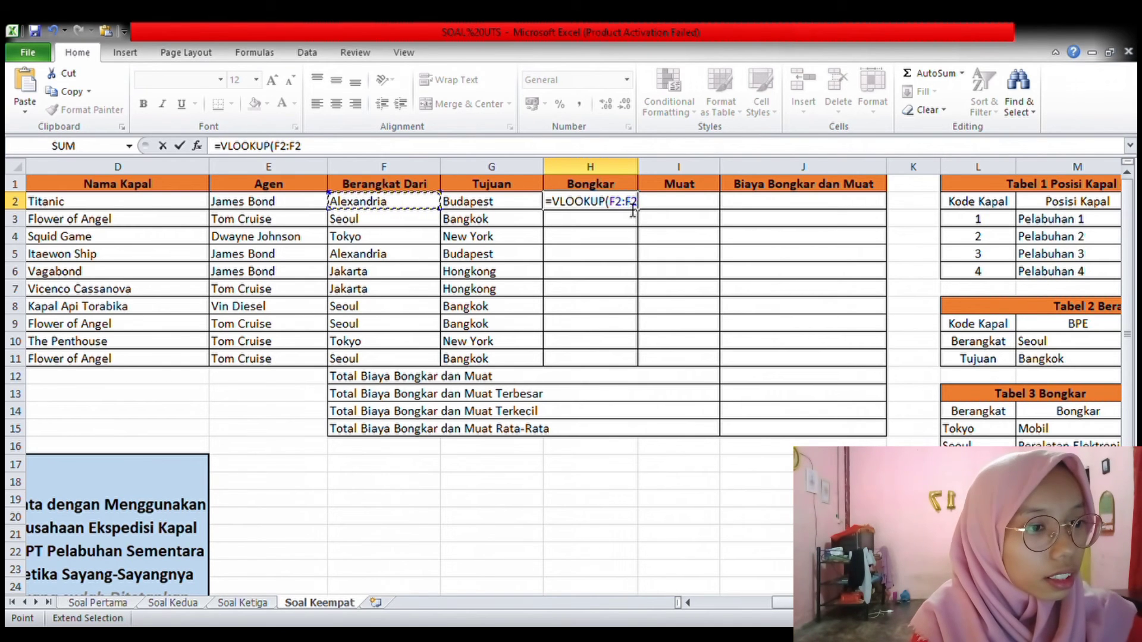
pyautogui.press('BackSpace')
pyautogui.press('BackSpace')
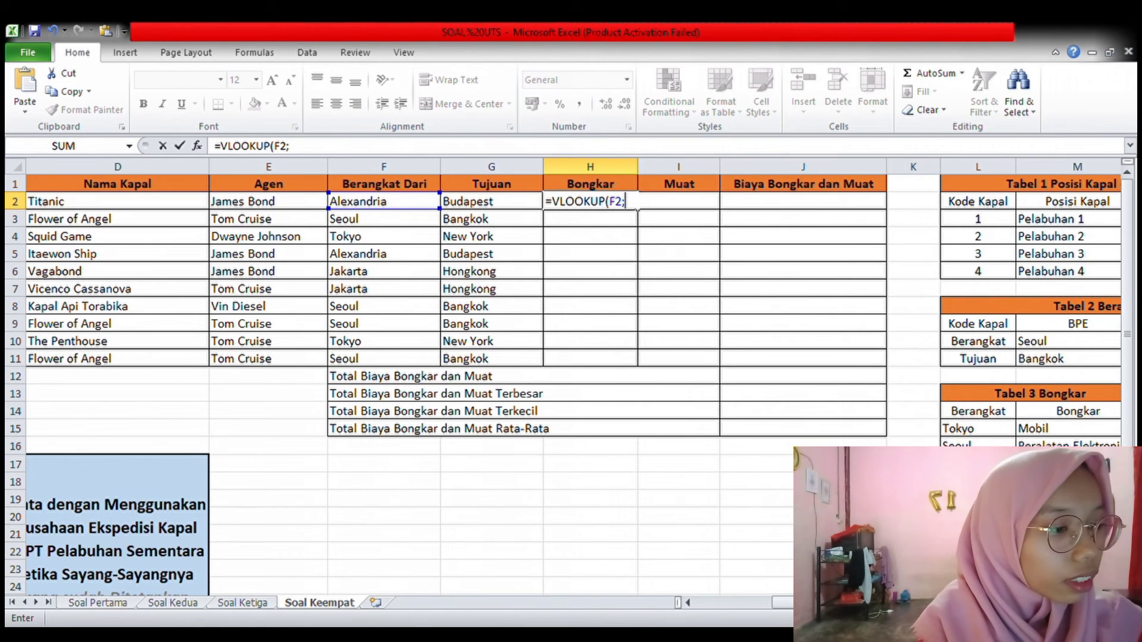
# Step: Add the Tabel 3 range L14:M18 as the Bongkar formula's lookup table and make it absolute as $L$14:$M$18
pyautogui.moveTo(833, 603); pyautogui.dragTo(858, 603)
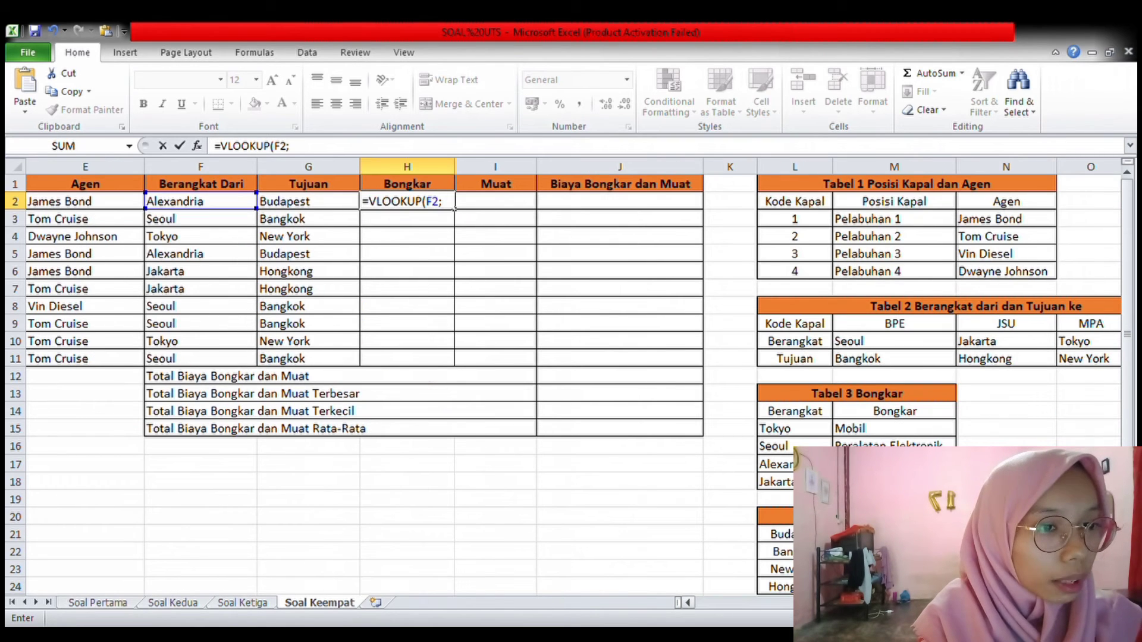
pyautogui.moveTo(799, 413); pyautogui.dragTo(881, 481)
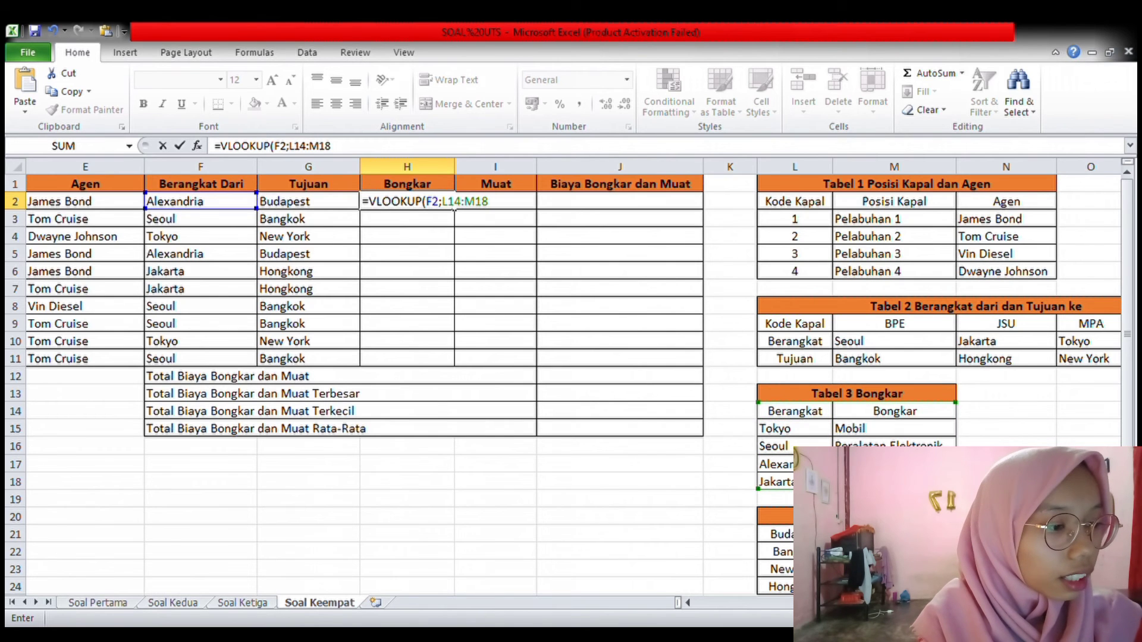
pyautogui.click(688, 602)
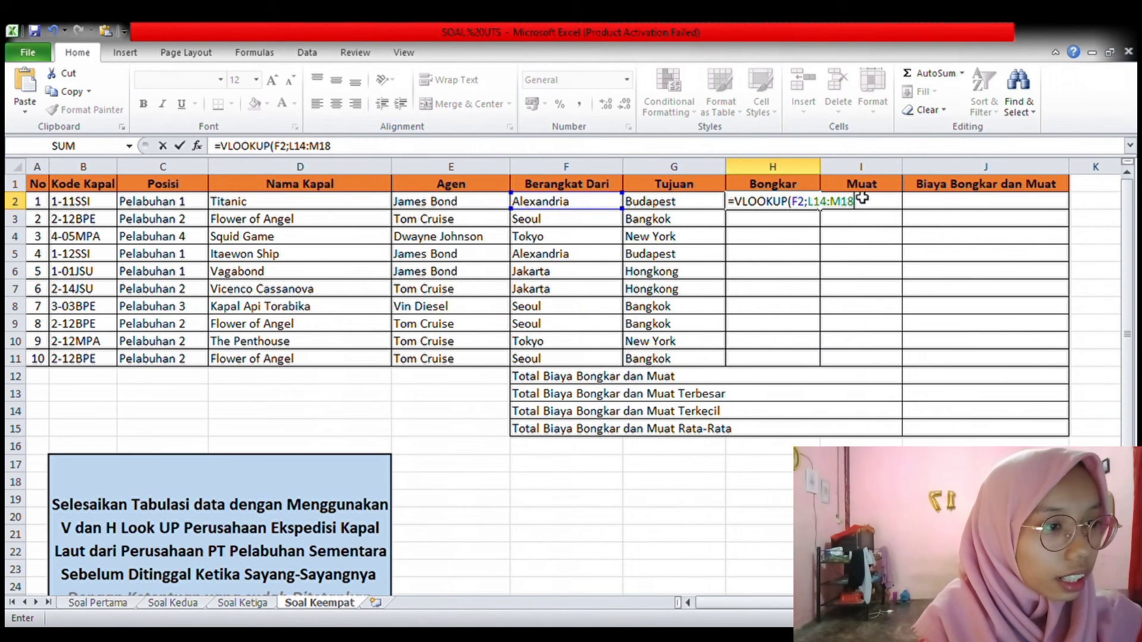
pyautogui.moveTo(859, 203); pyautogui.dragTo(815, 212)
pyautogui.press('F4')
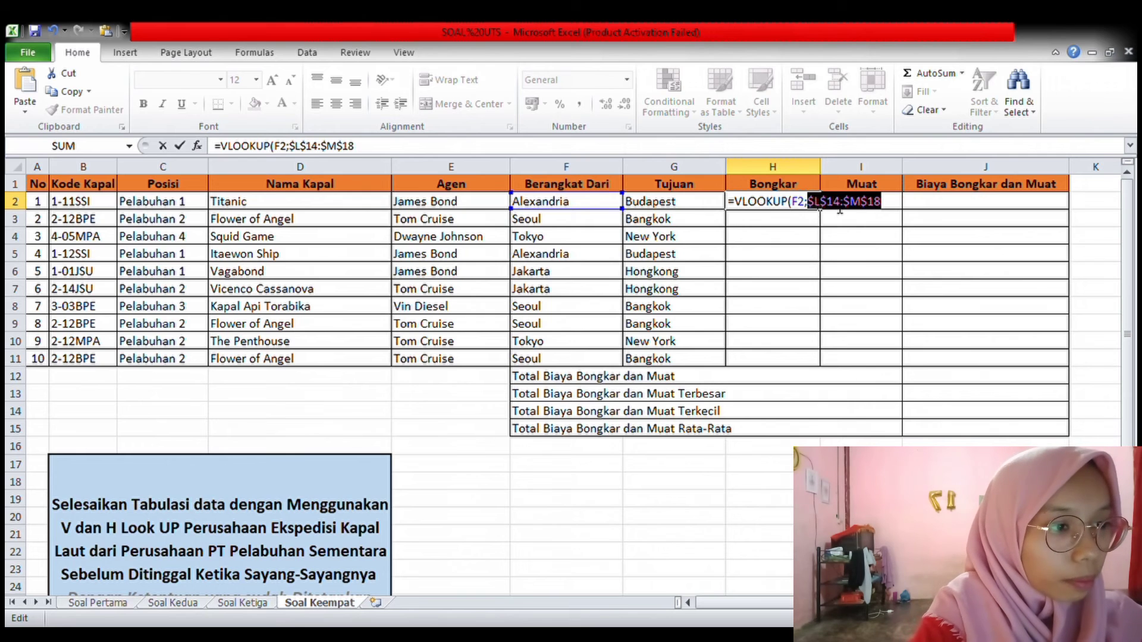
pyautogui.click(891, 205)
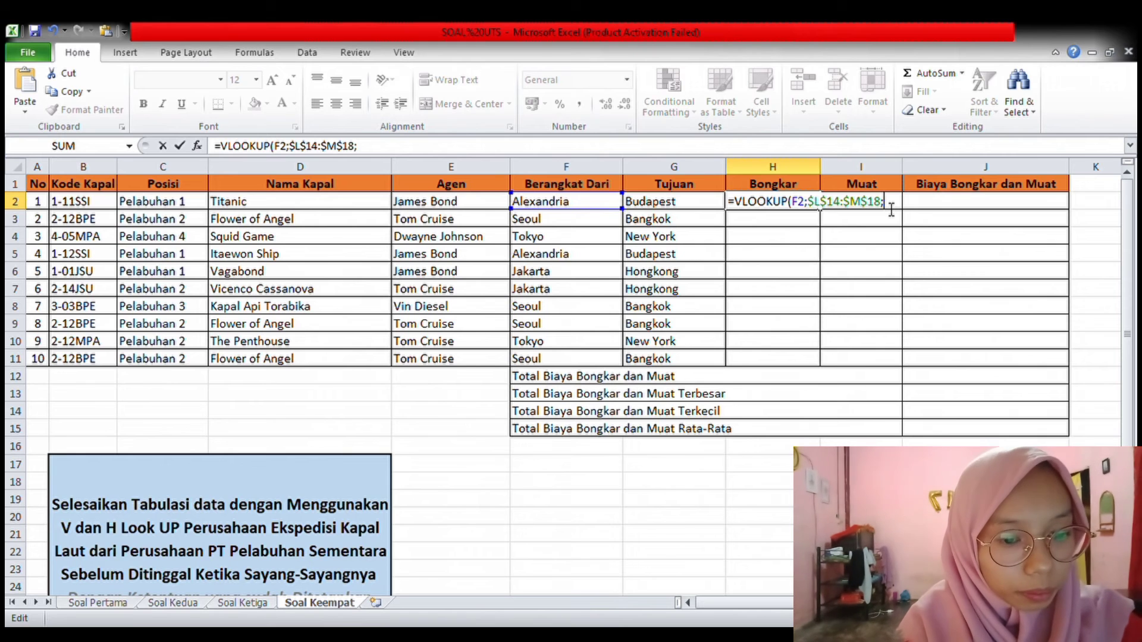
# Step: Complete the Bongkar formula in H2 with column index 2 and FALSE for an exact match, and fill it down through H11
pyautogui.write('2;')
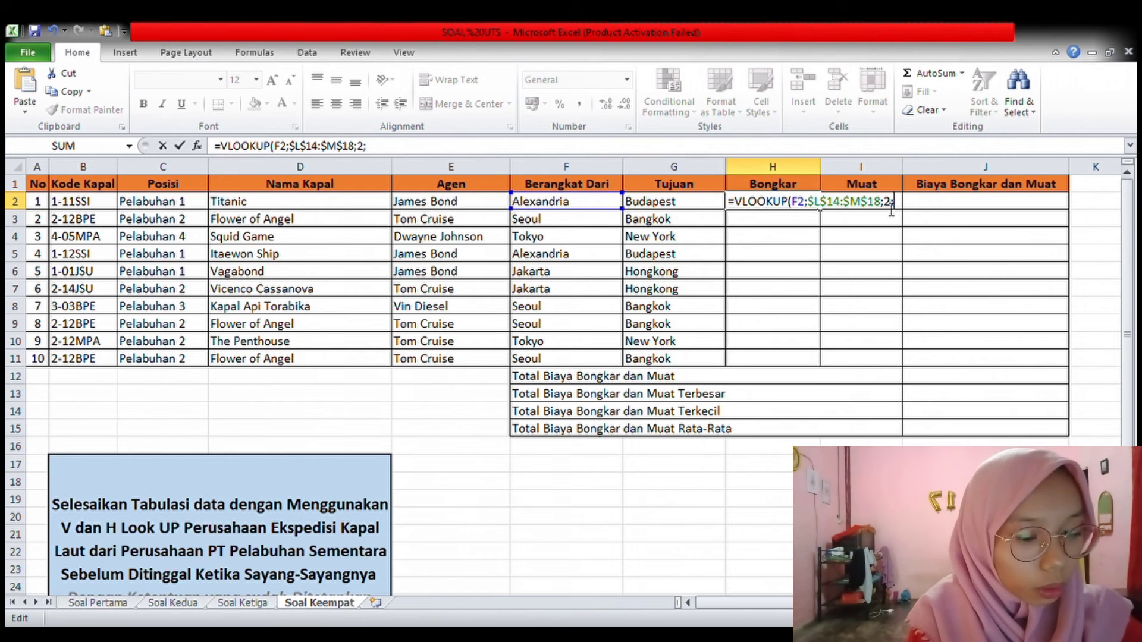
pyautogui.write('FALSE')
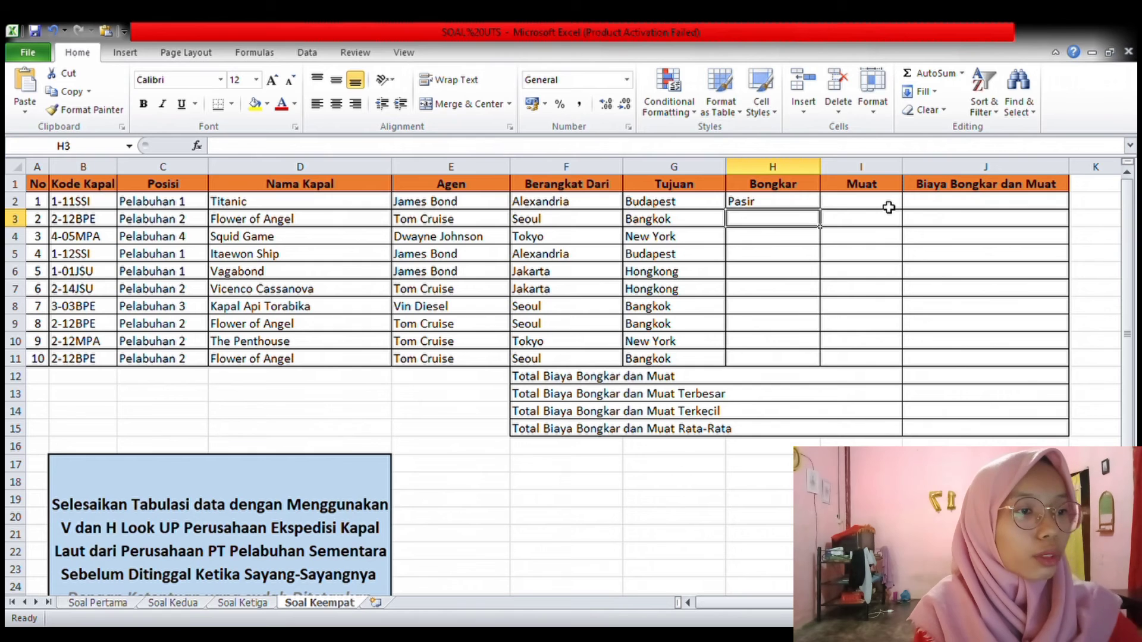
pyautogui.click(802, 204)
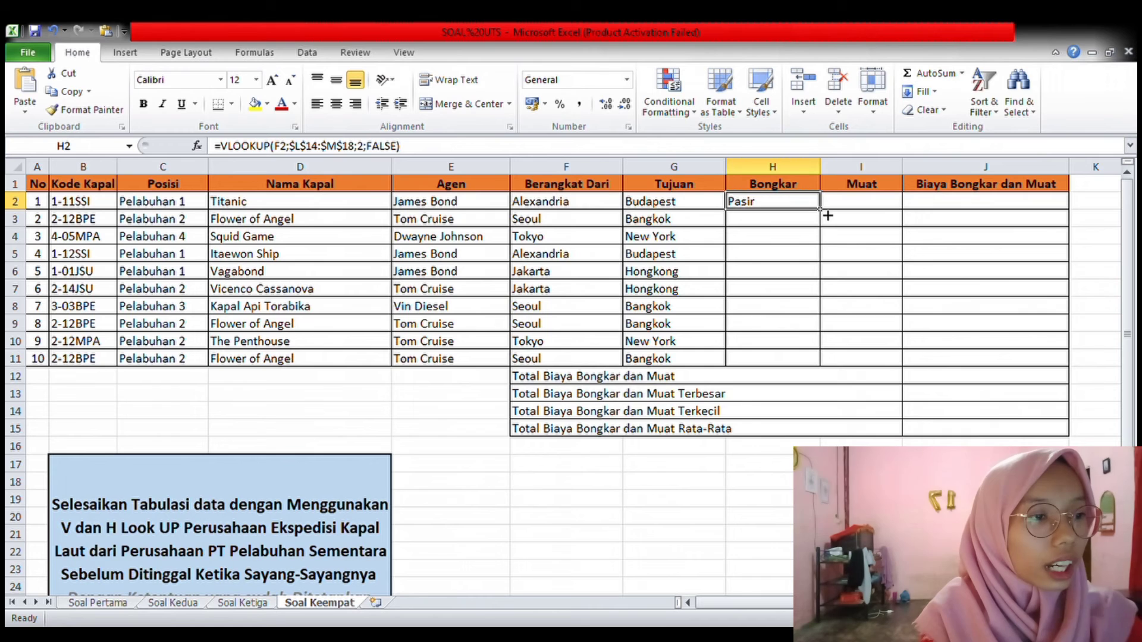
pyautogui.moveTo(827, 215); pyautogui.dragTo(829, 365)
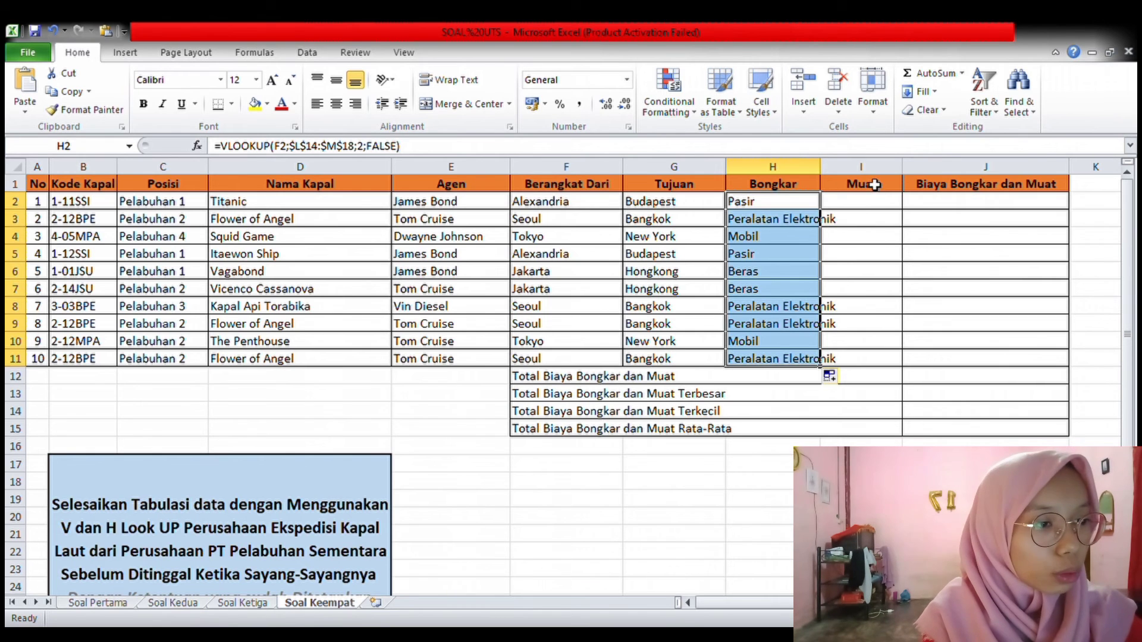
# Step: Start a VLOOKUP formula in the first Muat cell, I2, with the Tujuan cell G2 as the lookup value
pyautogui.hscroll(2, 833, 214)
pyautogui.click(794, 206)
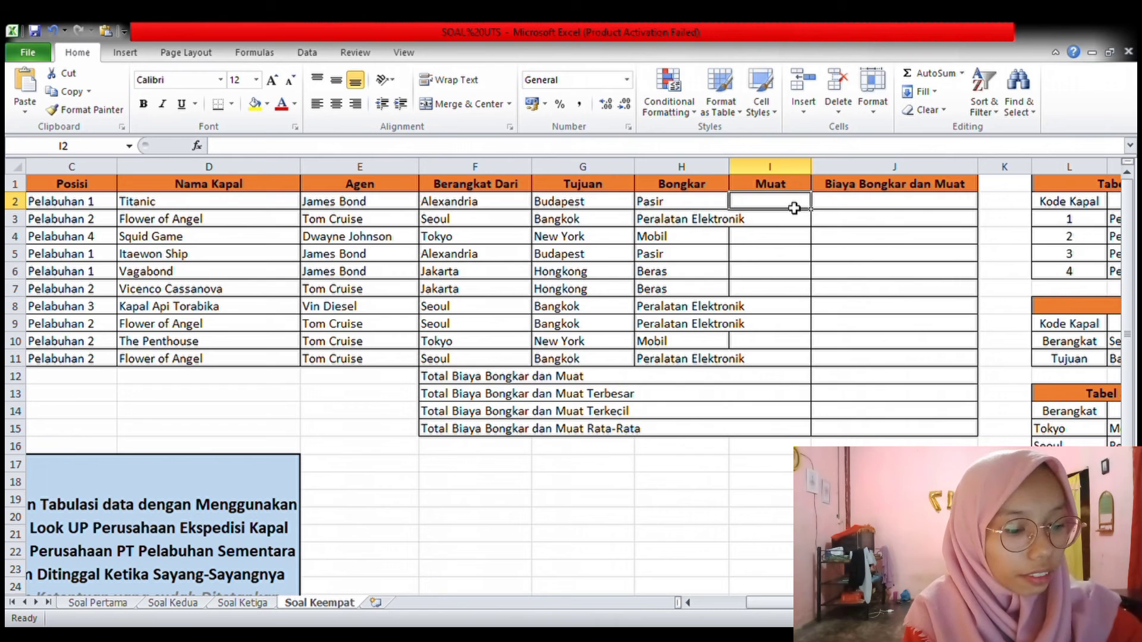
pyautogui.write('=VLOOKUP(')
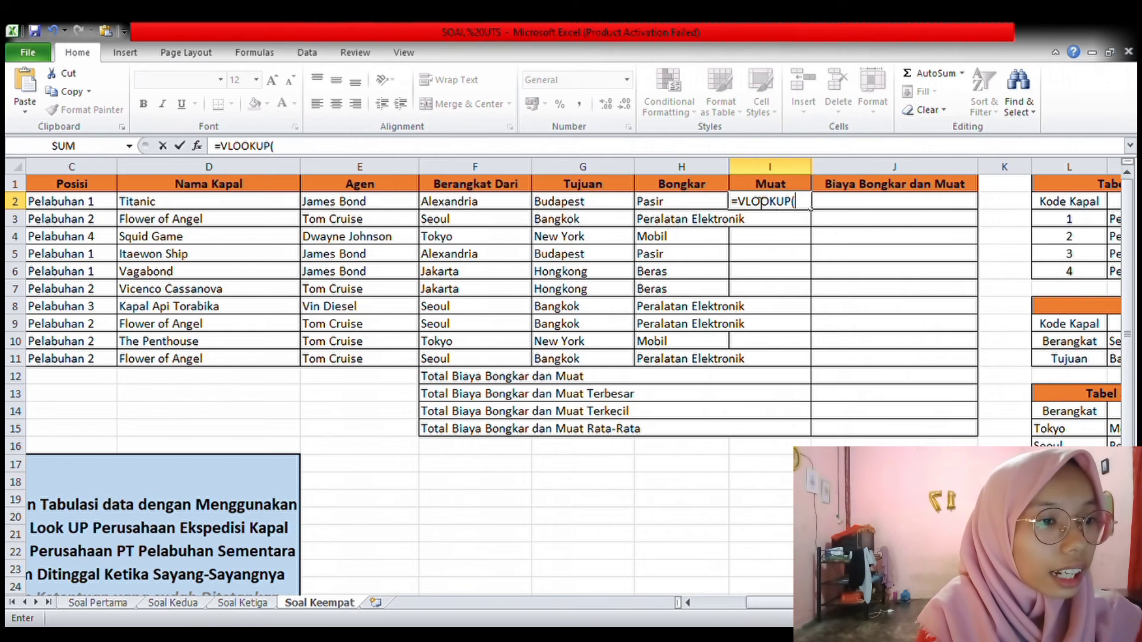
pyautogui.click(589, 204)
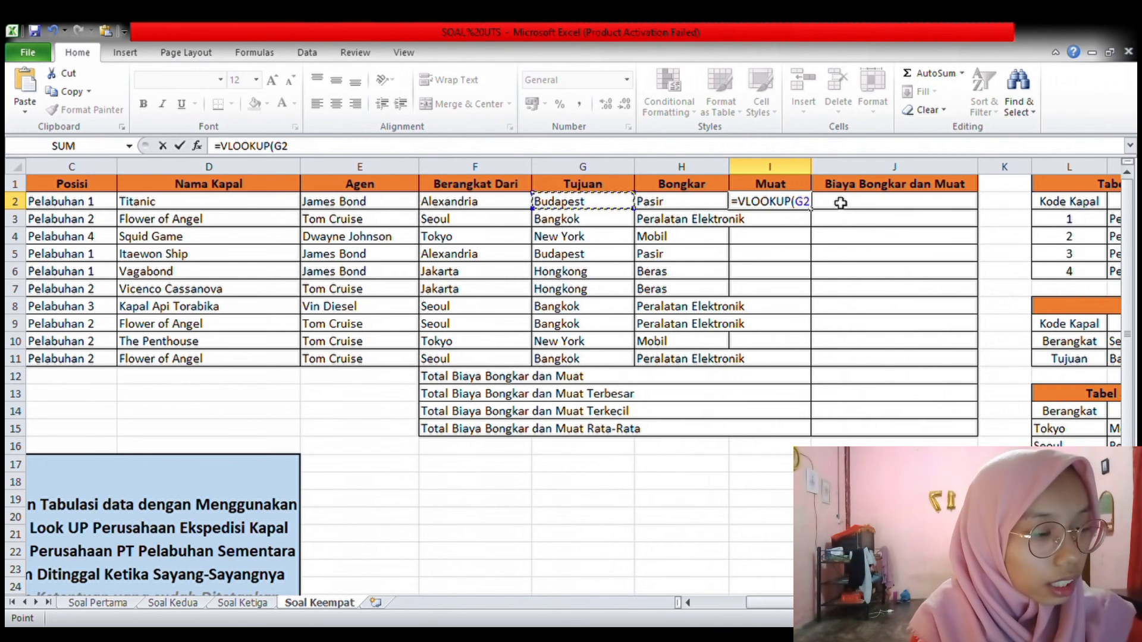
pyautogui.write(';')
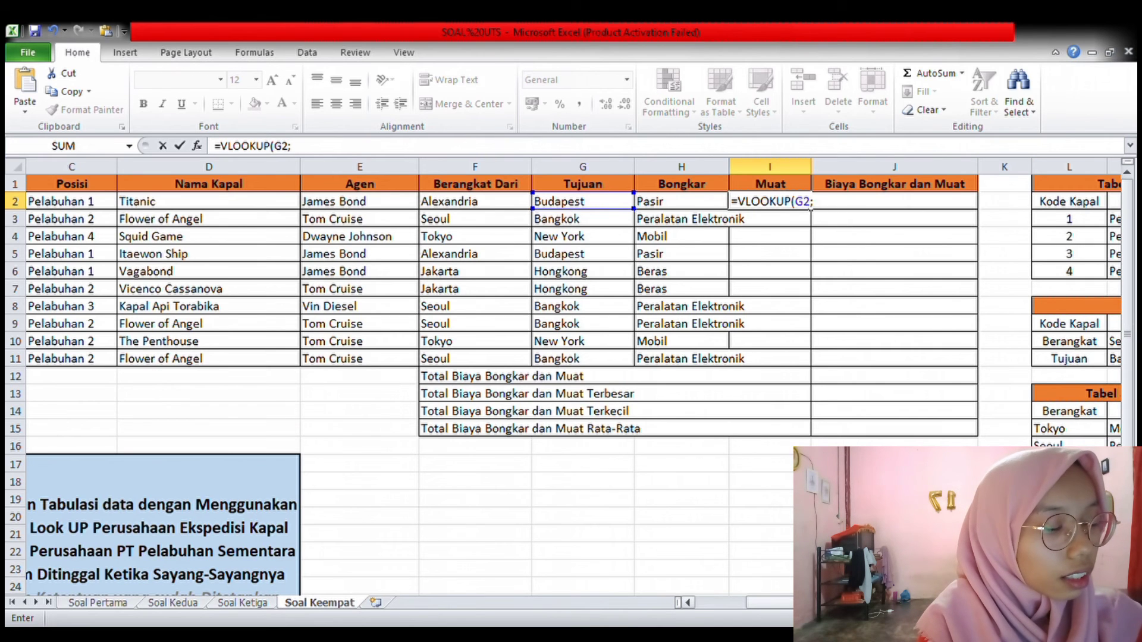
# Step: Add the Tabel 4 Muat range L21:M24 as the Muat formula's lookup table and make it absolute as $L$21:$M$24
pyautogui.moveTo(770, 603); pyautogui.dragTo(821, 602)
pyautogui.moveTo(687, 602); pyautogui.dragTo(690, 602)
pyautogui.click(690, 552)
pyautogui.moveTo(1127, 334); pyautogui.dragTo(1127, 387)
pyautogui.moveTo(678, 464); pyautogui.dragTo(751, 499)
pyautogui.moveTo(833, 502); pyautogui.dragTo(833, 519)
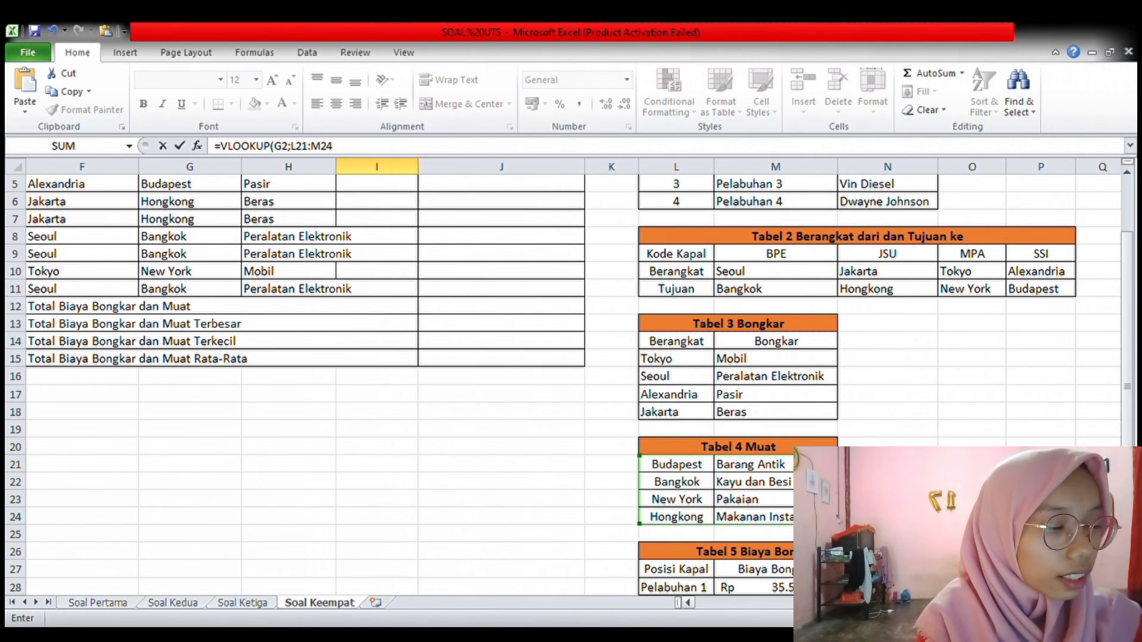
pyautogui.moveTo(851, 603); pyautogui.dragTo(774, 600)
pyautogui.scroll(2, 865, 378)
pyautogui.moveTo(952, 205); pyautogui.dragTo(916, 212)
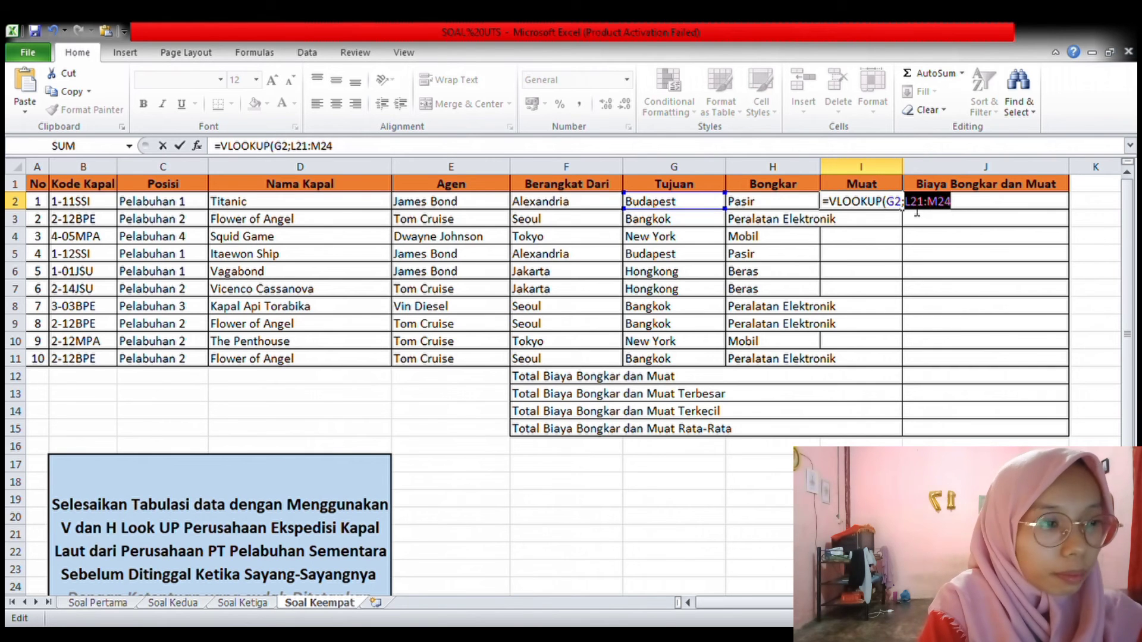
pyautogui.press('F4')
pyautogui.click(1001, 210)
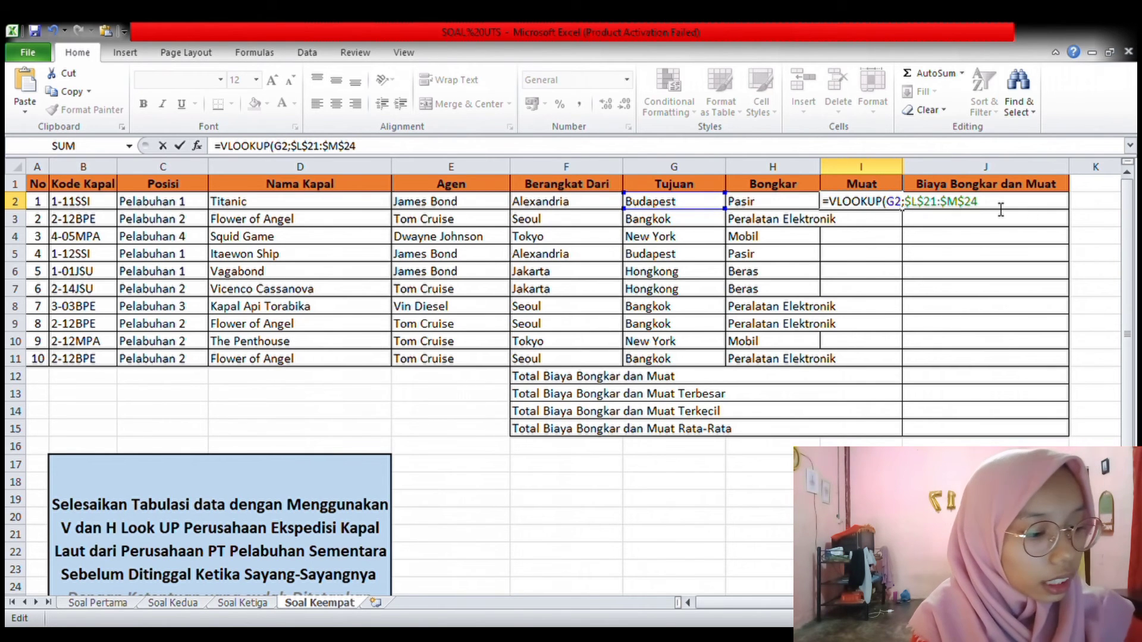
# Step: Complete the Muat formula in I2 with column index 2 and FALSE for an exact match, and fill it down through I11
pyautogui.write(';2')
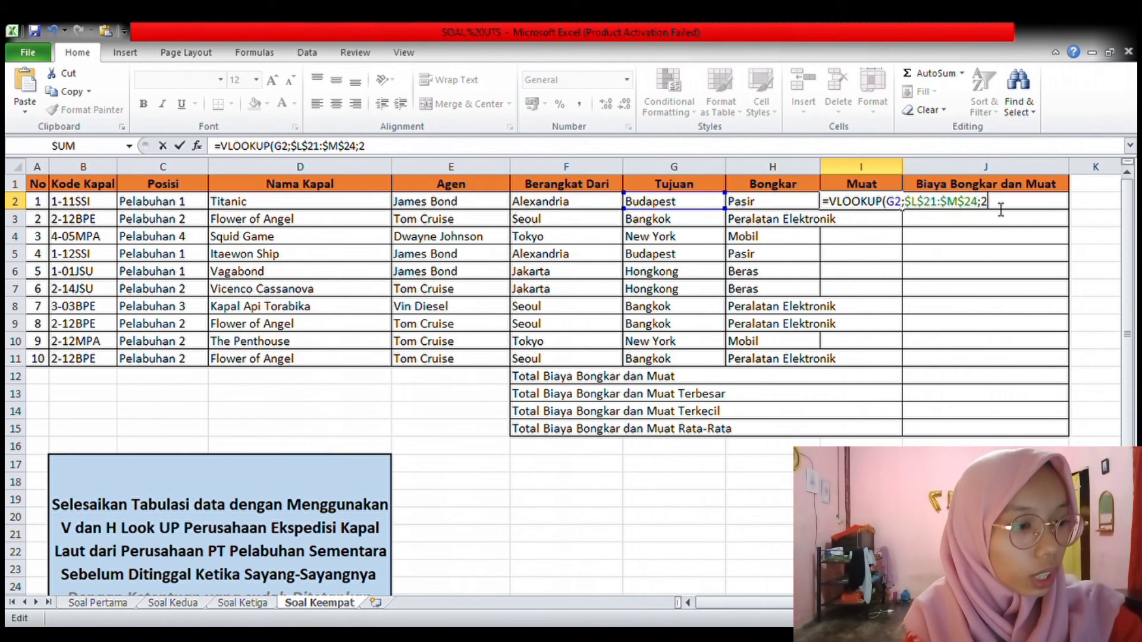
pyautogui.write(';F')
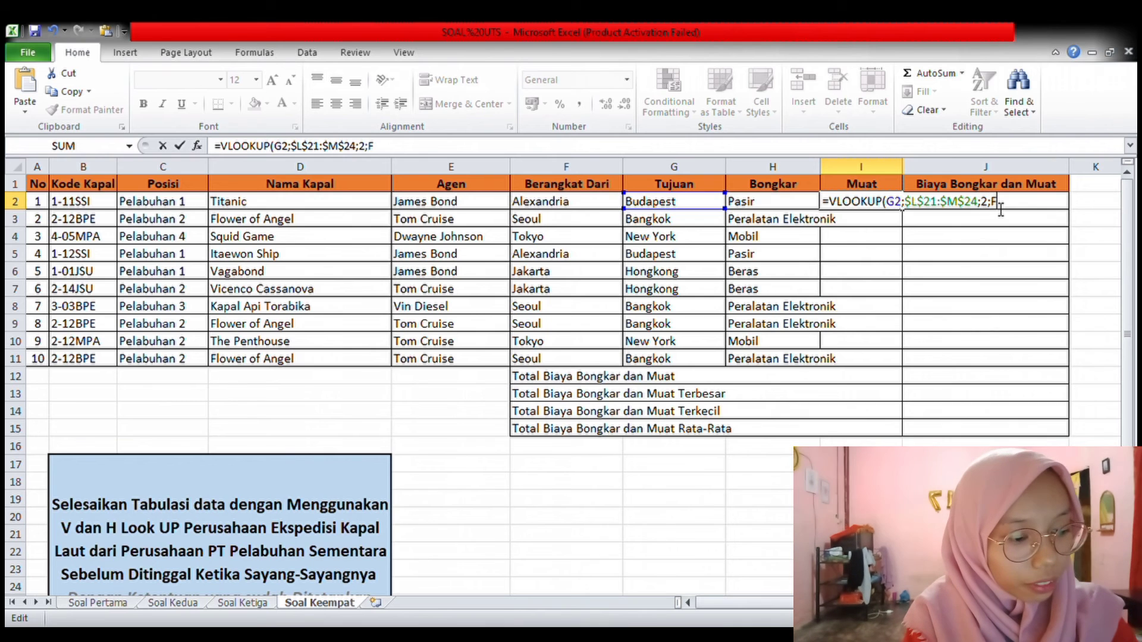
pyautogui.write('ALSE')
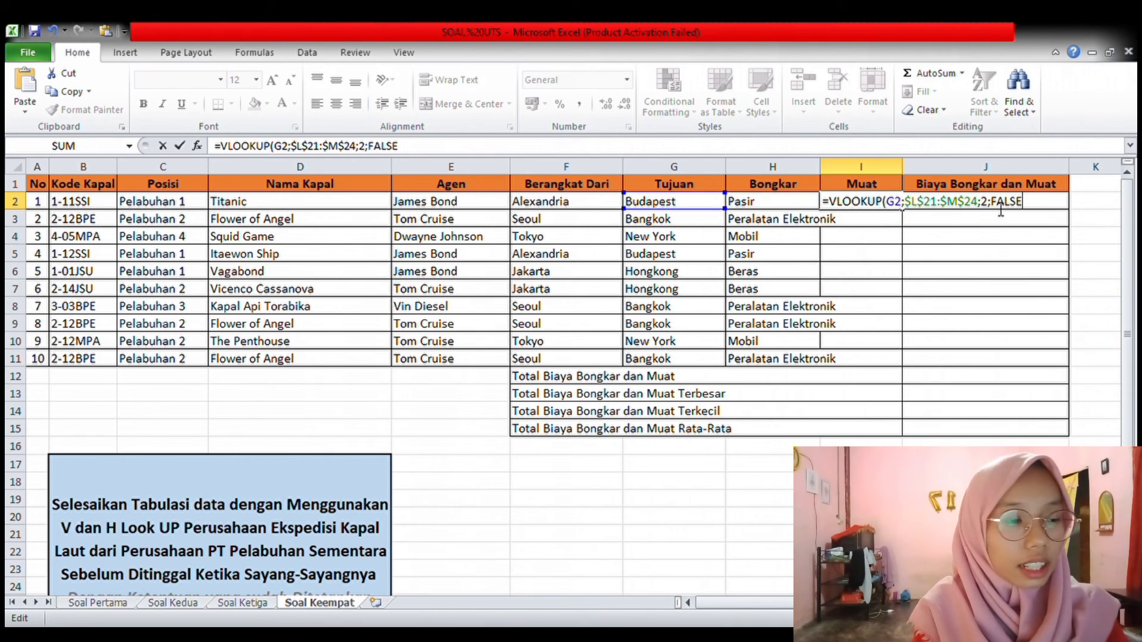
pyautogui.press('Return')
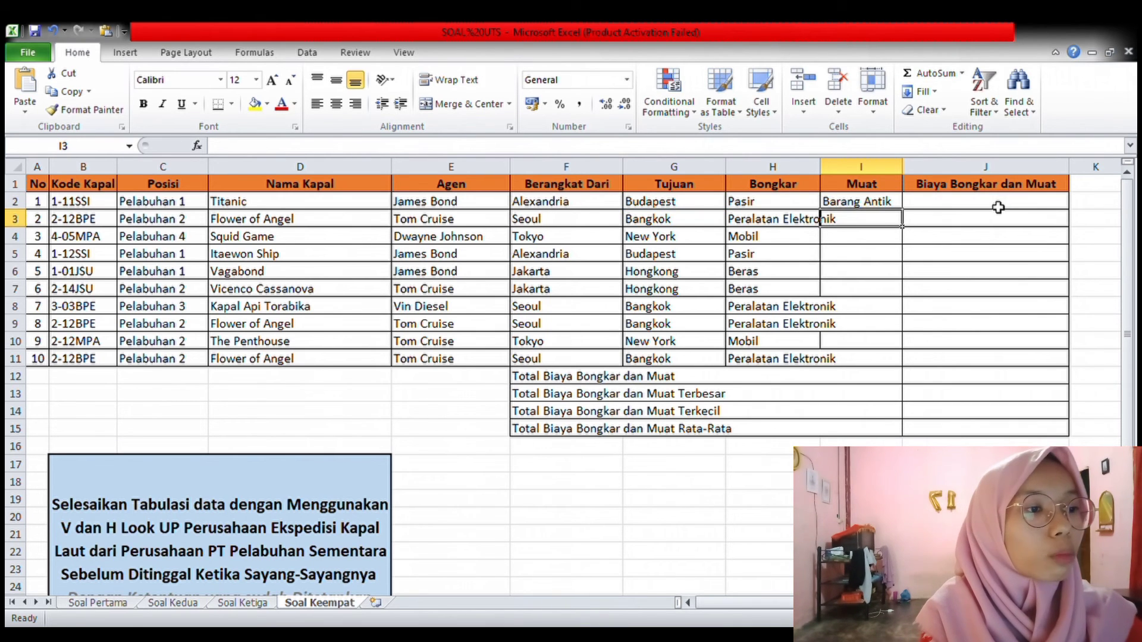
pyautogui.click(893, 207)
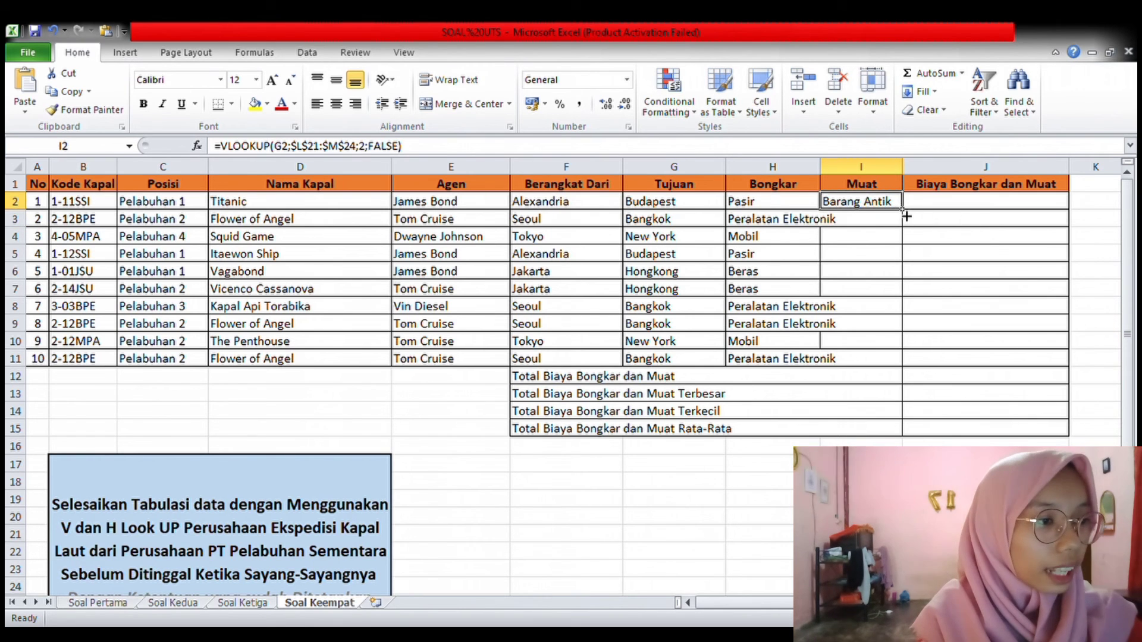
pyautogui.moveTo(909, 215); pyautogui.dragTo(899, 372)
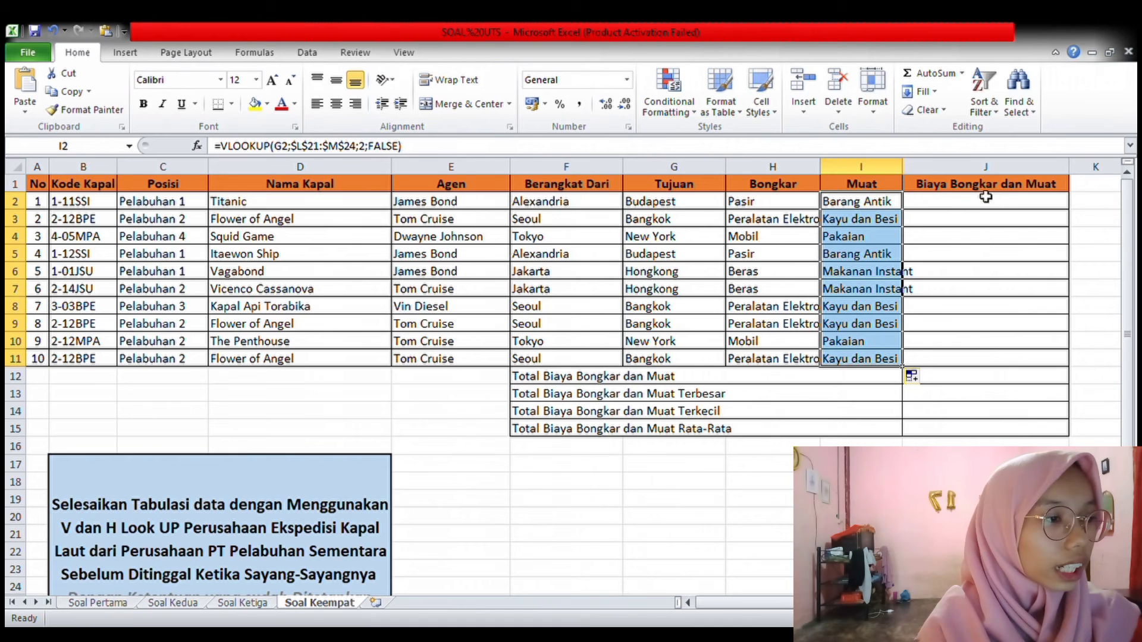
# Step: Start a VLOOKUP formula in the first Biaya Bongkar dan Muat cell, J2, with the Posisi cell C2 as the lookup value
pyautogui.click(962, 206)
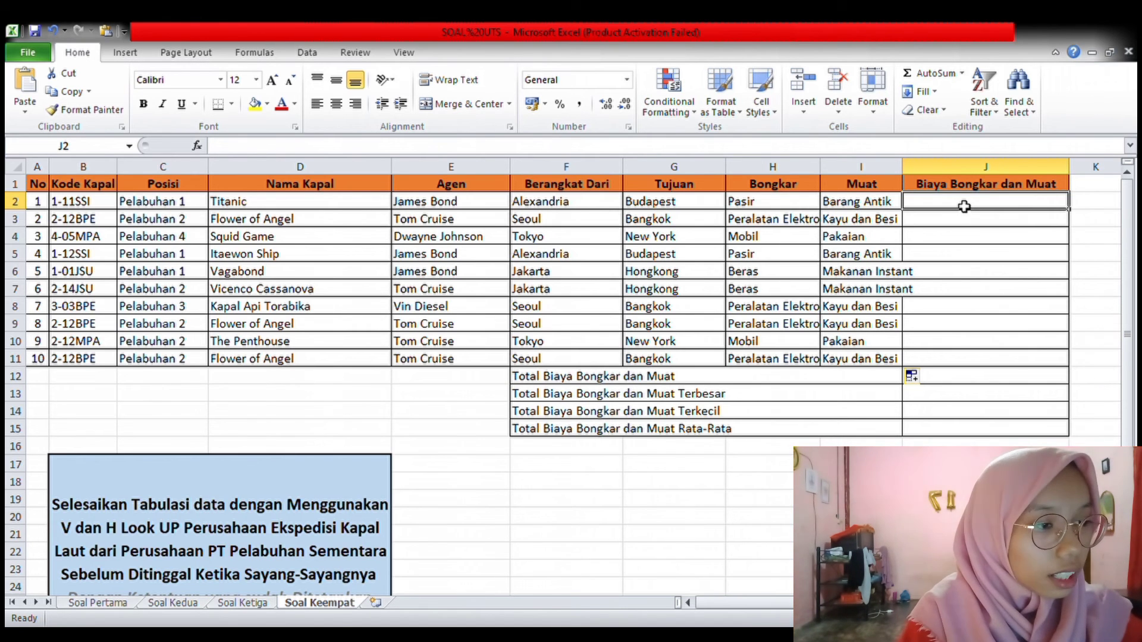
pyautogui.write('=V')
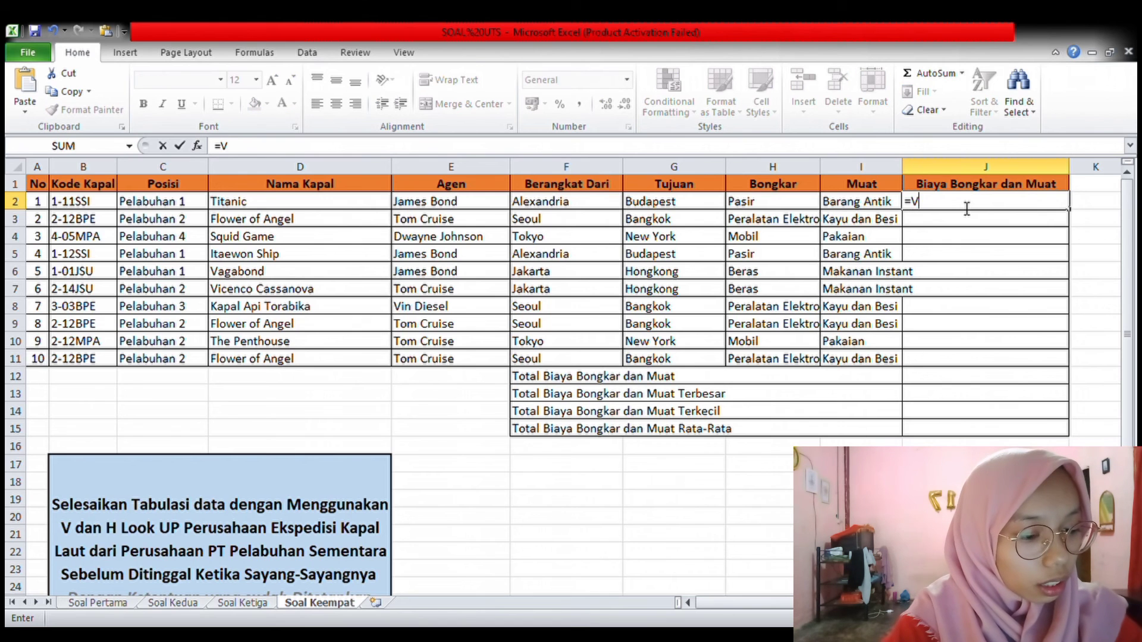
pyautogui.write('LOOKUP(')
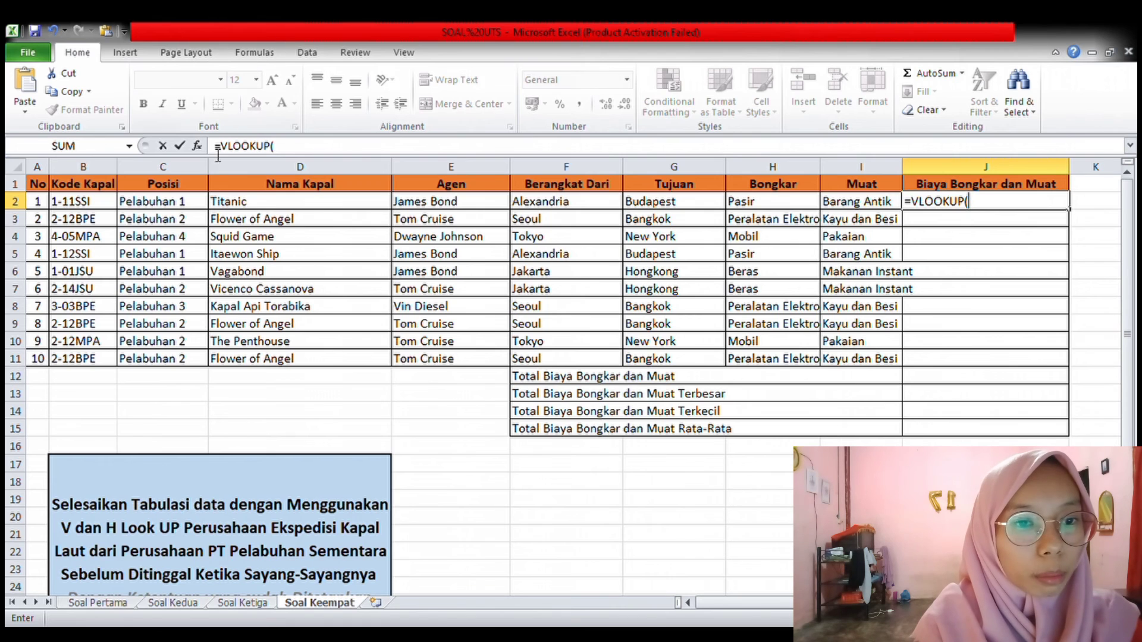
pyautogui.click(192, 208)
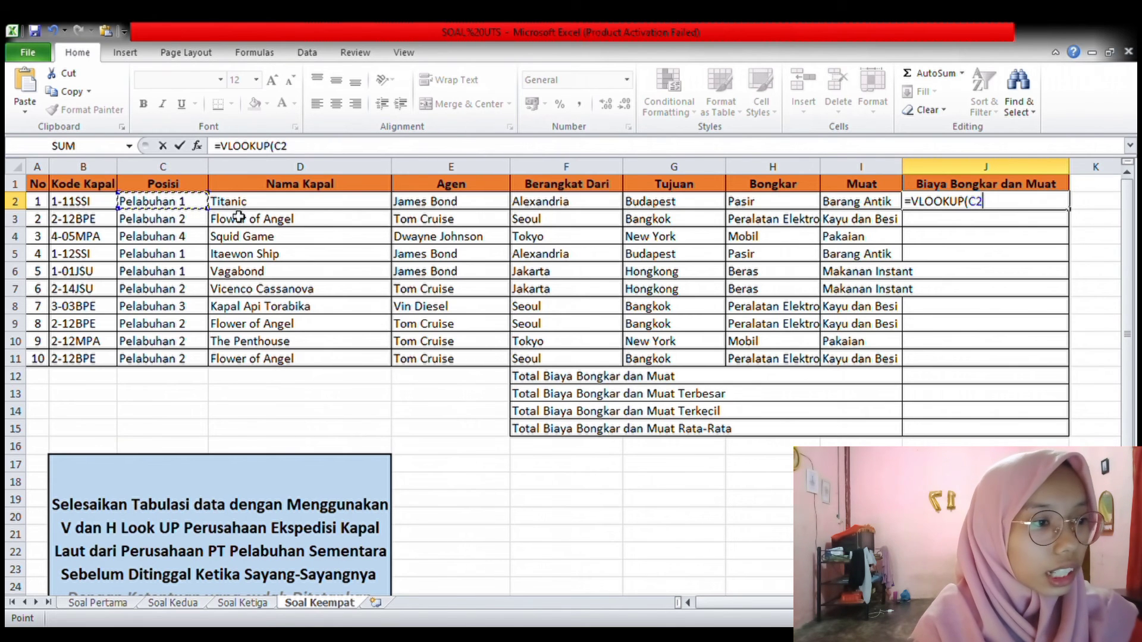
pyautogui.write(';')
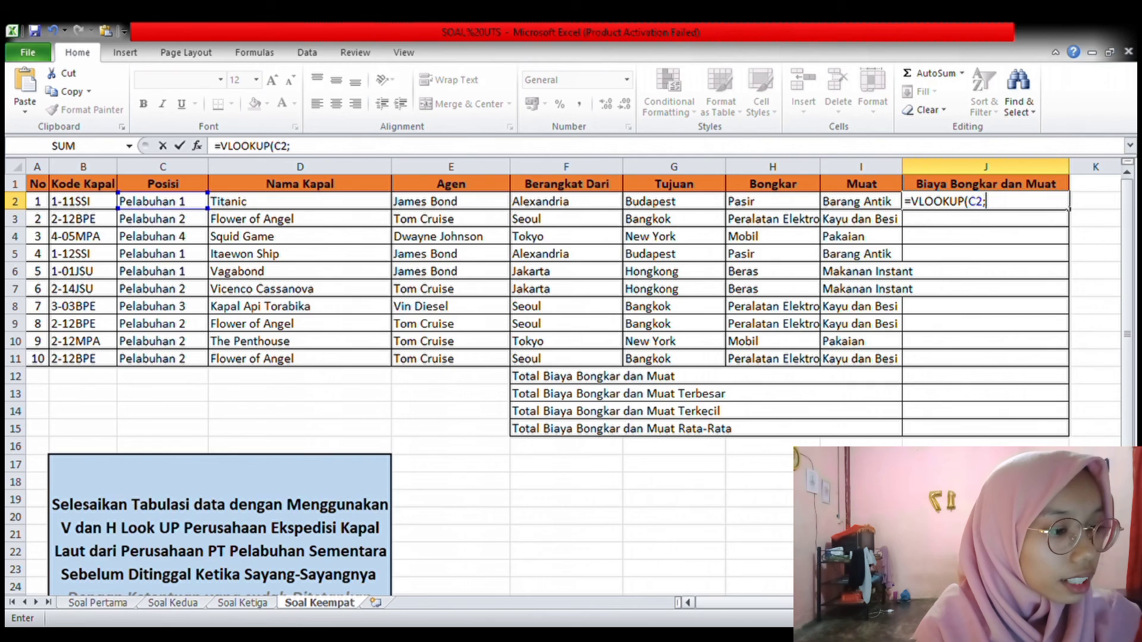
# Step: Add the Tabel 5 range as absolute $L$28:$N$31 to the J2 formula and complete it with column index 3 and FALSE
pyautogui.hscroll(5, 571, 380)
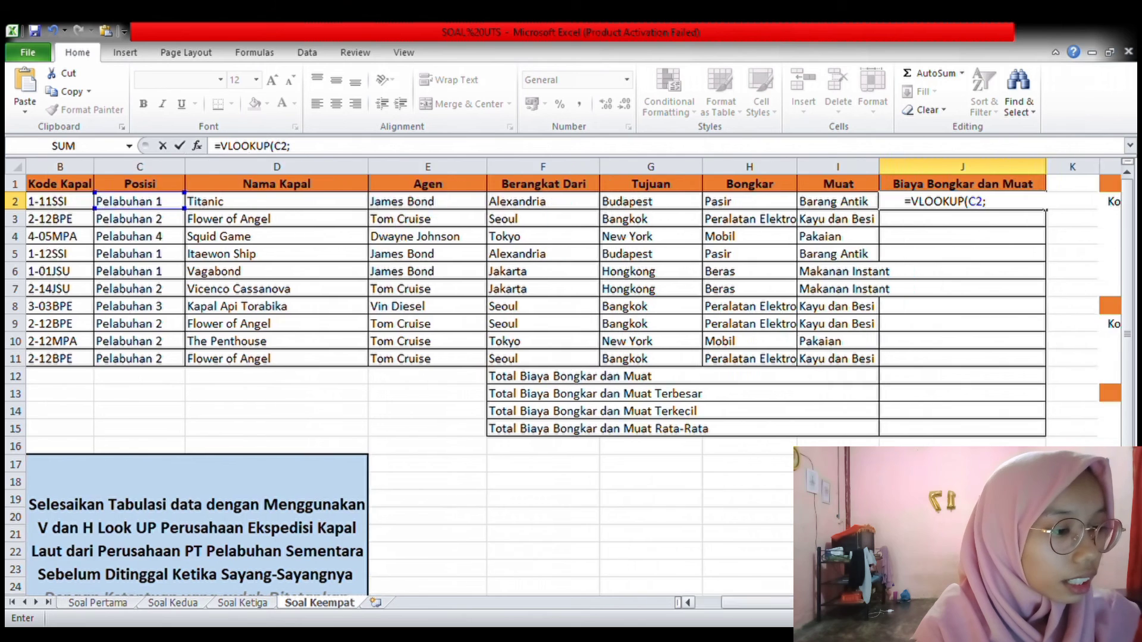
pyautogui.scroll(-3, 571, 381)
pyautogui.moveTo(708, 502); pyautogui.dragTo(886, 553)
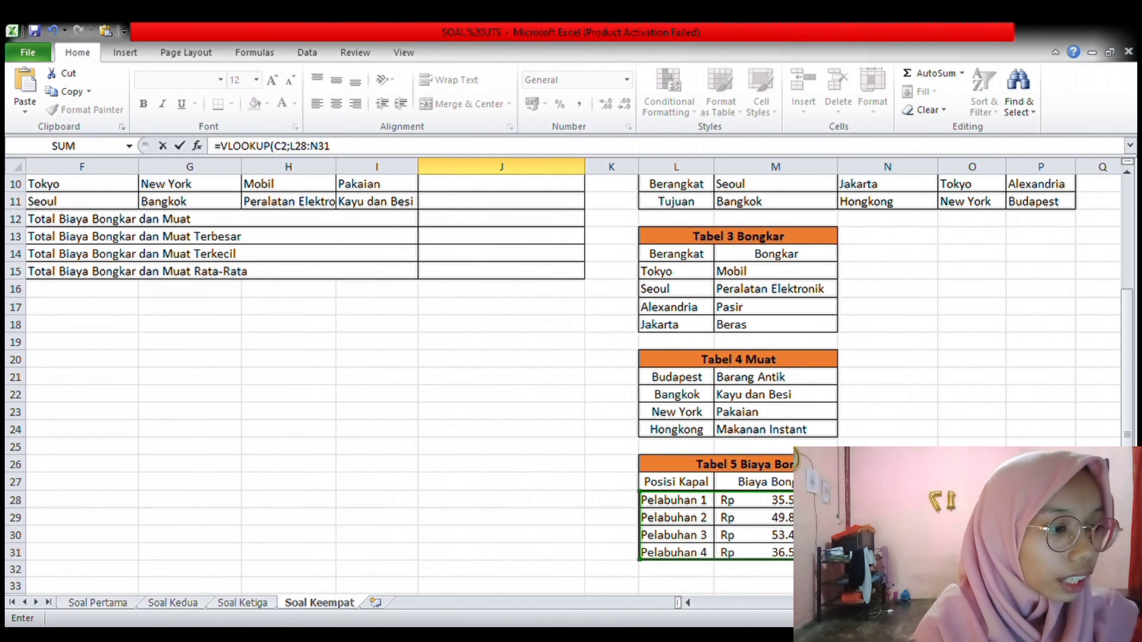
pyautogui.hscroll(-5, 1033, 406)
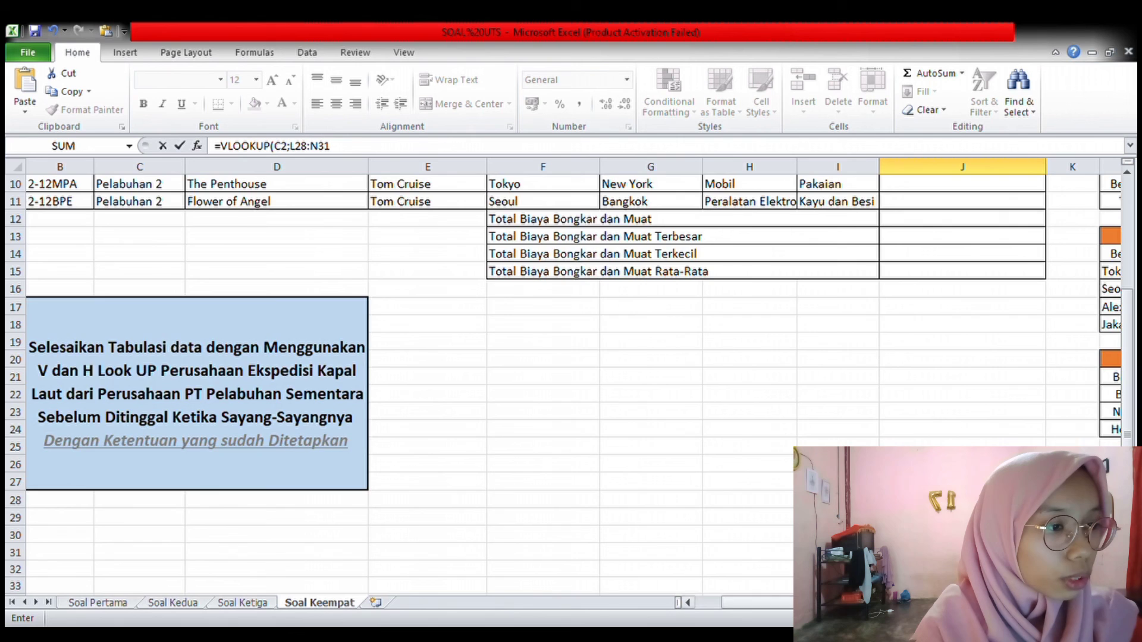
pyautogui.scroll(3, 1033, 407)
pyautogui.moveTo(1007, 202); pyautogui.dragTo(963, 201)
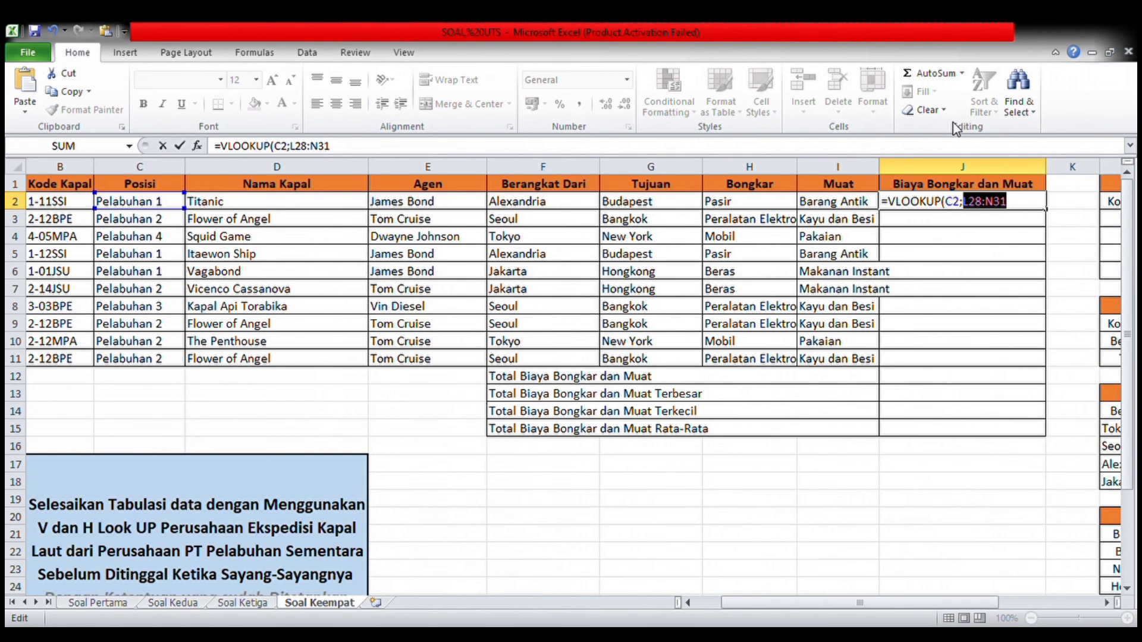
pyautogui.press('F4')
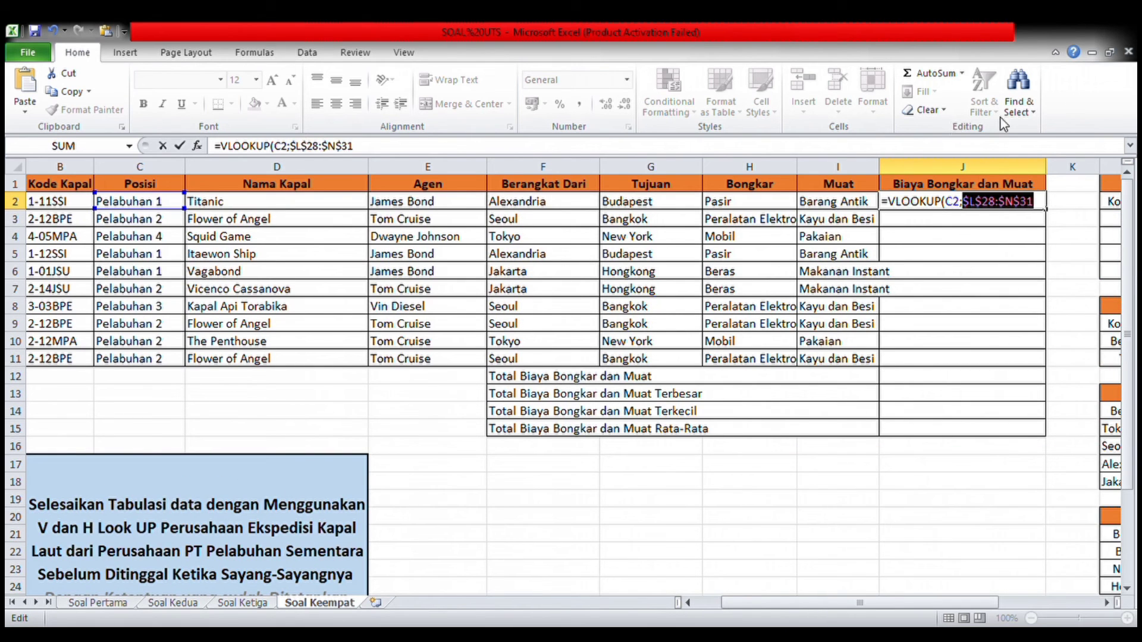
pyautogui.click(1040, 204)
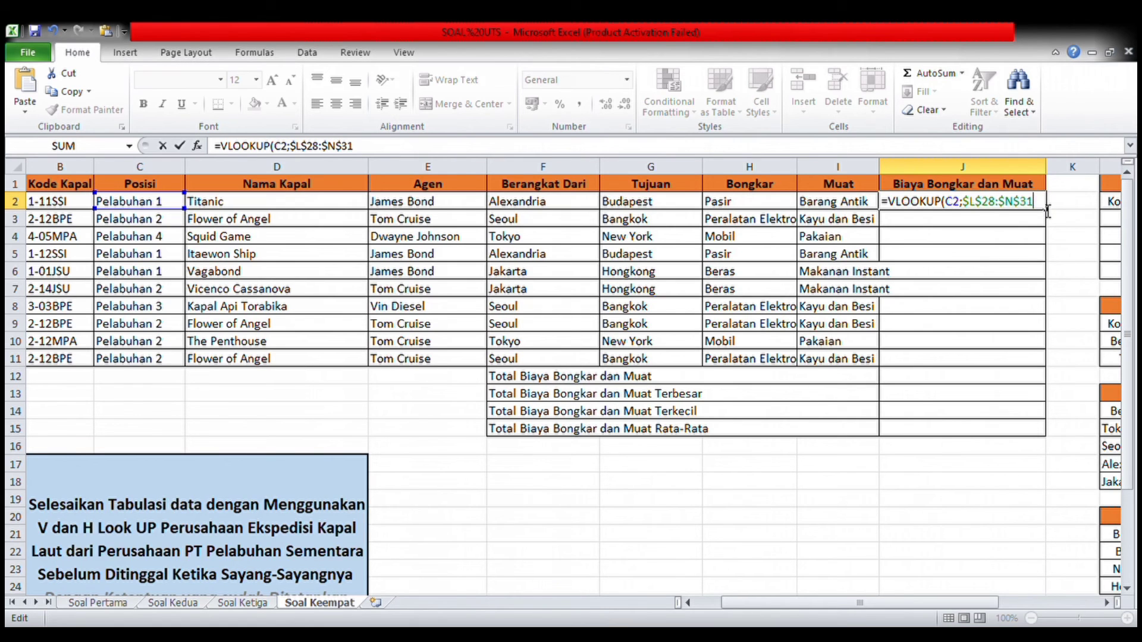
pyautogui.write(';3;FALSE')
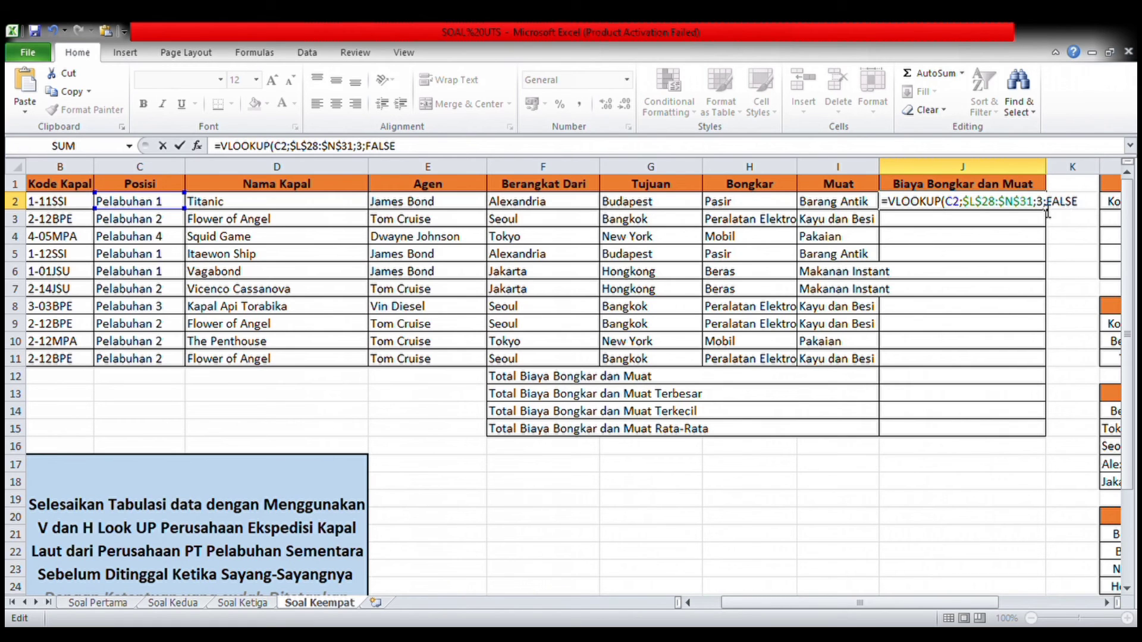
pyautogui.press('Return')
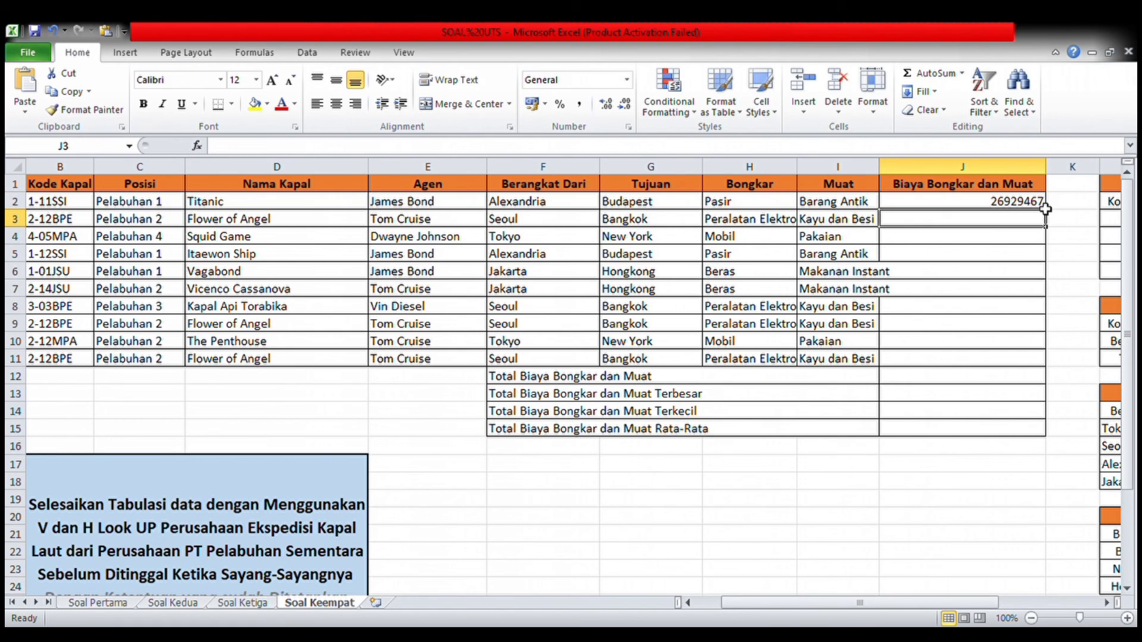
# Step: Format the cost in J2 as Accounting and fill the cell down through J11
pyautogui.click(1016, 202)
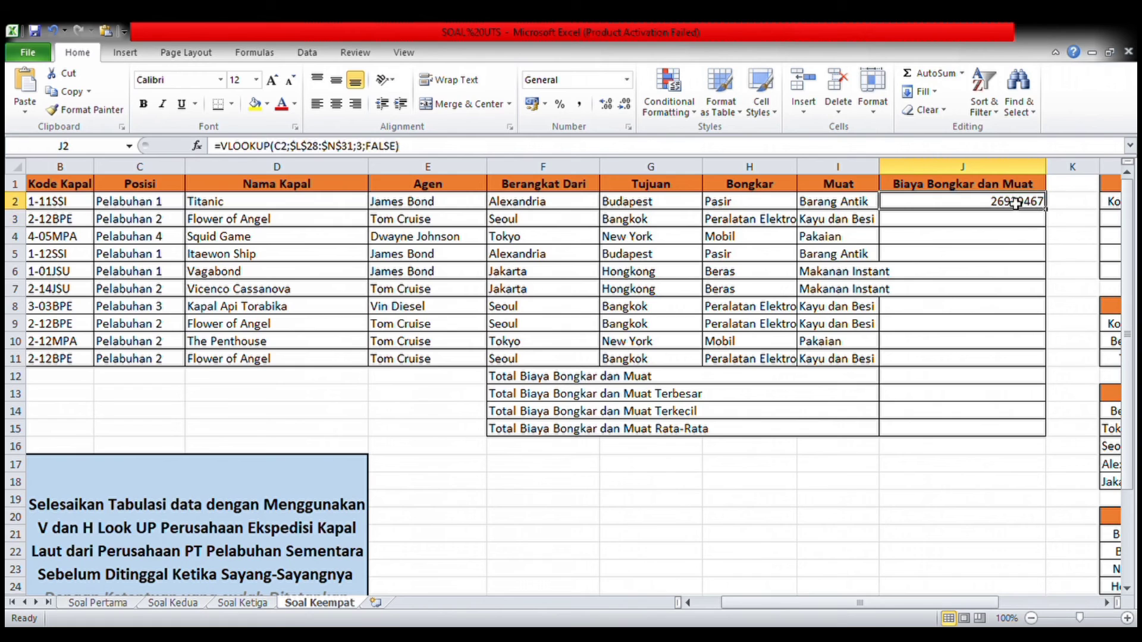
pyautogui.click(628, 82)
pyautogui.click(622, 223)
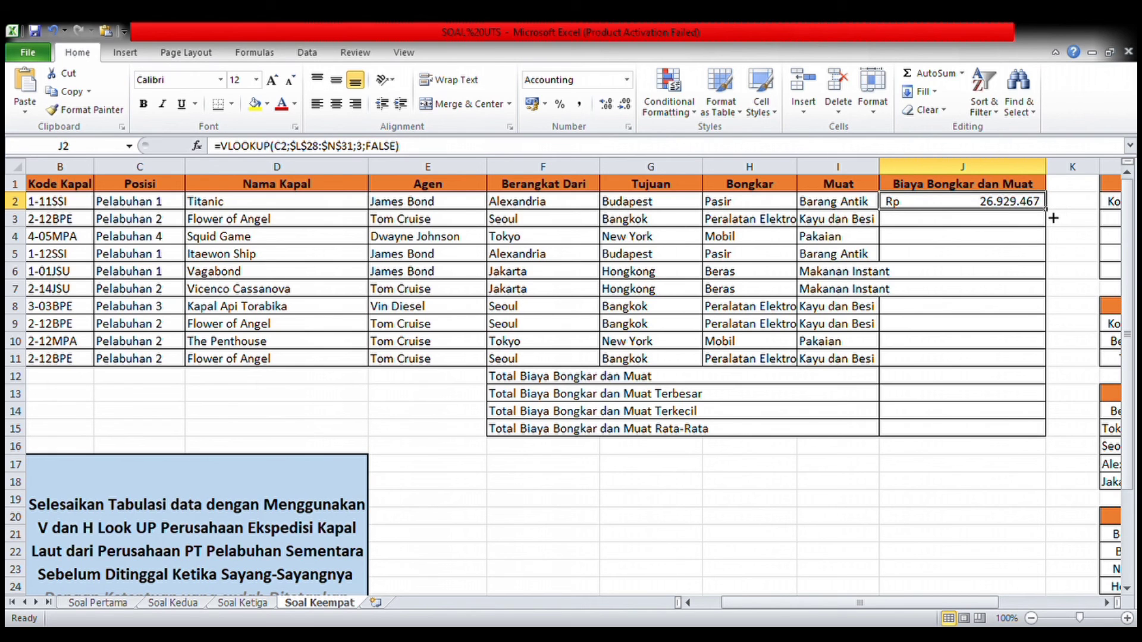
pyautogui.moveTo(1051, 214); pyautogui.dragTo(1063, 364)
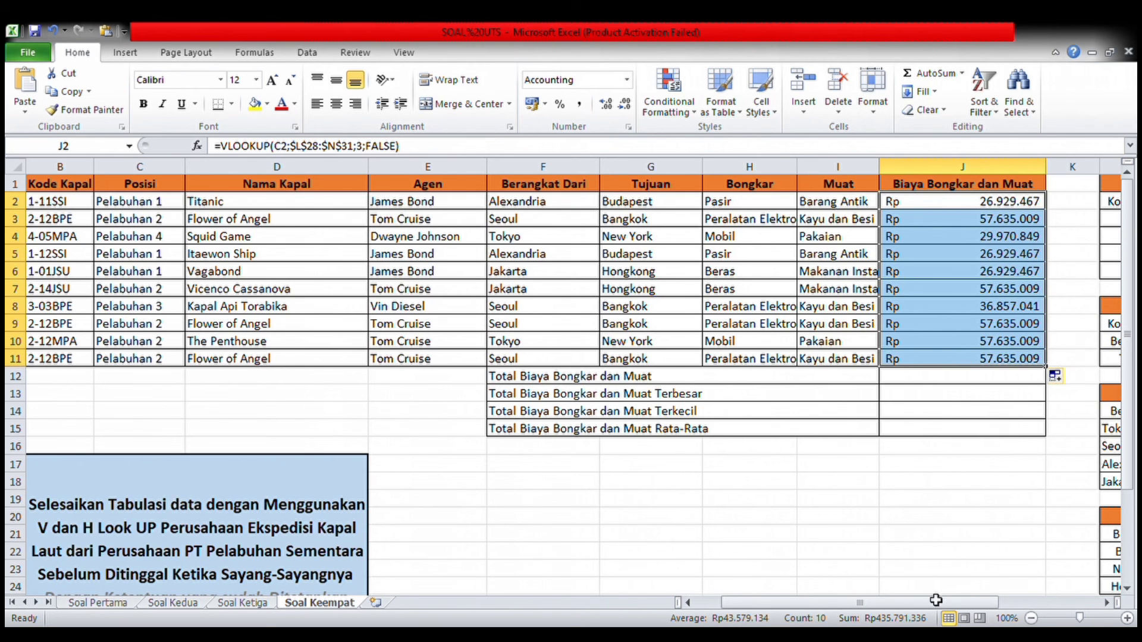
# Step: Calculate the Total Biaya Bongkar dan Muat in J12 with a SUM formula over J2:J11
pyautogui.moveTo(923, 600); pyautogui.dragTo(948, 602)
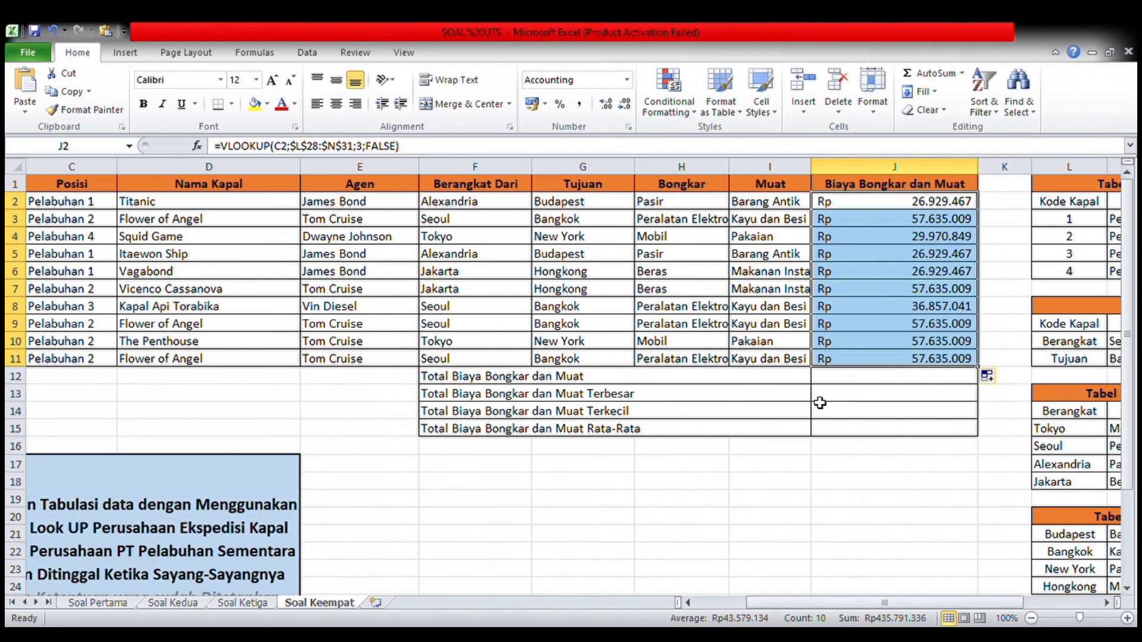
pyautogui.click(844, 382)
pyautogui.write('=SU')
pyautogui.press('BackSpace')
pyautogui.write('U')
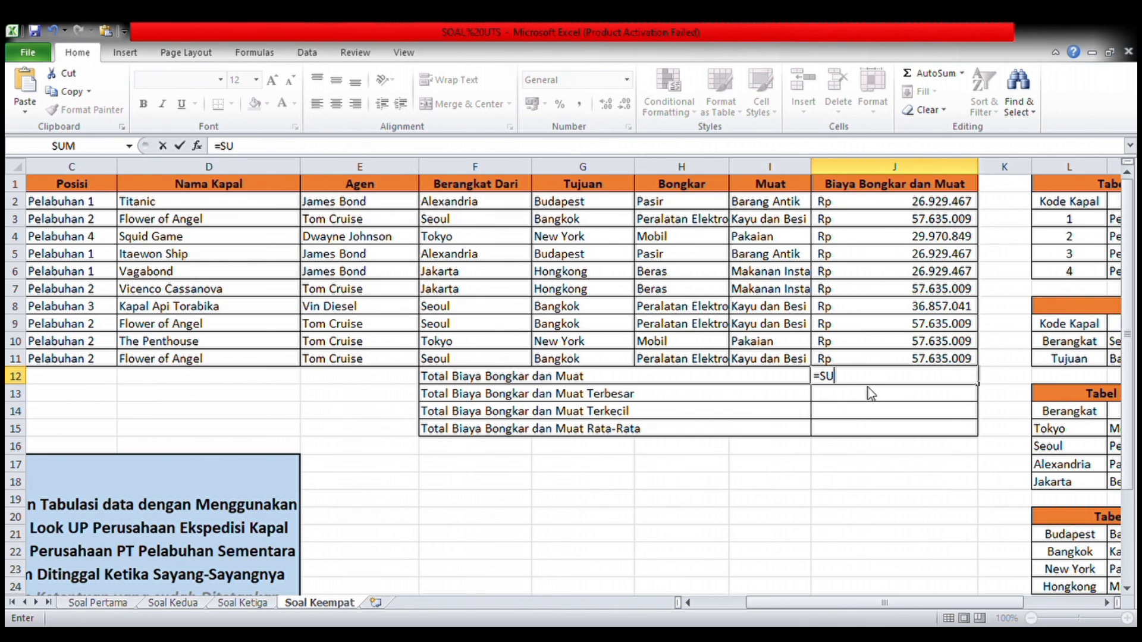
pyautogui.write('M(')
pyautogui.click(897, 202)
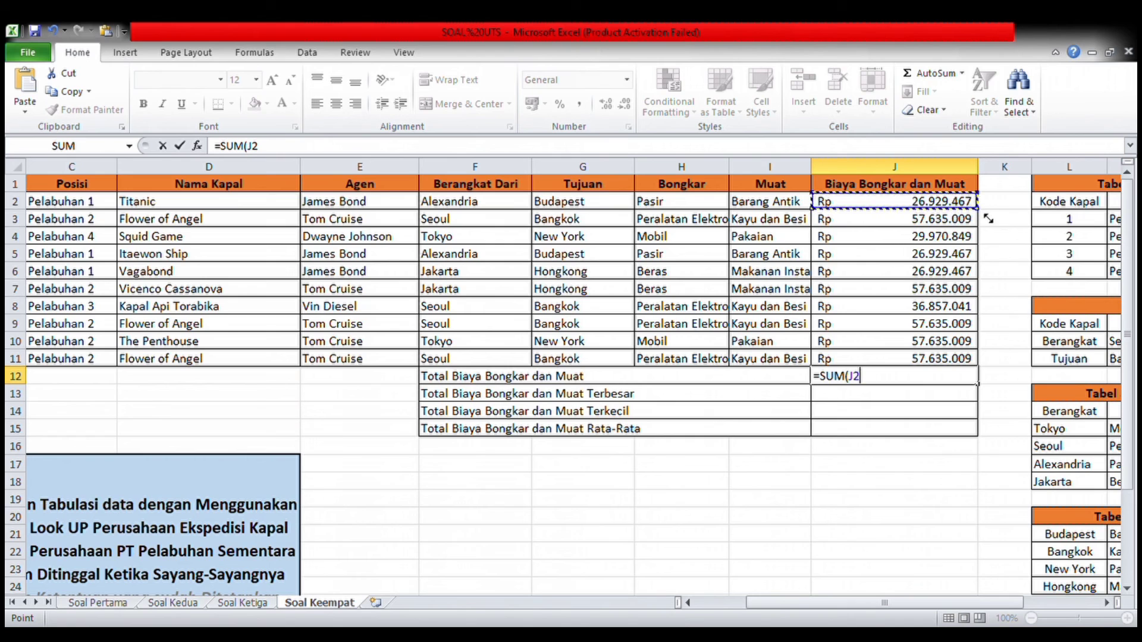
pyautogui.moveTo(978, 210); pyautogui.dragTo(981, 366)
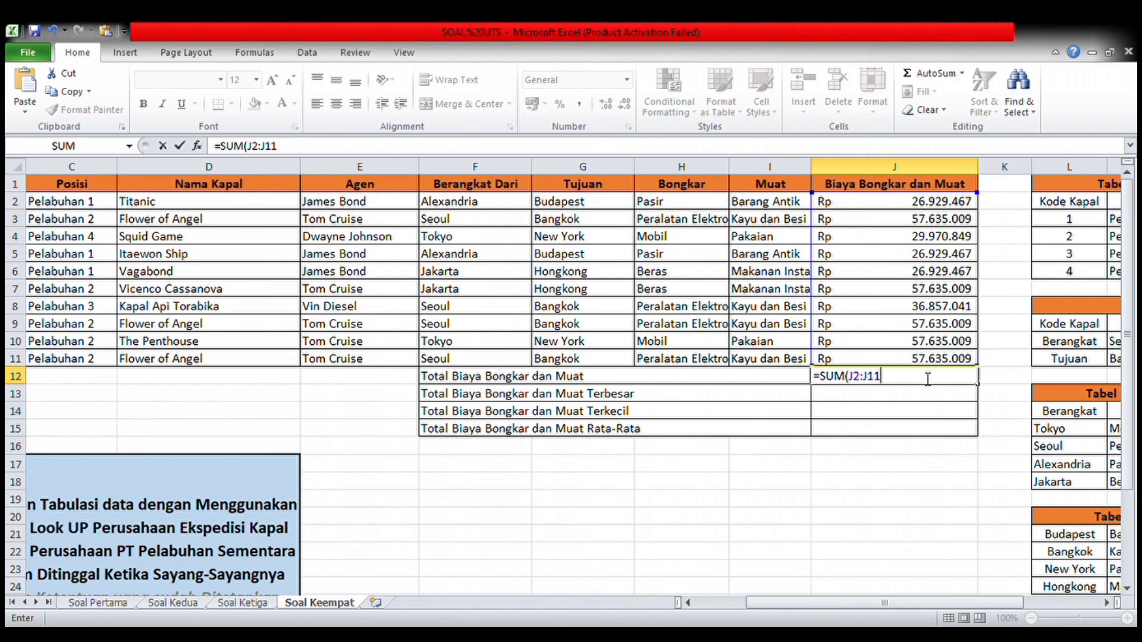
pyautogui.press('Return')
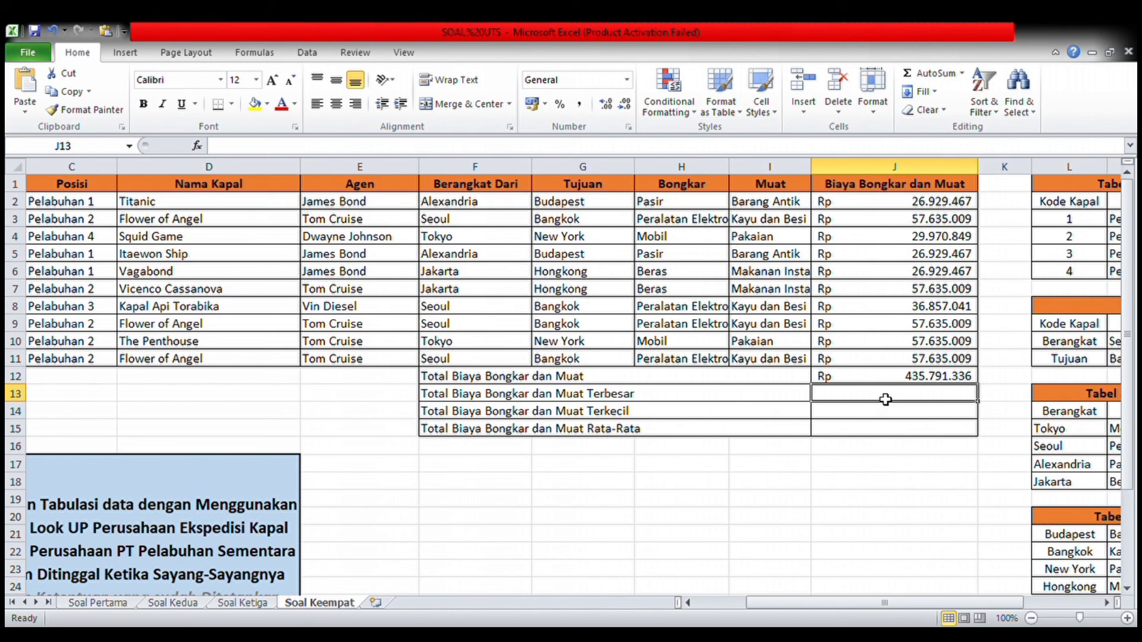
# Step: Calculate the Total Biaya Bongkar dan Muat Terbesar in J13 with a MAX formula over J2:J11
pyautogui.write('=MAX')
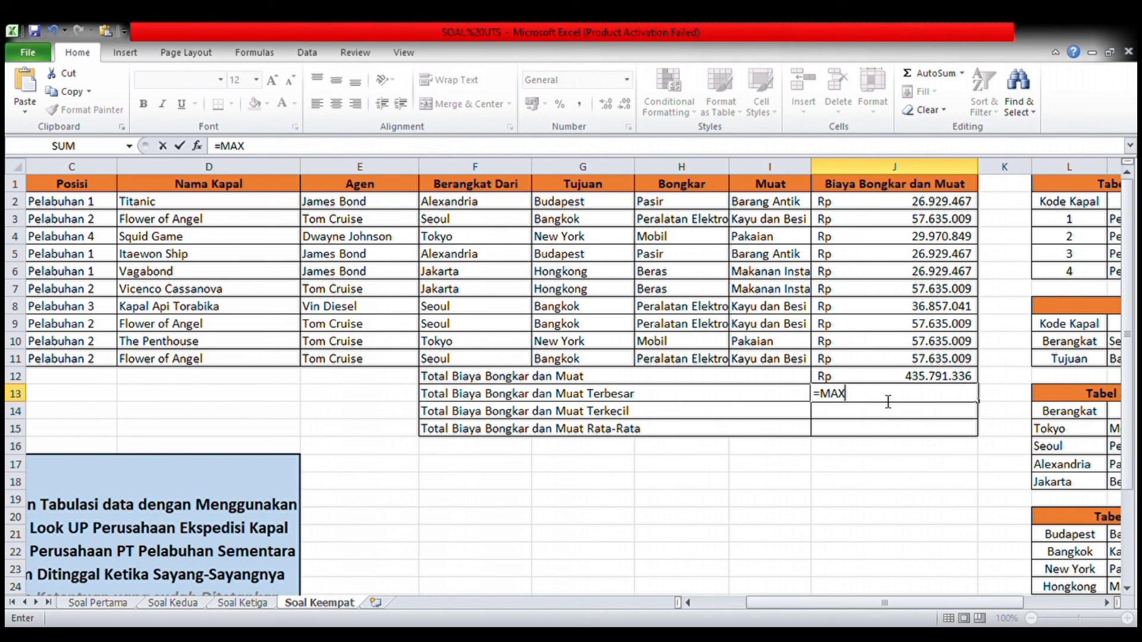
pyautogui.write('(')
pyautogui.click(934, 205)
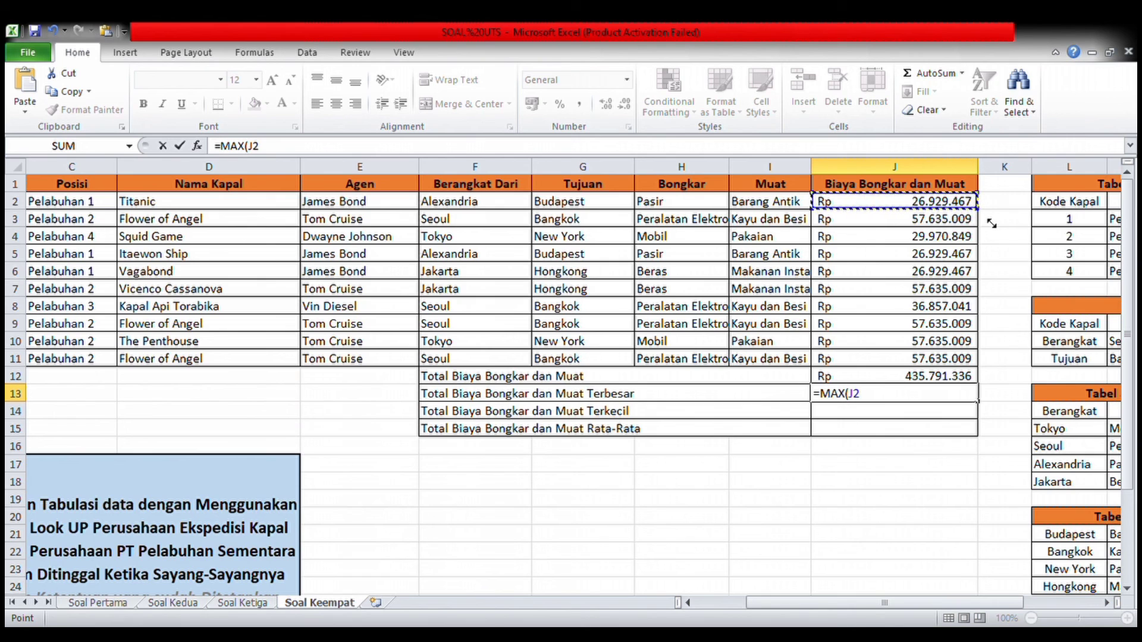
pyautogui.hotkey('shift', 'Down')
pyautogui.hotkey('shift', 'Down')
pyautogui.hotkey('shift', 'Down')
pyautogui.hotkey('shift', 'Down')
pyautogui.hotkey('shift', 'Down')
pyautogui.hotkey('shift', 'Down')
pyautogui.hotkey('shift', 'Down')
pyautogui.hotkey('shift', 'Down')
pyautogui.hotkey('shift', 'Down')
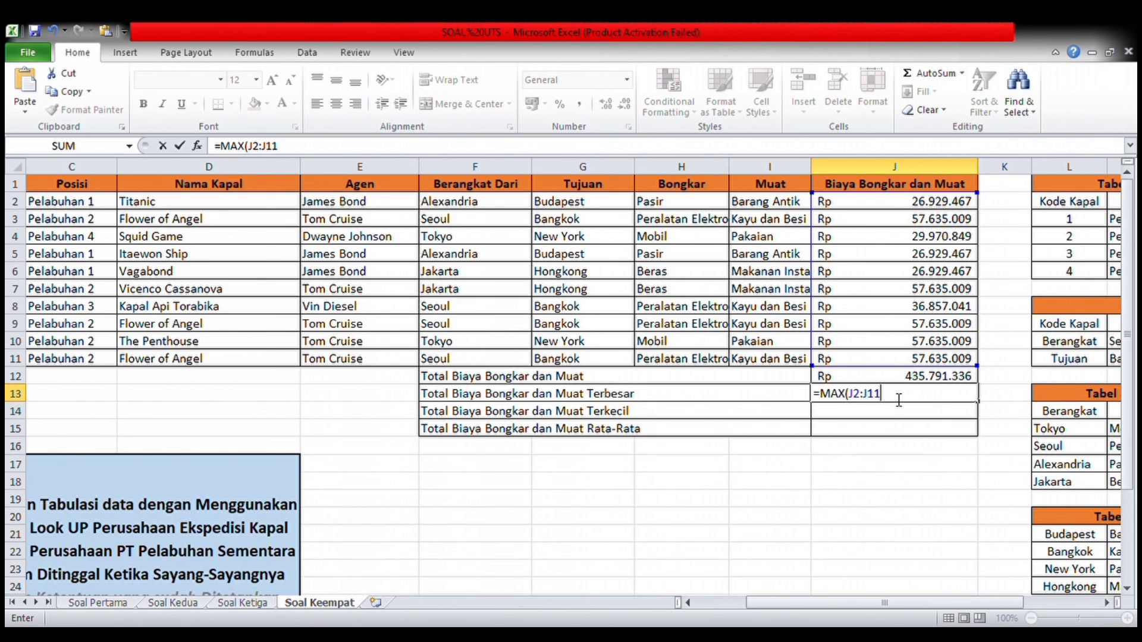
pyautogui.press('Return')
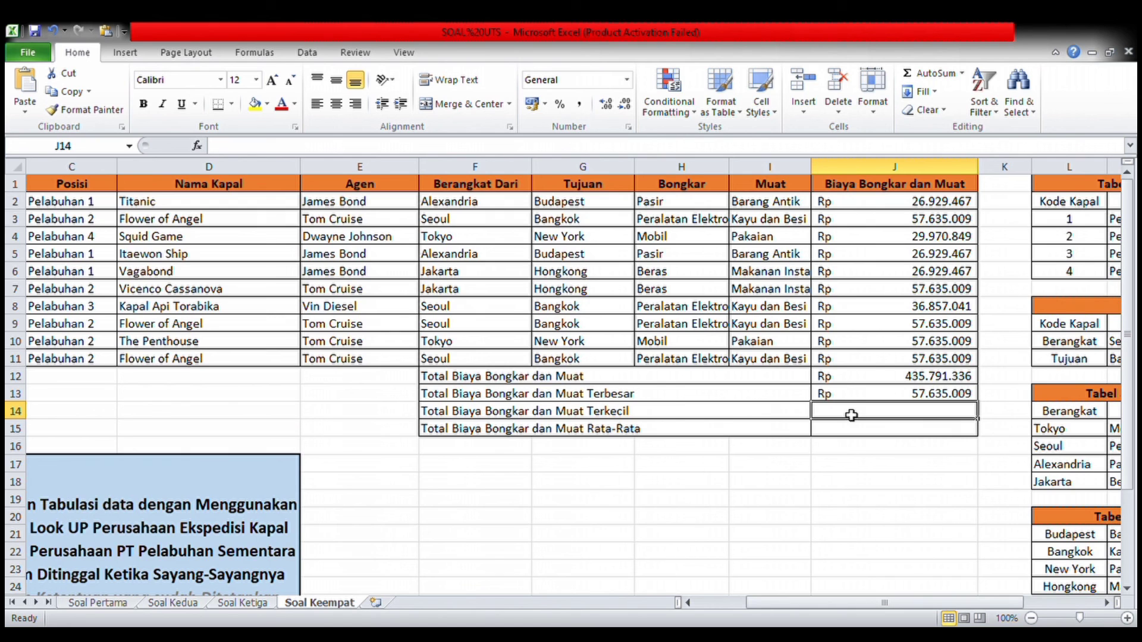
# Step: Calculate the Total Biaya Bongkar dan Muat Terkecil in J14 with a MIN formula over J2:J11
pyautogui.write('=')
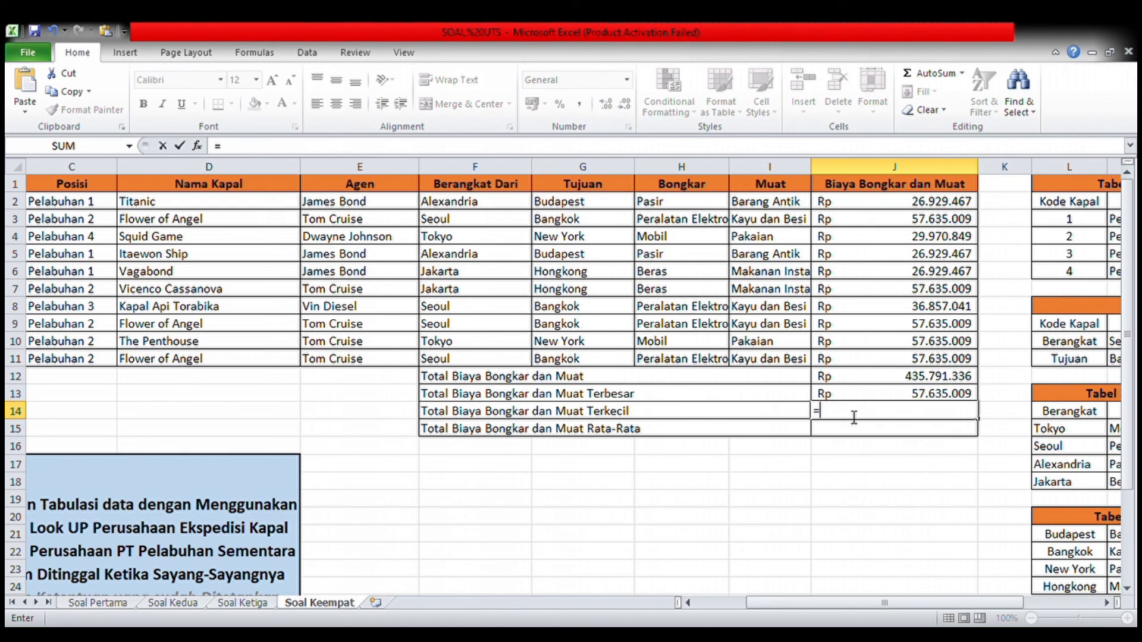
pyautogui.write('MIN(')
pyautogui.click(901, 204)
pyautogui.moveTo(991, 221); pyautogui.dragTo(984, 385)
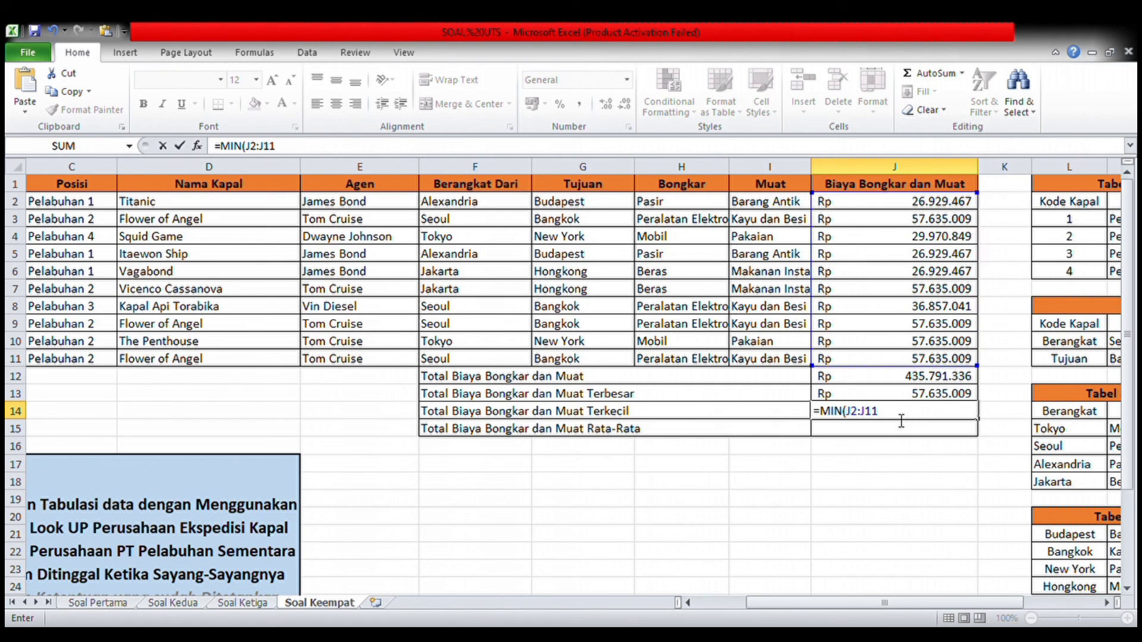
pyautogui.press('Return')
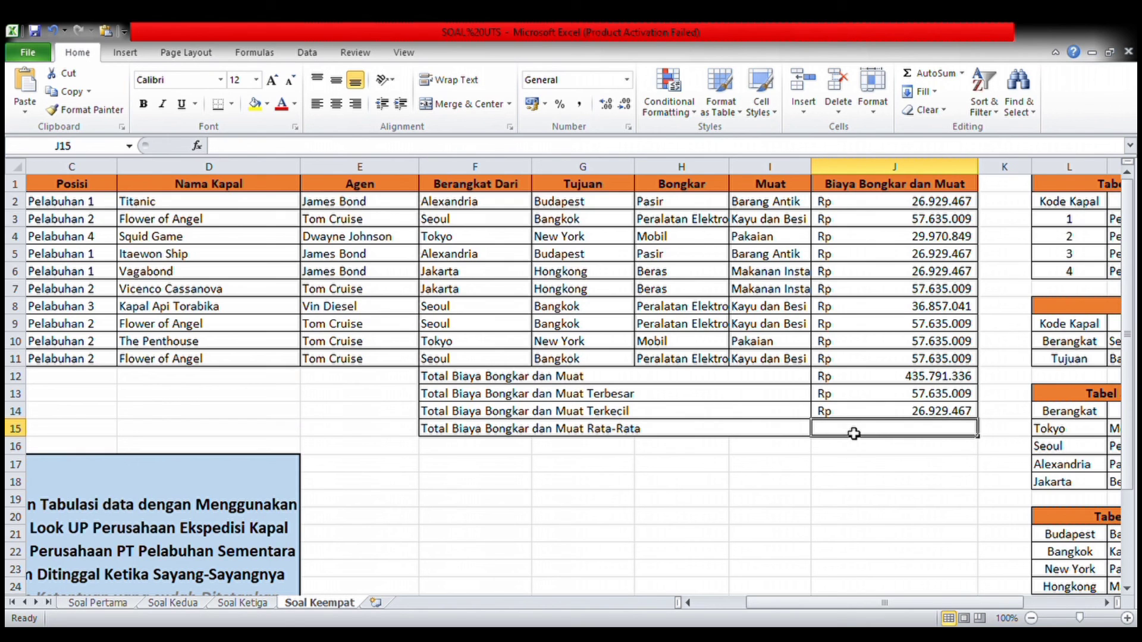
# Step: Calculate the Total Biaya Bongkar dan Muat Rata-Rata in J15 with an AVERAGE formula over J2:J11
pyautogui.write('=')
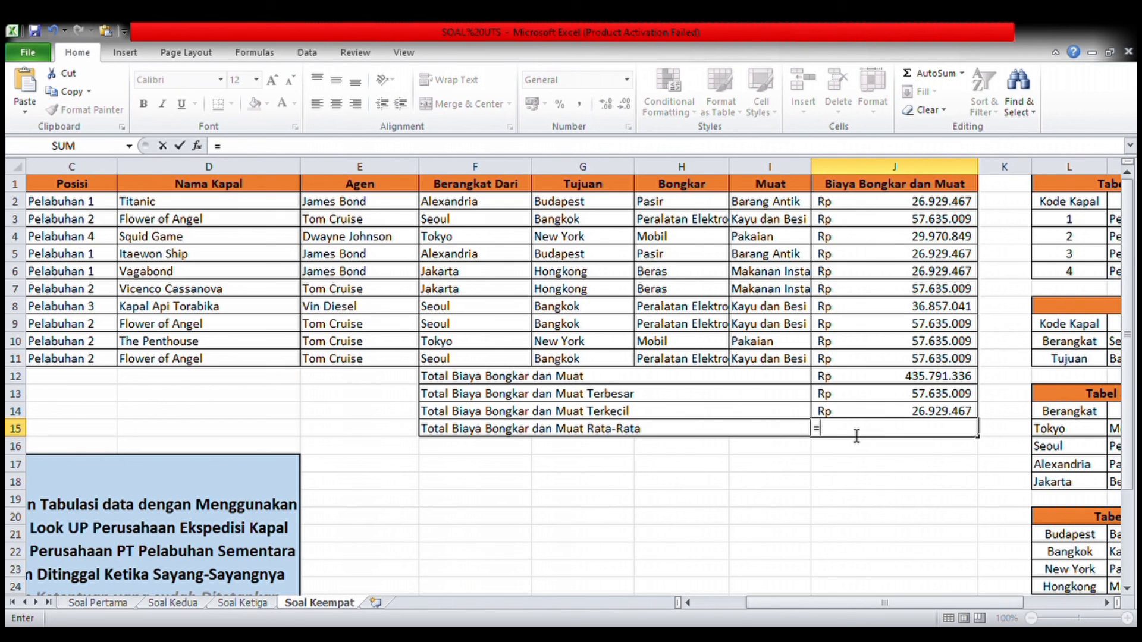
pyautogui.write('AVERAGE(')
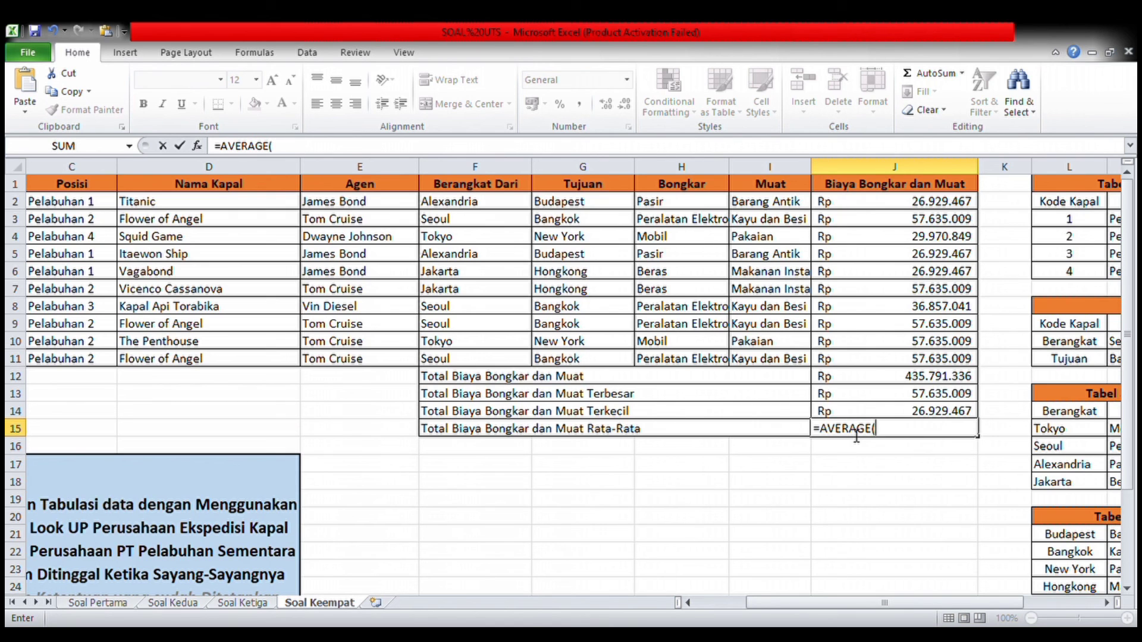
pyautogui.click(931, 209)
pyautogui.moveTo(977, 211); pyautogui.dragTo(959, 378)
pyautogui.press('Return')
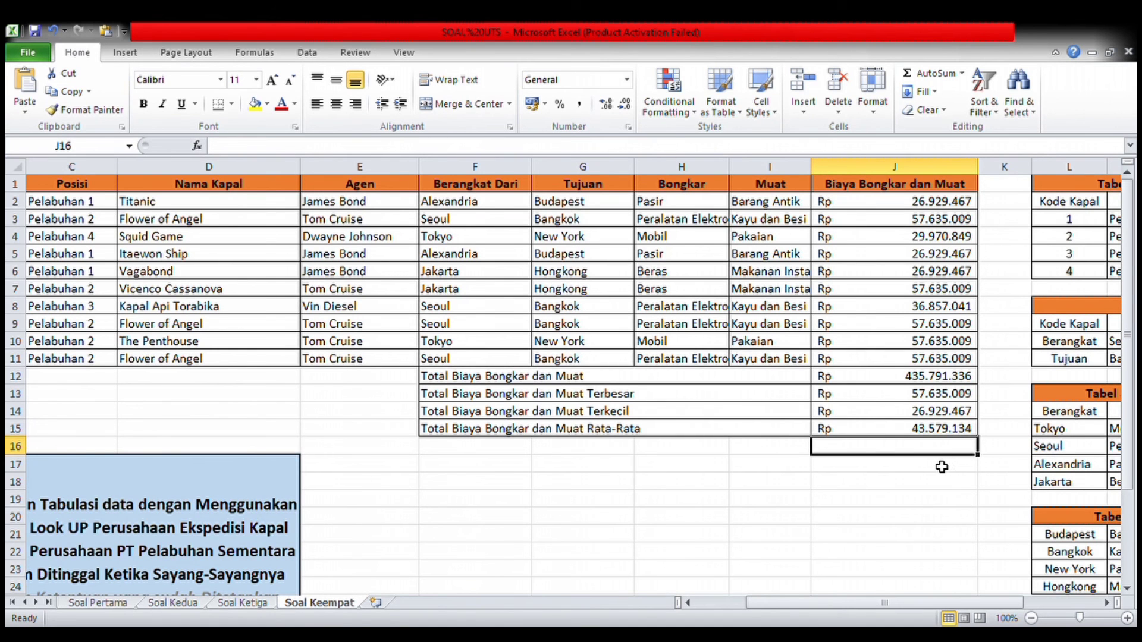
# Step: Review the completed tables on the Soal Pertama, Soal Kedua, Soal Ketiga and Soal Keempat sheets, ending on Soal Keempat
pyautogui.hscroll(-2, 918, 376)
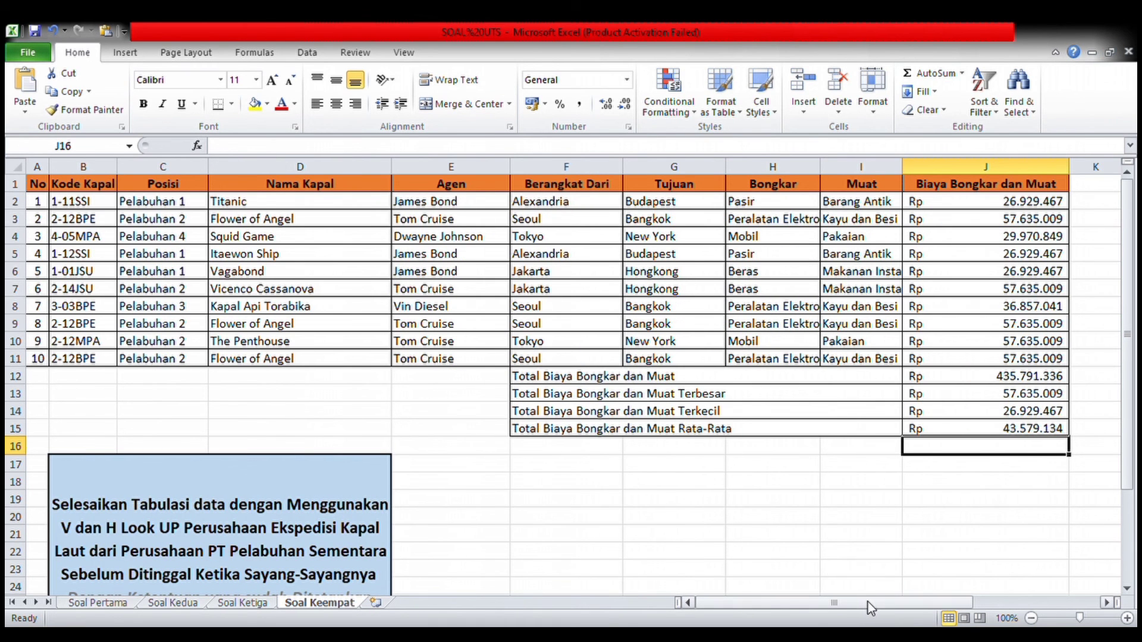
pyautogui.moveTo(861, 602); pyautogui.dragTo(905, 626)
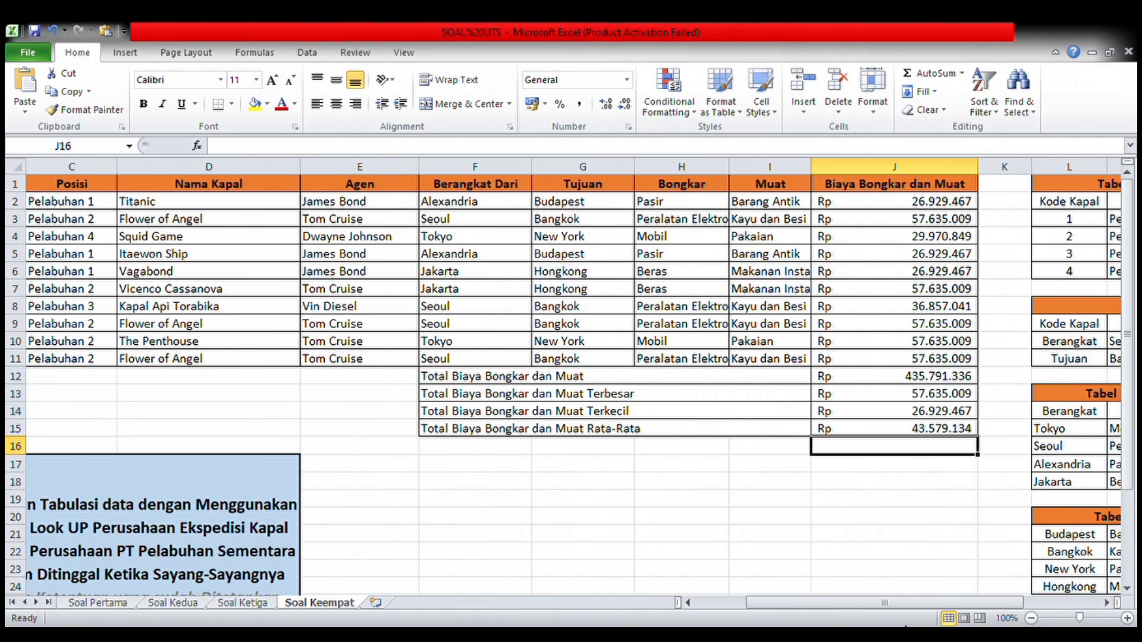
pyautogui.click(253, 602)
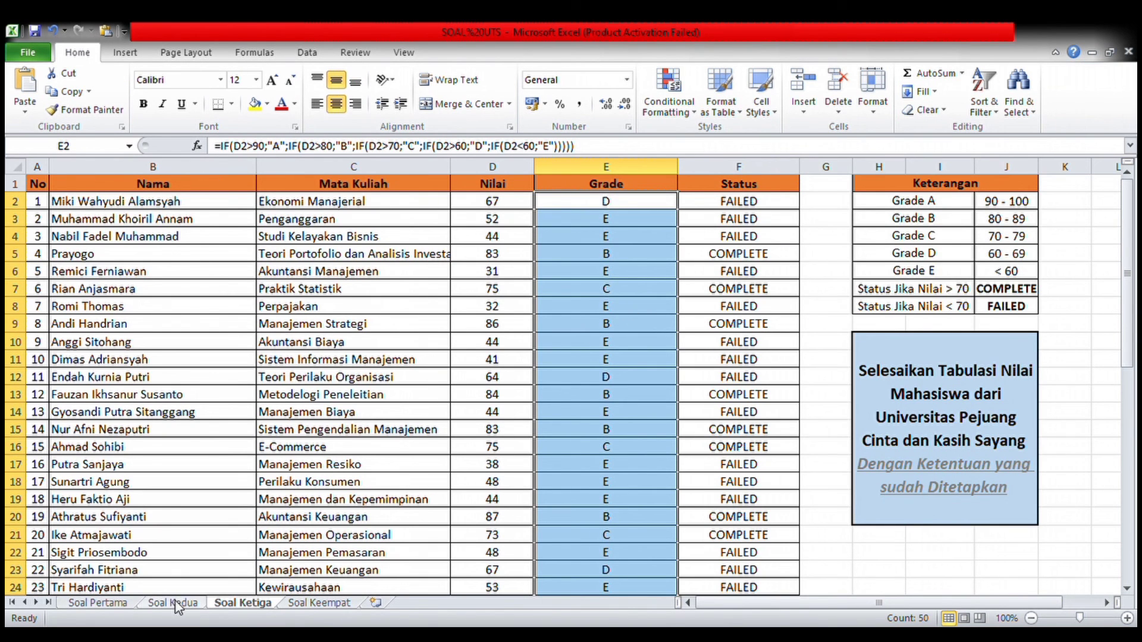
pyautogui.click(122, 605)
pyautogui.scroll(5, 622, 461)
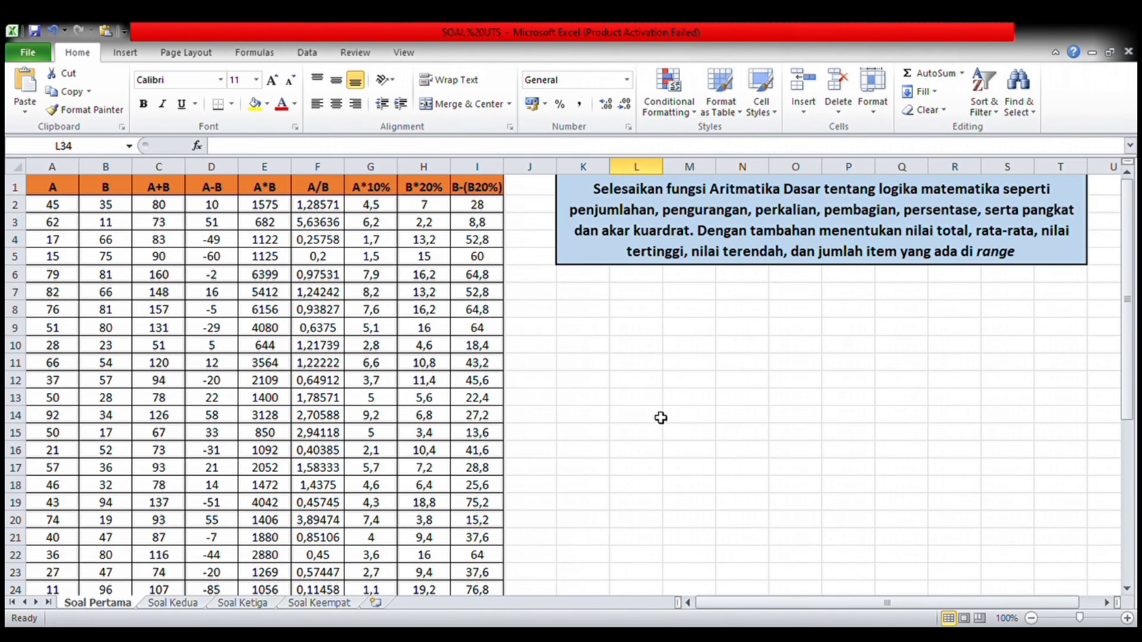
pyautogui.click(173, 603)
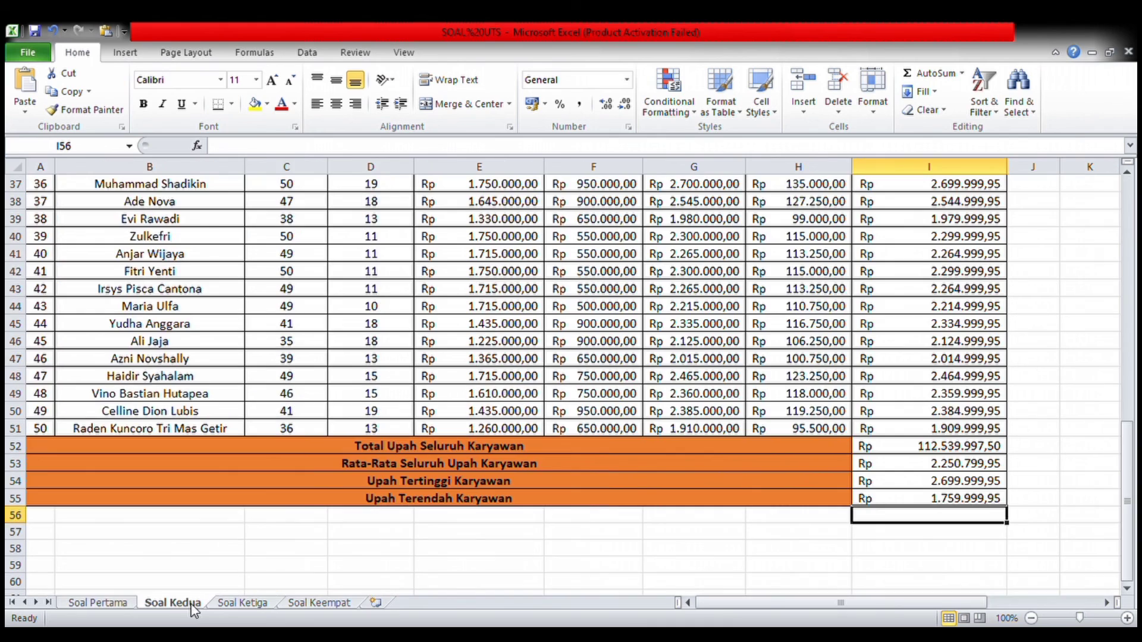
pyautogui.scroll(5, 651, 386)
pyautogui.scroll(7, 650, 386)
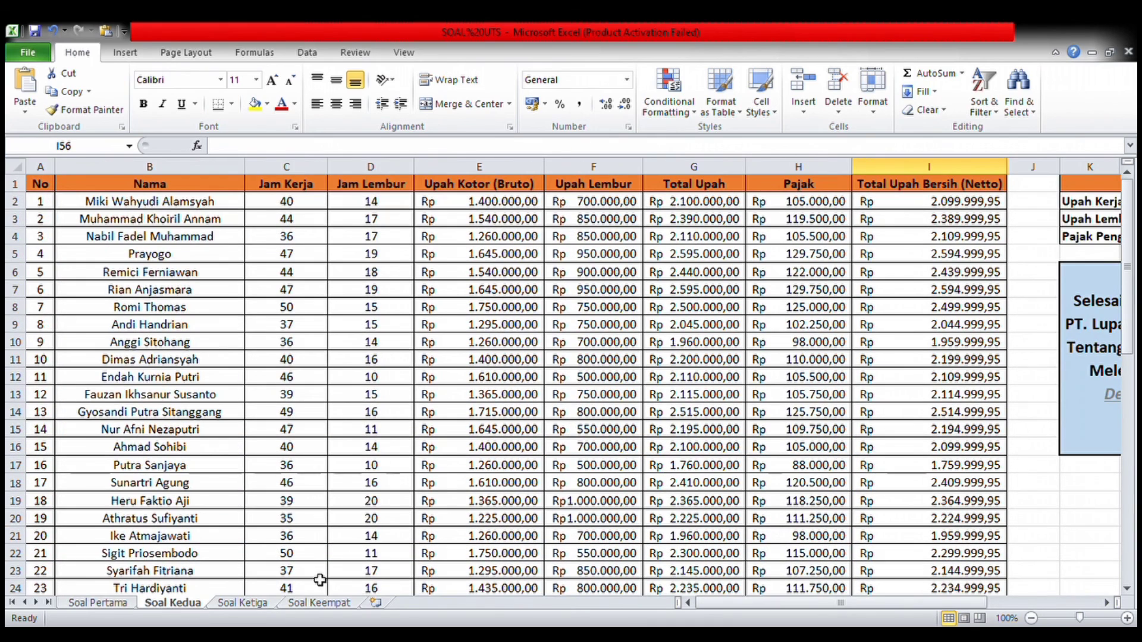
pyautogui.click(269, 605)
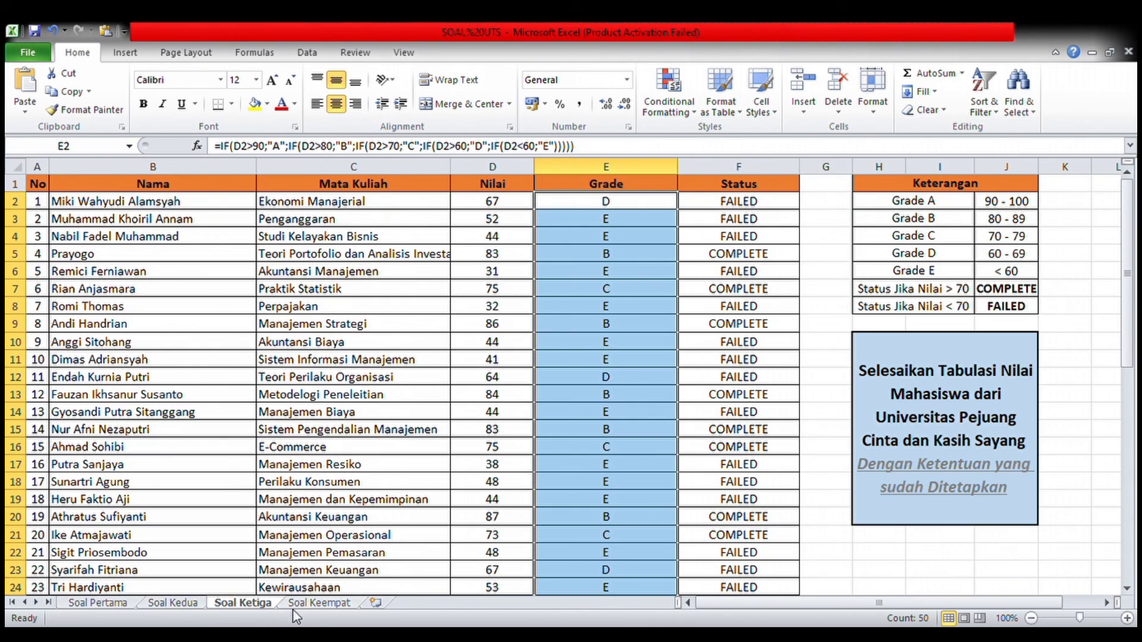
pyautogui.click(317, 605)
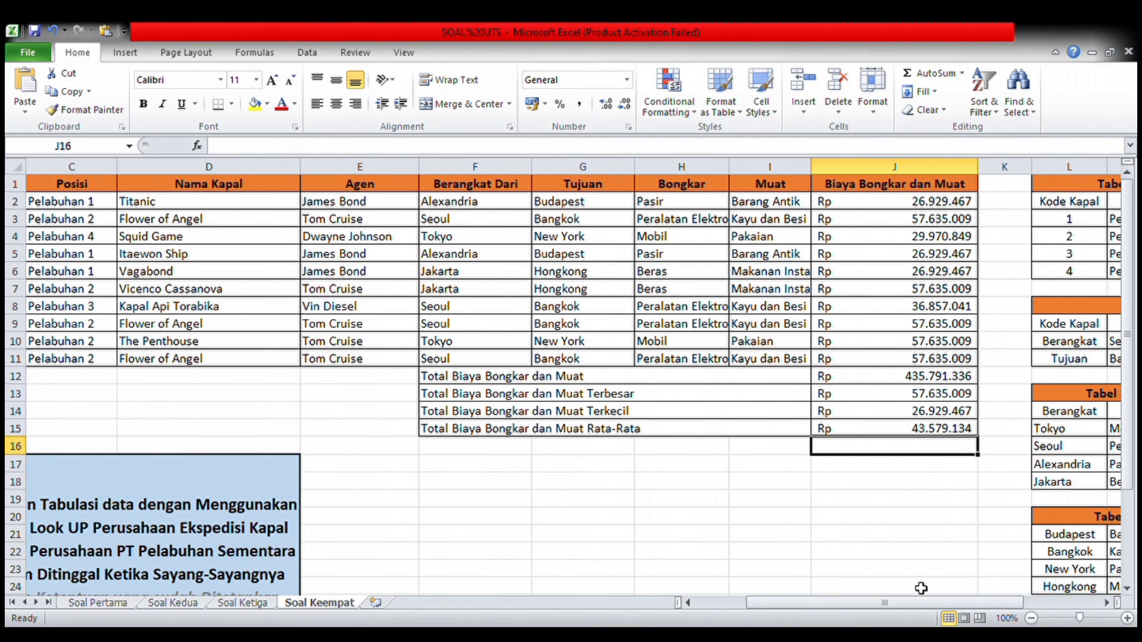
pyautogui.moveTo(944, 605); pyautogui.dragTo(761, 612)
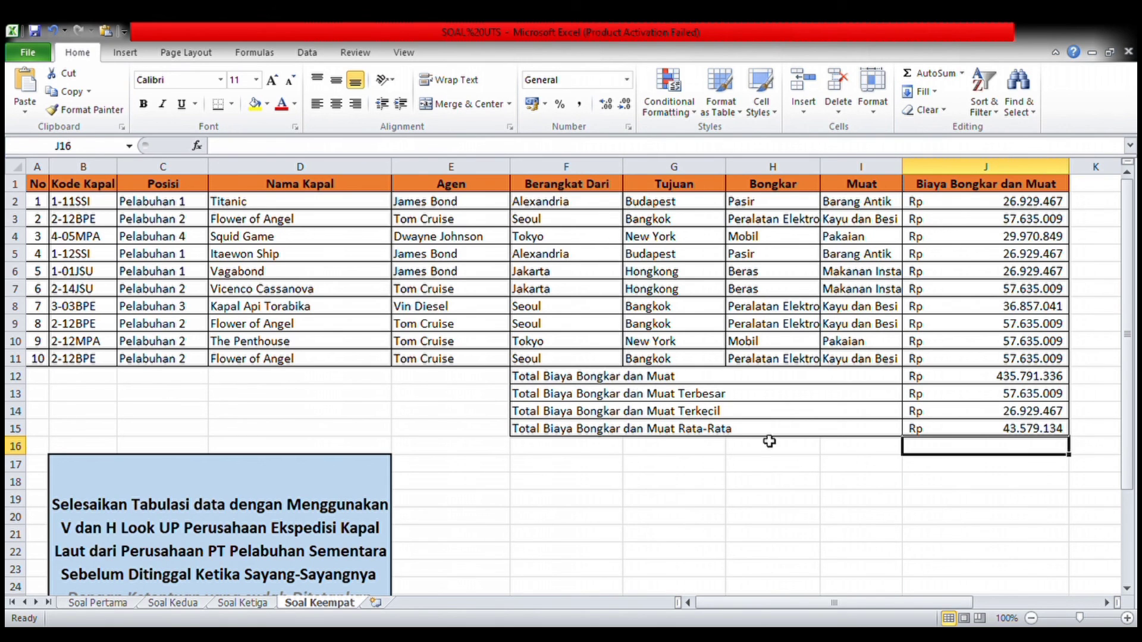
pyautogui.moveTo(847, 603); pyautogui.dragTo(813, 603)
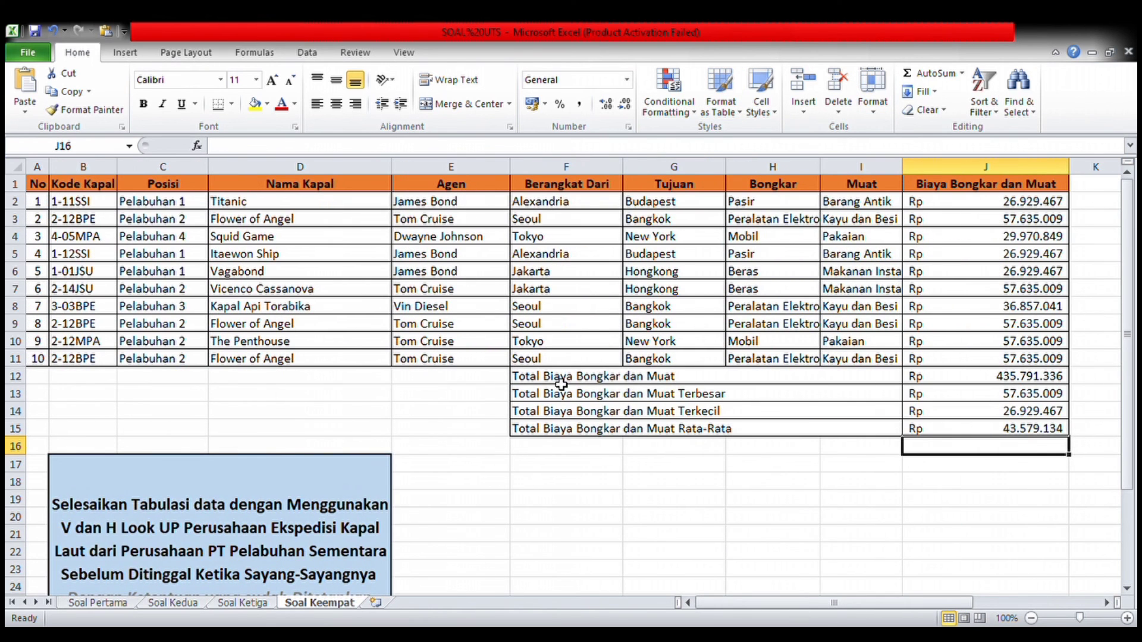